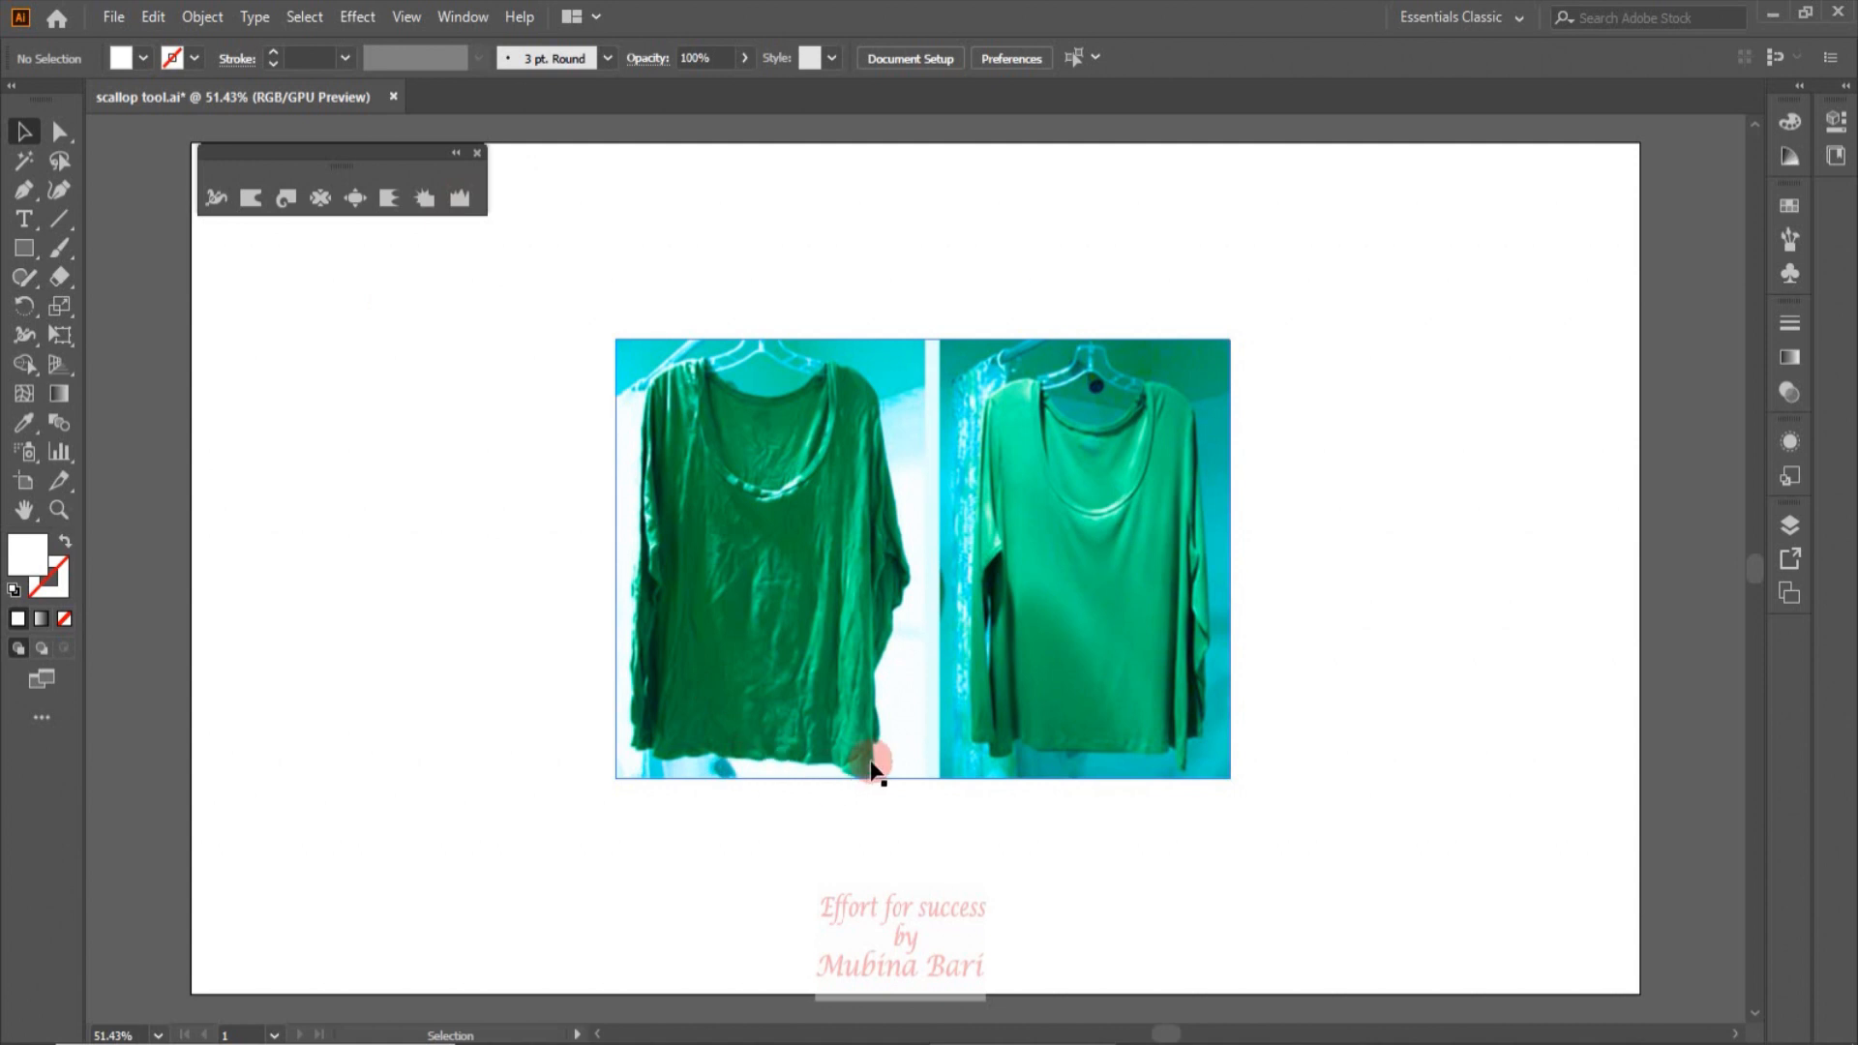
Step: Delete the image of the two green shirts from the artboard
click(721, 471)
key(Delete)
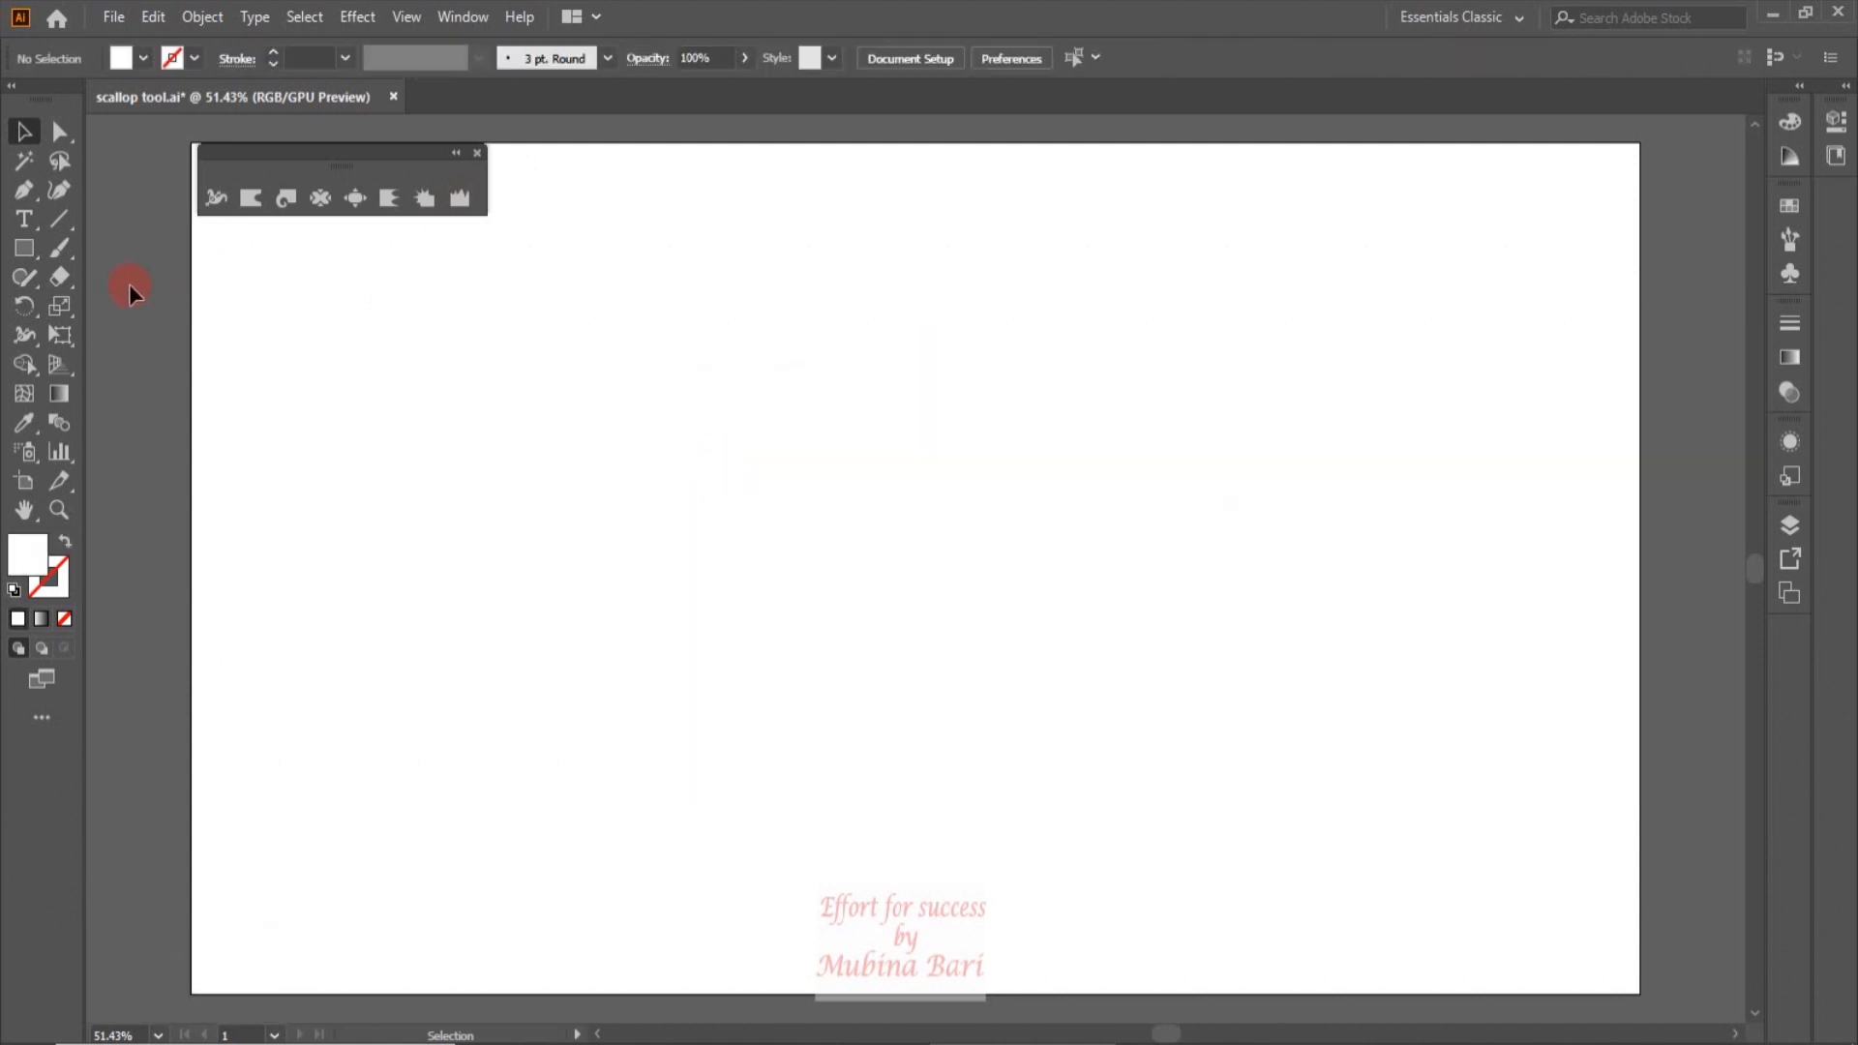
Step: Draw a rectangle about 246 by 262 px on the left half of the artboard and fill it with RGB Blue
click(25, 249)
drag(389, 400, 576, 605)
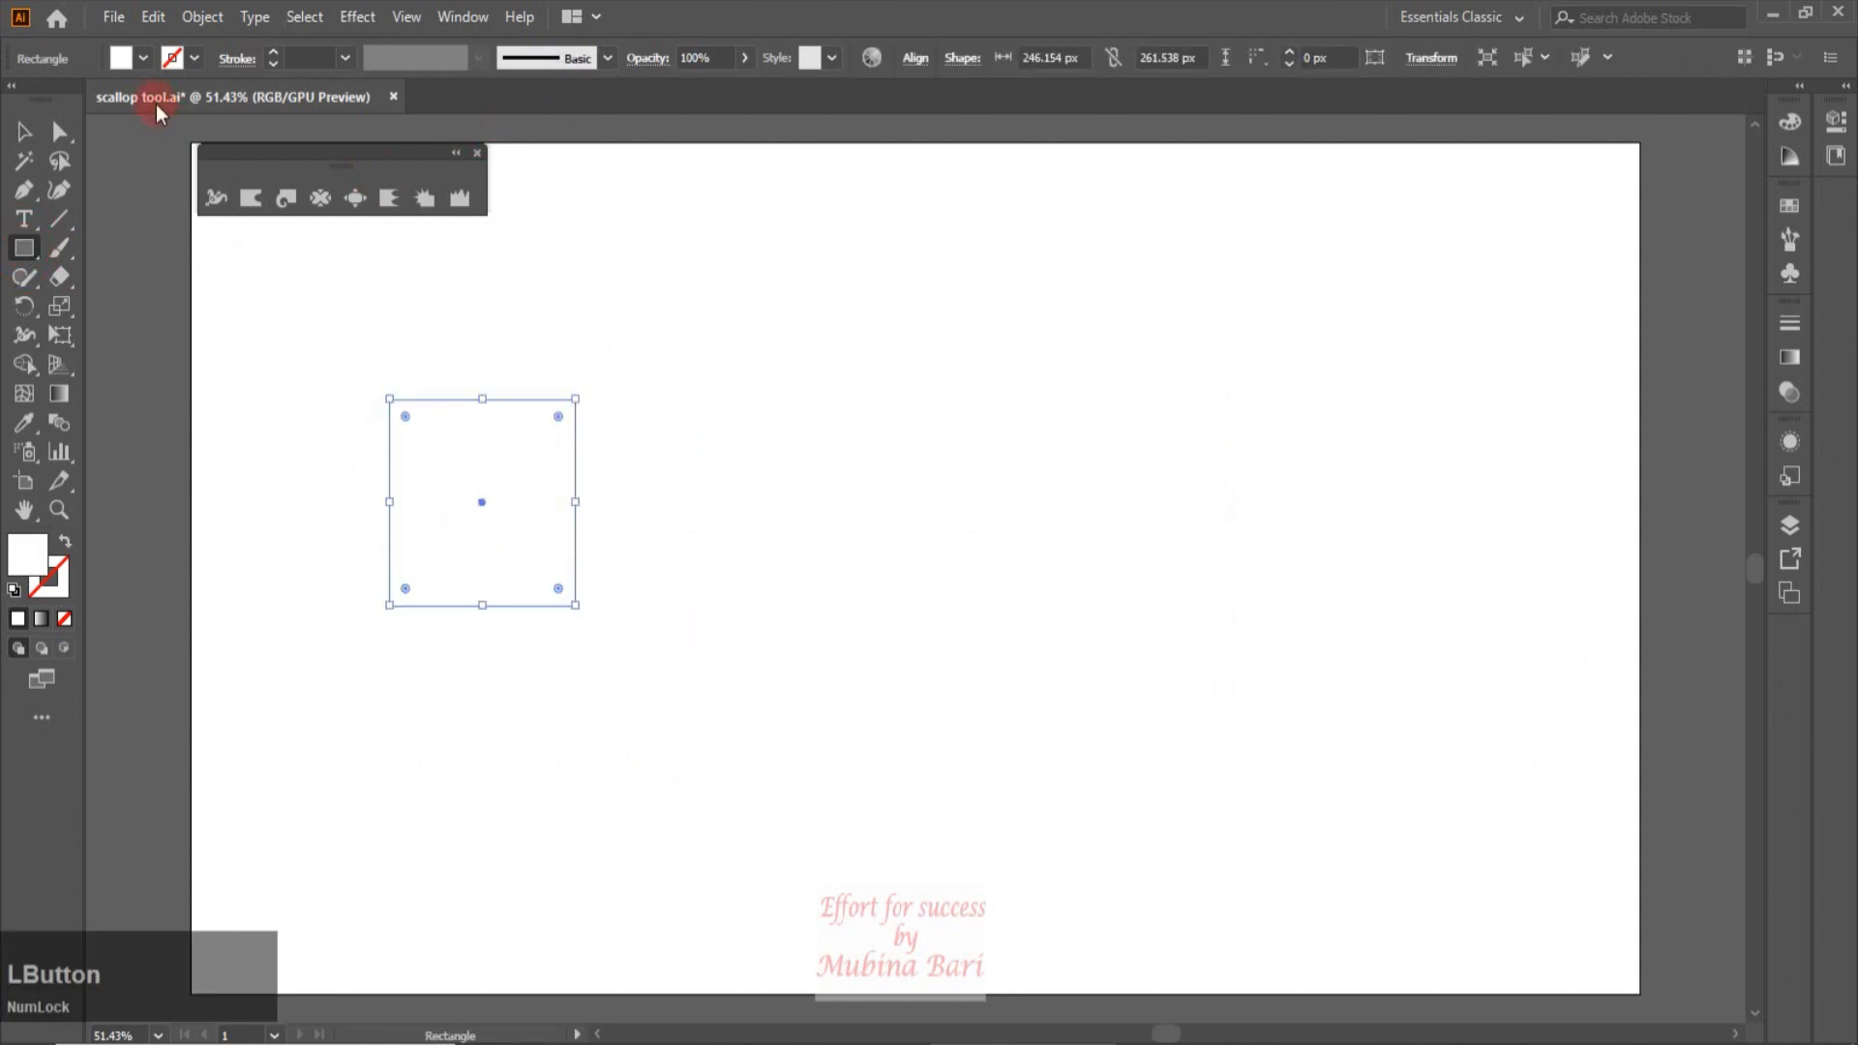
click(143, 60)
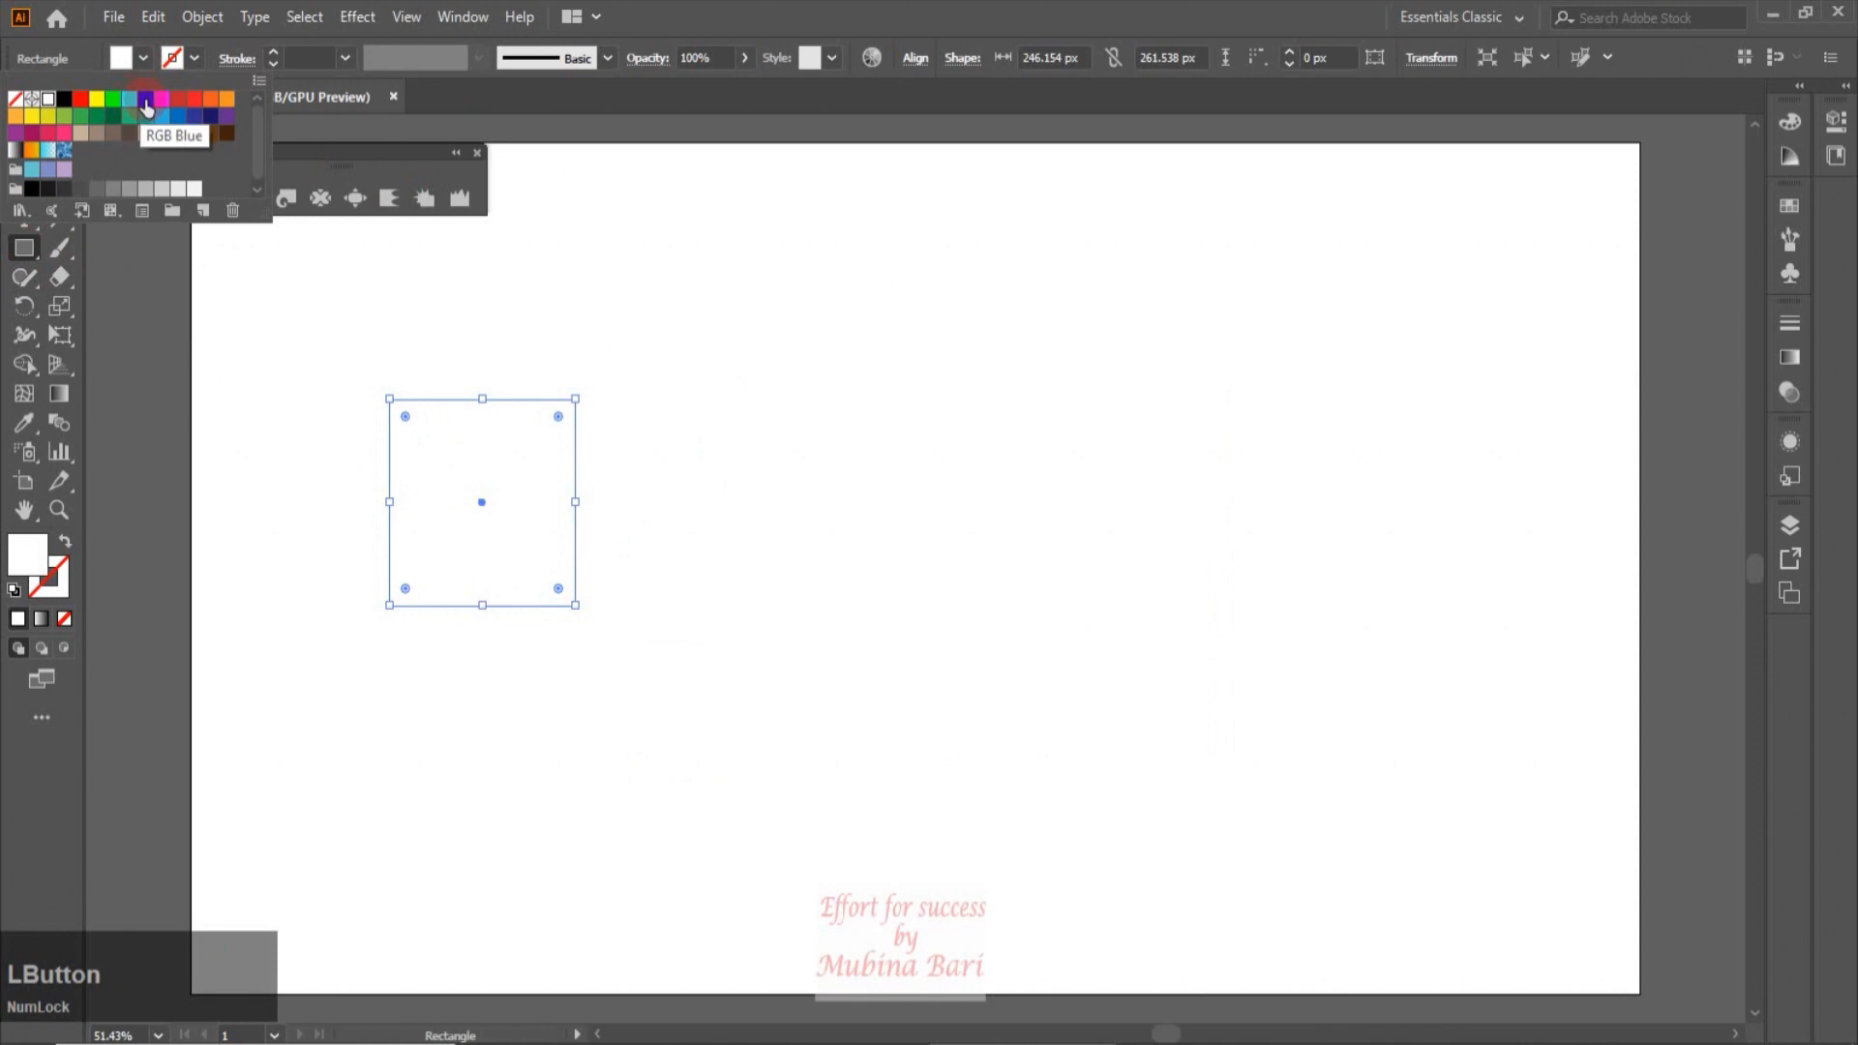
click(145, 99)
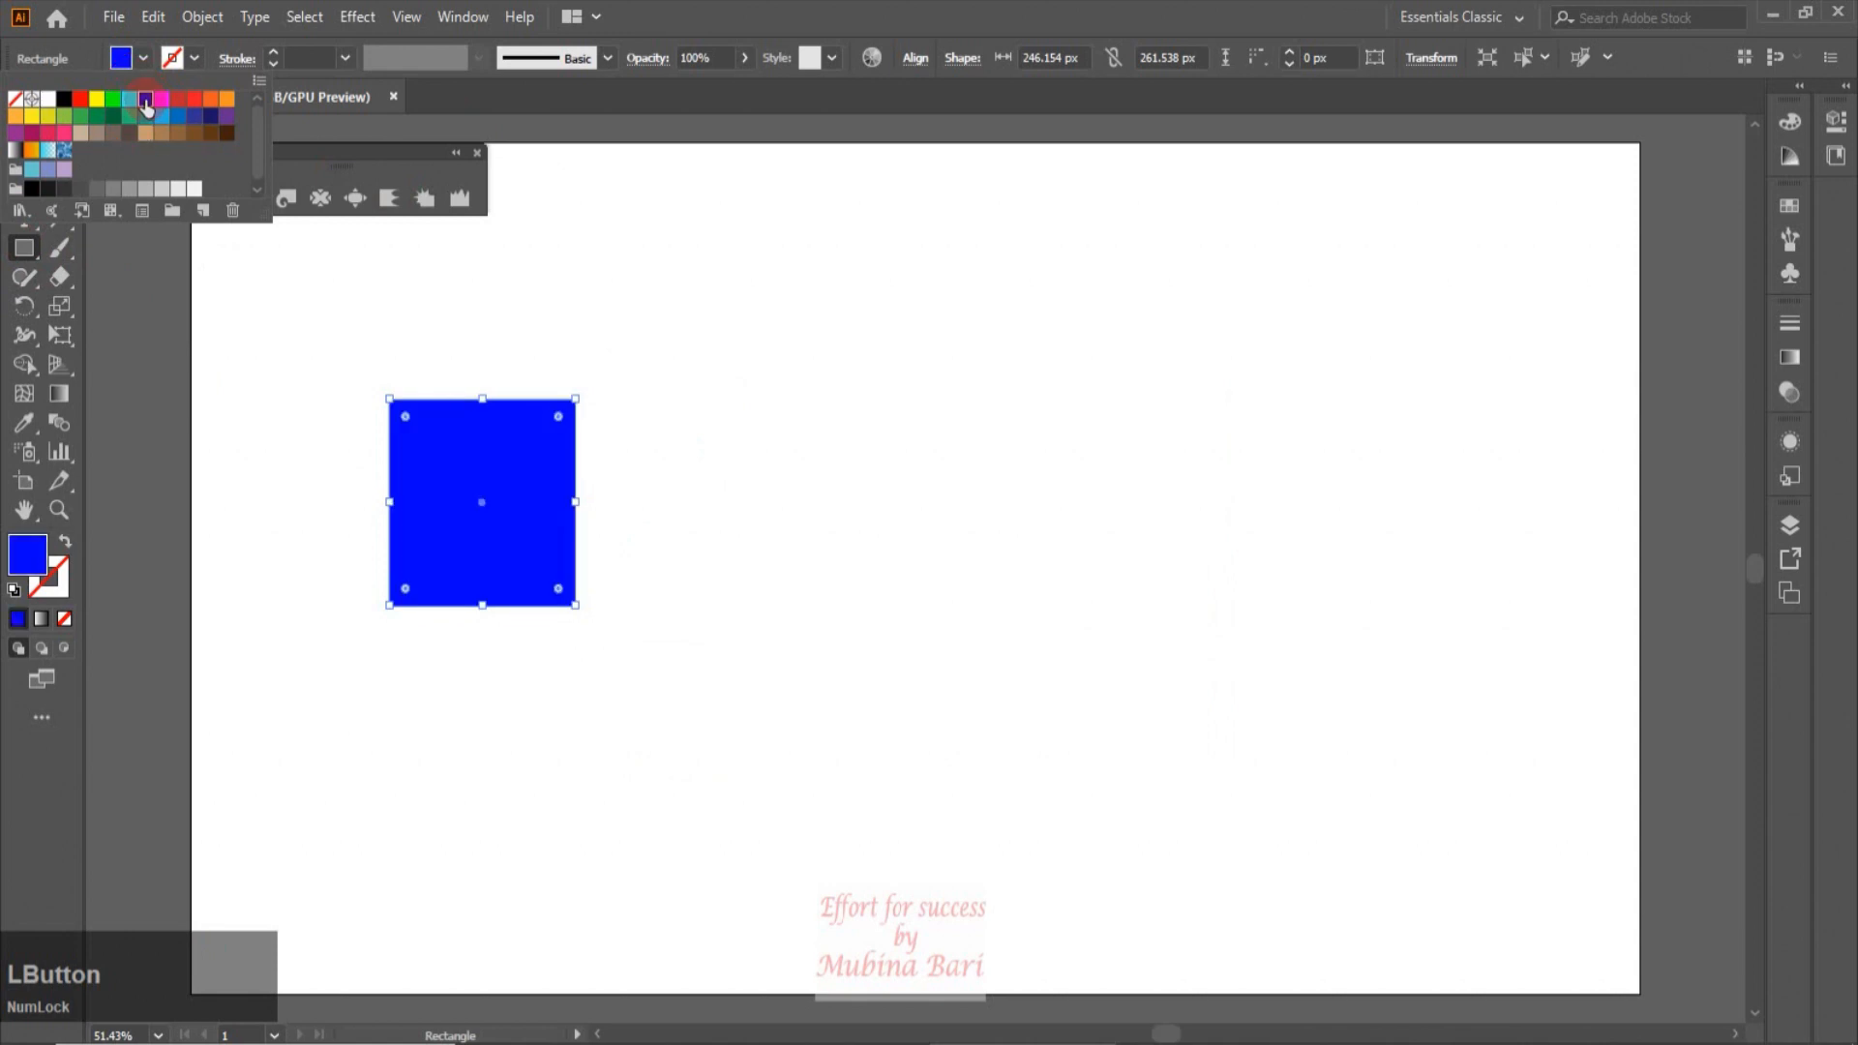
Step: Apply the Scallop tool along the blue rectangle's left, bottom and right edges and its upper-right corner
click(388, 198)
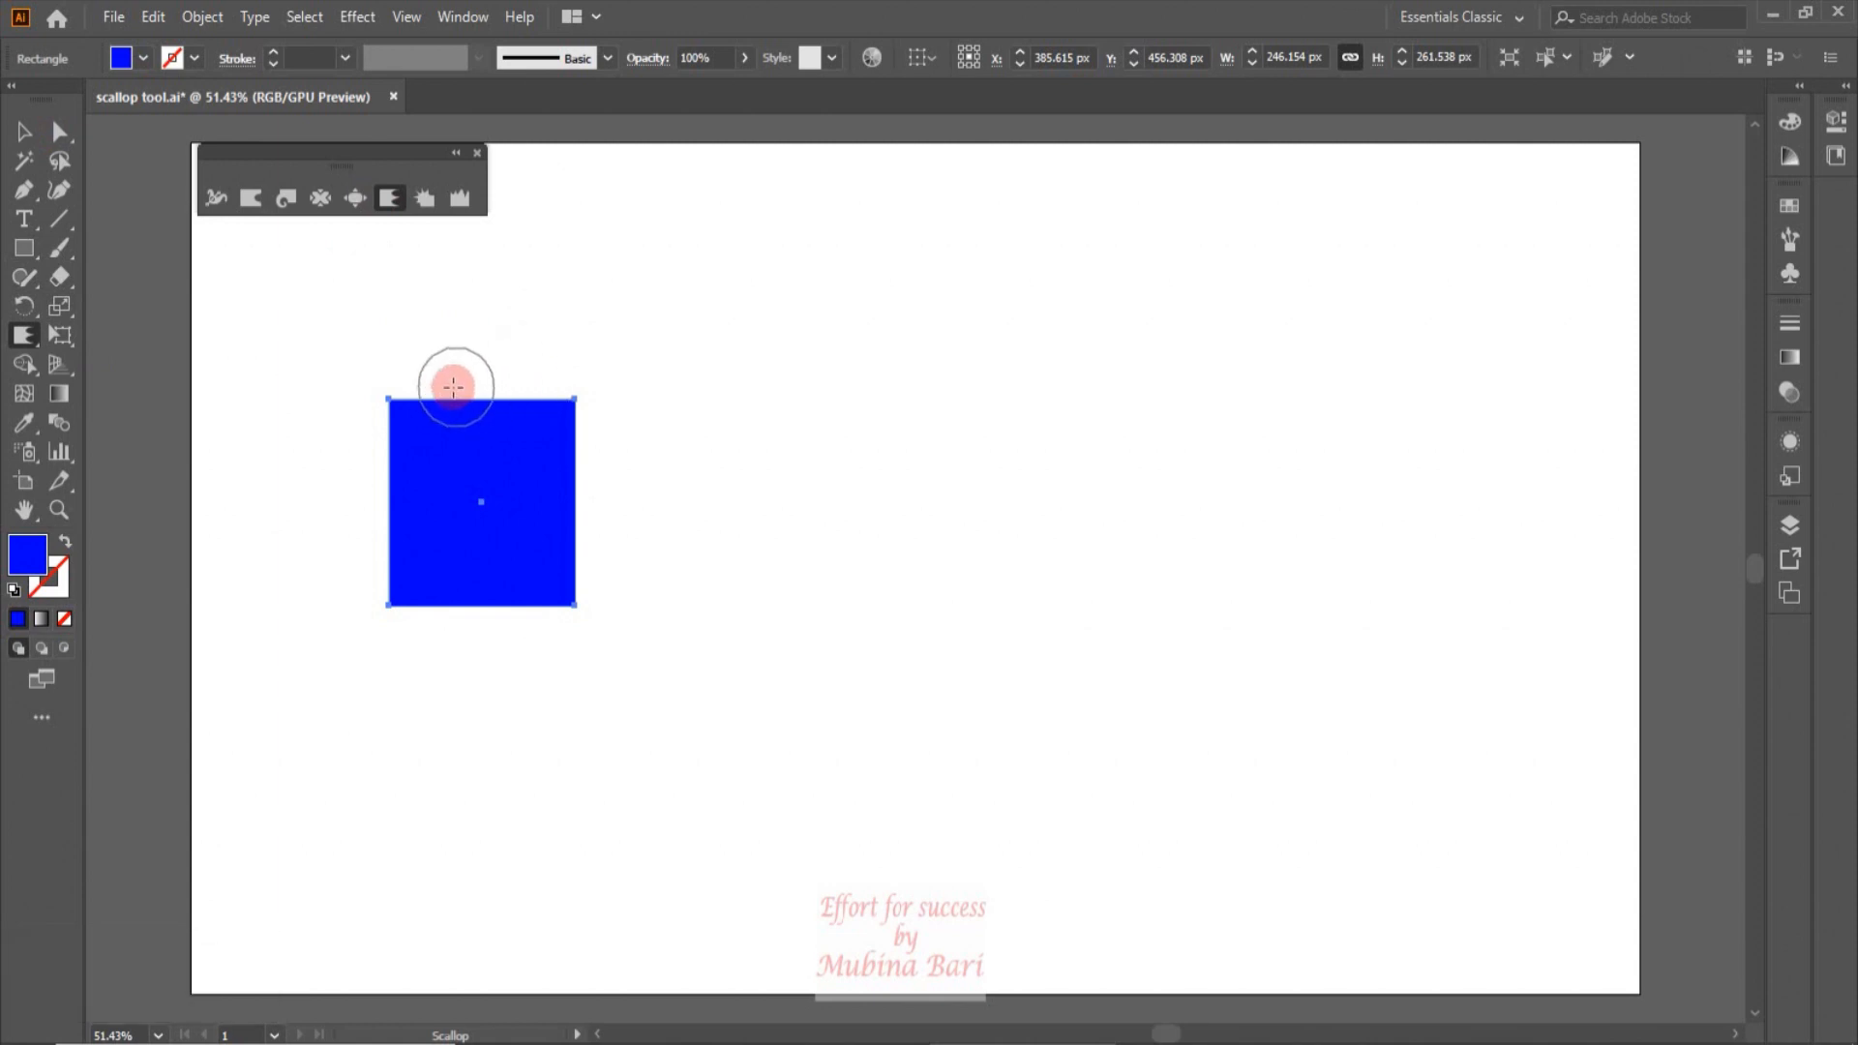
drag(419, 396, 455, 398)
mouse_move(390, 458)
mouse_down()
mouse_move(444, 491)
mouse_move(389, 531)
mouse_move(440, 535)
mouse_move(411, 570)
mouse_move(350, 575)
mouse_move(436, 597)
mouse_move(451, 680)
mouse_move(483, 582)
mouse_move(510, 693)
mouse_up()
mouse_move(529, 608)
mouse_down()
mouse_move(514, 510)
mouse_move(564, 594)
mouse_move(567, 577)
mouse_move(506, 568)
mouse_move(510, 543)
mouse_move(592, 508)
mouse_up()
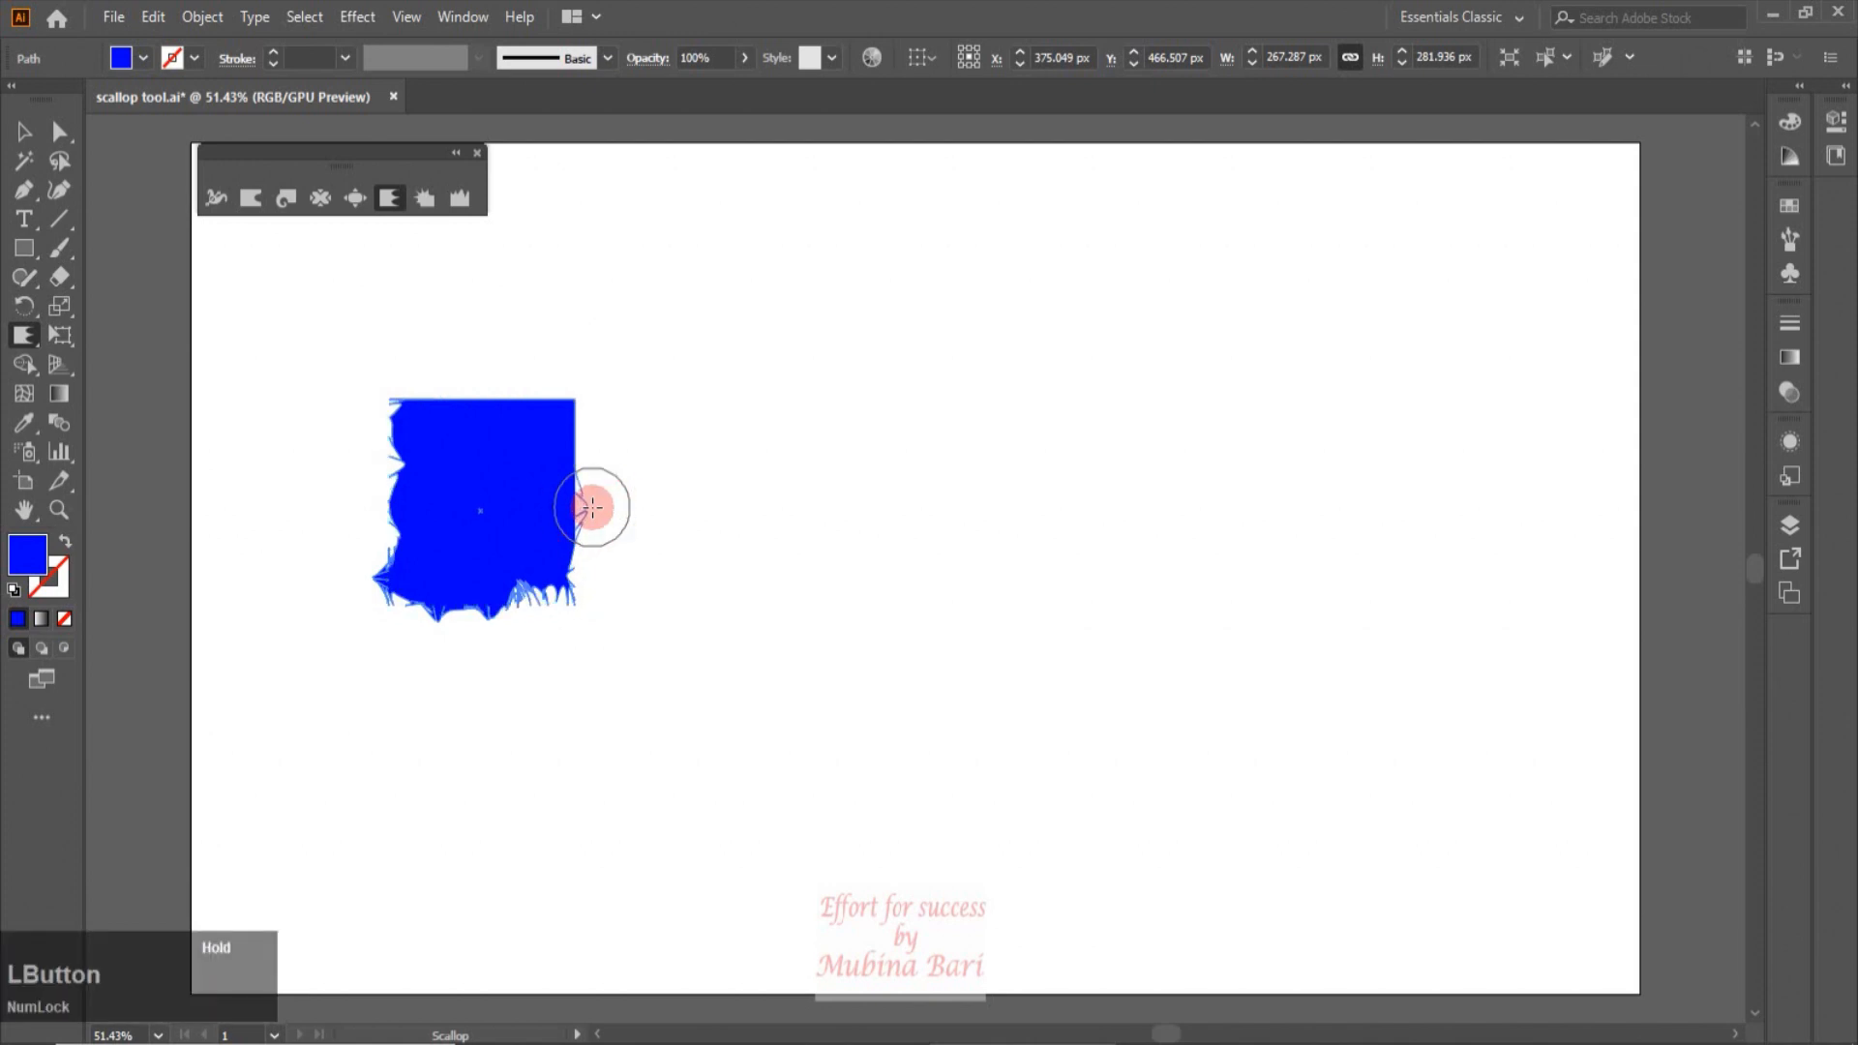
drag(592, 507, 592, 506)
drag(554, 426, 552, 427)
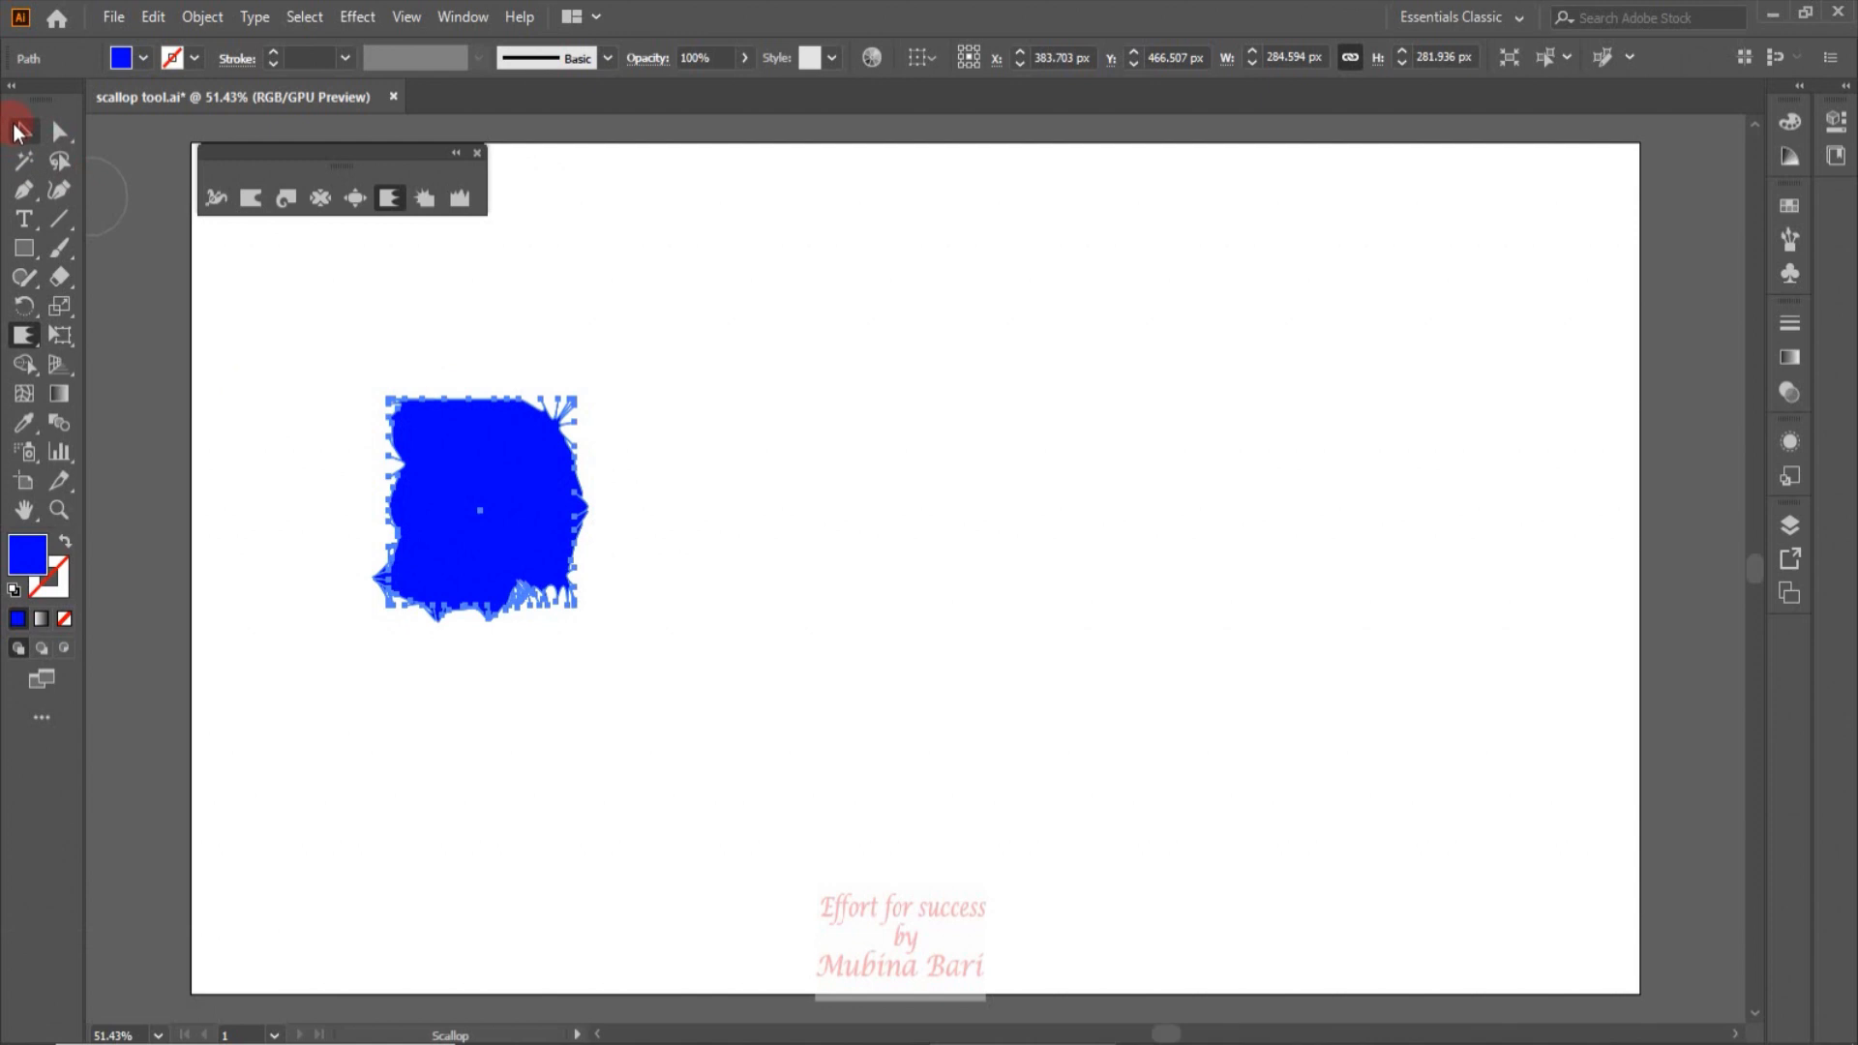
click(24, 132)
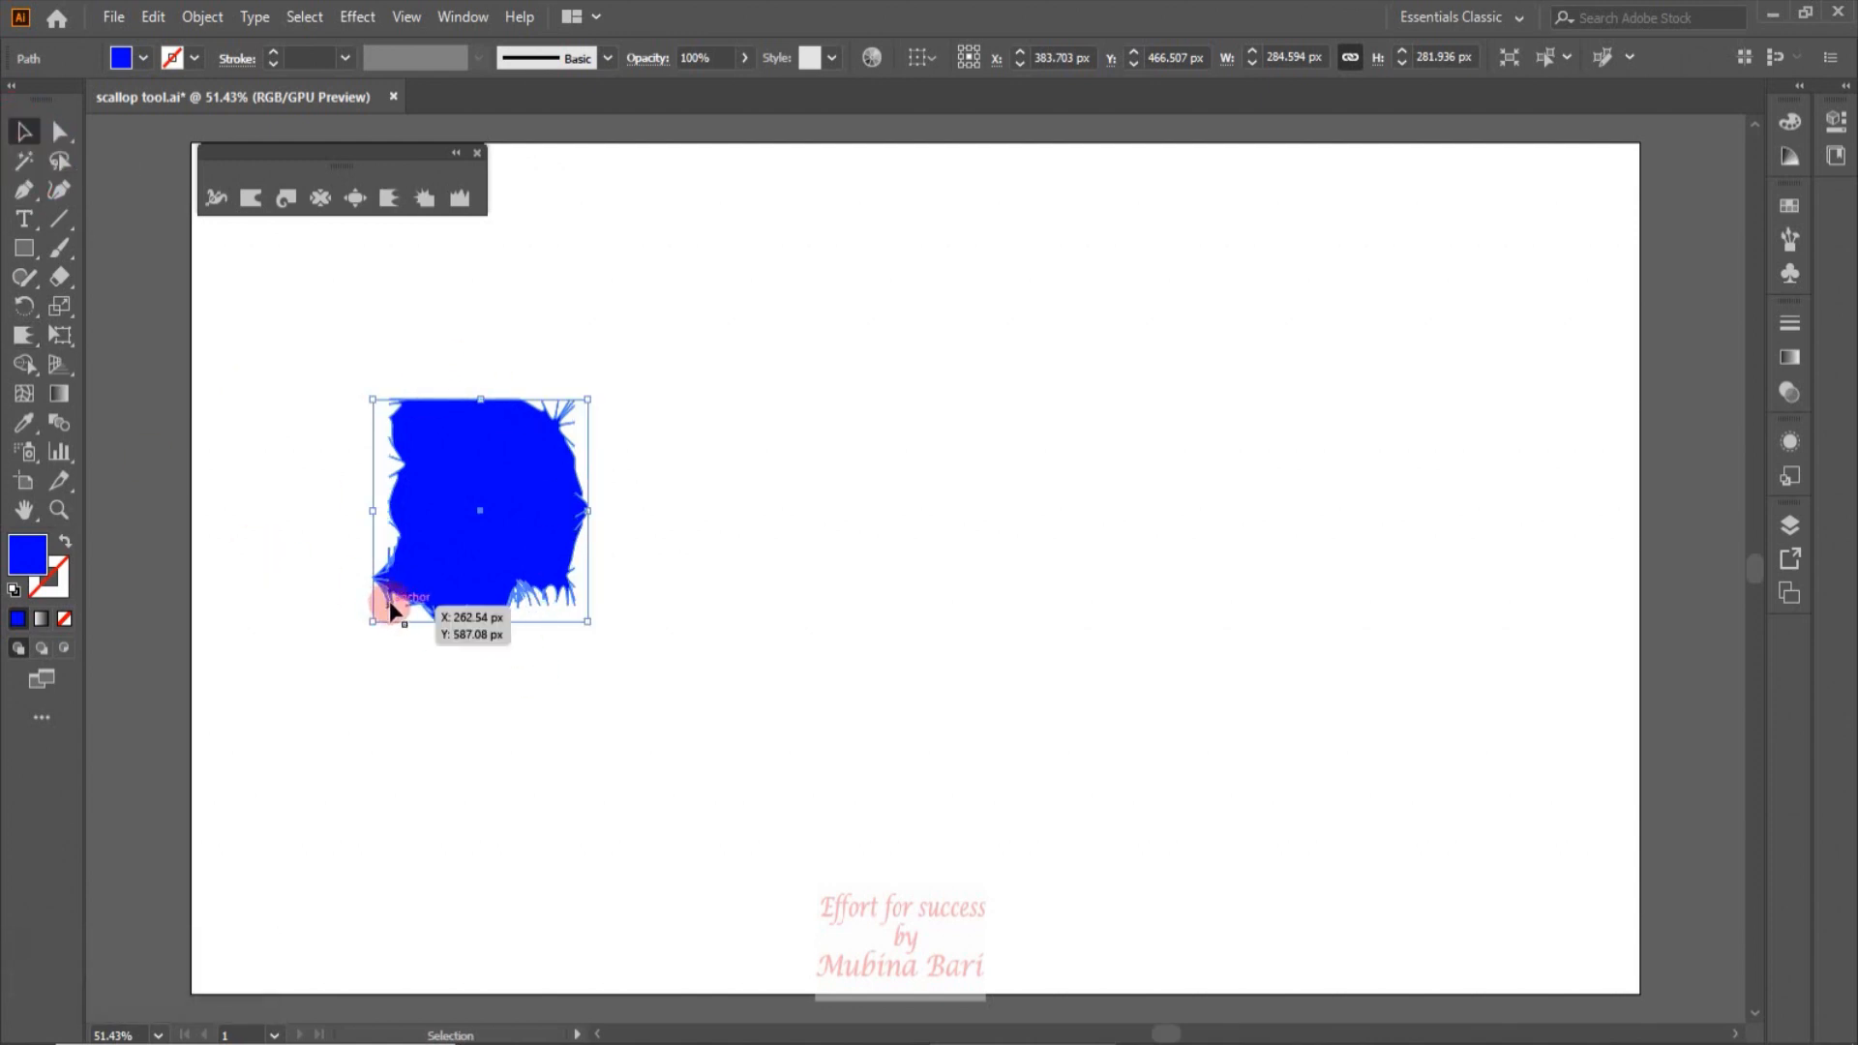
Step: Undo all the scallop strokes on the blue rectangle
key(ctrl+z)
key(ctrl+z)
key(ctrl+z)
key(ctrl+z)
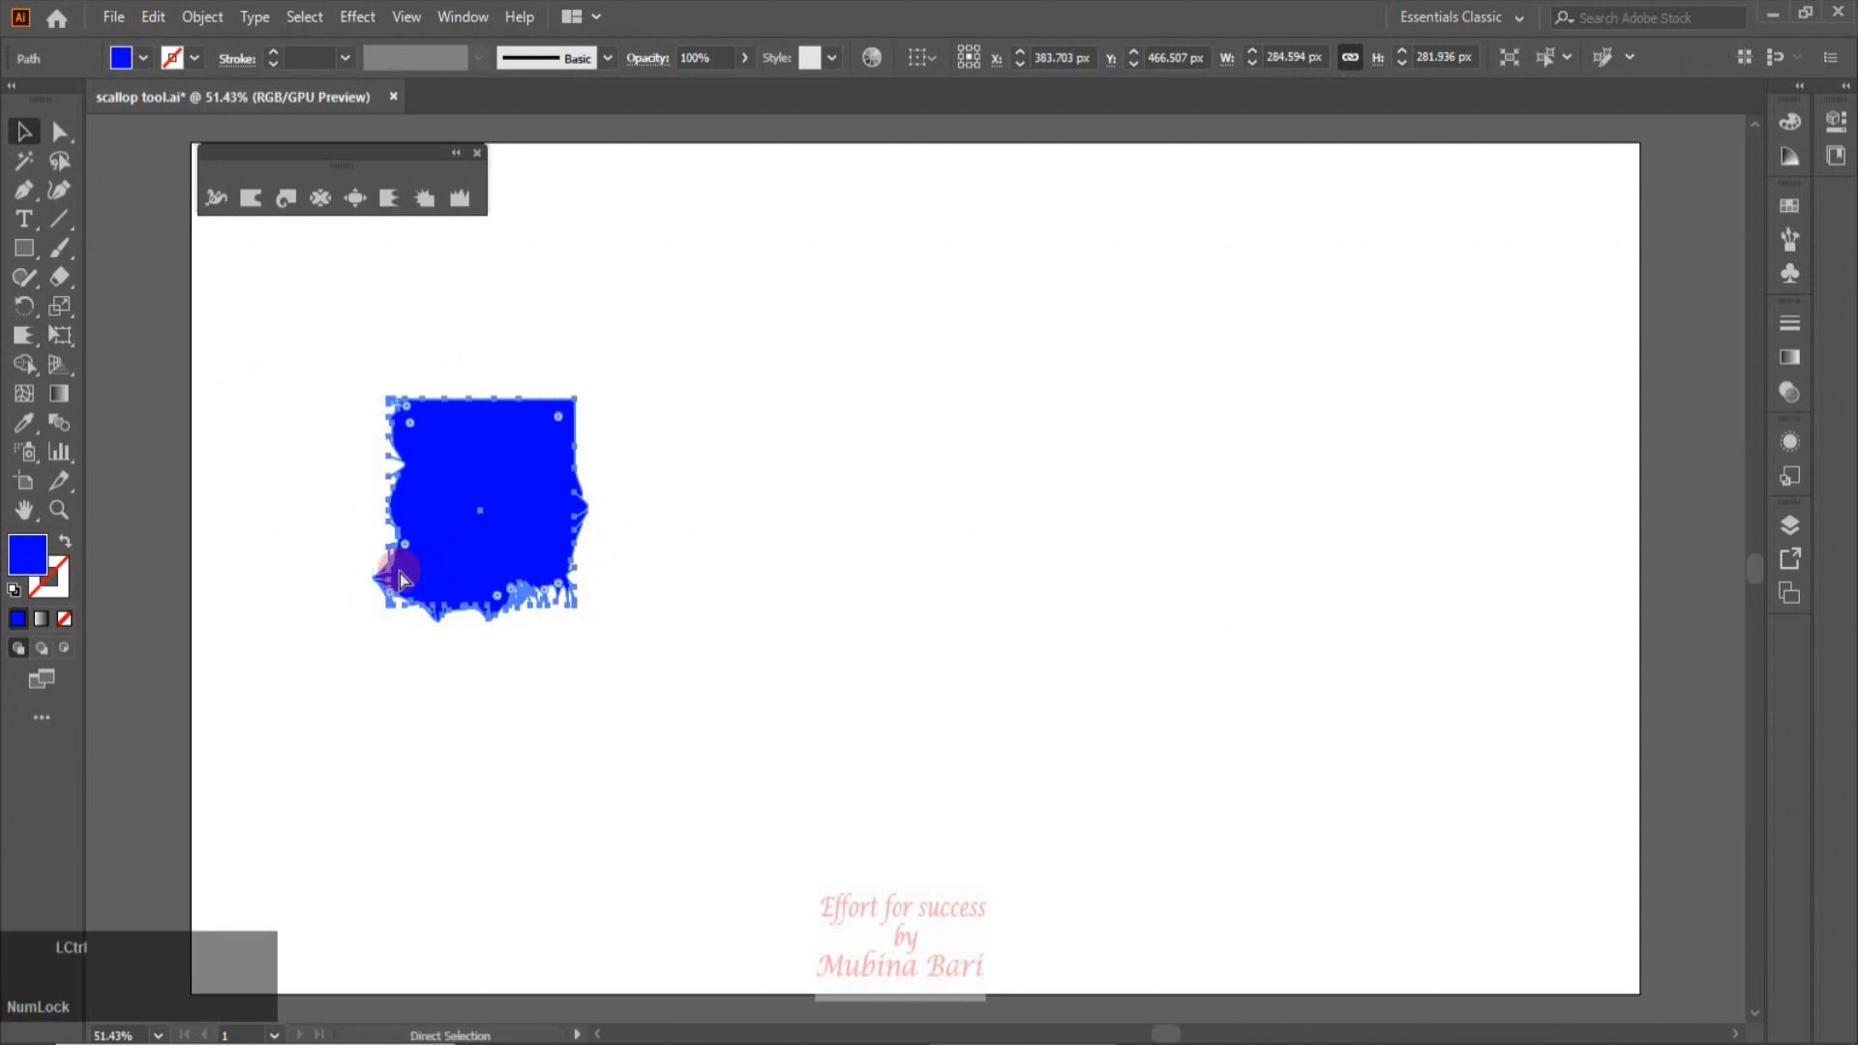
key(ctrl+z)
key(ctrl+z)
key(ctrl+z)
Step: Set the Scallop tool's complexity to 5 and scallop the rectangle's upper-left corner, left edge and bottom edge
click(388, 198)
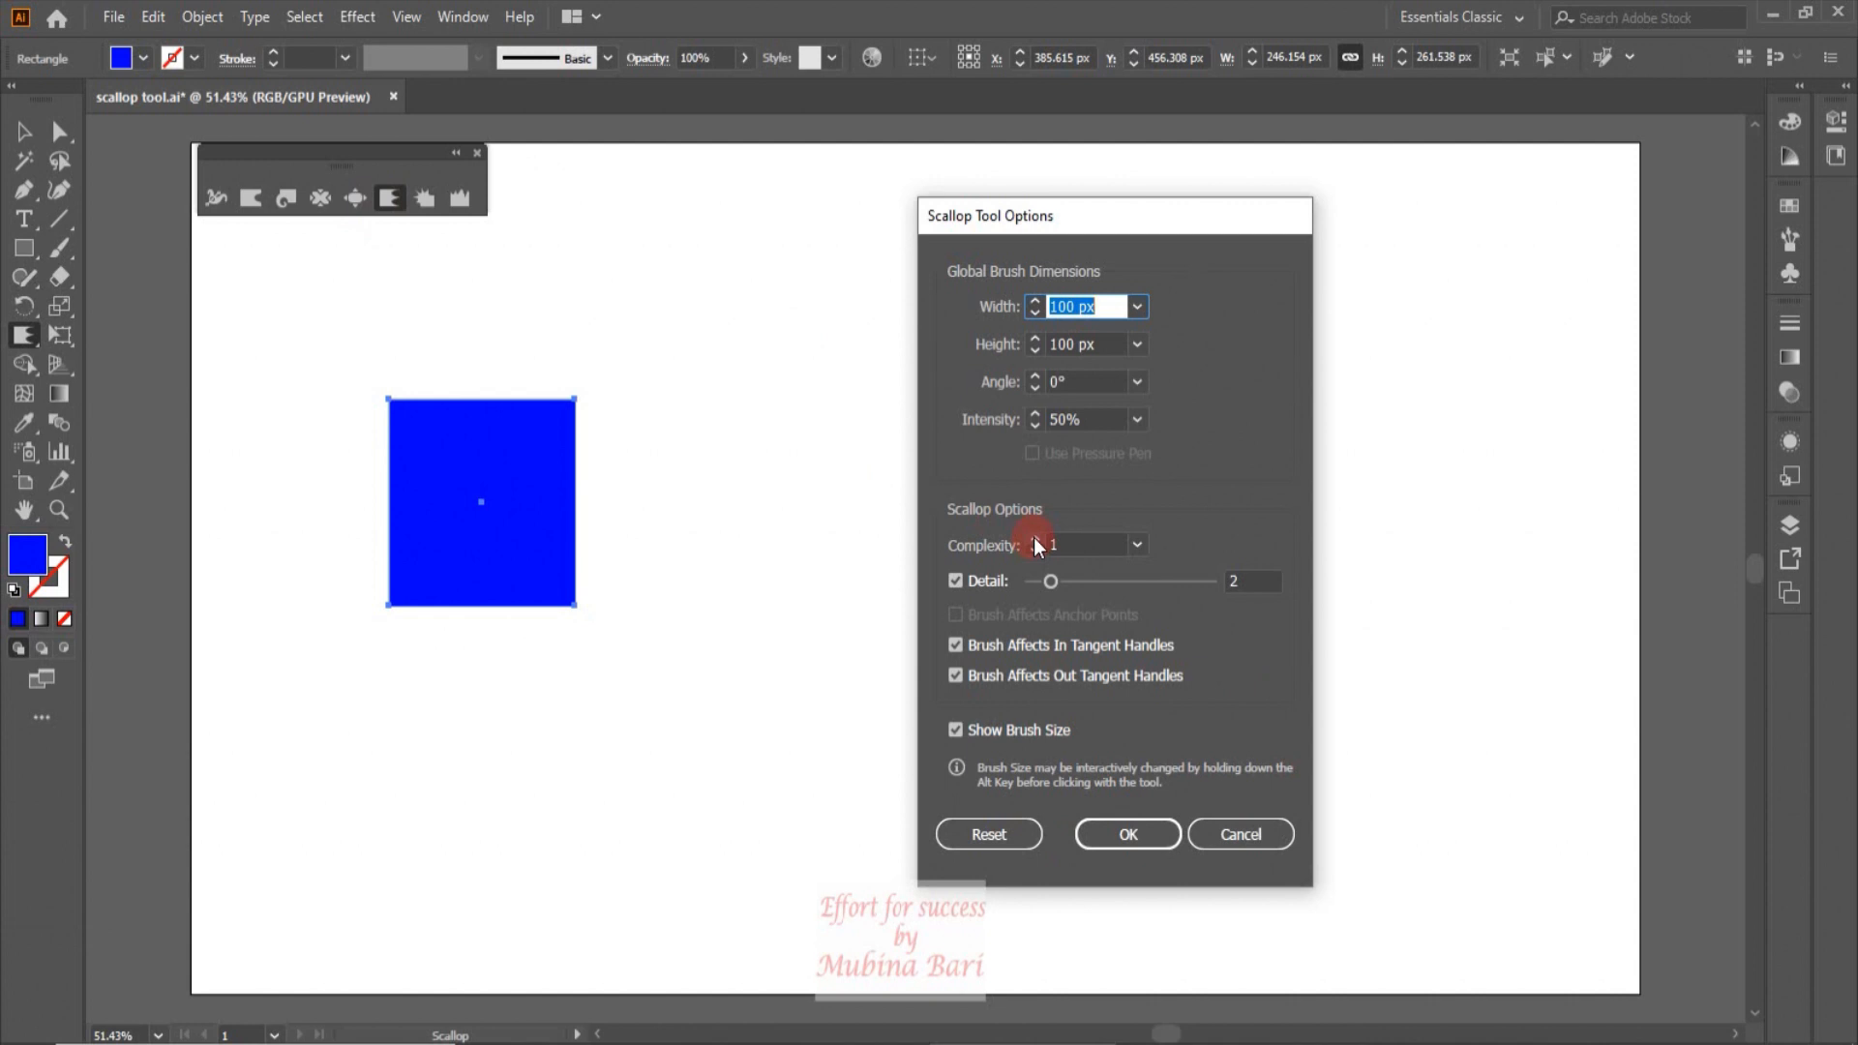
click(1052, 308)
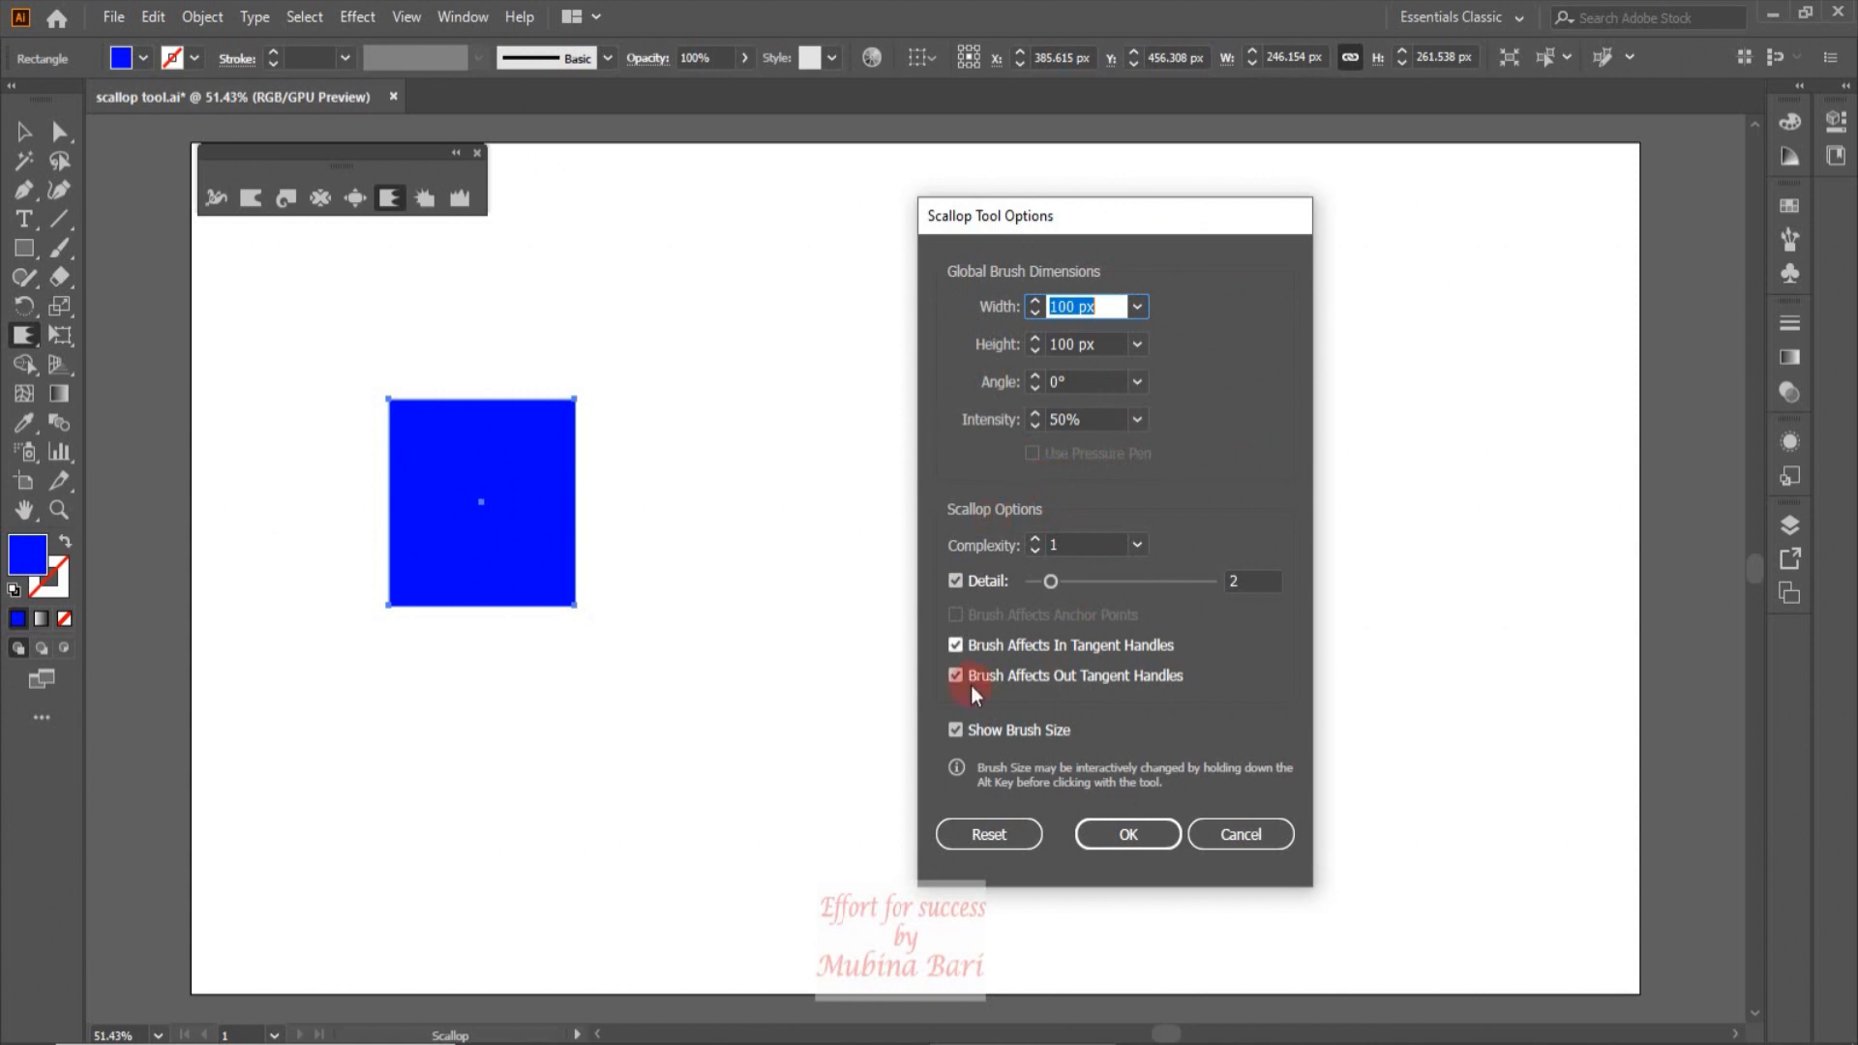
click(1140, 546)
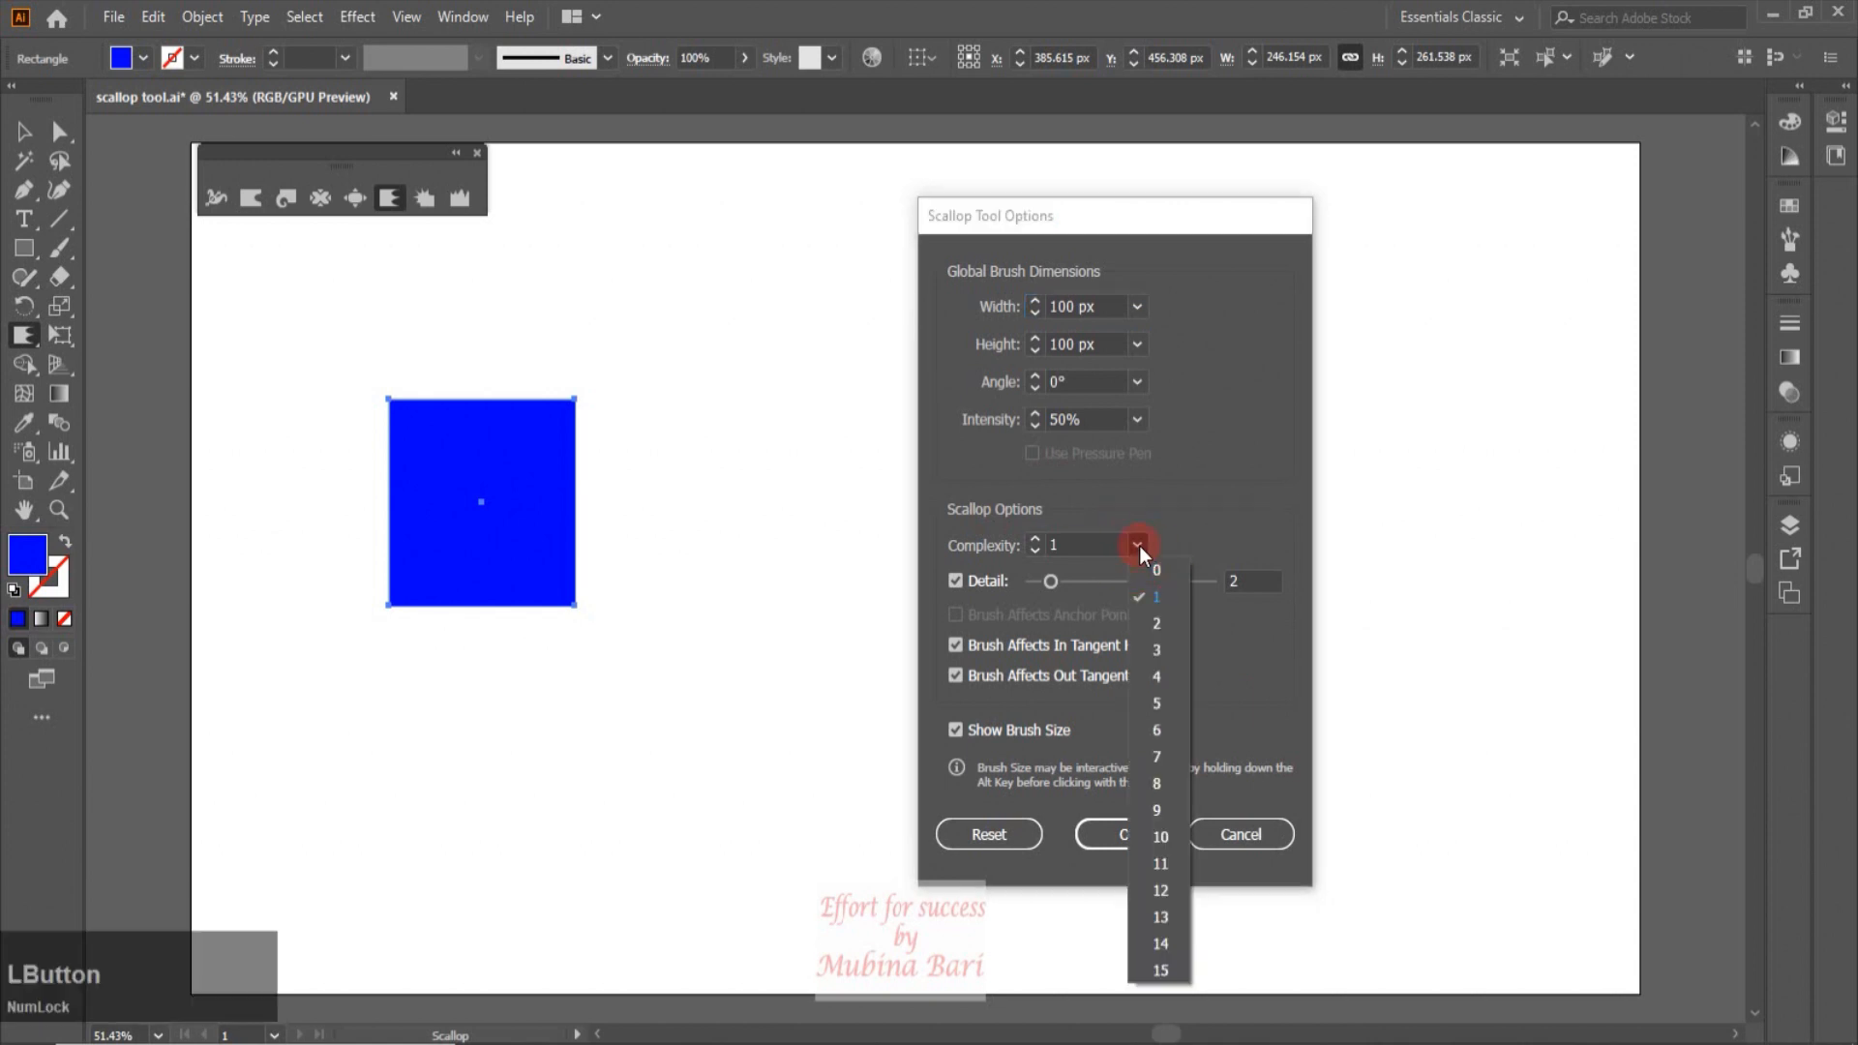
click(1153, 699)
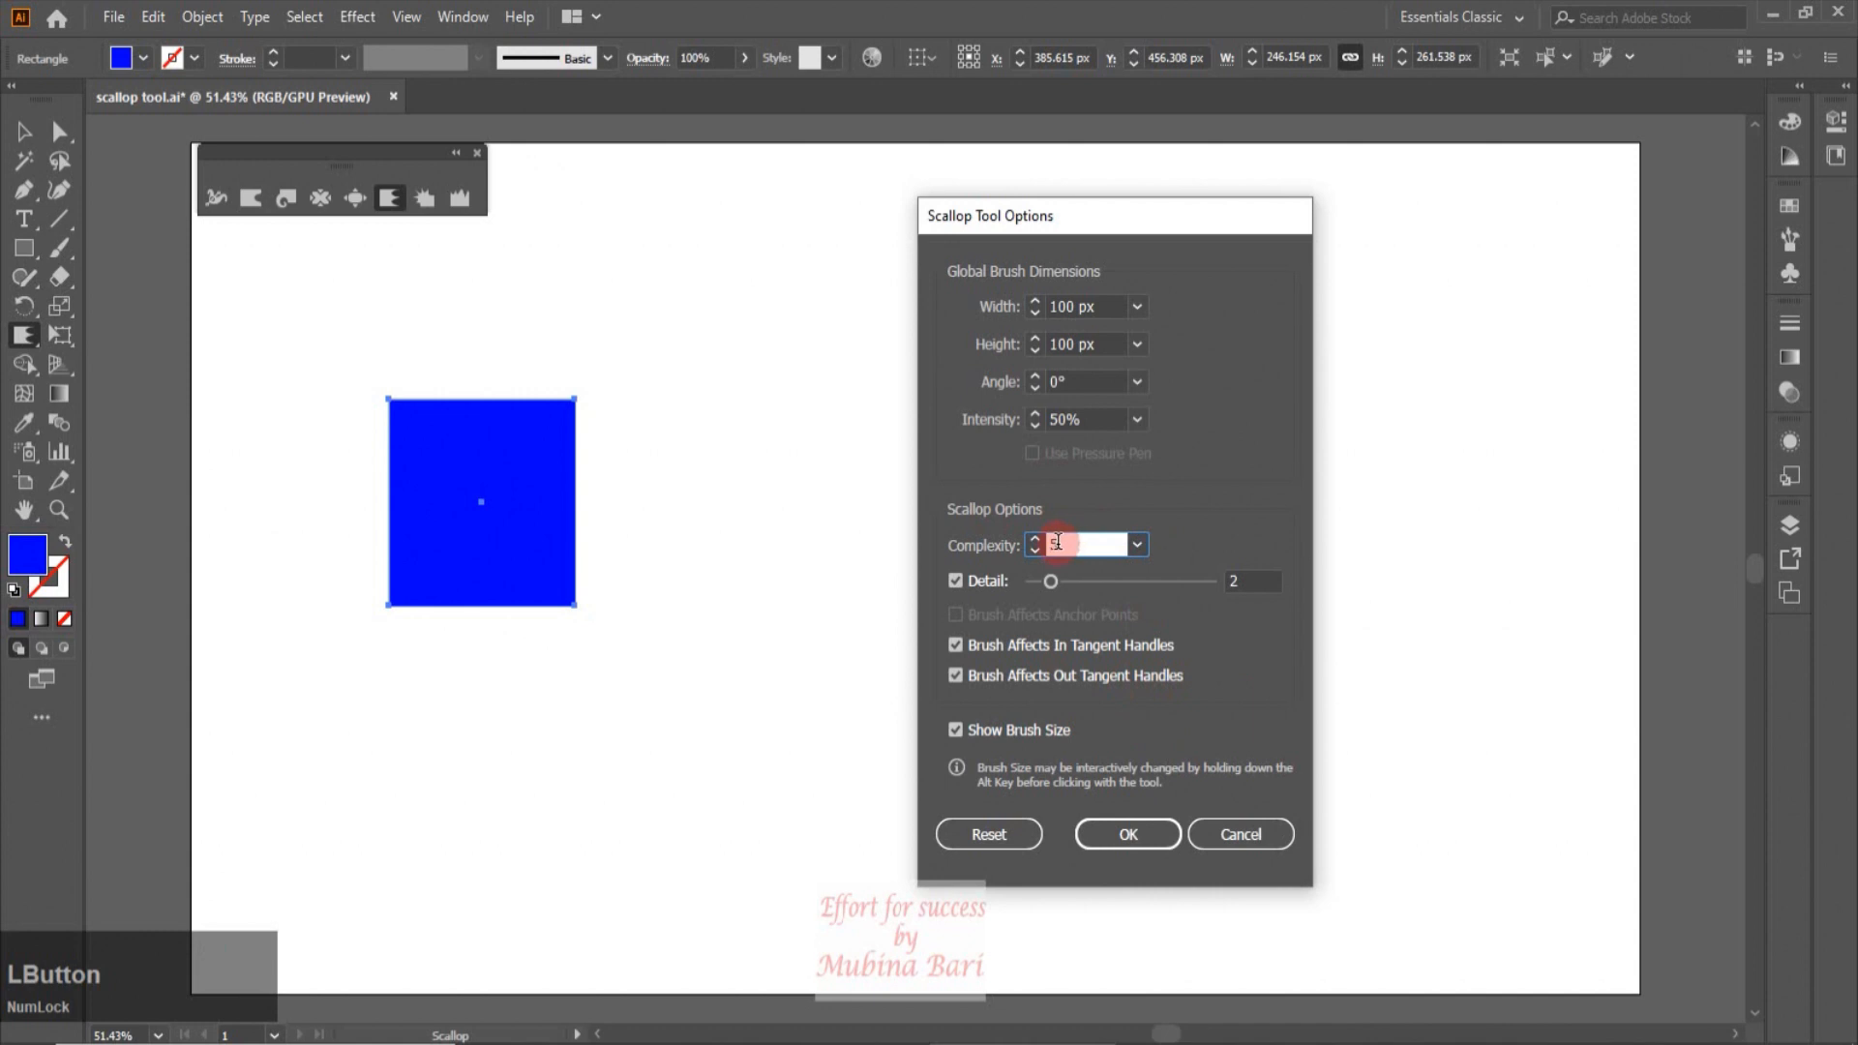
click(1161, 834)
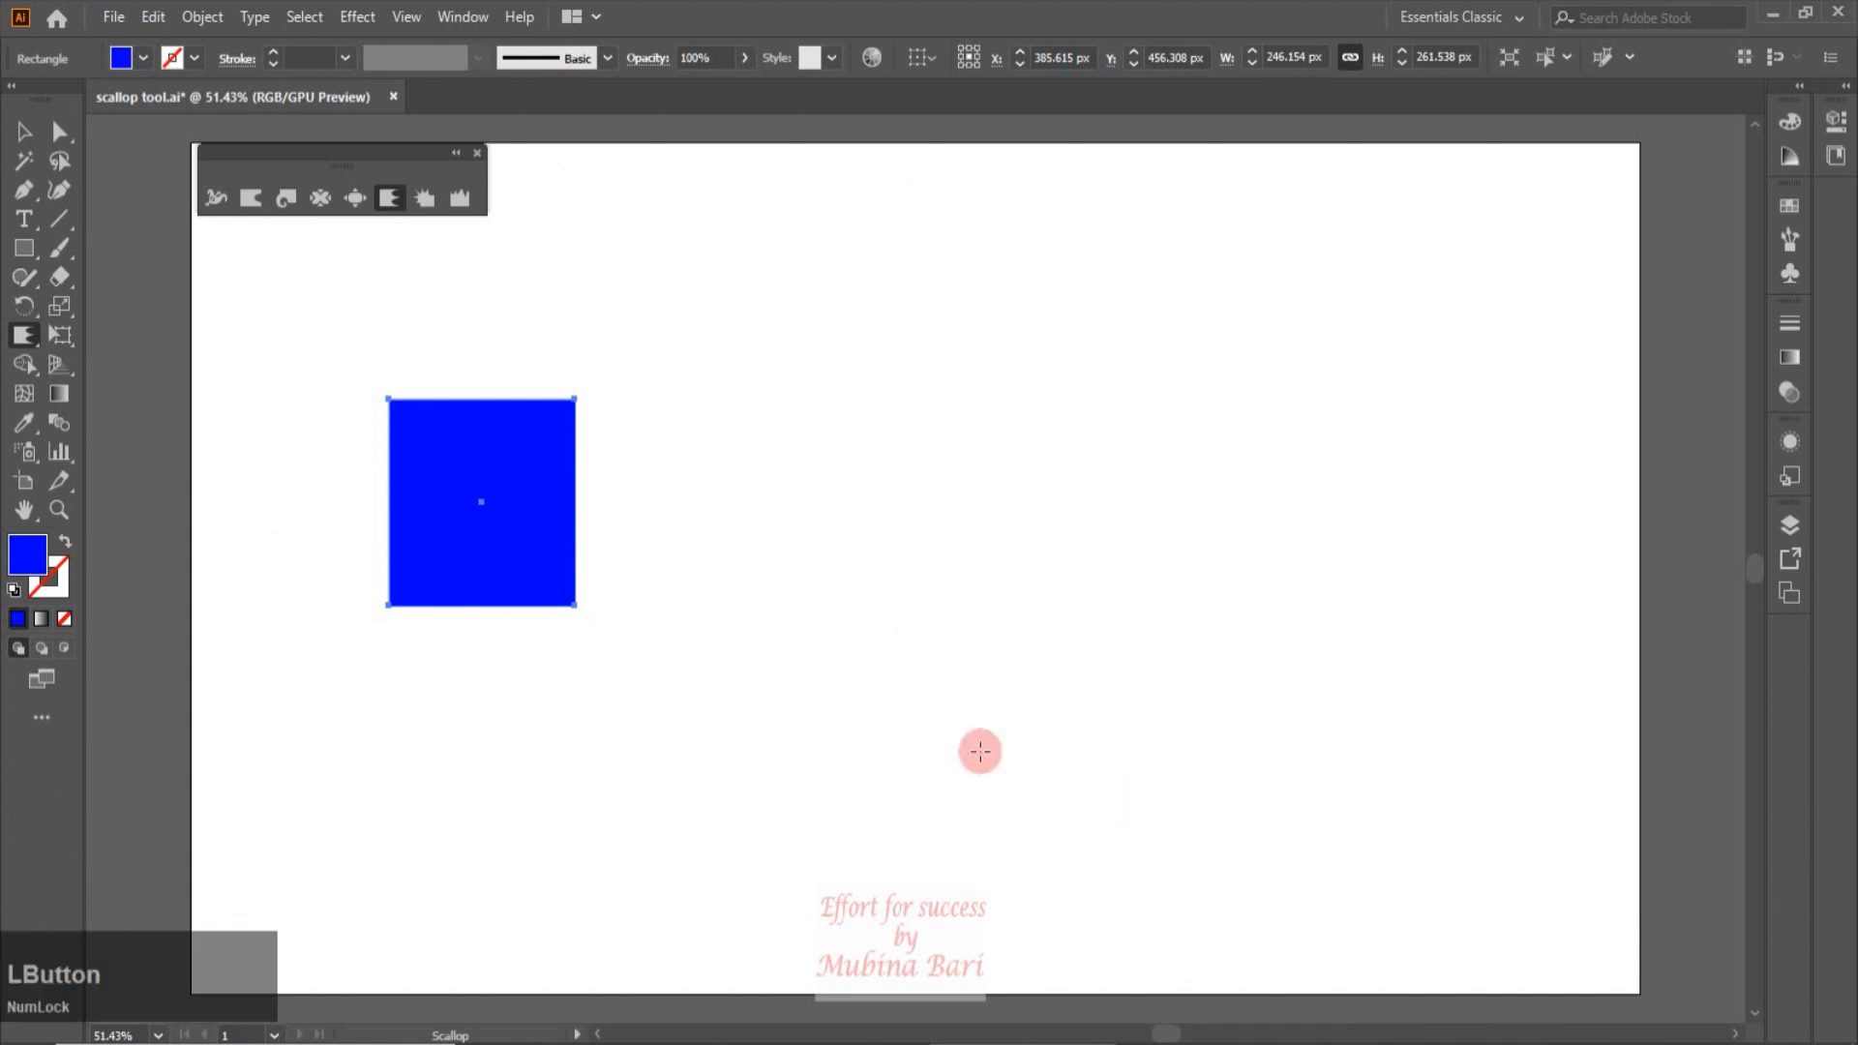
mouse_move(394, 406)
mouse_down()
mouse_move(444, 473)
mouse_move(475, 461)
mouse_up()
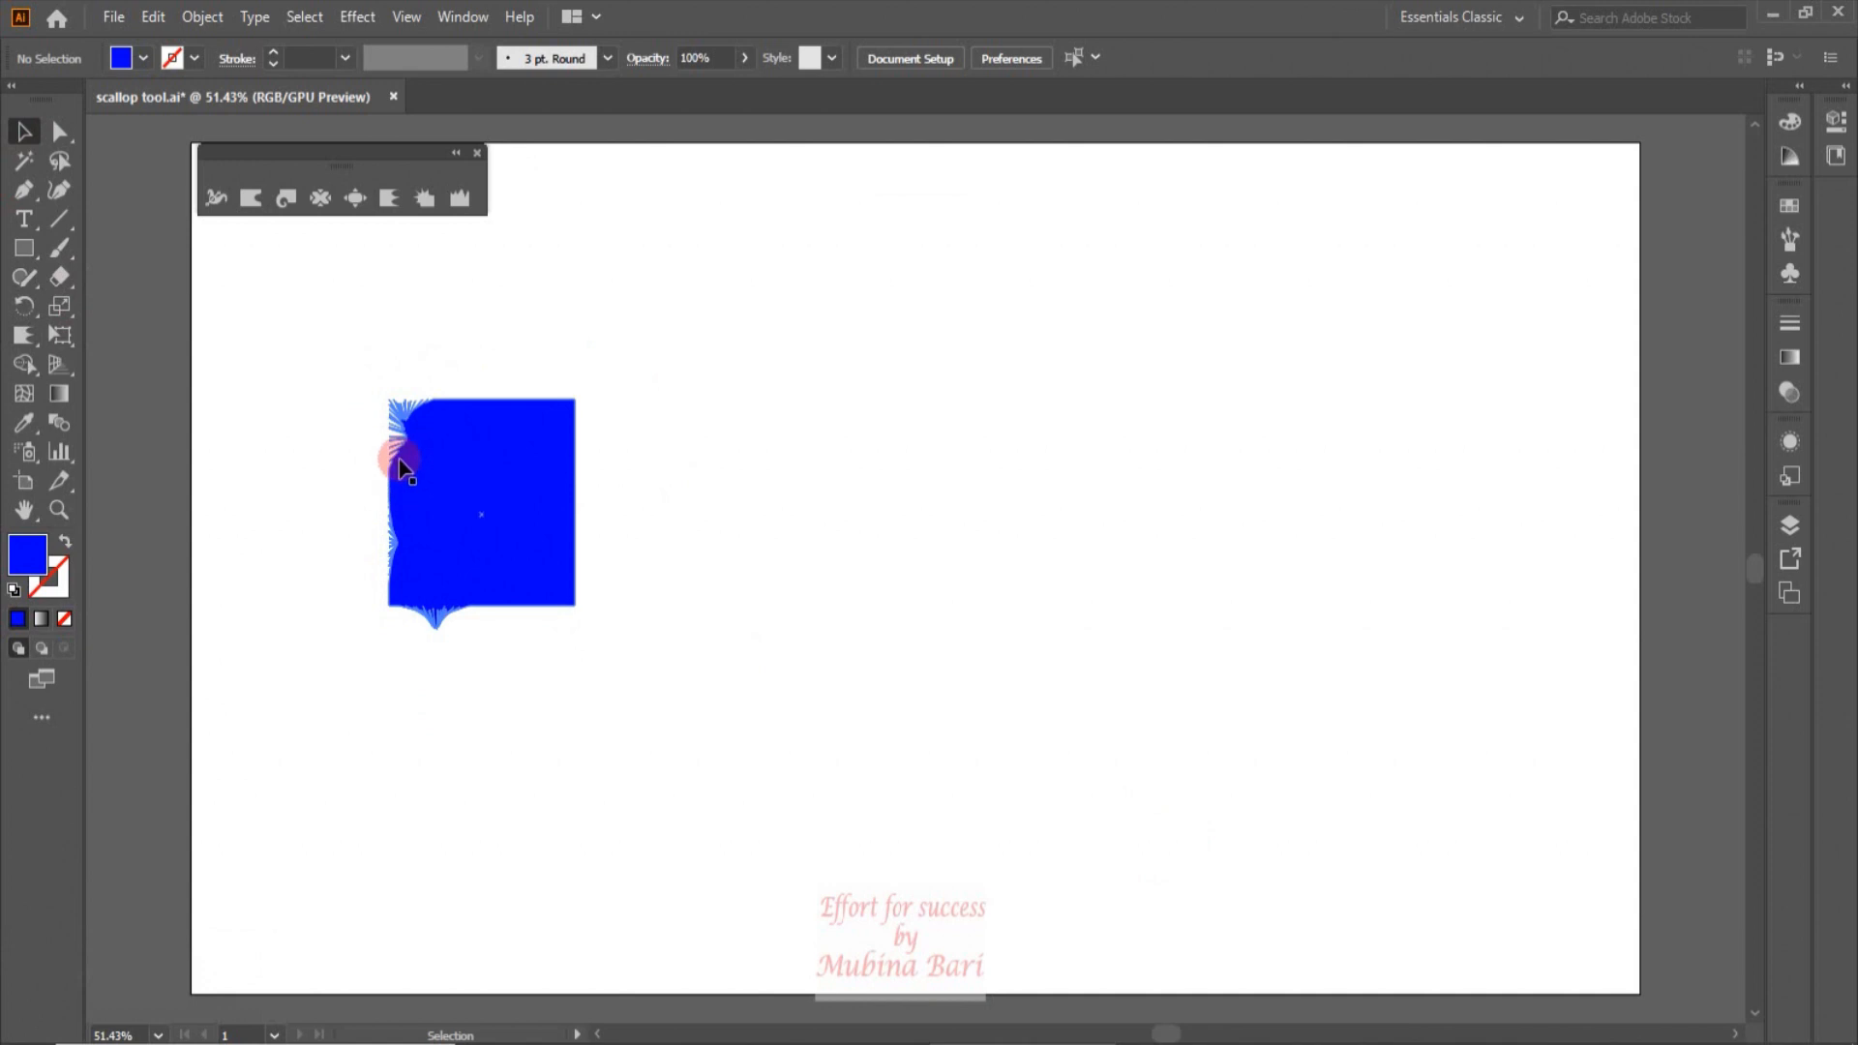
Step: Set the Scallop tool's detail to 9 and scallop the blue rectangle's upper-right corner
click(387, 199)
double_click(388, 199)
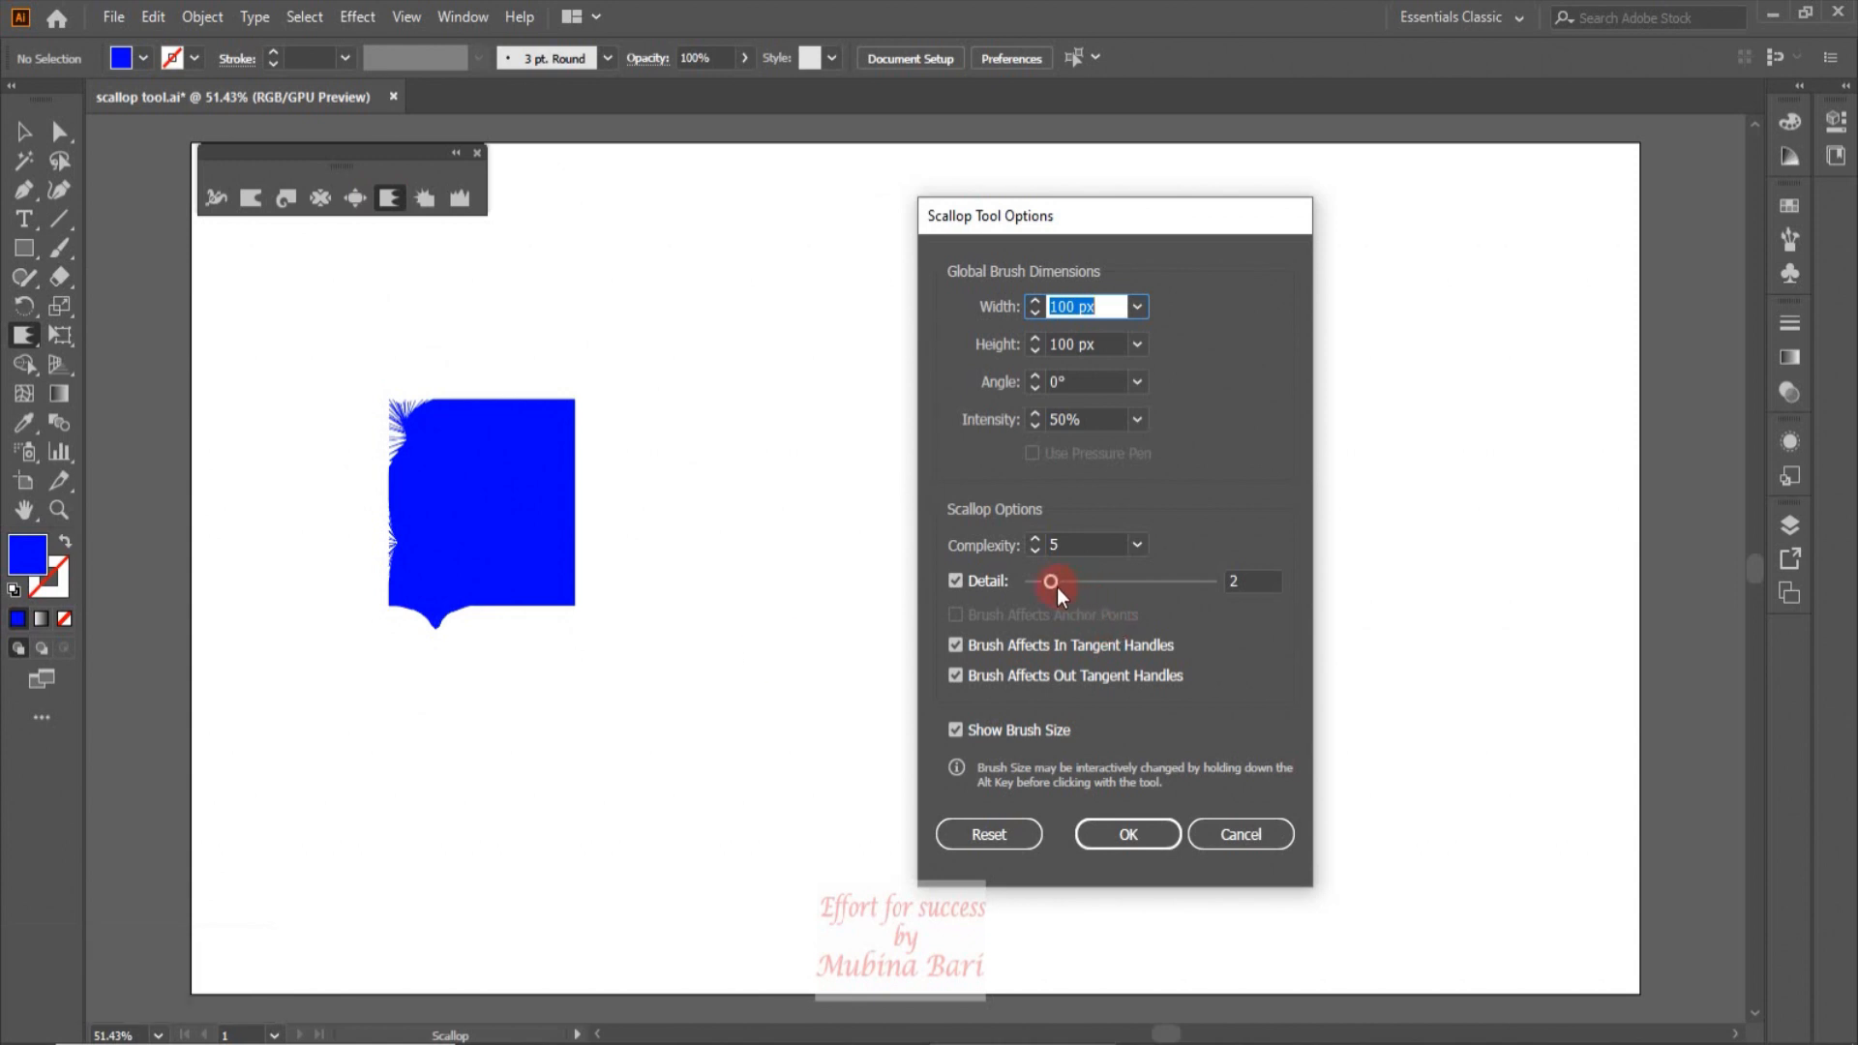
click(1124, 599)
drag(1057, 583, 1191, 583)
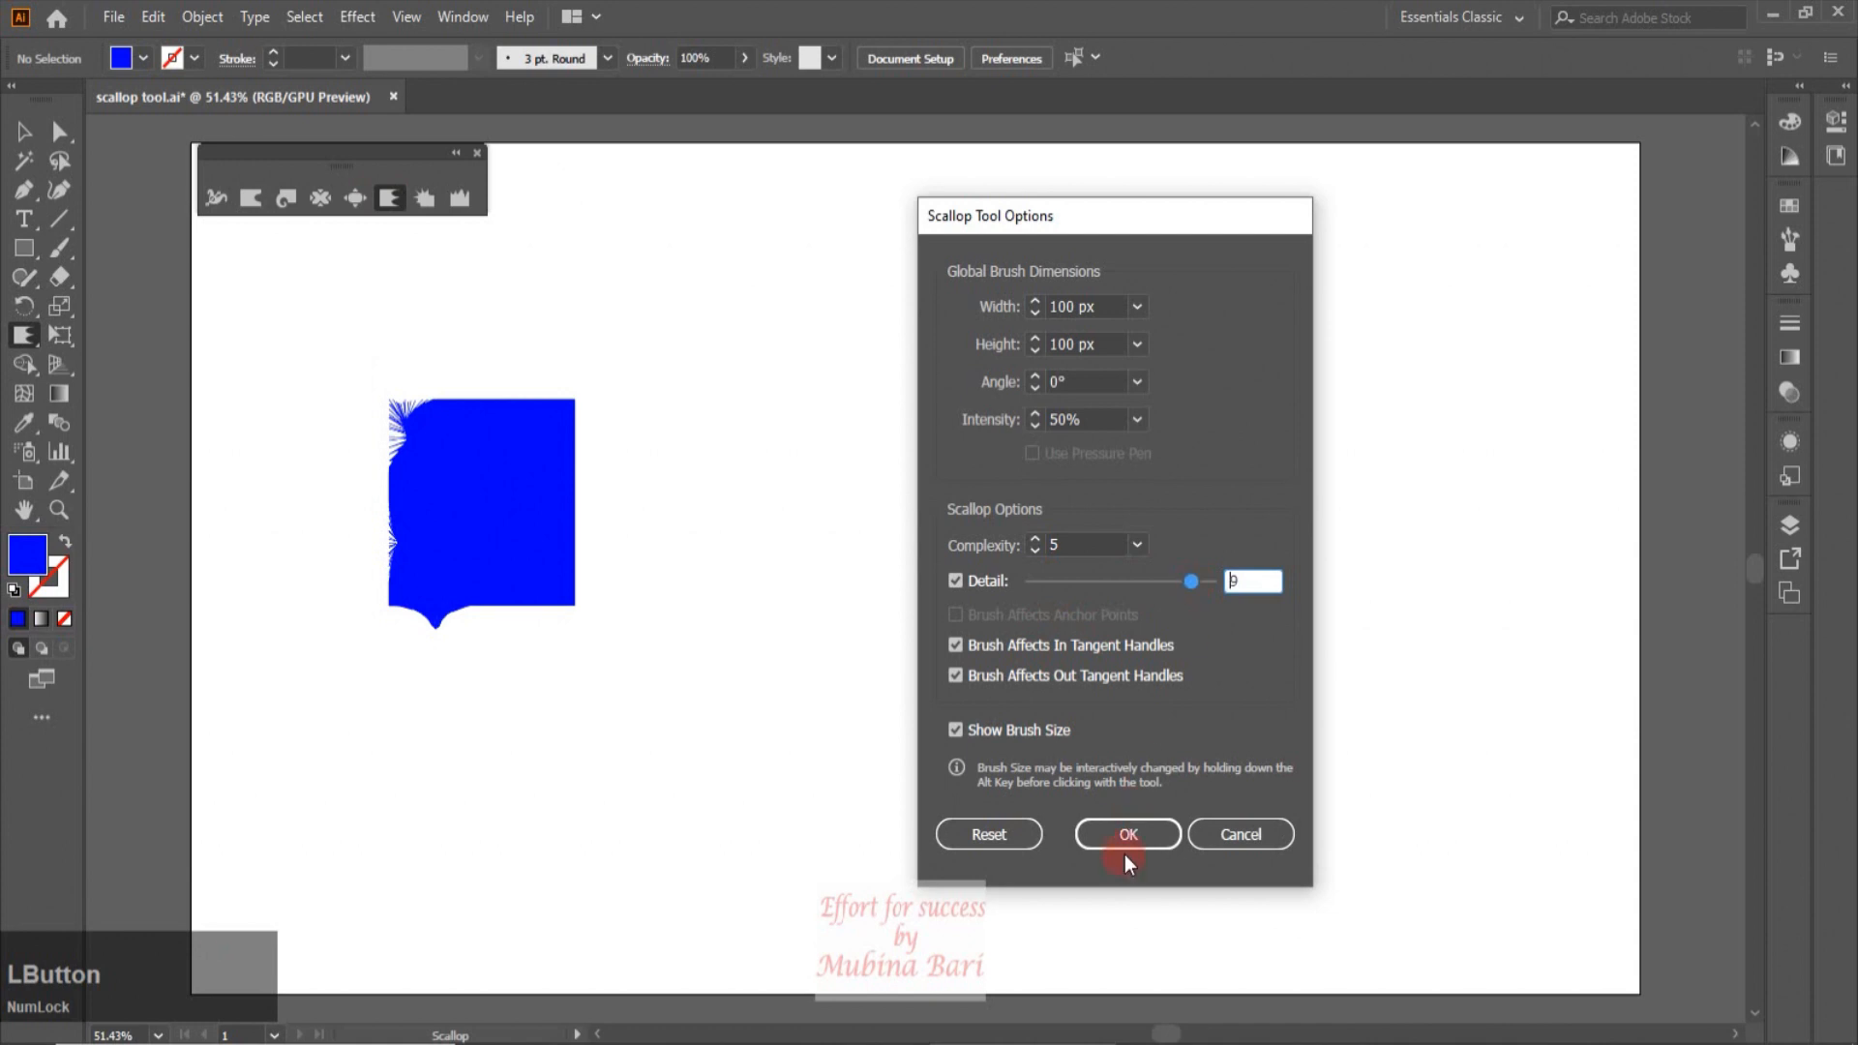
click(1124, 842)
mouse_move(569, 415)
mouse_down()
mouse_move(532, 427)
mouse_move(484, 514)
mouse_up()
key(v)
click(744, 397)
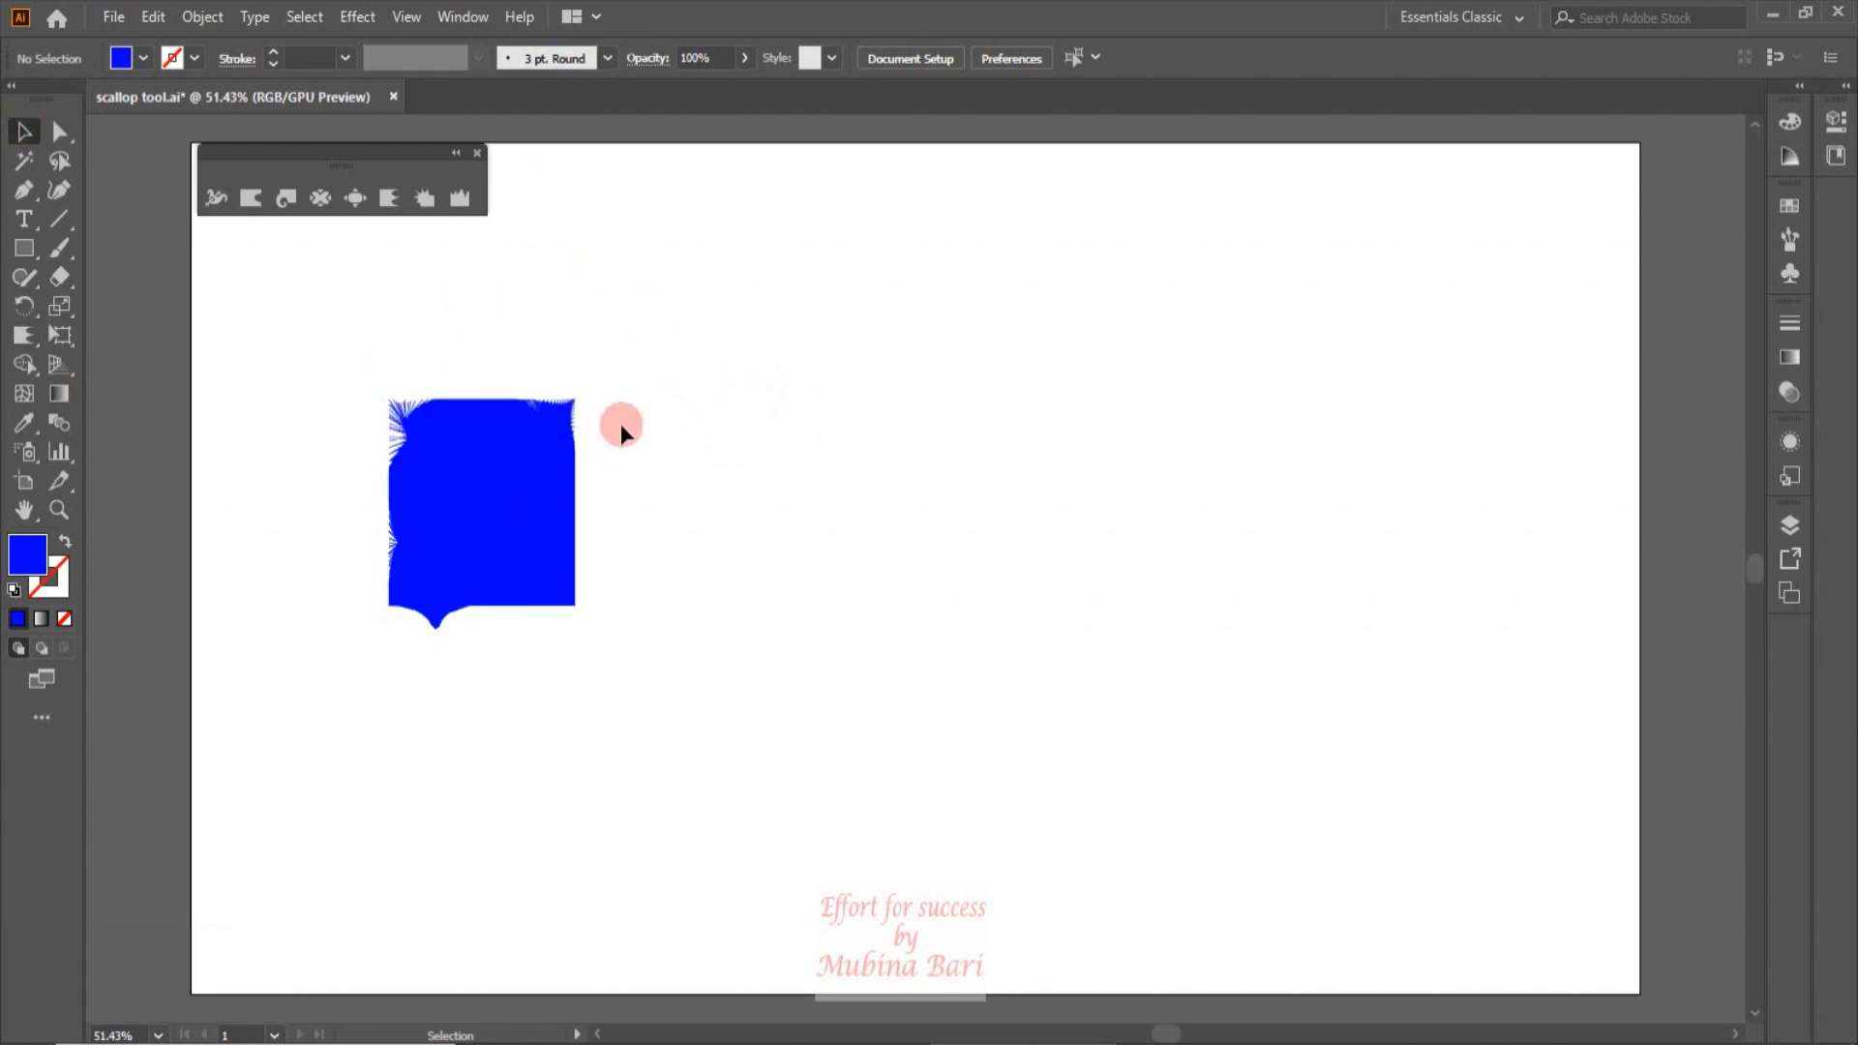
Step: Examine the scalloped upper corners of the blue shape up close, comparing their spike density, and return to the full artboard view
click(556, 437)
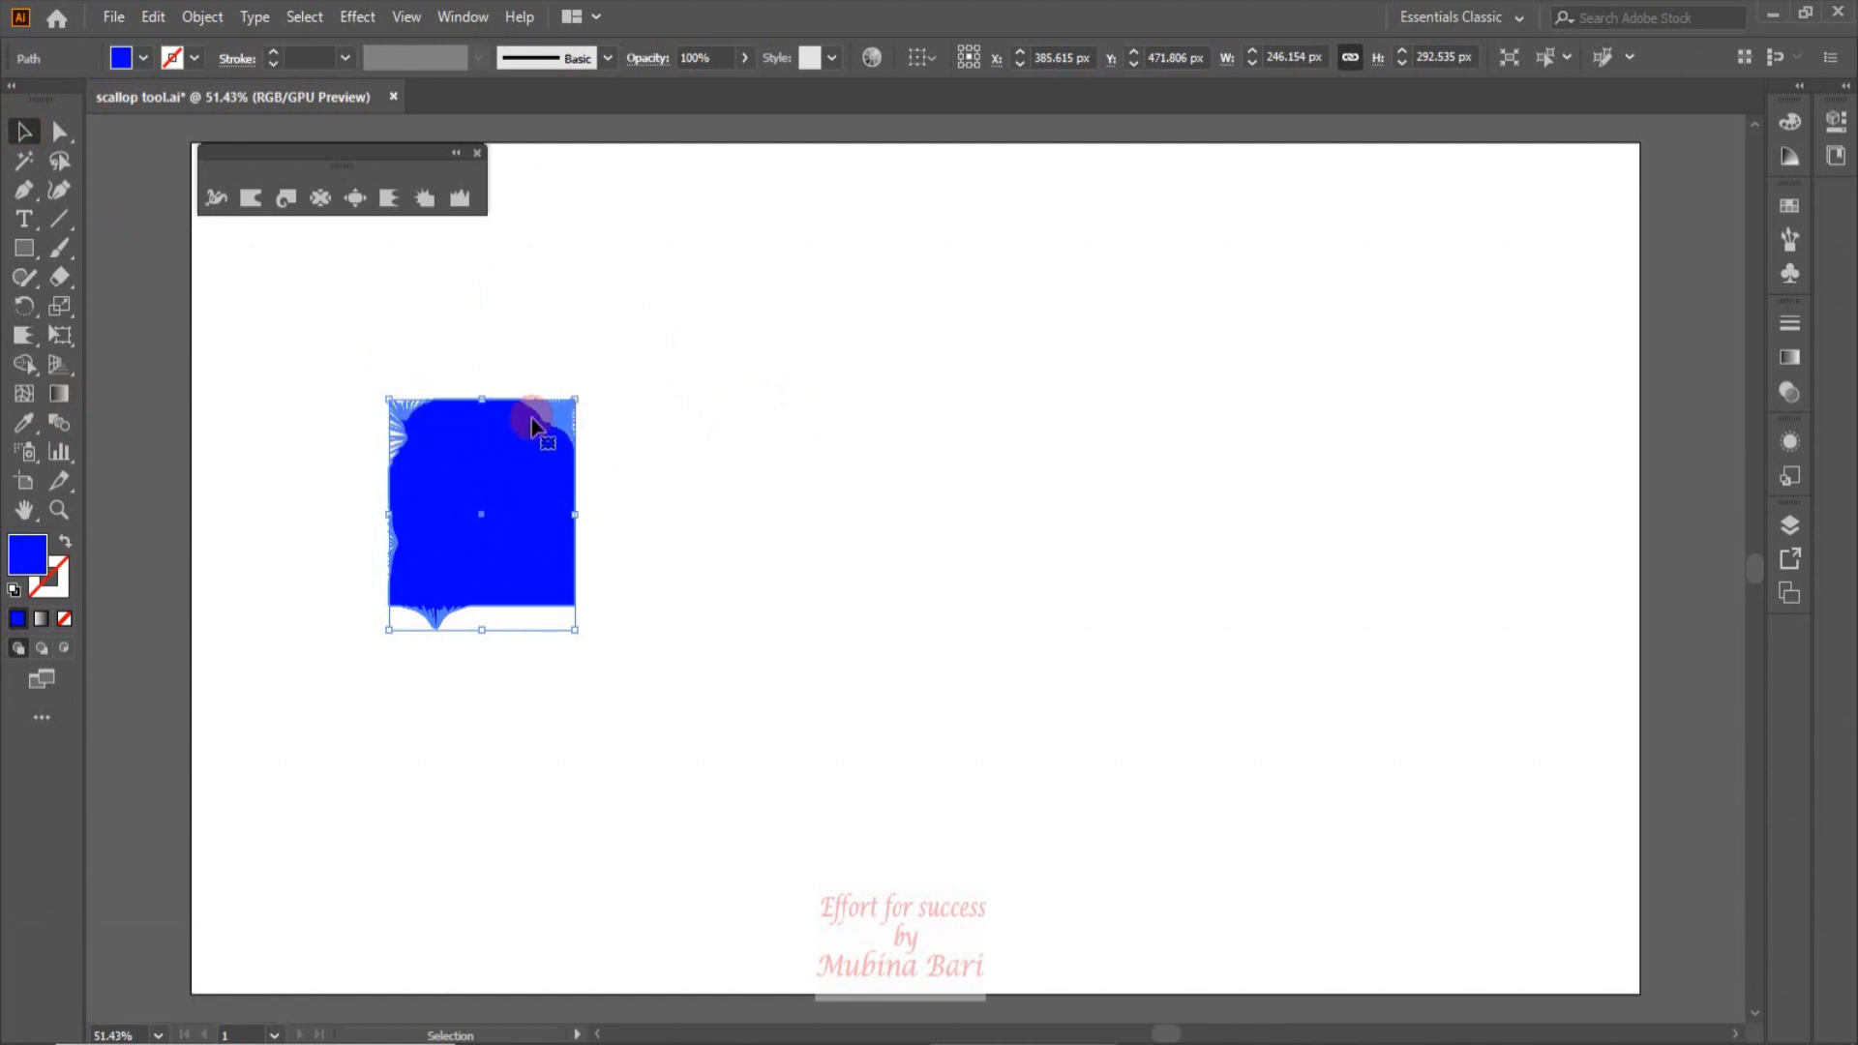
click(233, 427)
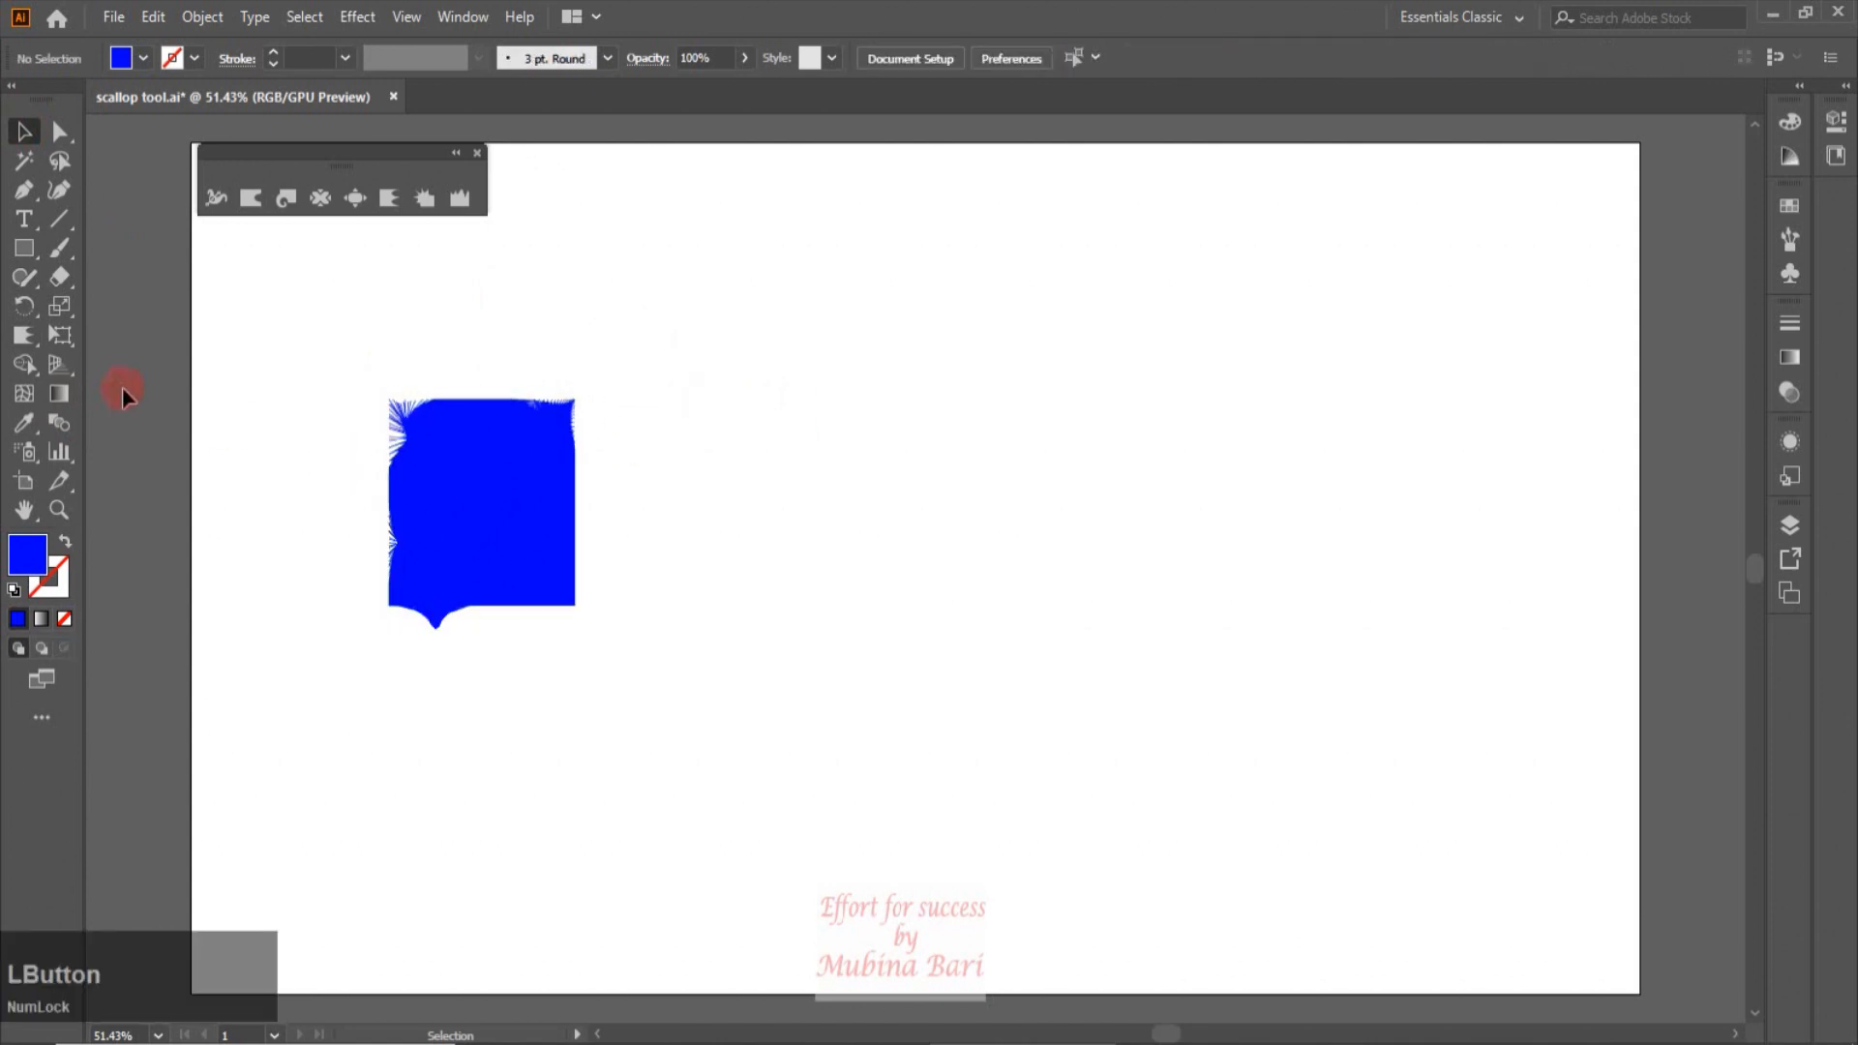
click(58, 509)
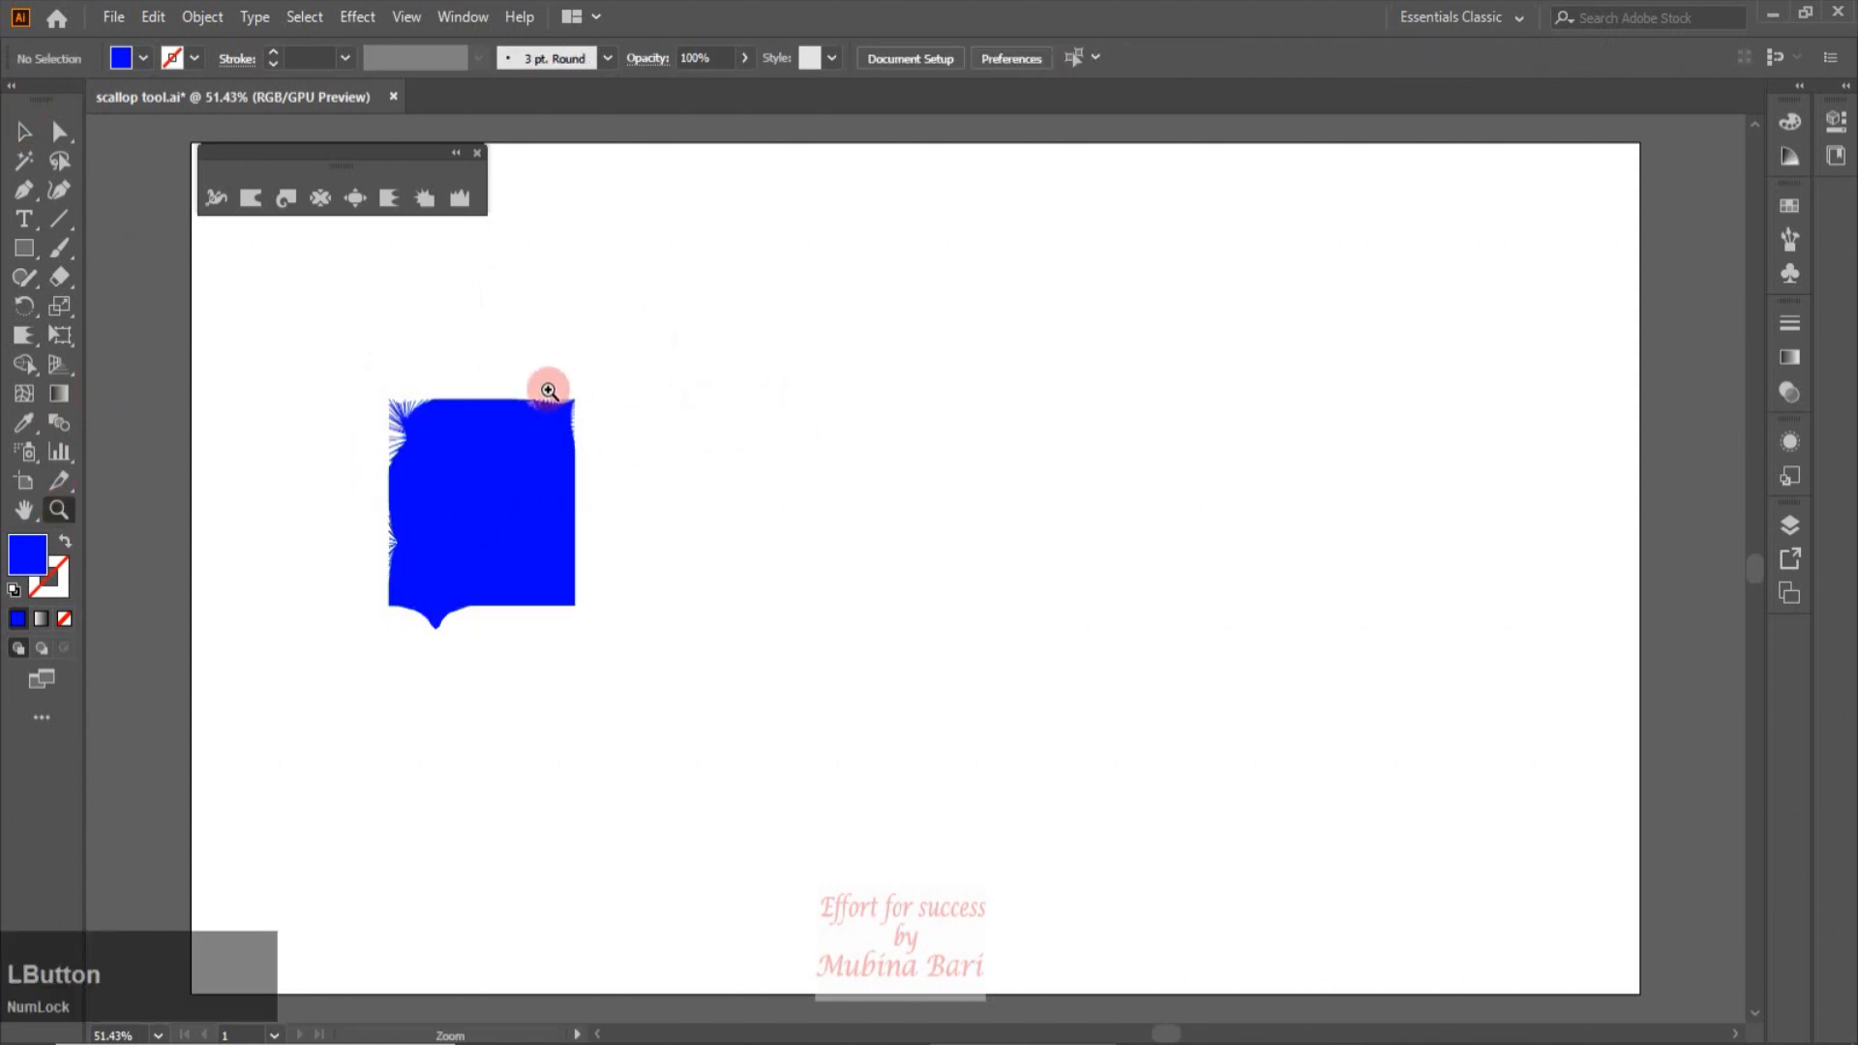
drag(519, 390, 1447, 921)
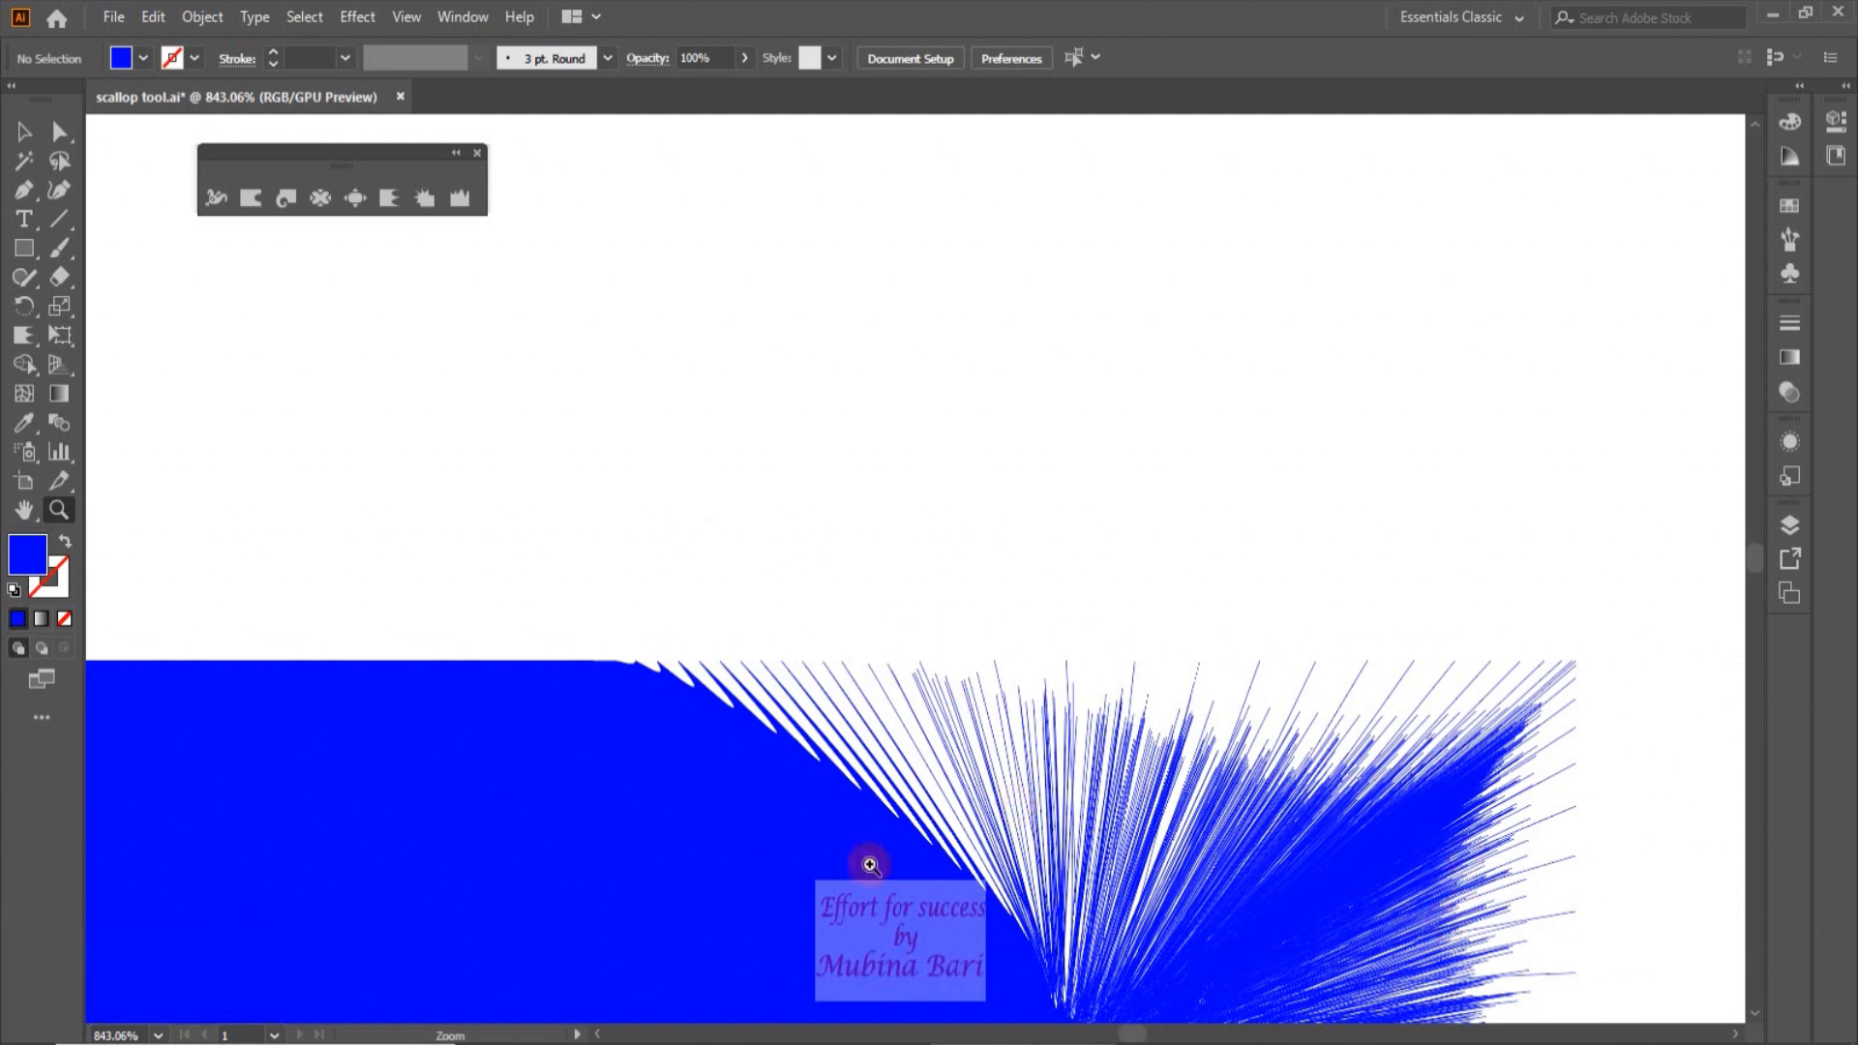
drag(1142, 1036, 1125, 1040)
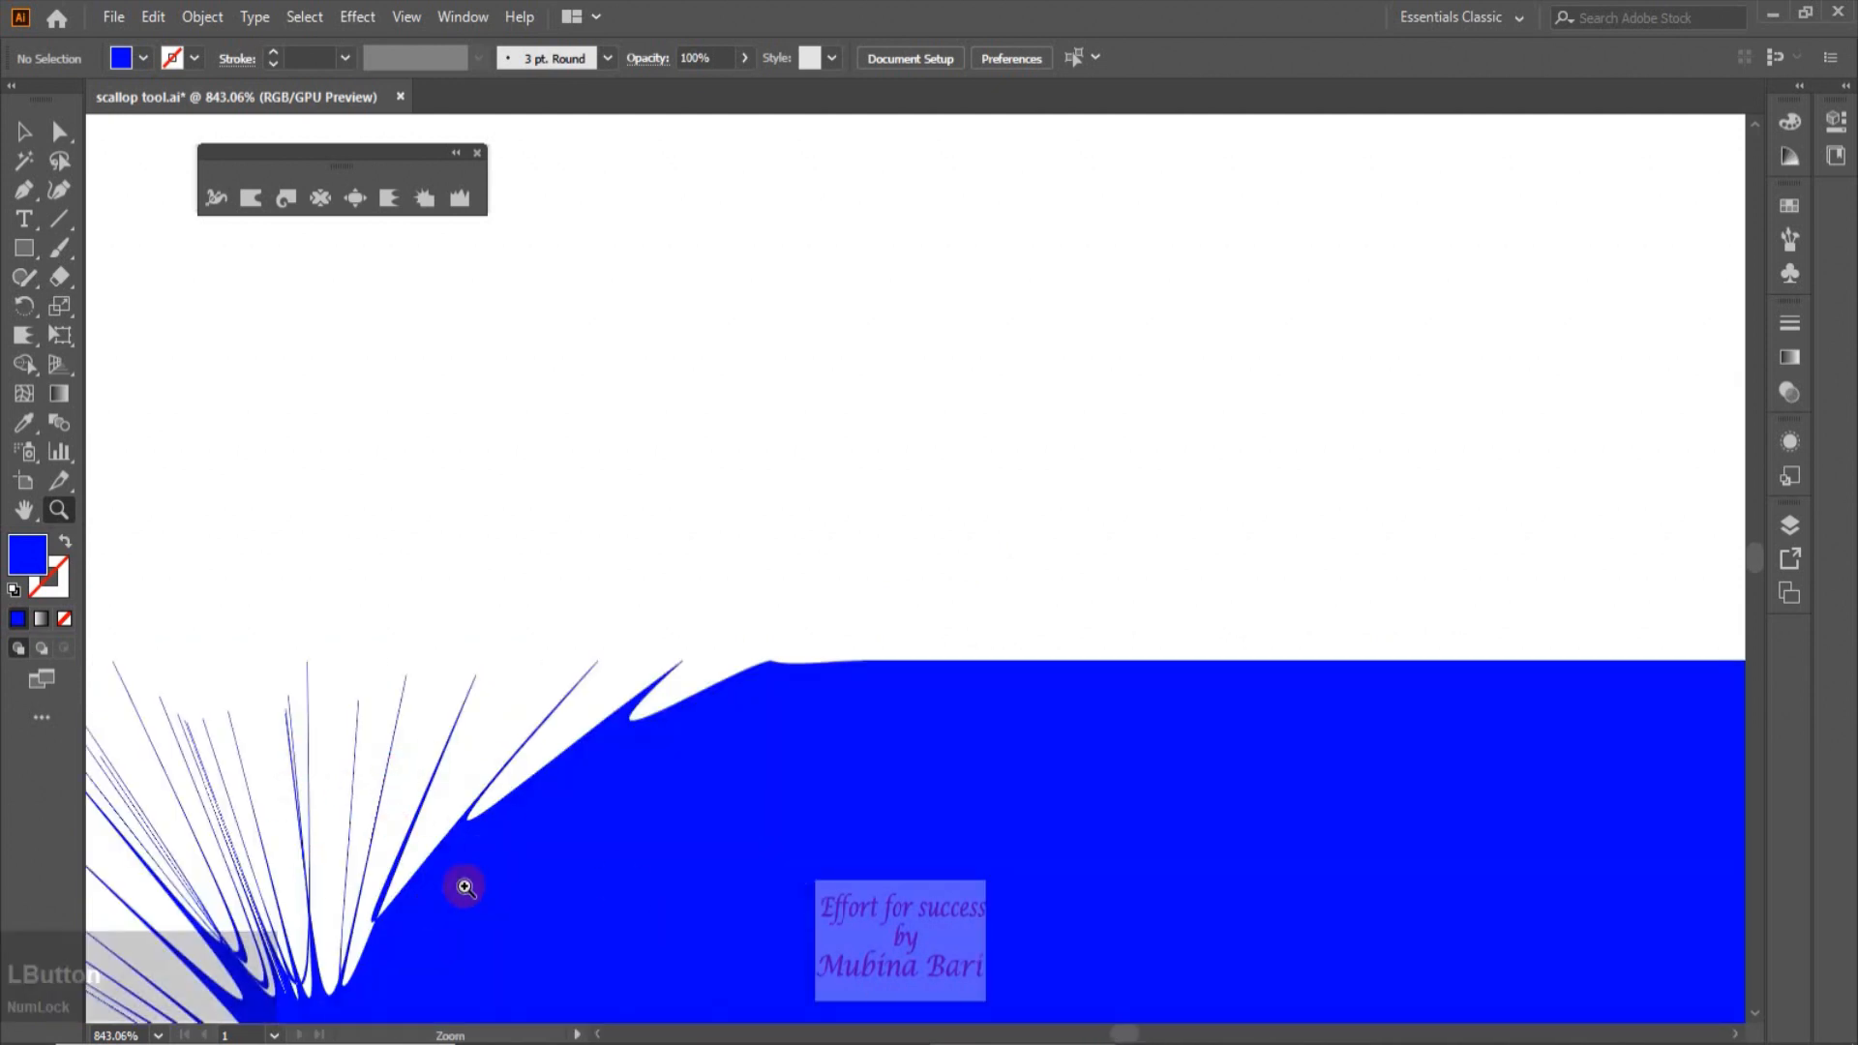
drag(1130, 1039, 1135, 1036)
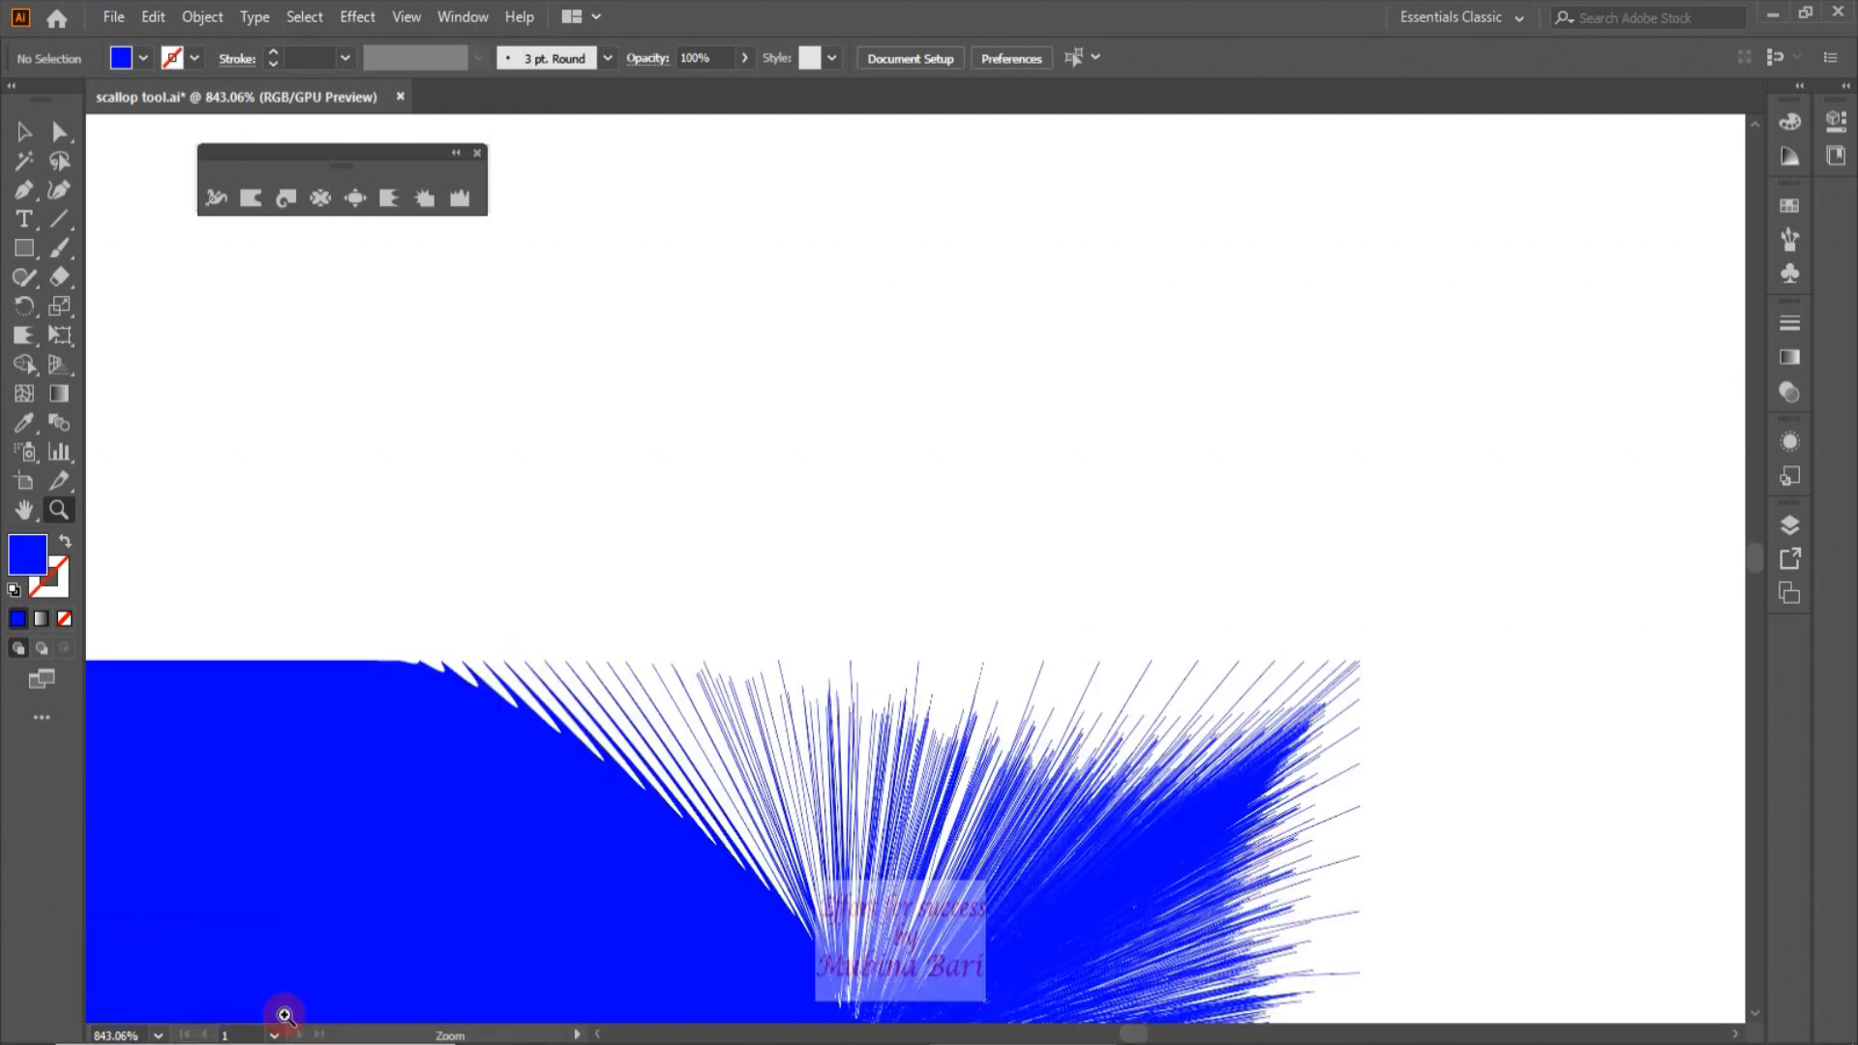
click(185, 1037)
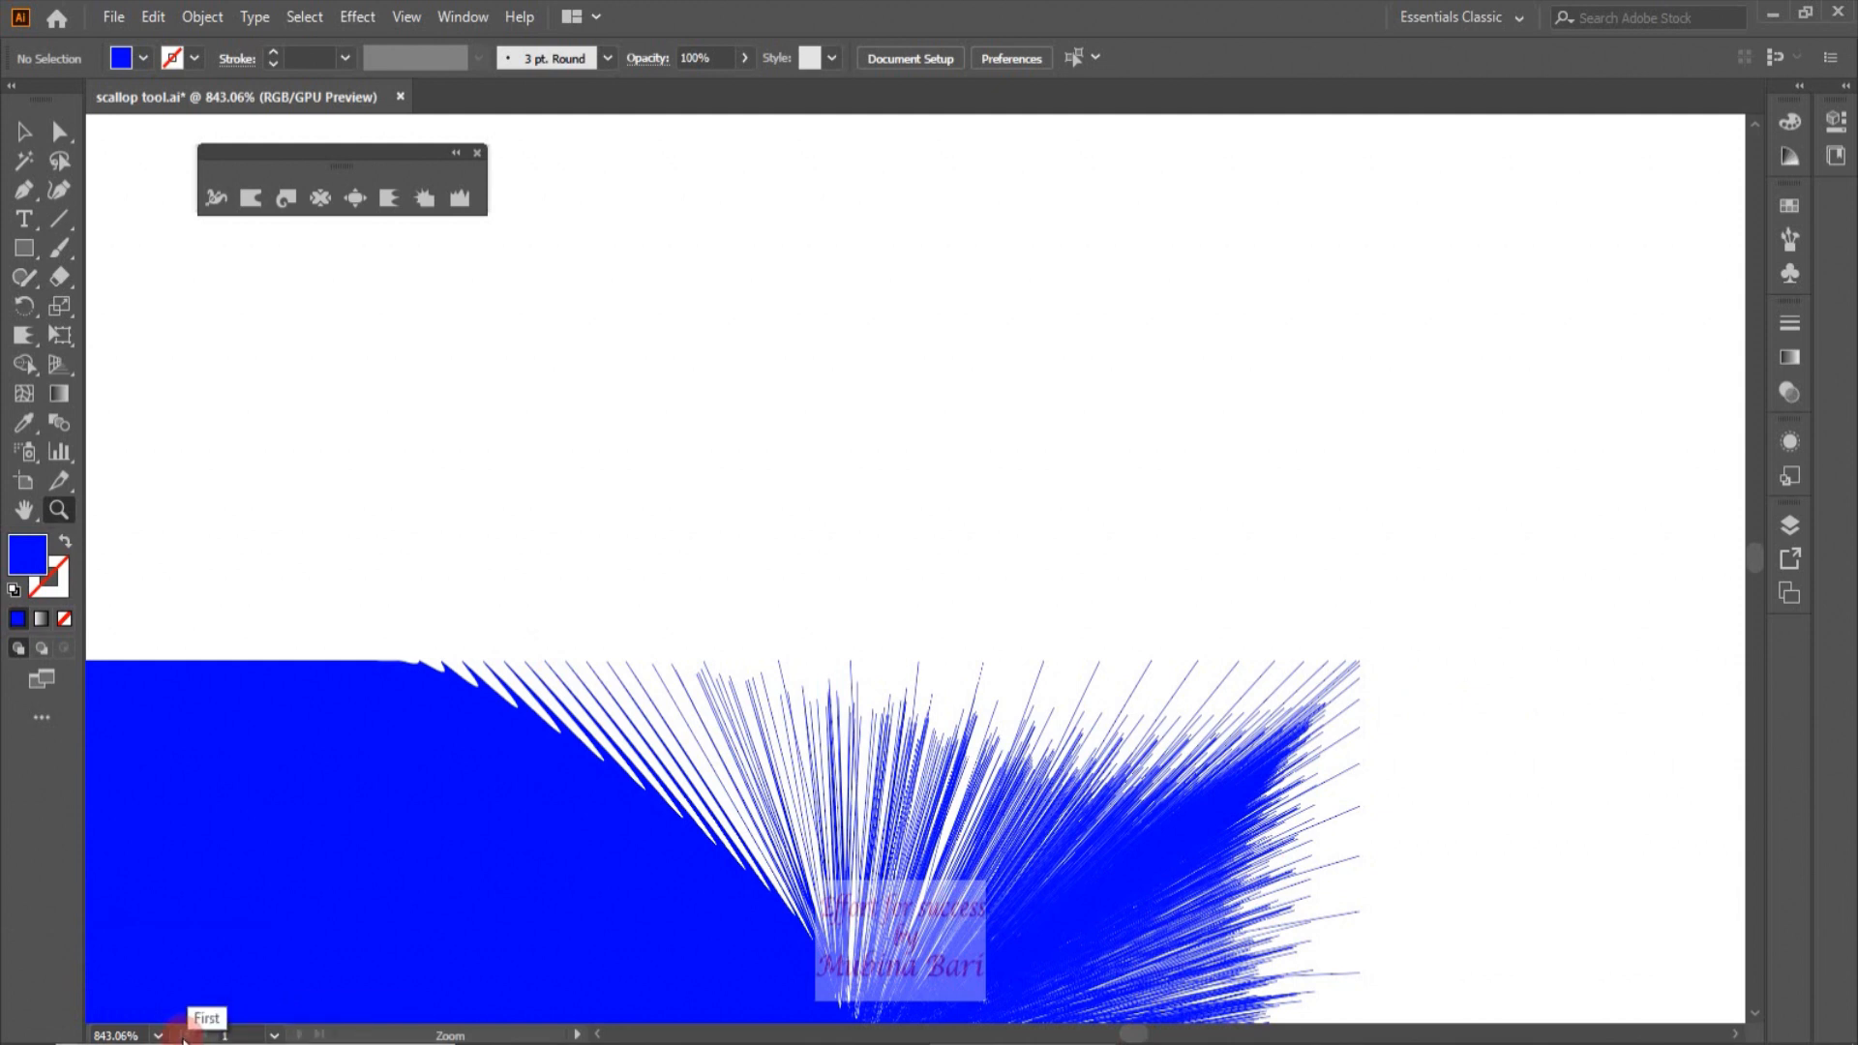
click(157, 1036)
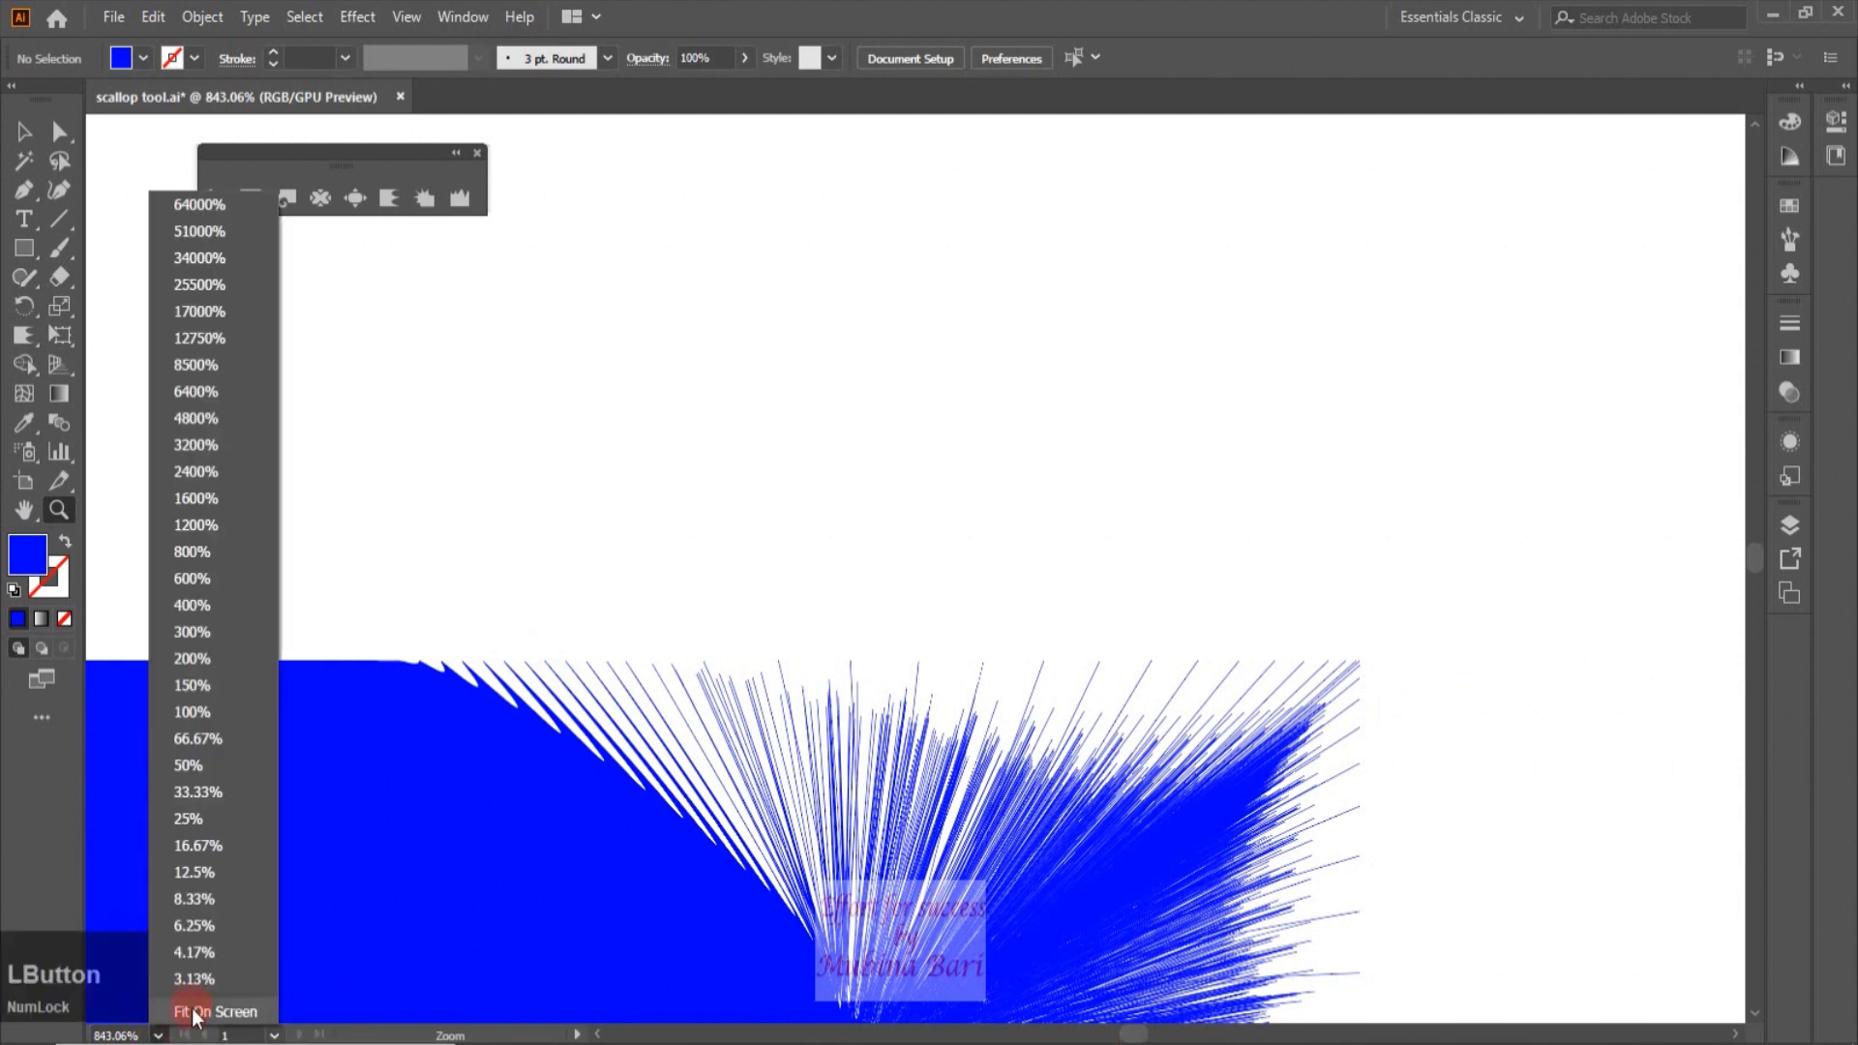
click(198, 1011)
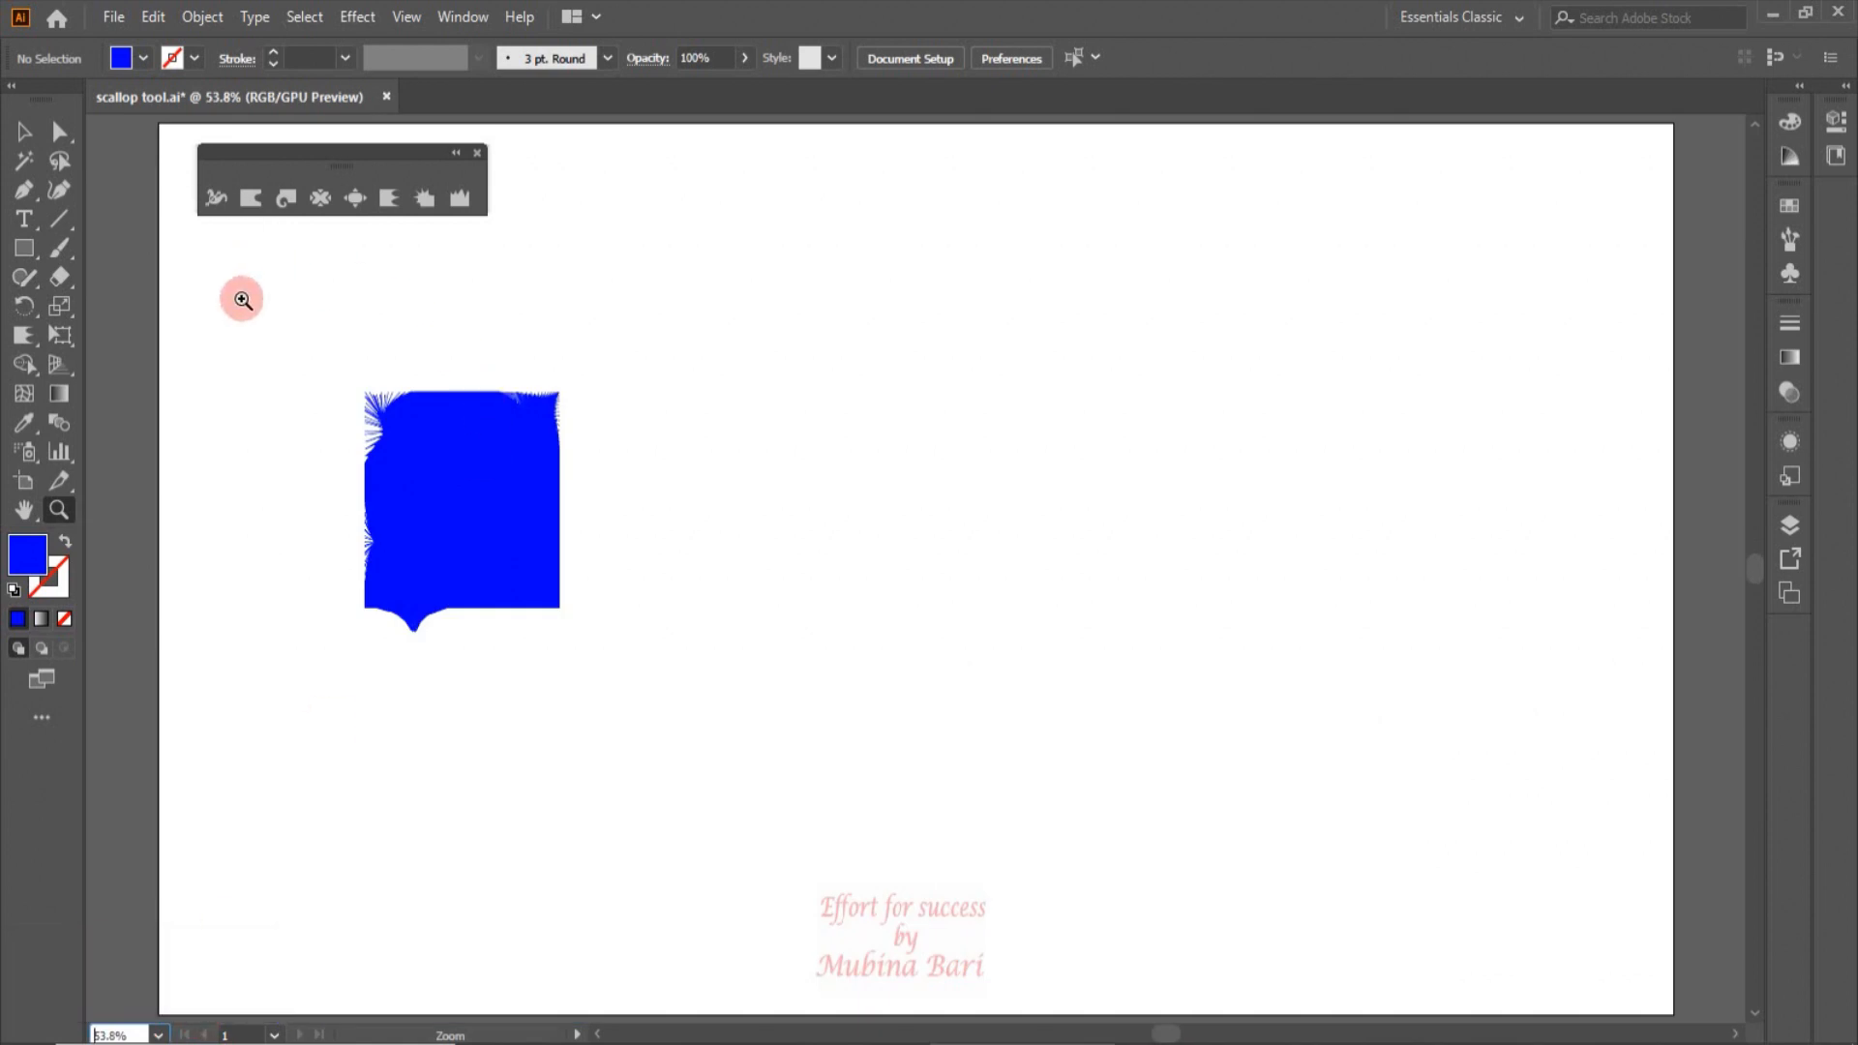
Step: Undo the scallop strokes made with the higher complexity and detail values on the blue shape
click(22, 132)
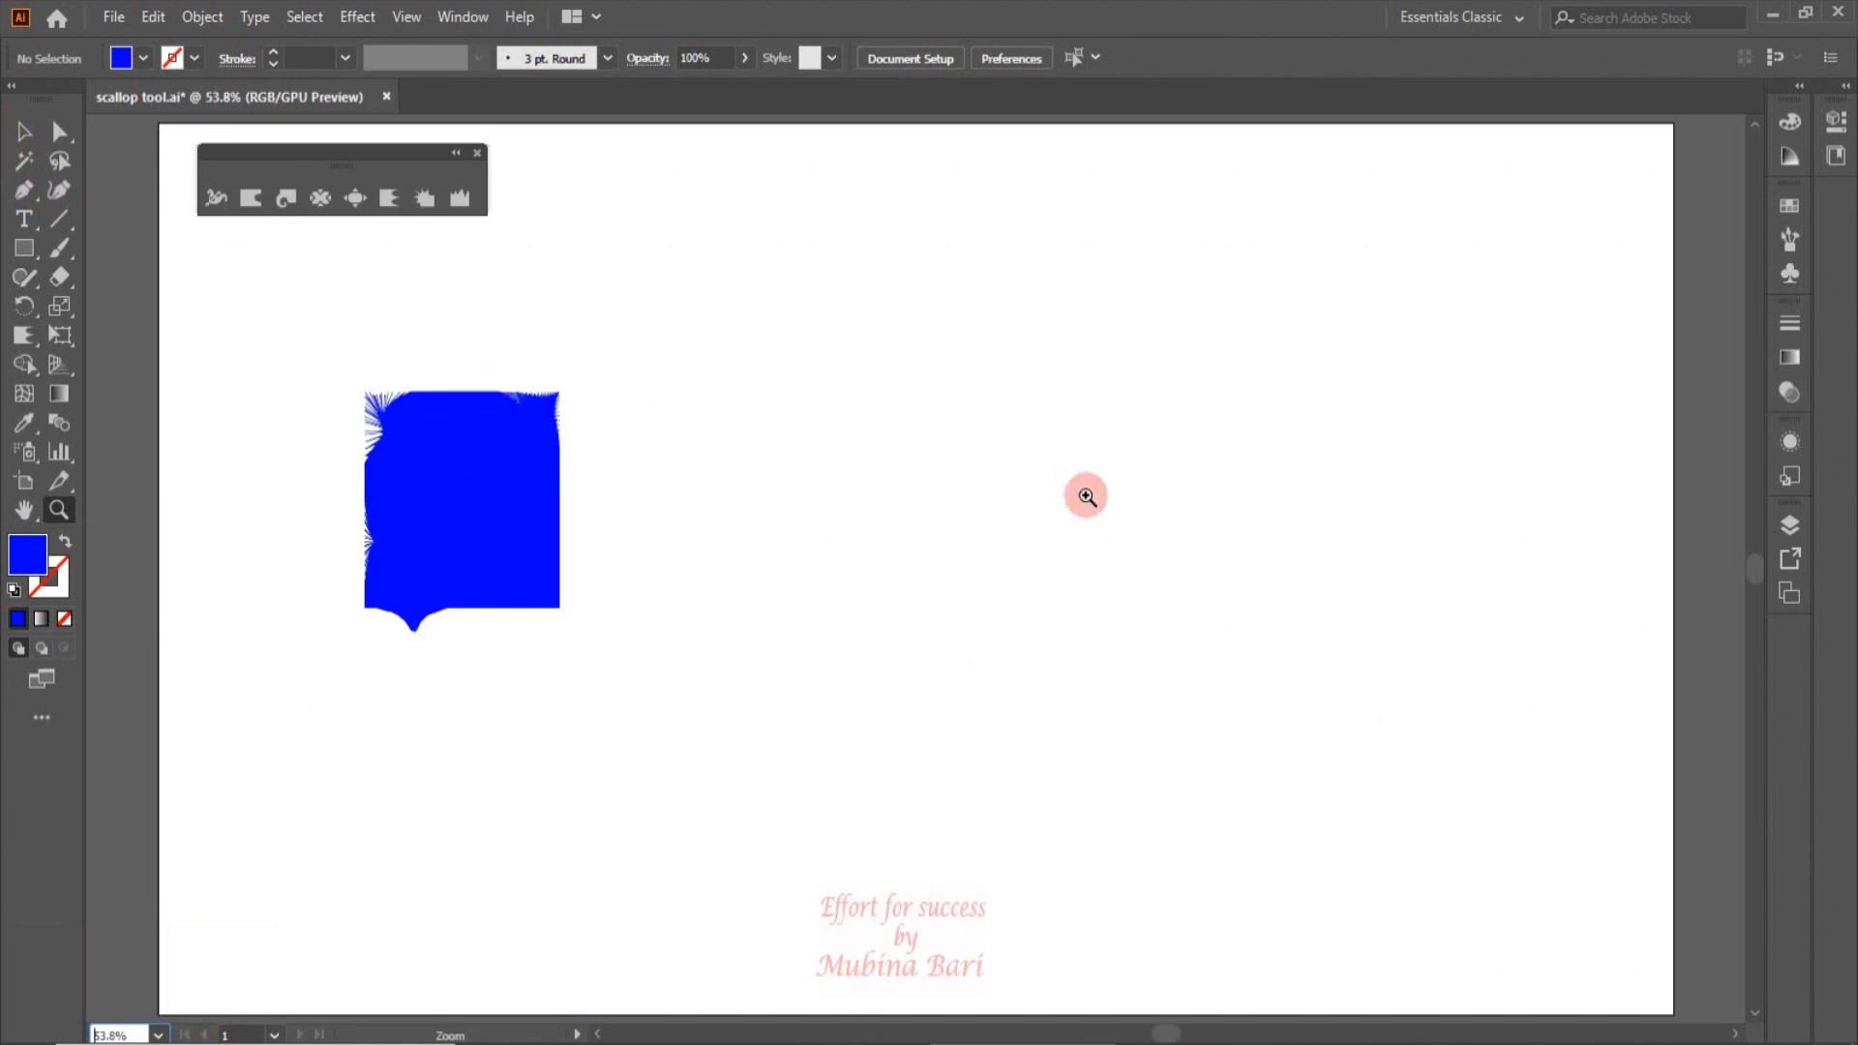
key(Num_Lock)
key(ctrl+z)
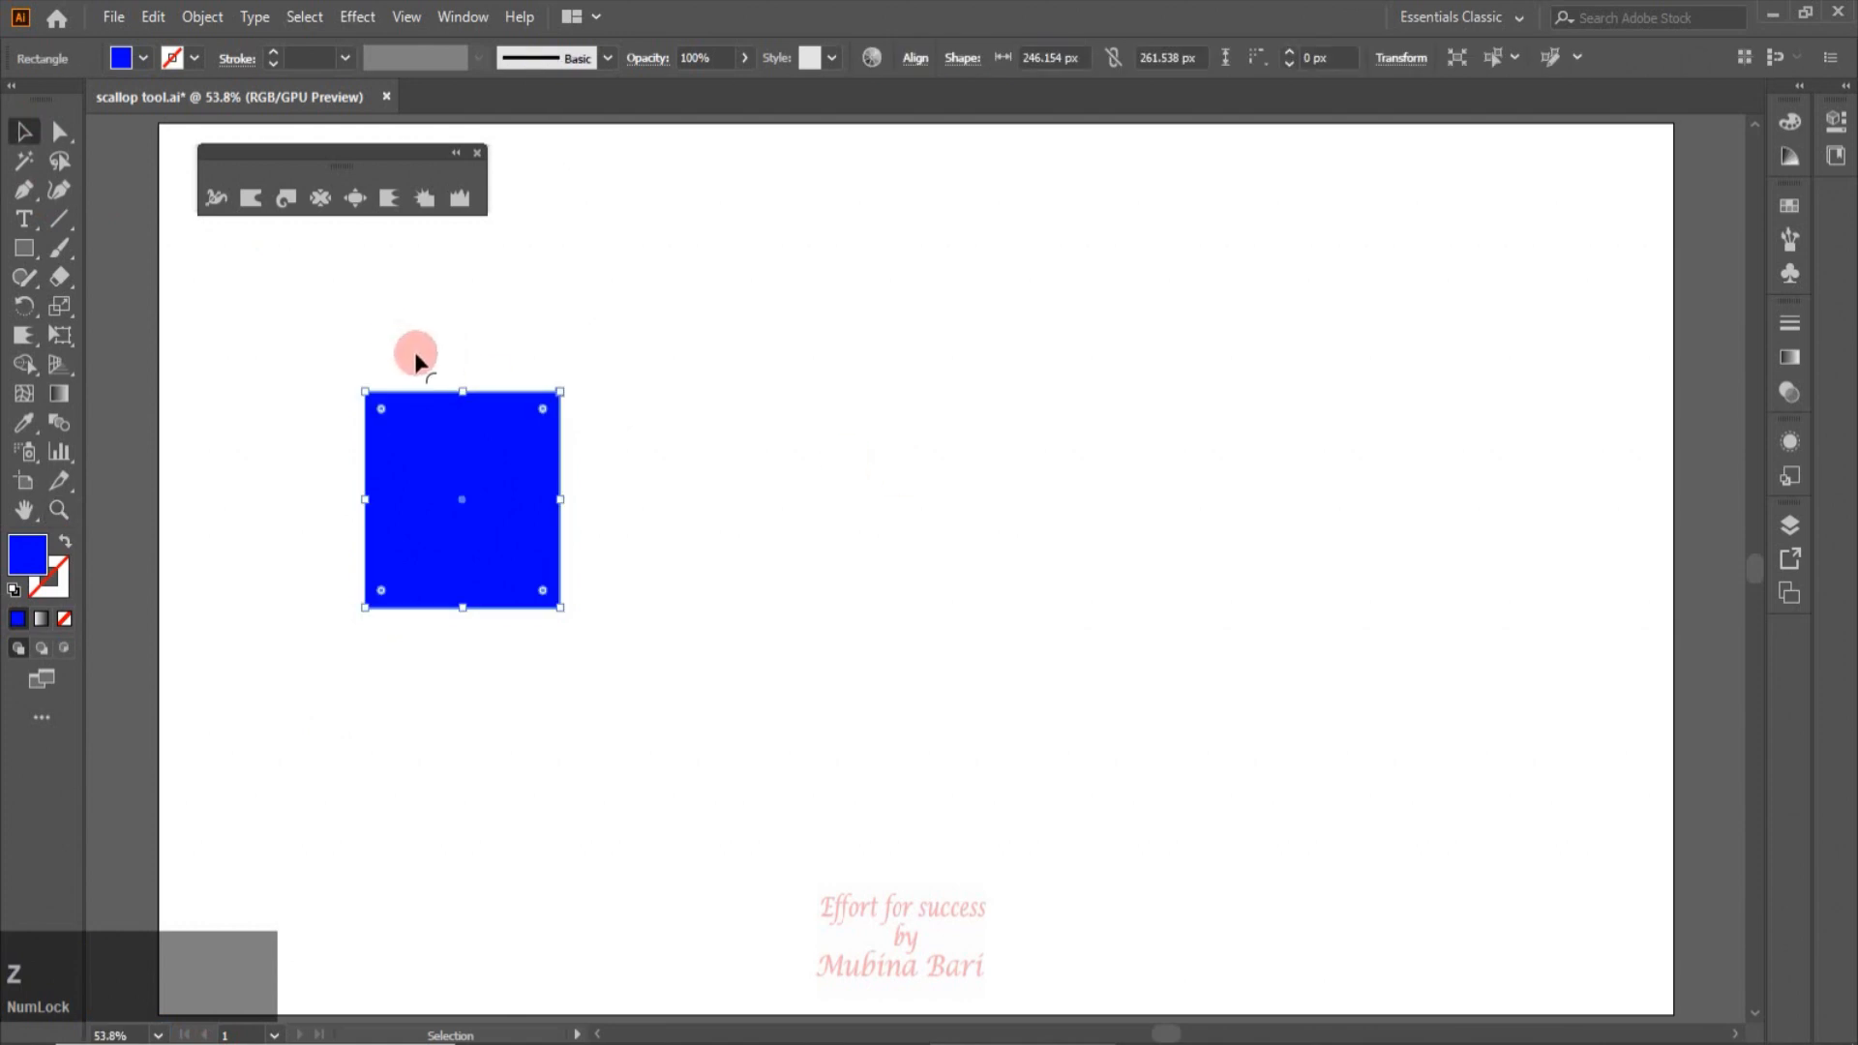
Step: Reset the Scallop tool options to their defaults and enlarge the brush on the artboard until it is bigger than the blue rectangle
double_click(391, 199)
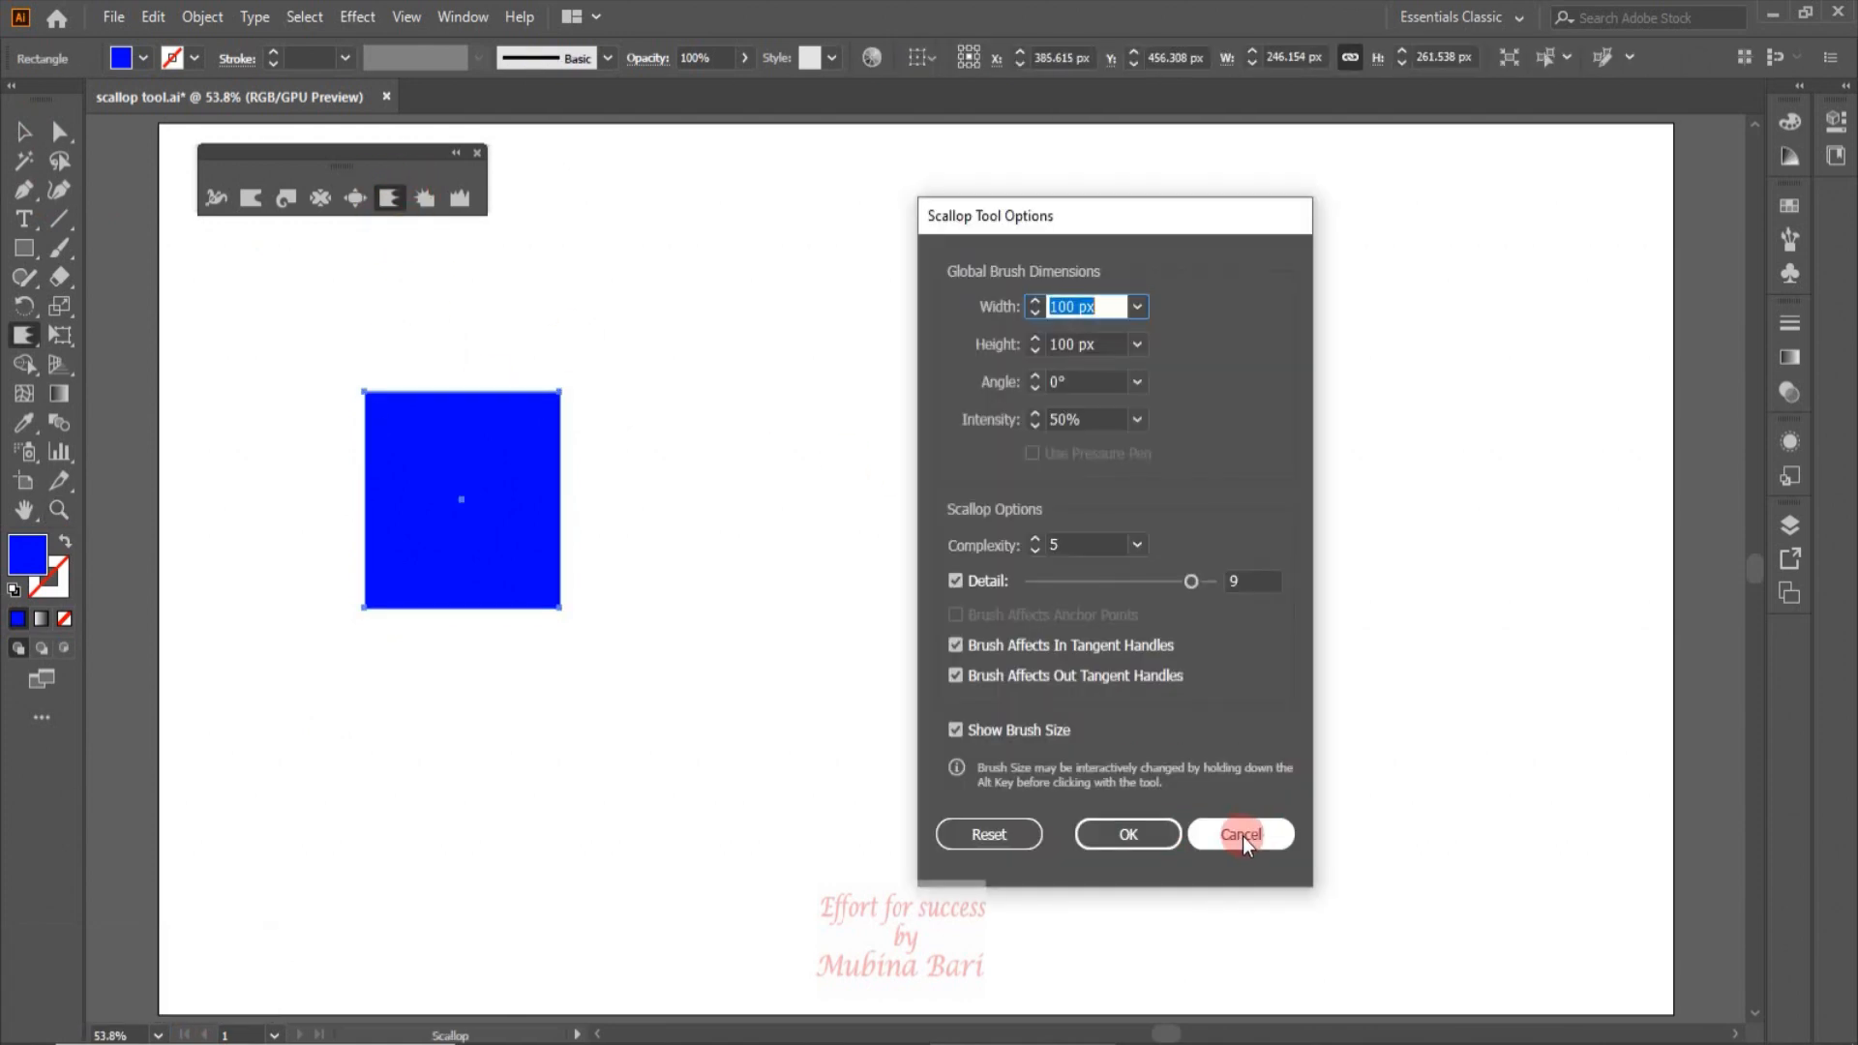
click(982, 844)
click(1128, 835)
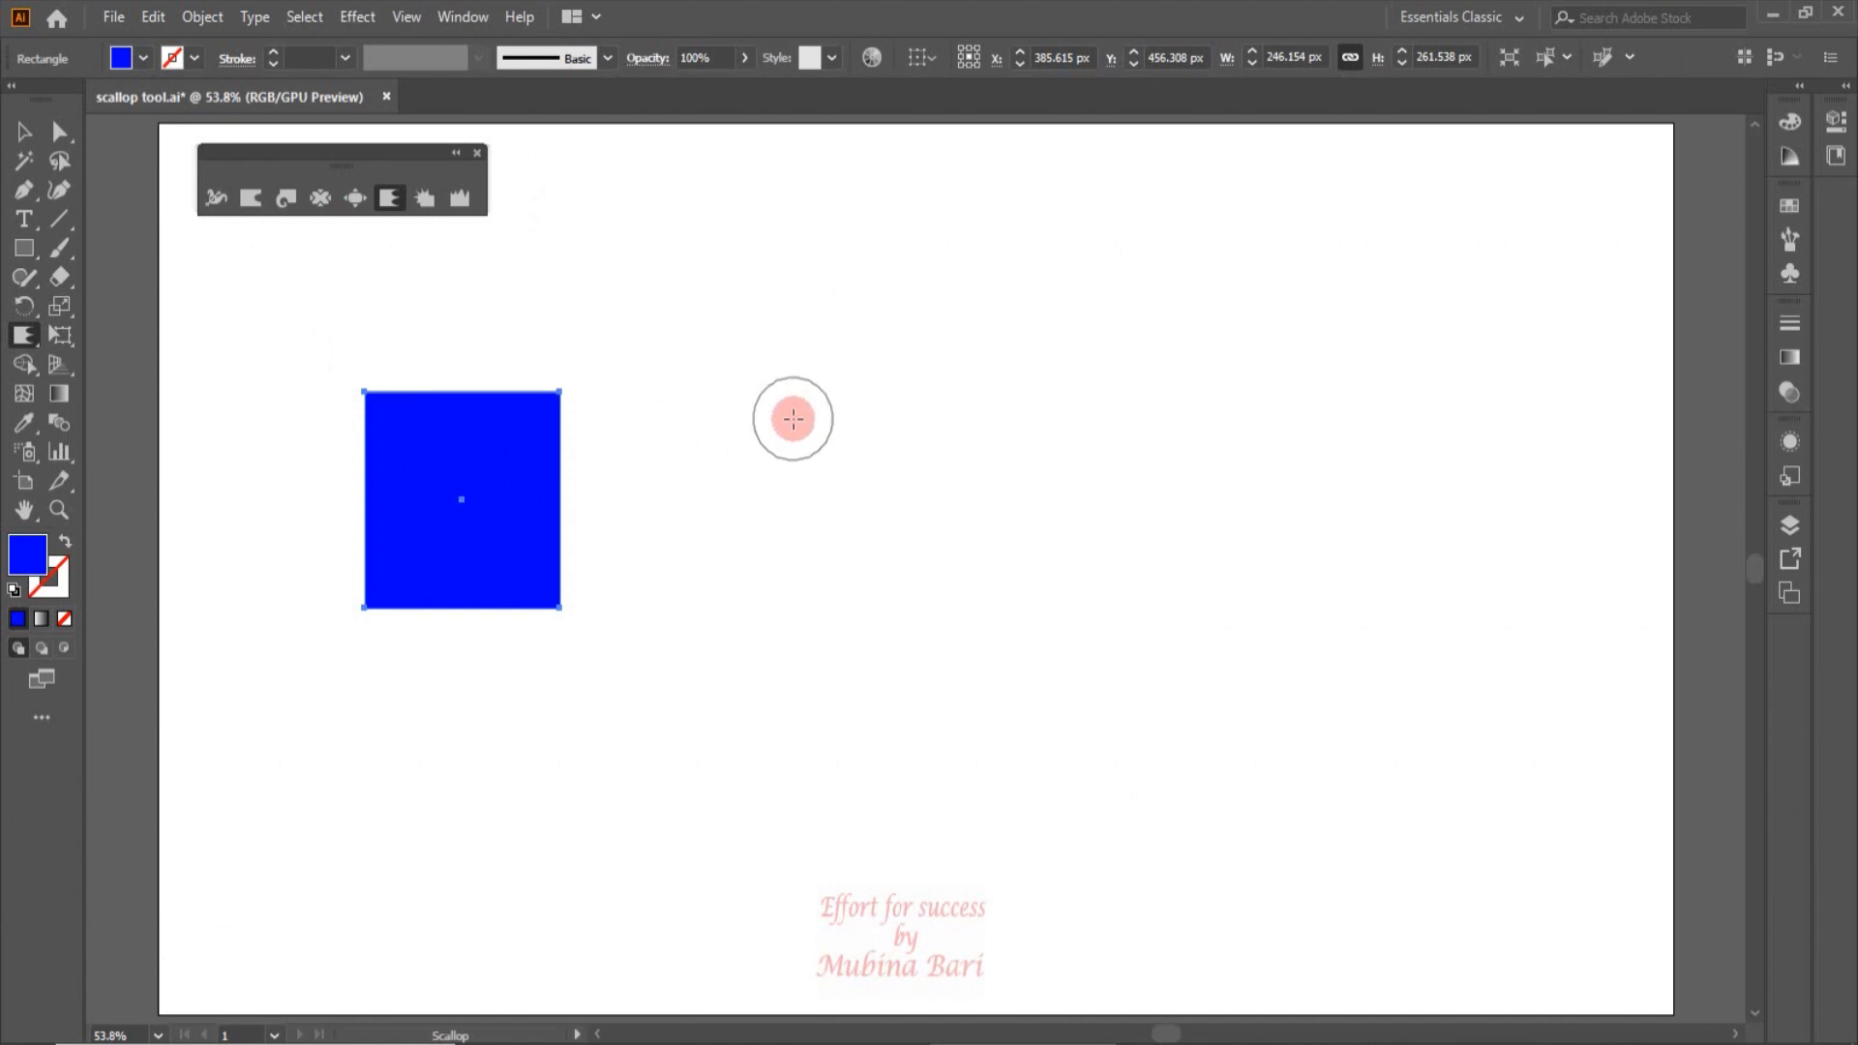
mouse_move(793, 419)
mouse_down()
mouse_move(813, 531)
mouse_move(851, 564)
mouse_move(994, 563)
mouse_move(551, 514)
mouse_move(730, 539)
mouse_move(802, 394)
mouse_move(791, 229)
mouse_move(824, 615)
mouse_move(817, 519)
mouse_move(866, 568)
mouse_move(847, 558)
mouse_up()
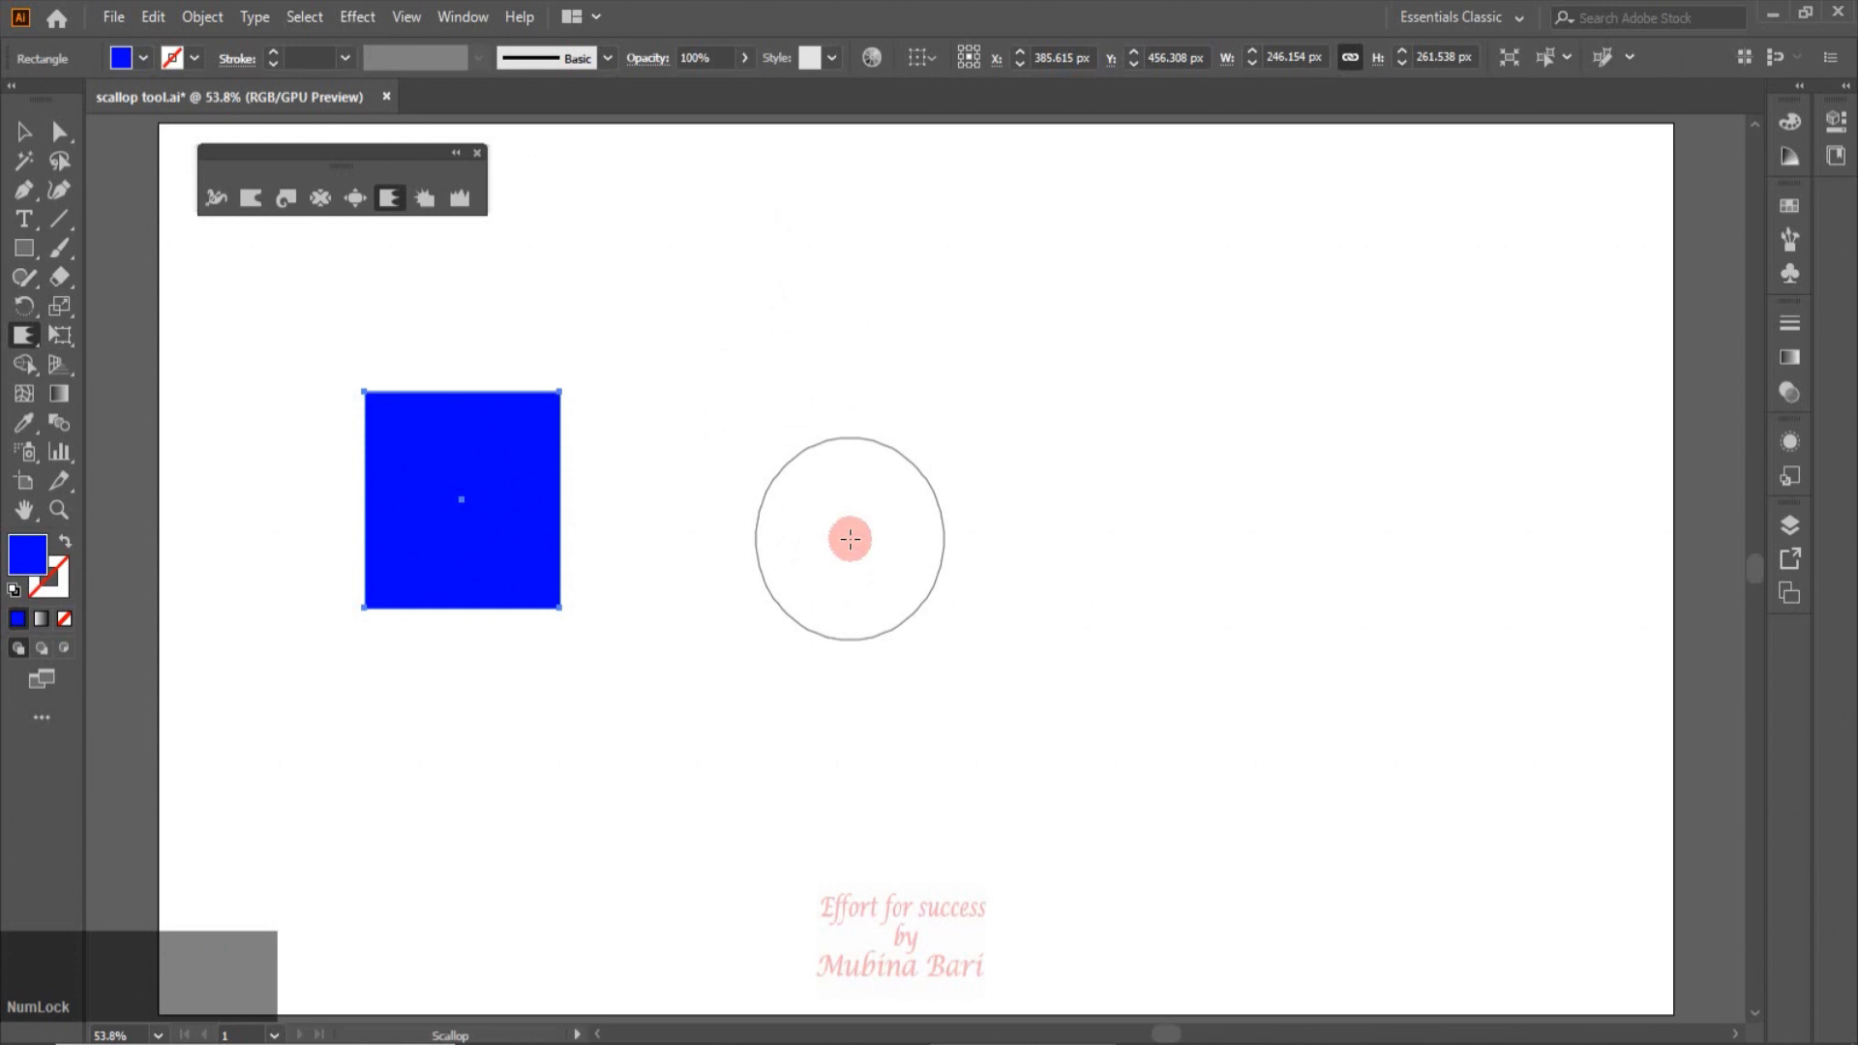
drag(850, 539, 966, 713)
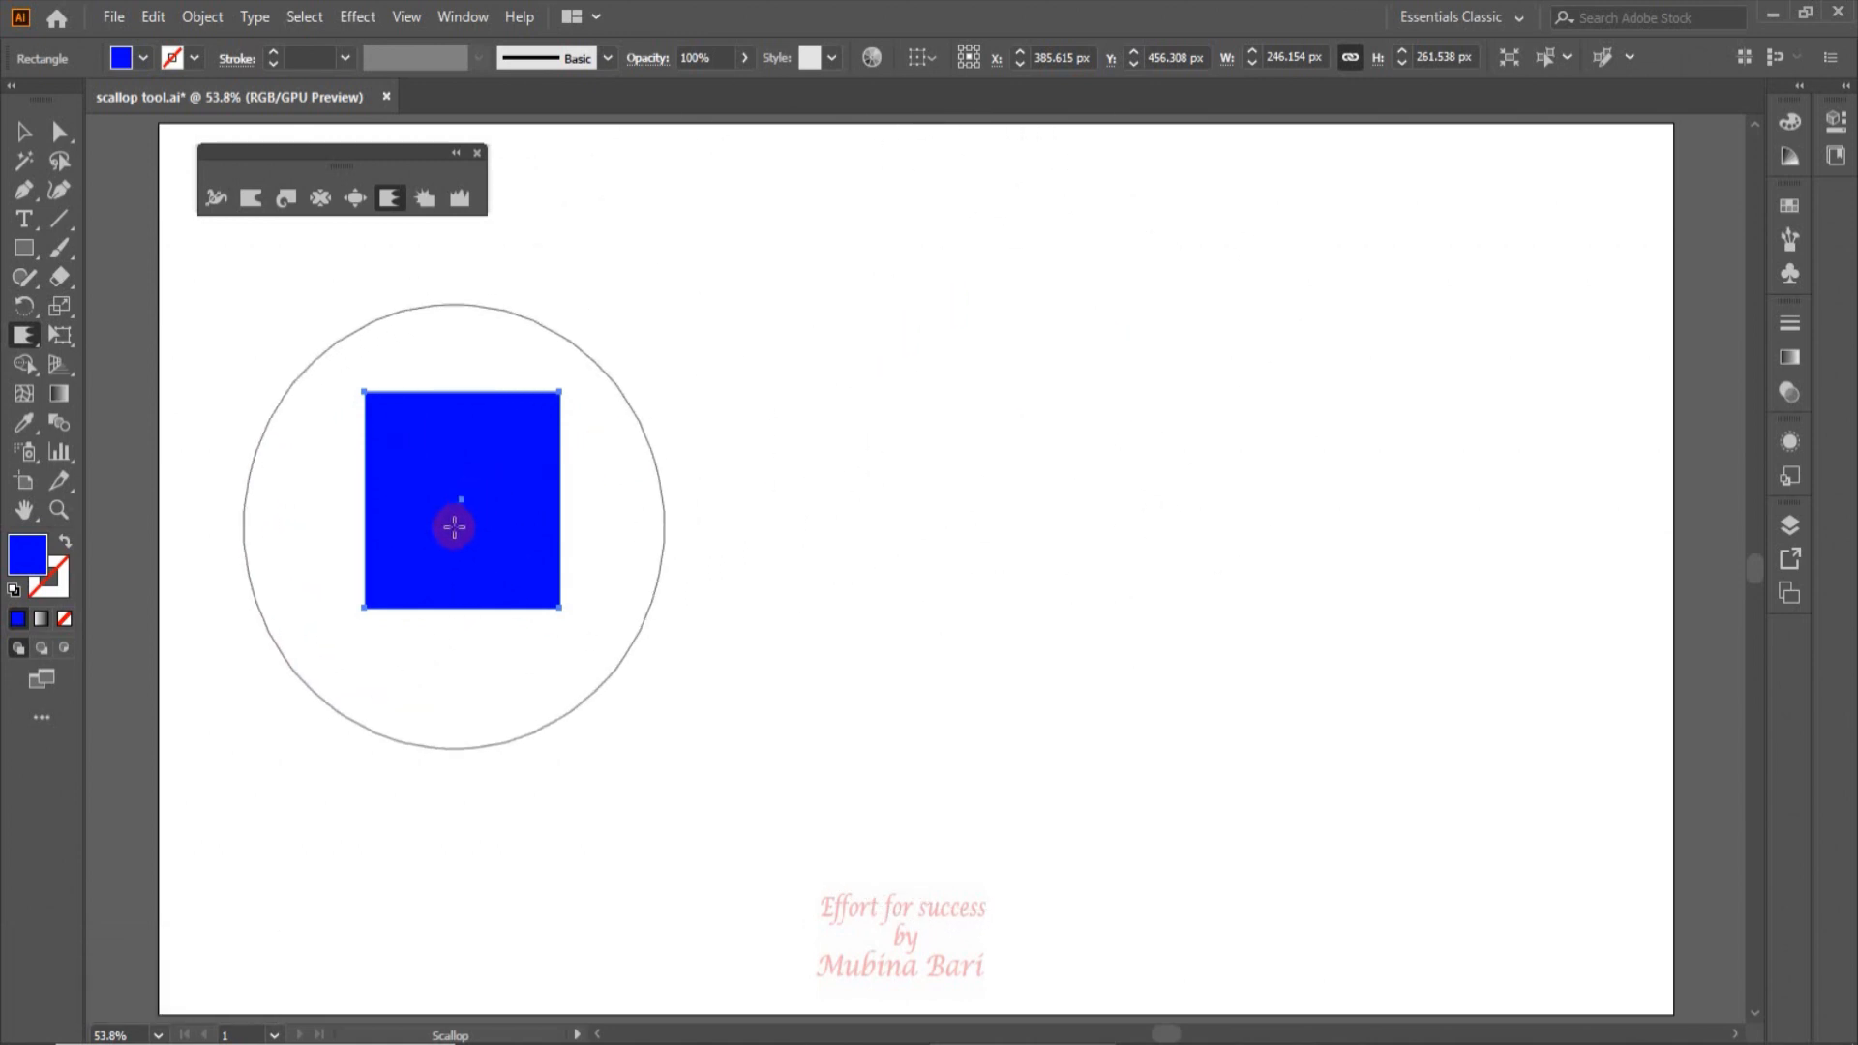
Step: Scallop the blue rectangle from its centre into a spiked star and move it to the artboard's upper-right area
drag(458, 501, 458, 502)
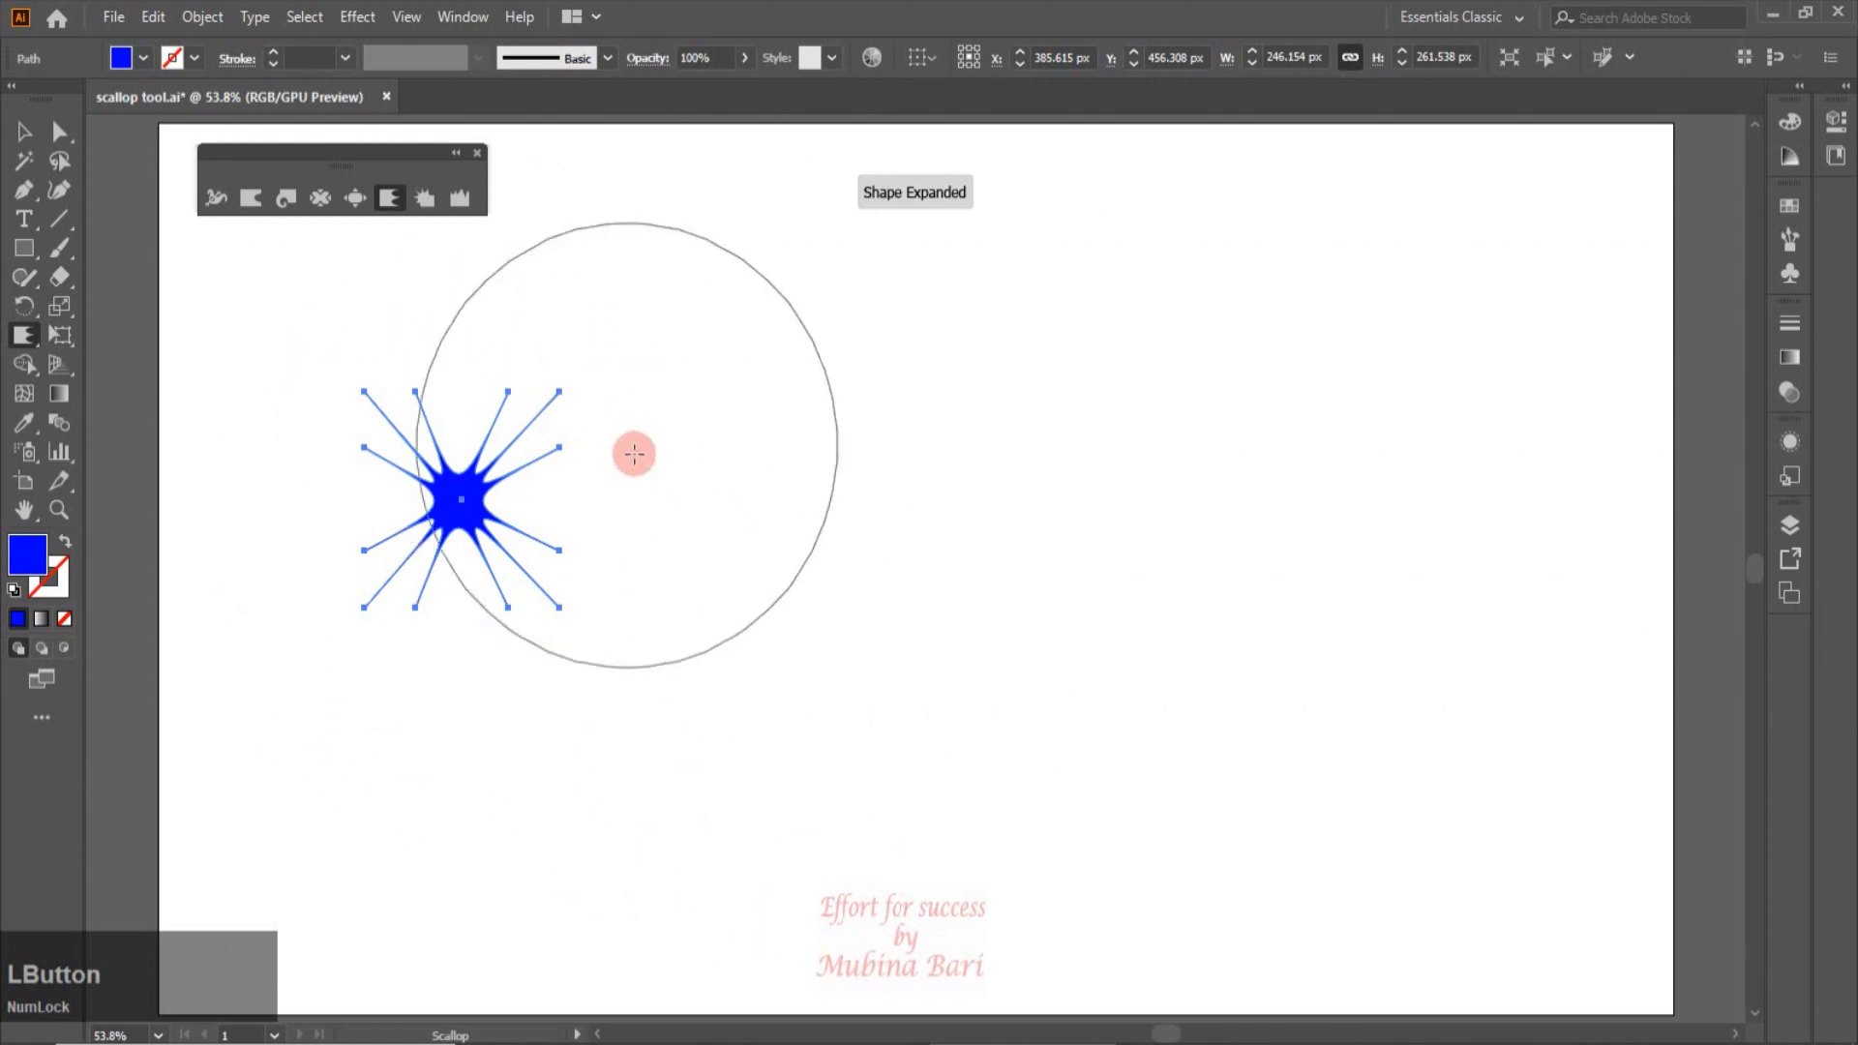
key(v)
drag(461, 500, 1536, 327)
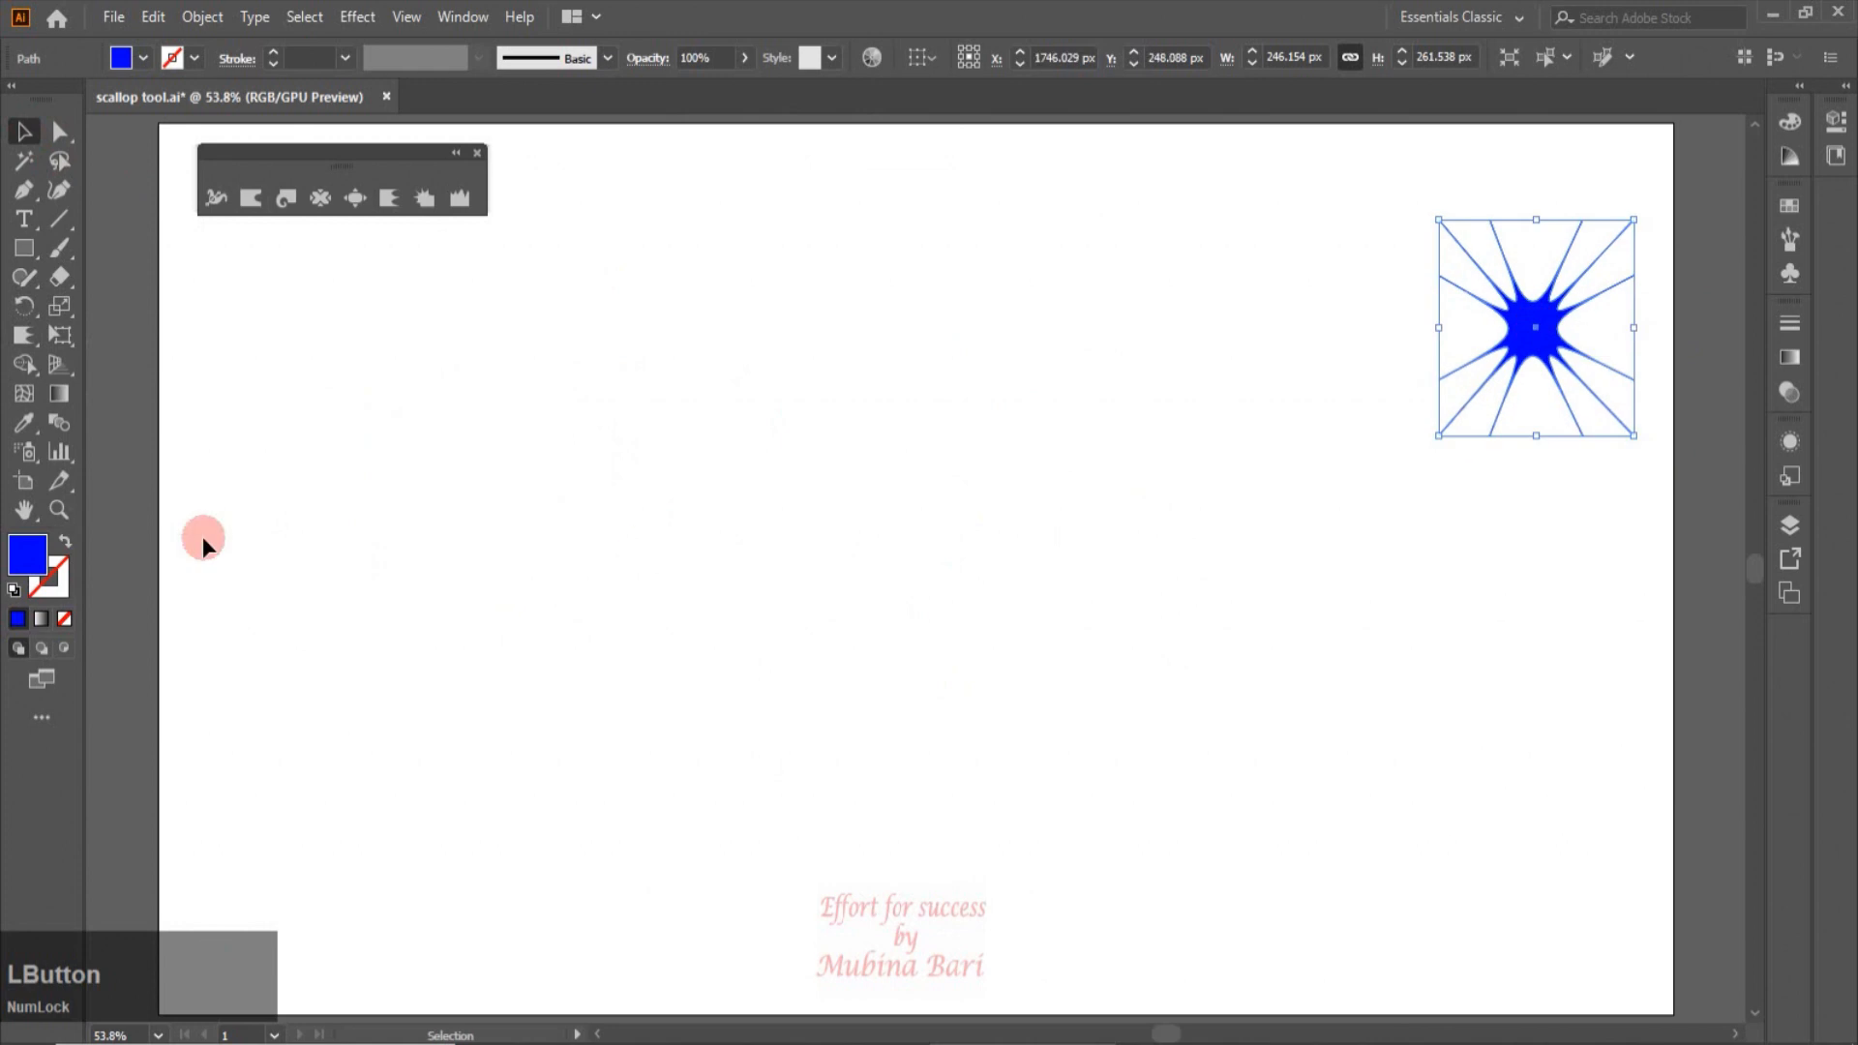
Step: Draw a circle about 271 px across on the artboard's left half and fill it with crimson
click(26, 261)
click(26, 261)
drag(365, 447, 578, 671)
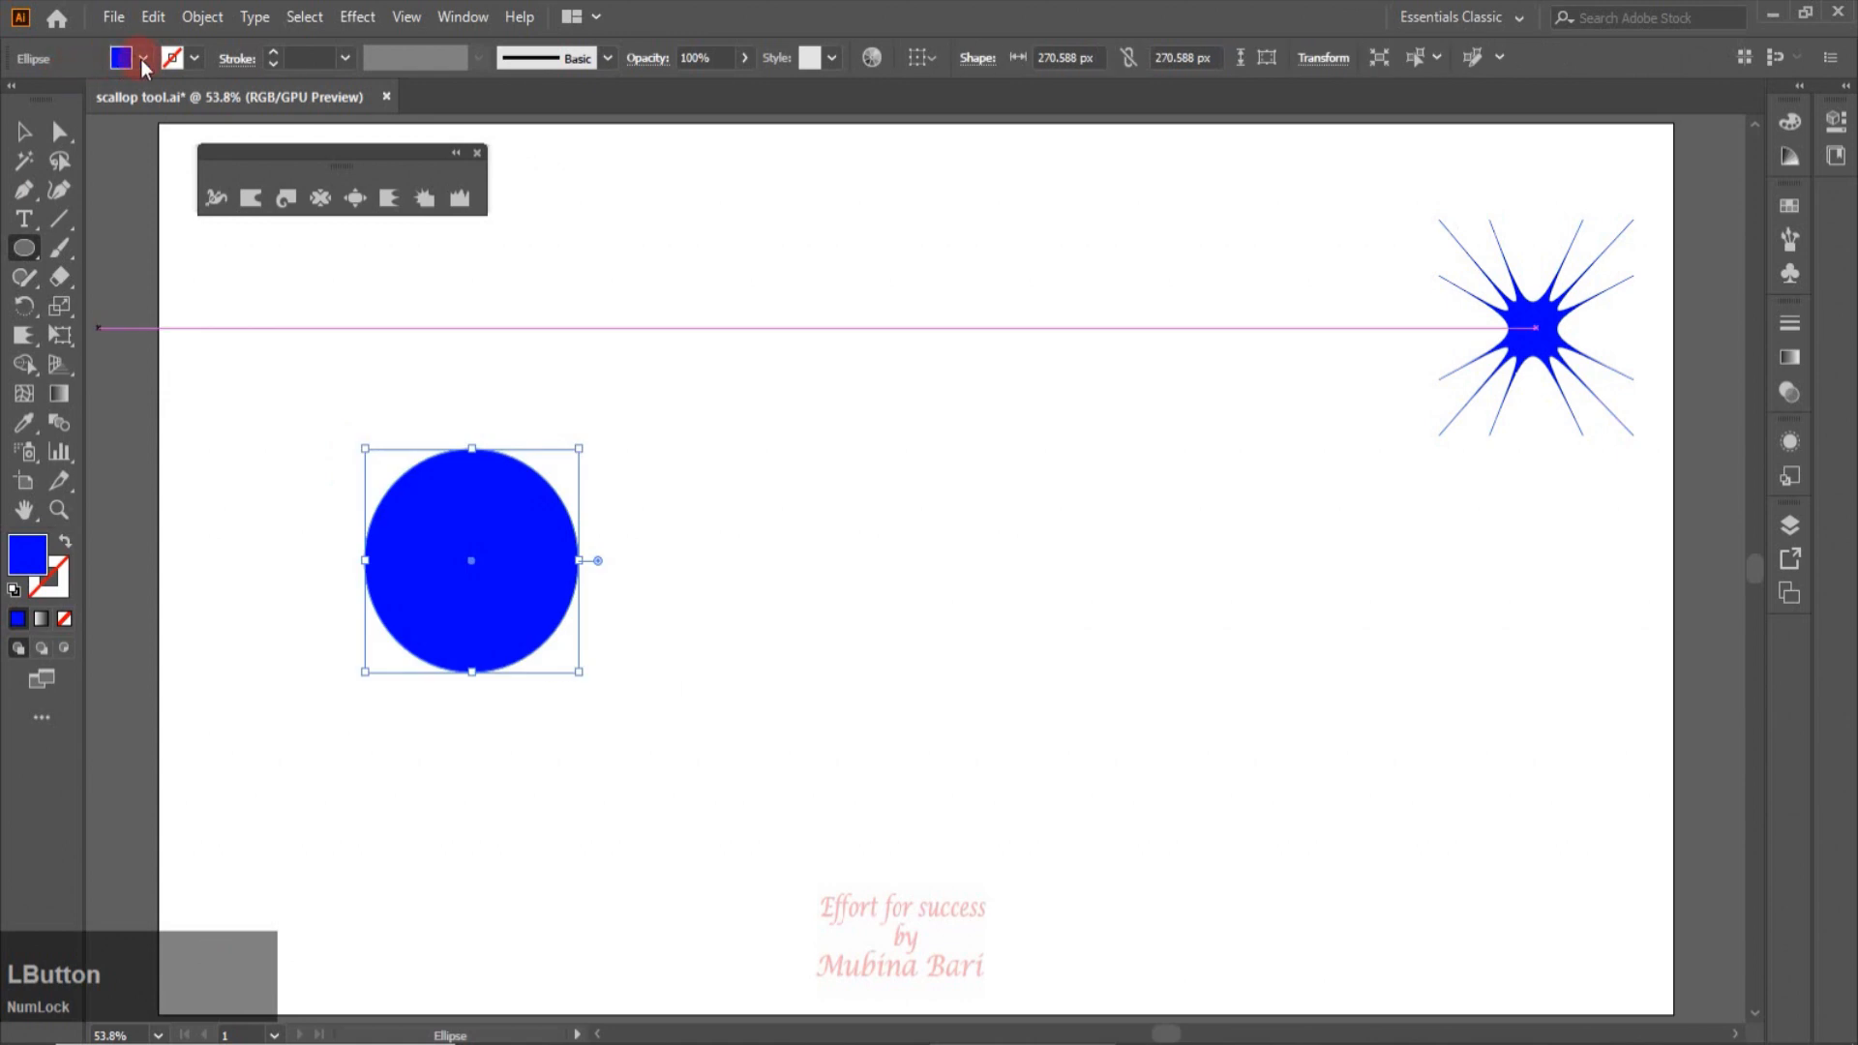
click(121, 58)
click(47, 133)
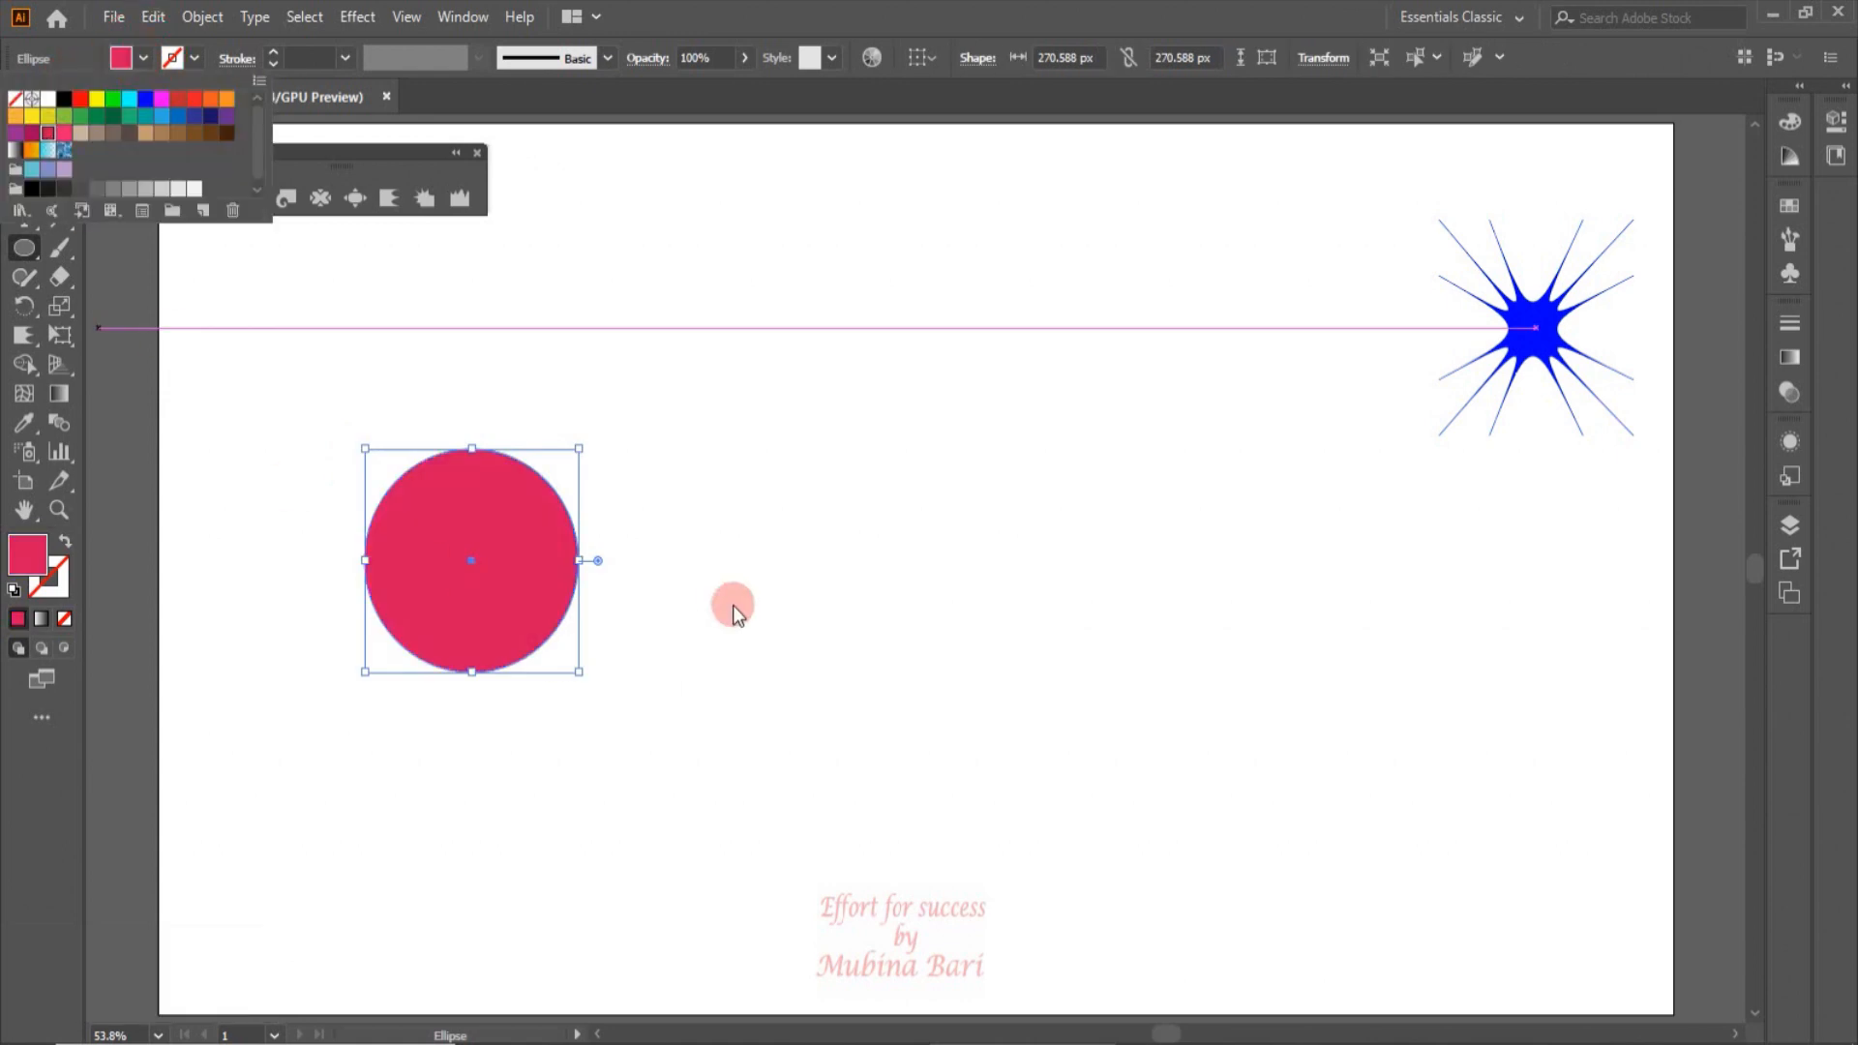
click(734, 605)
Step: Place a copy of the crimson circle to its right, level with it, and reselect the original circle
click(23, 130)
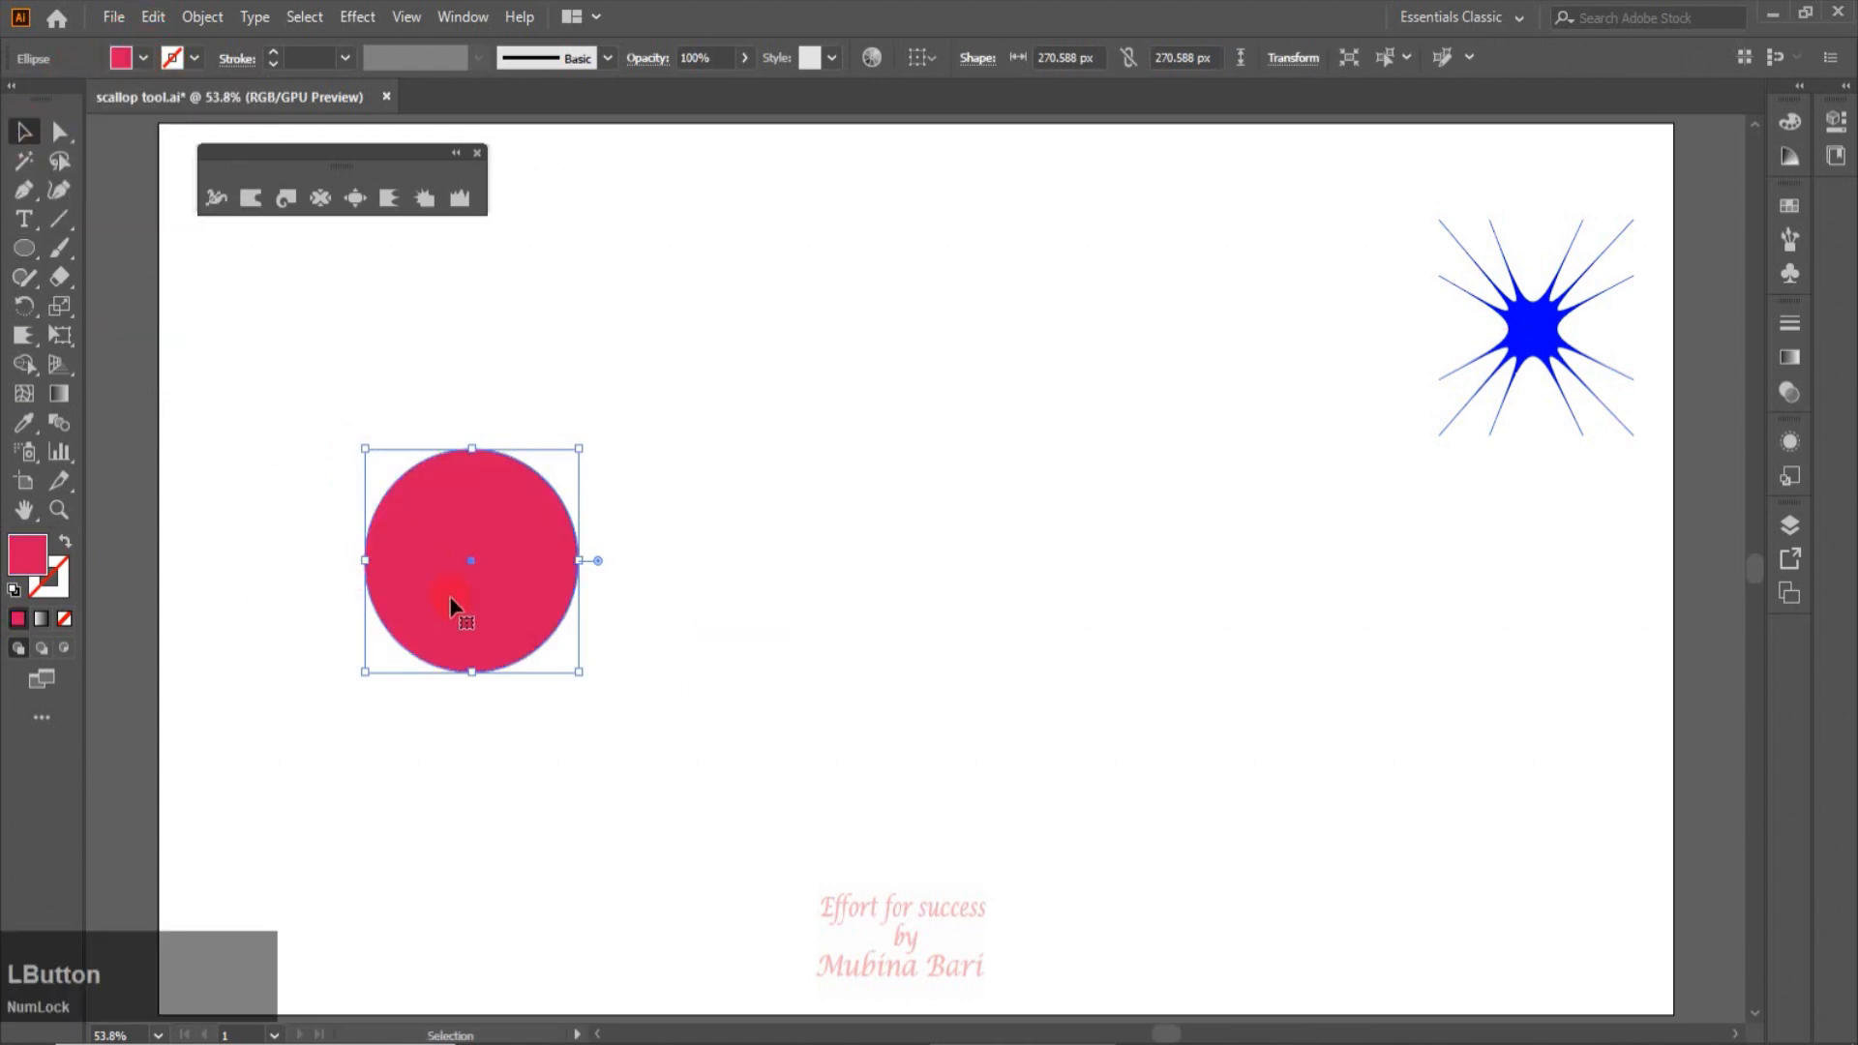
drag(451, 606, 827, 606)
click(502, 596)
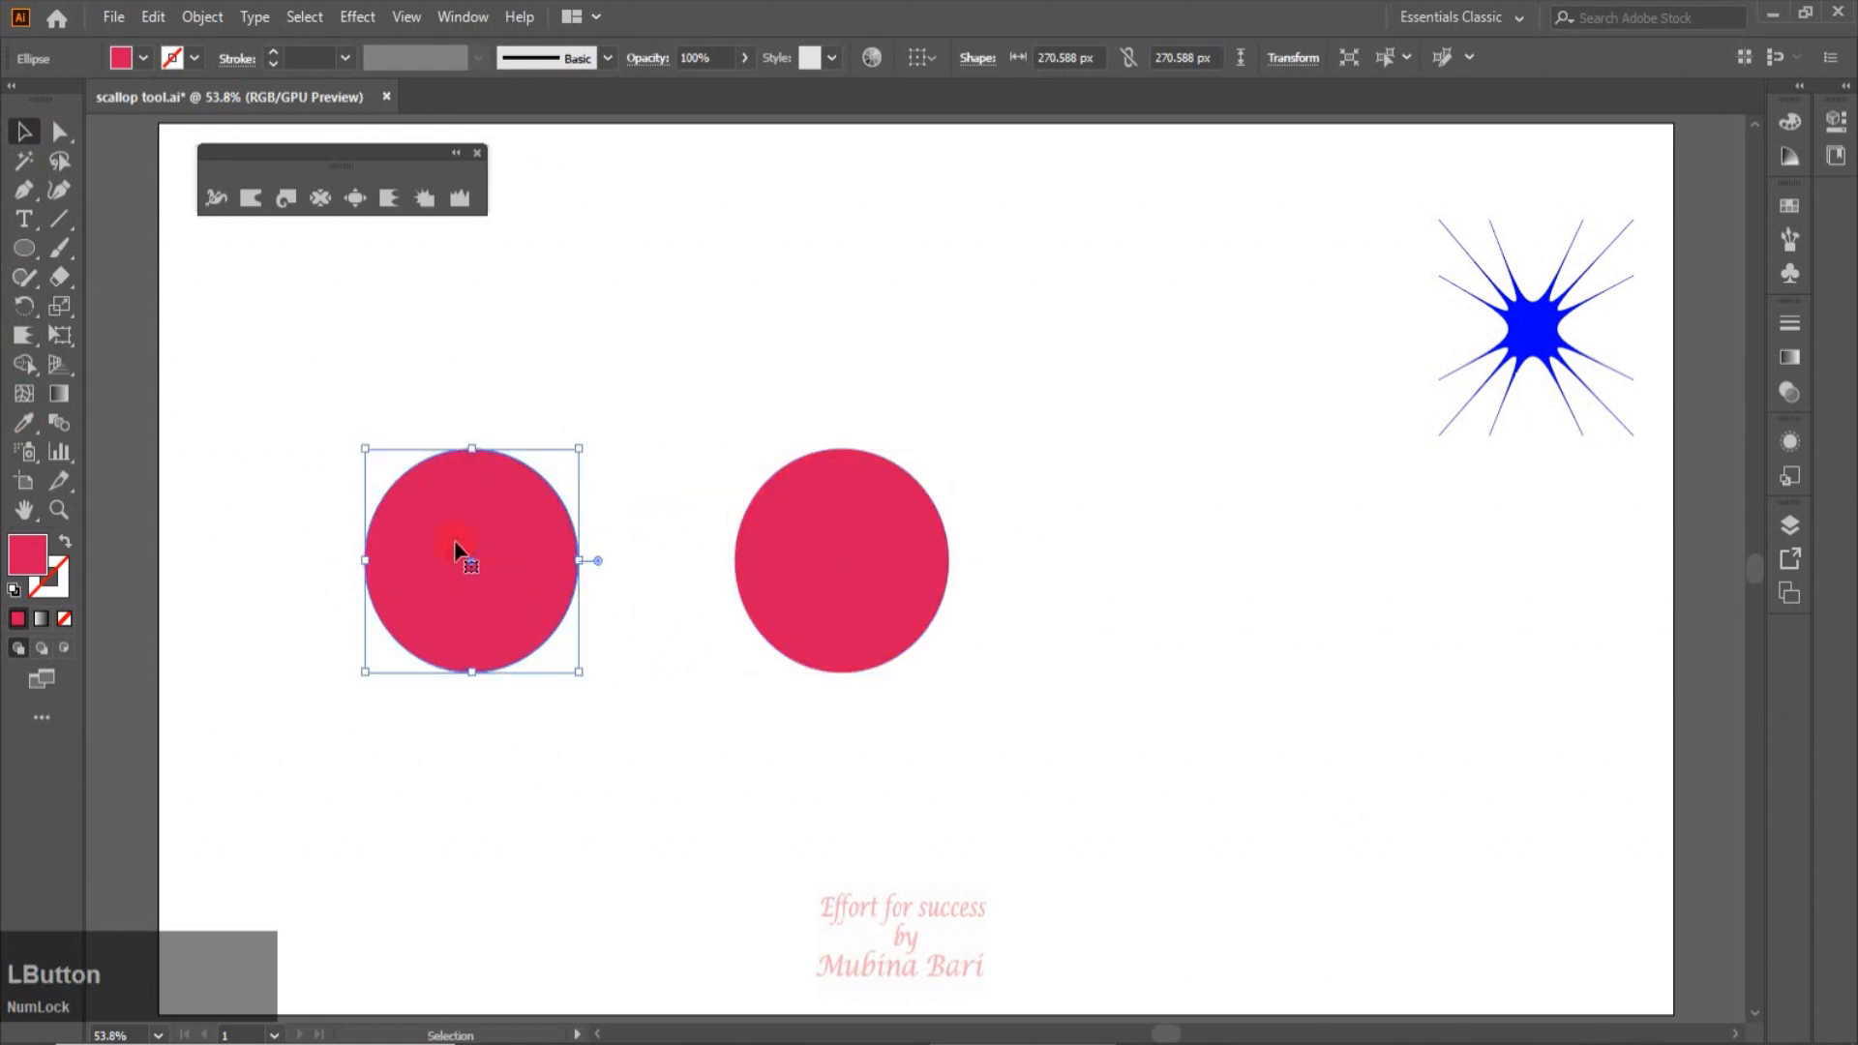
Step: Scallop the original crimson circle from its centre into a spiked star, with the brush affecting both in and out tangent handles
double_click(387, 201)
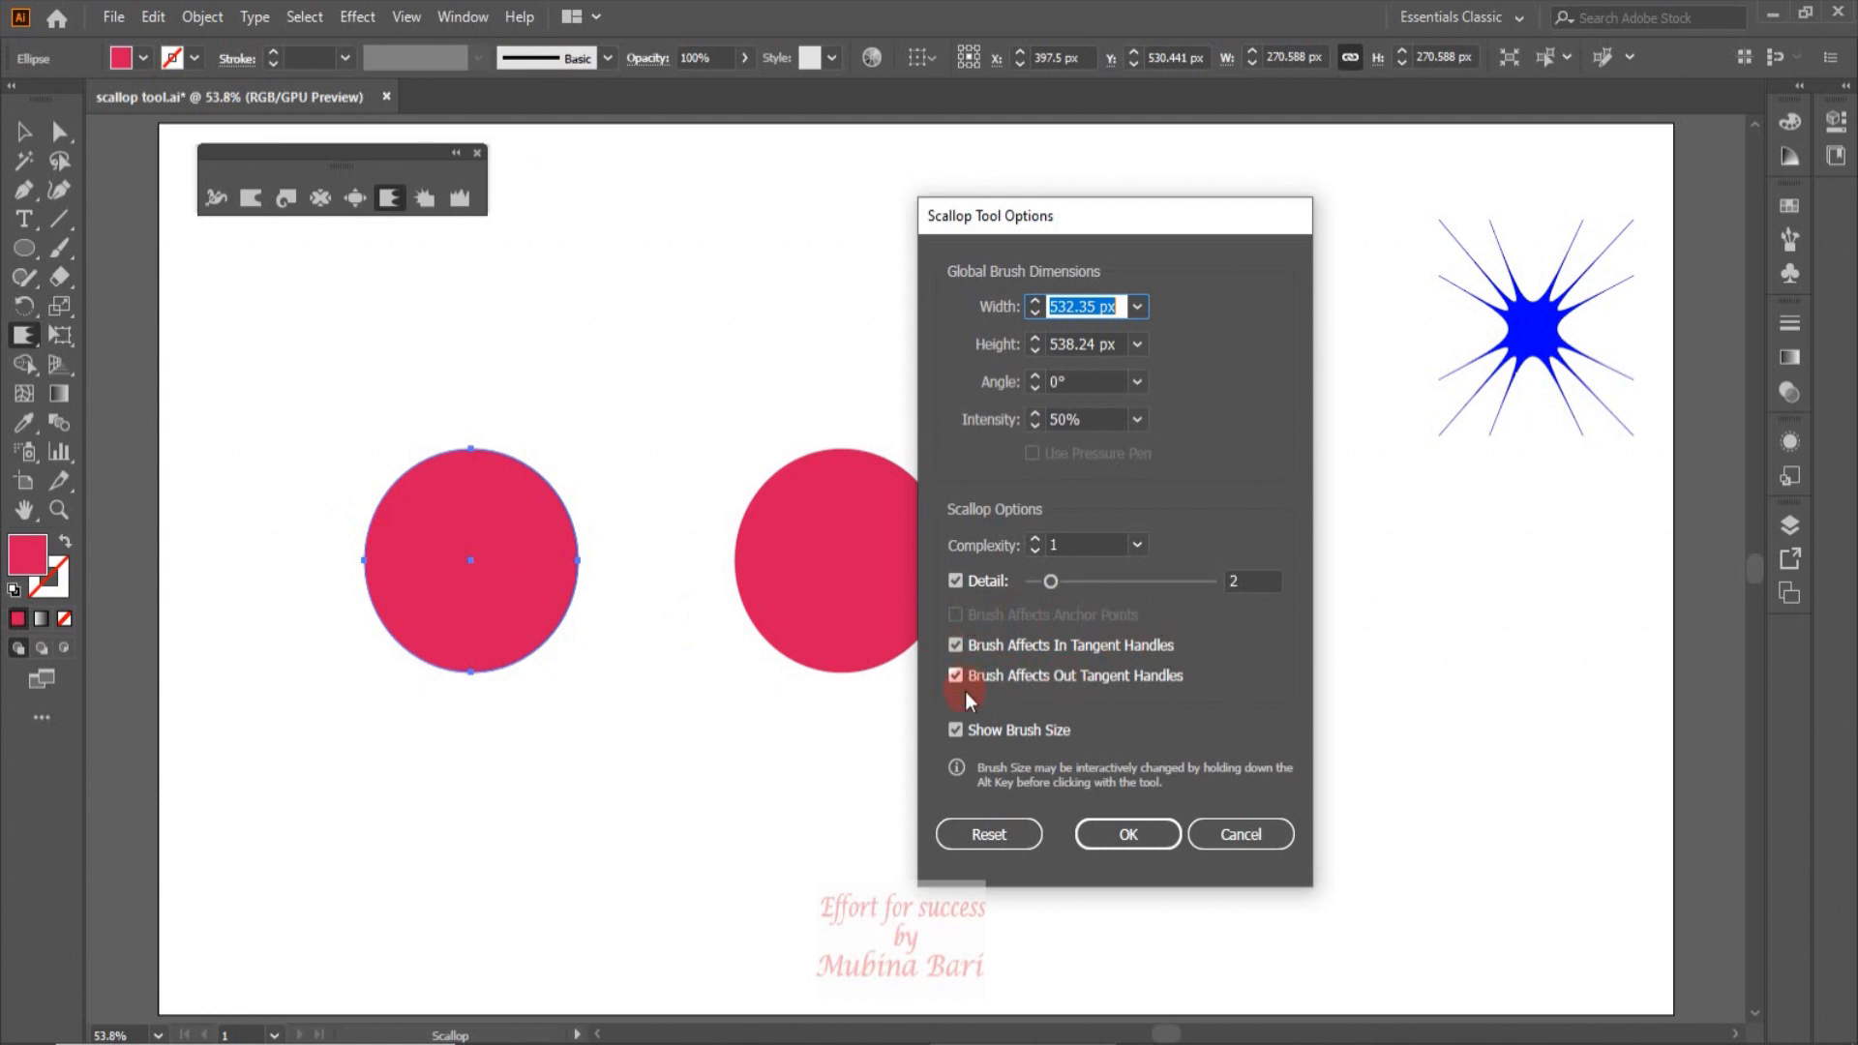
click(1153, 832)
mouse_move(720, 715)
mouse_down()
mouse_move(506, 622)
mouse_move(470, 556)
mouse_up()
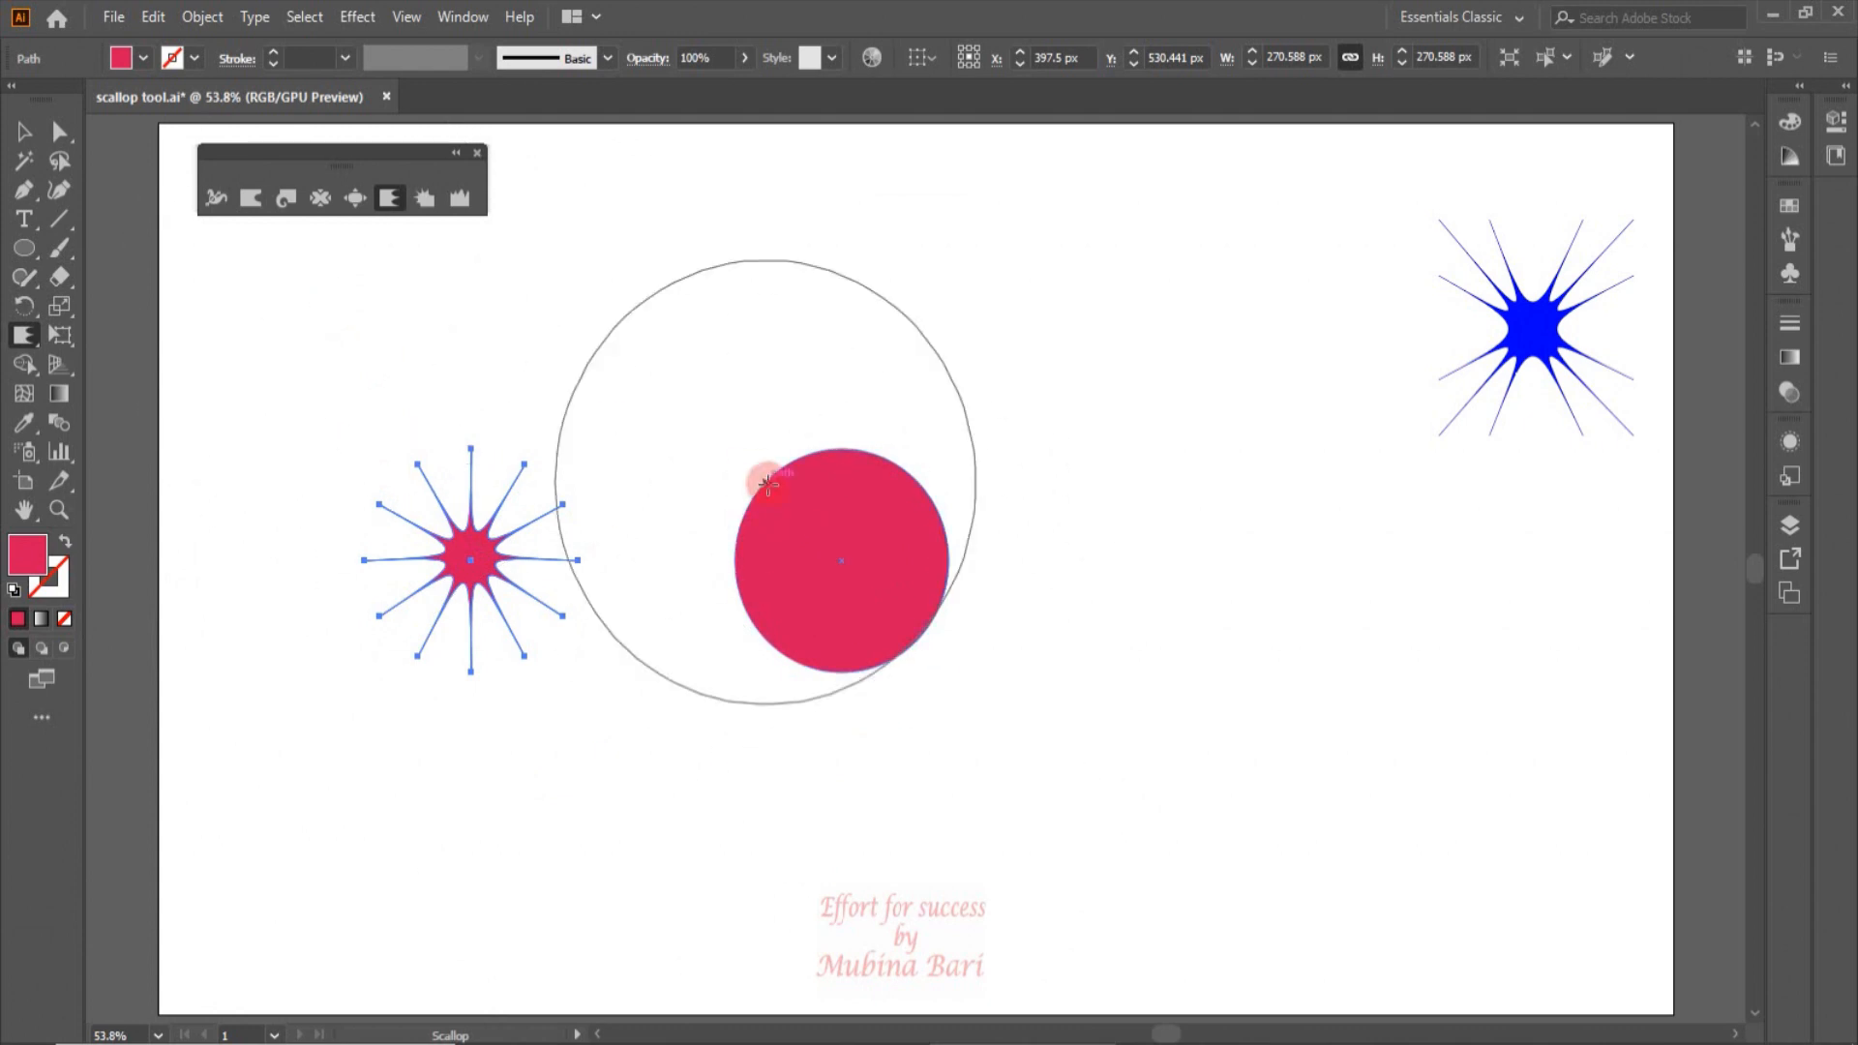
Step: Set the Scallop brush to affect only anchor points and scallop the copied crimson circle from its centre into thin petals
click(24, 131)
click(775, 531)
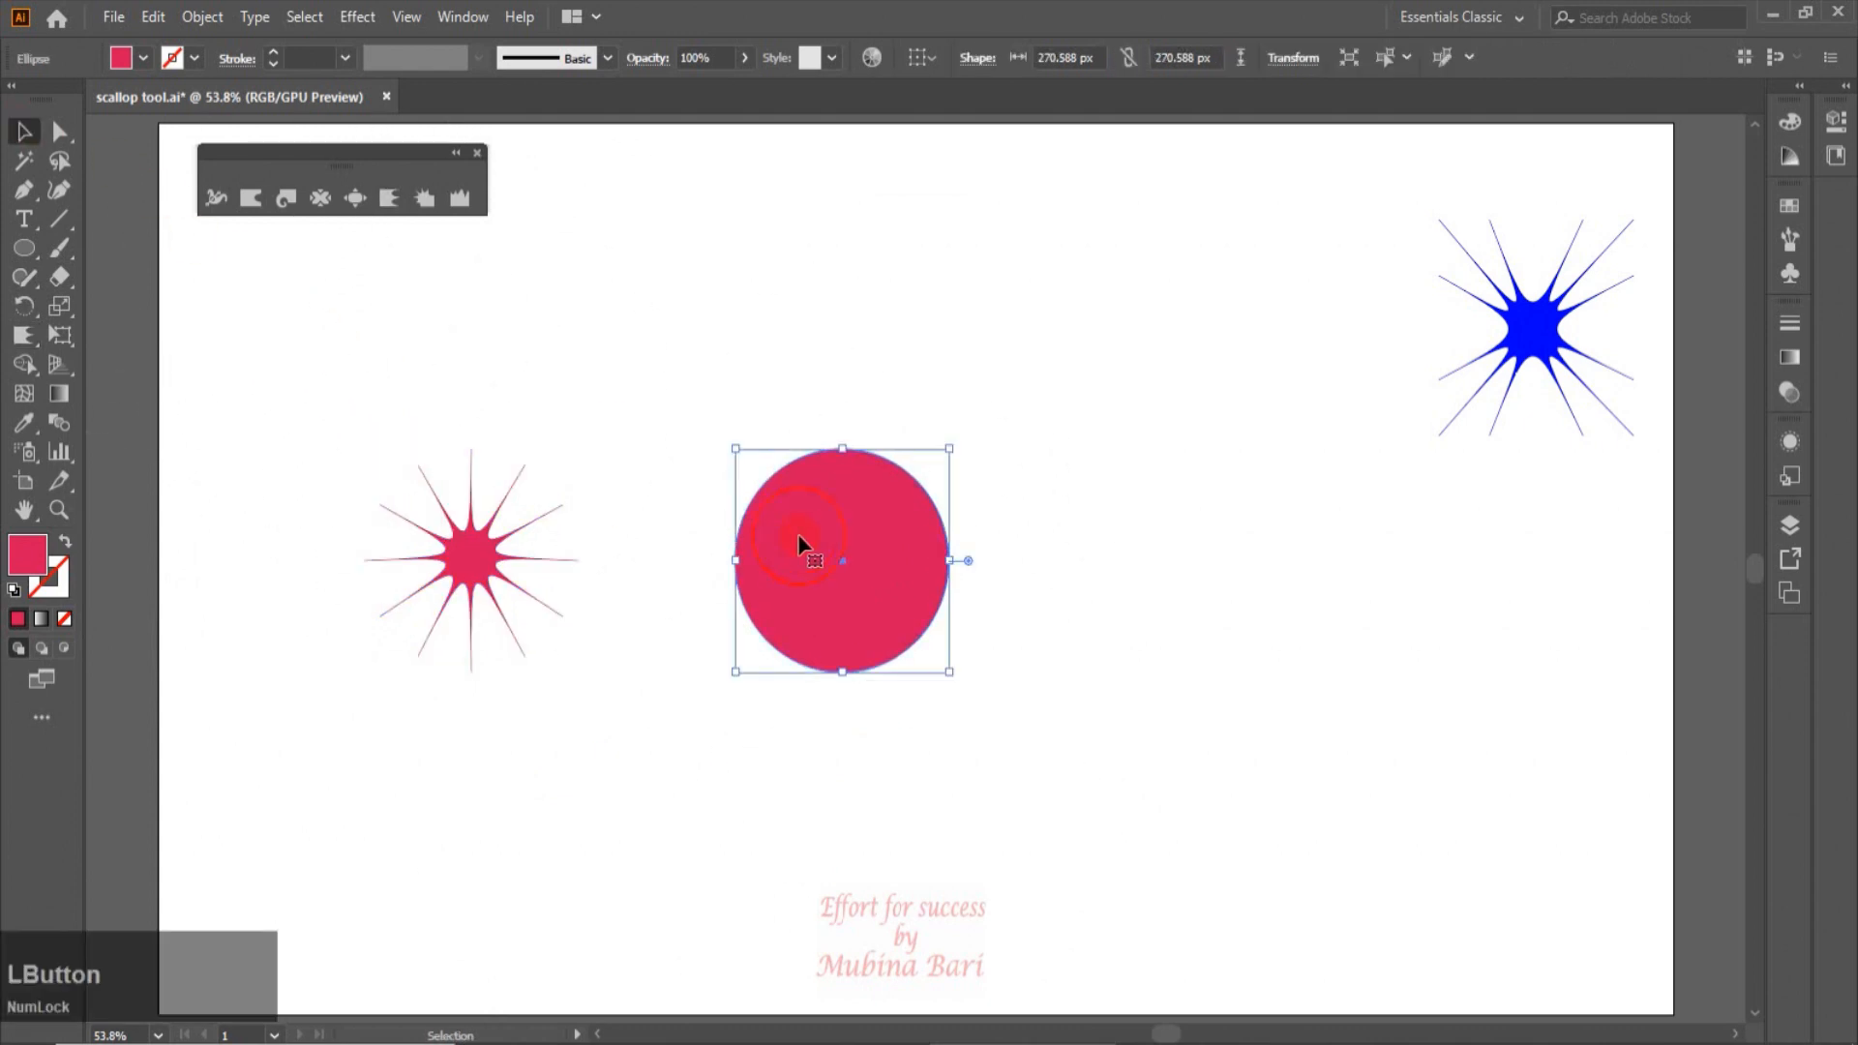
double_click(387, 200)
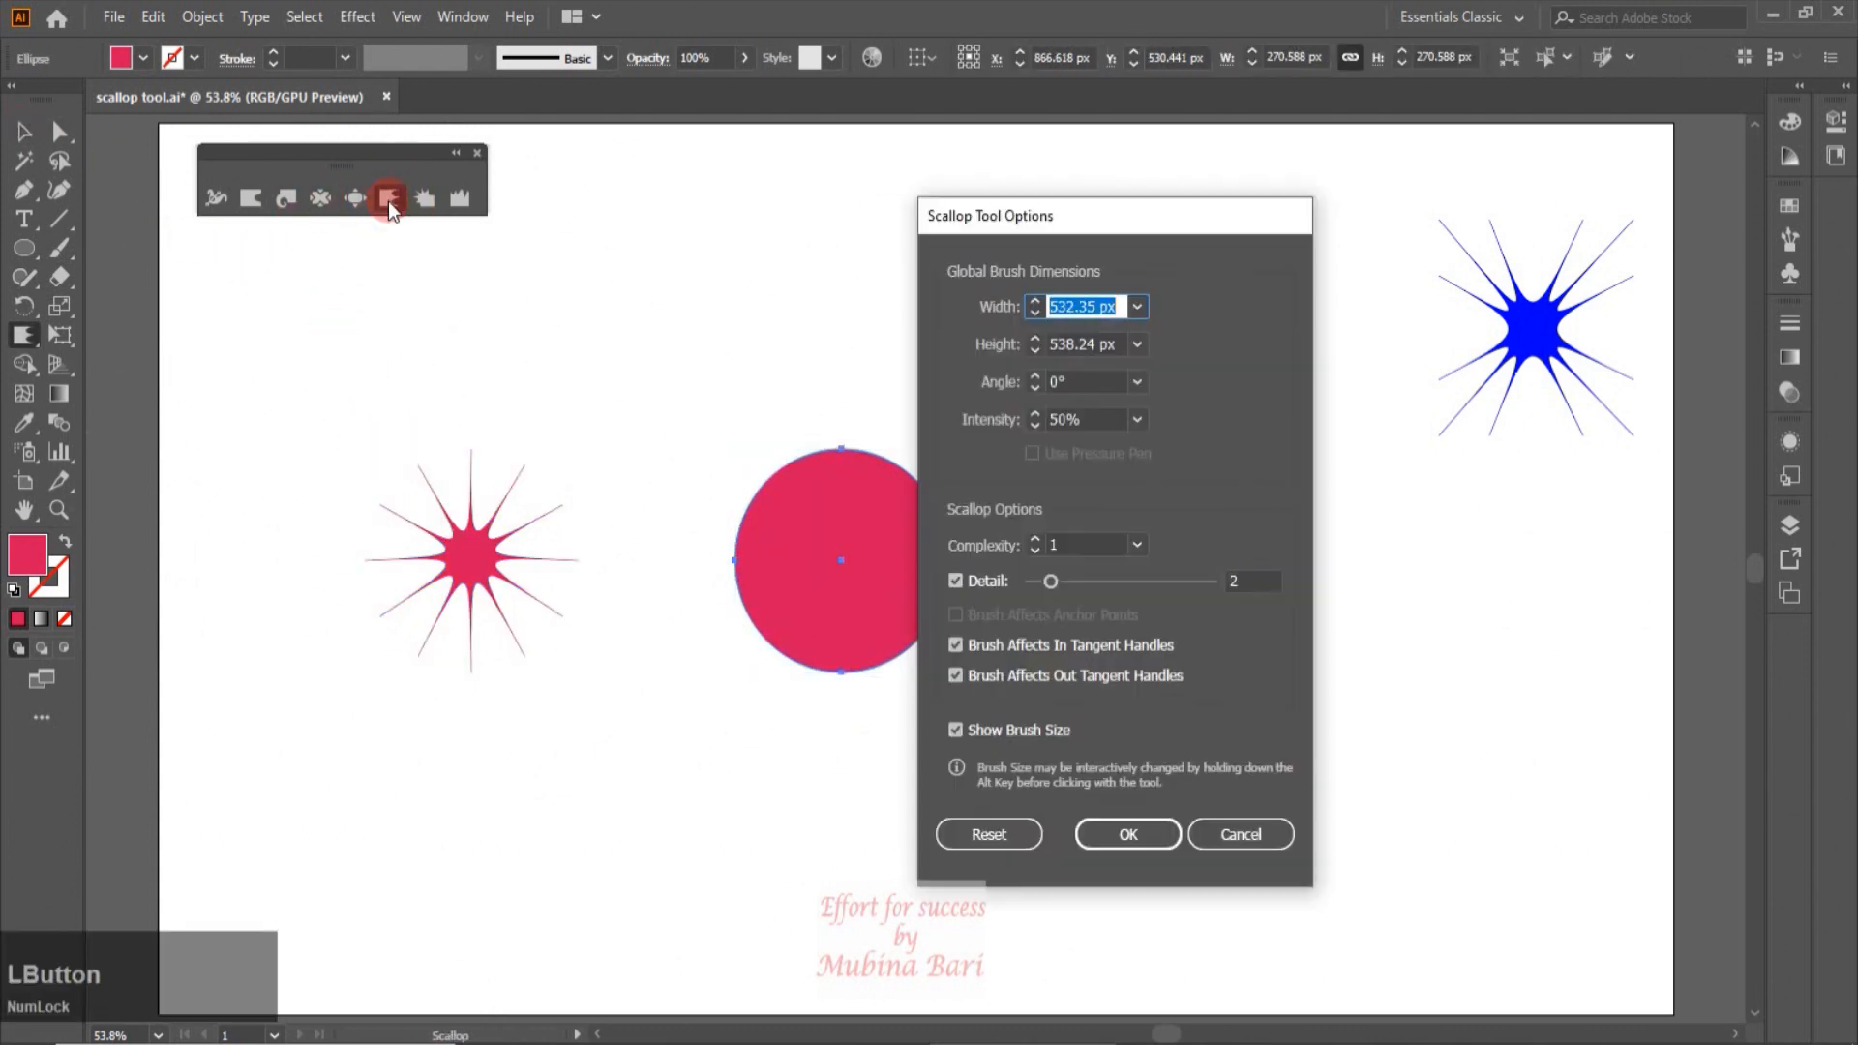
click(956, 675)
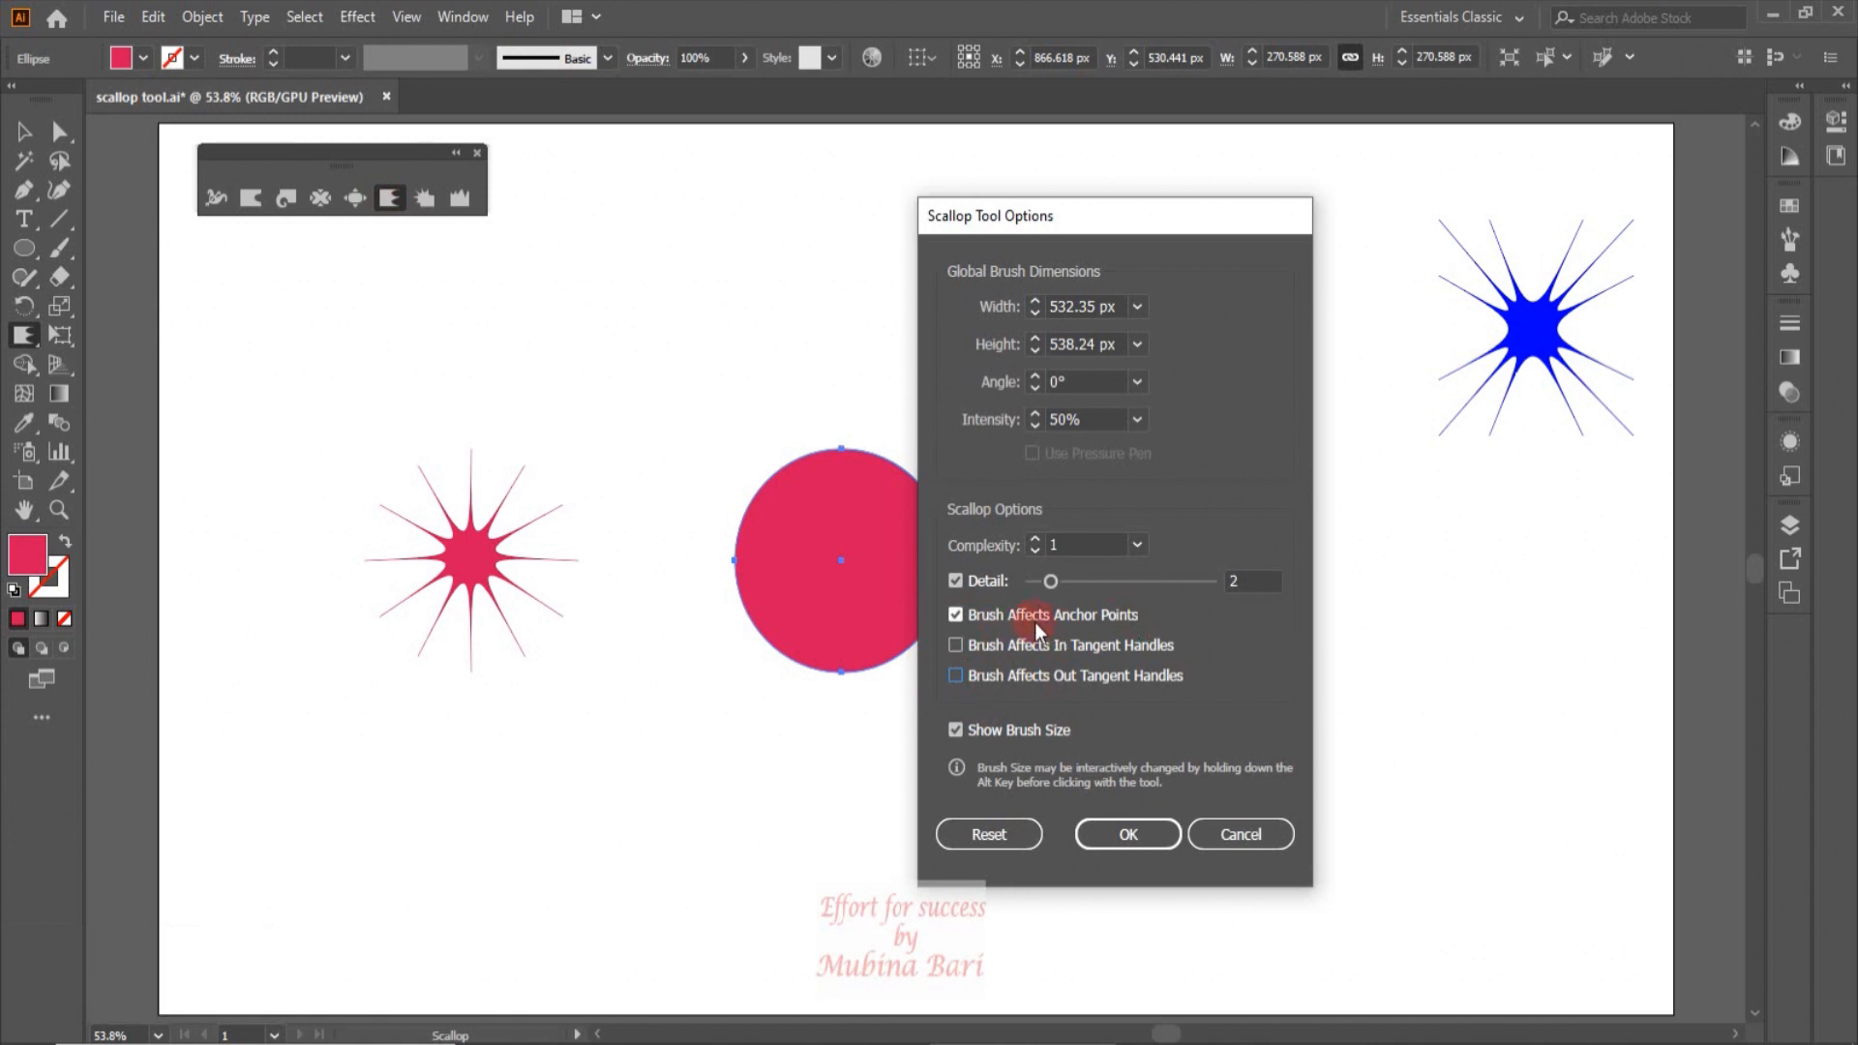
click(1169, 835)
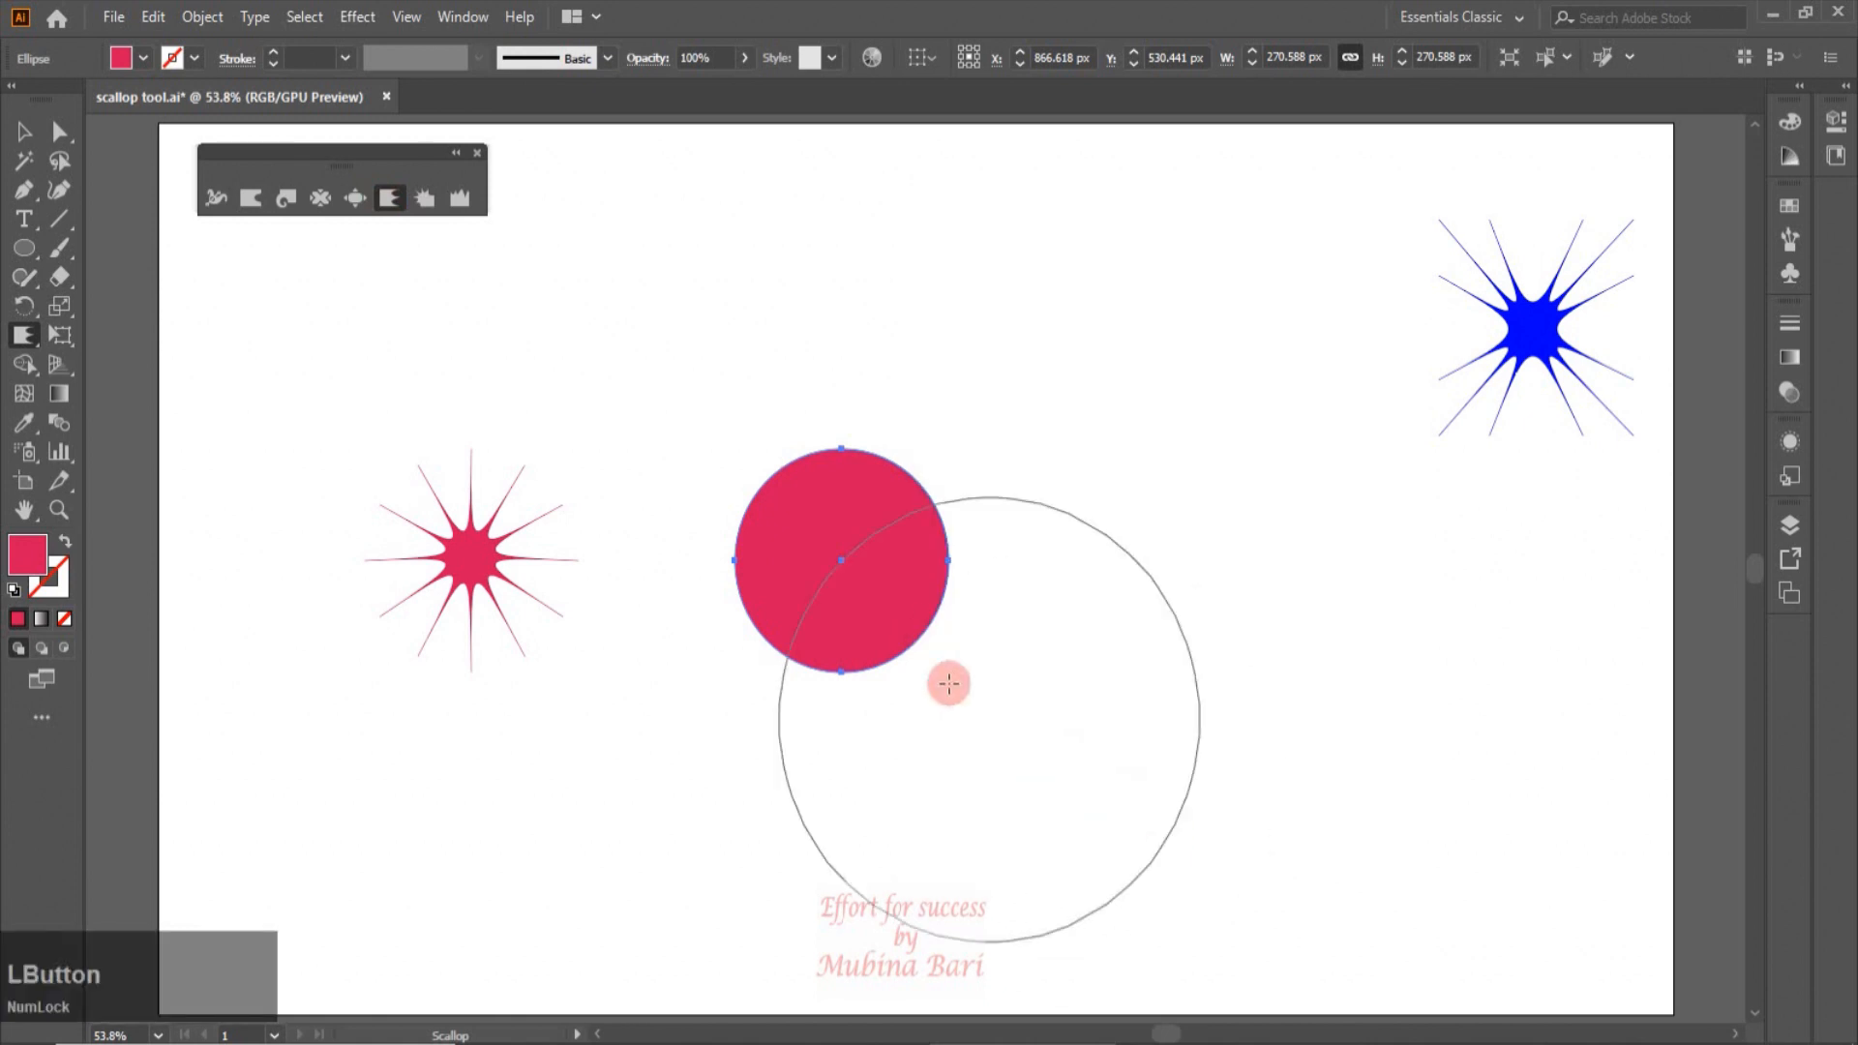
click(845, 566)
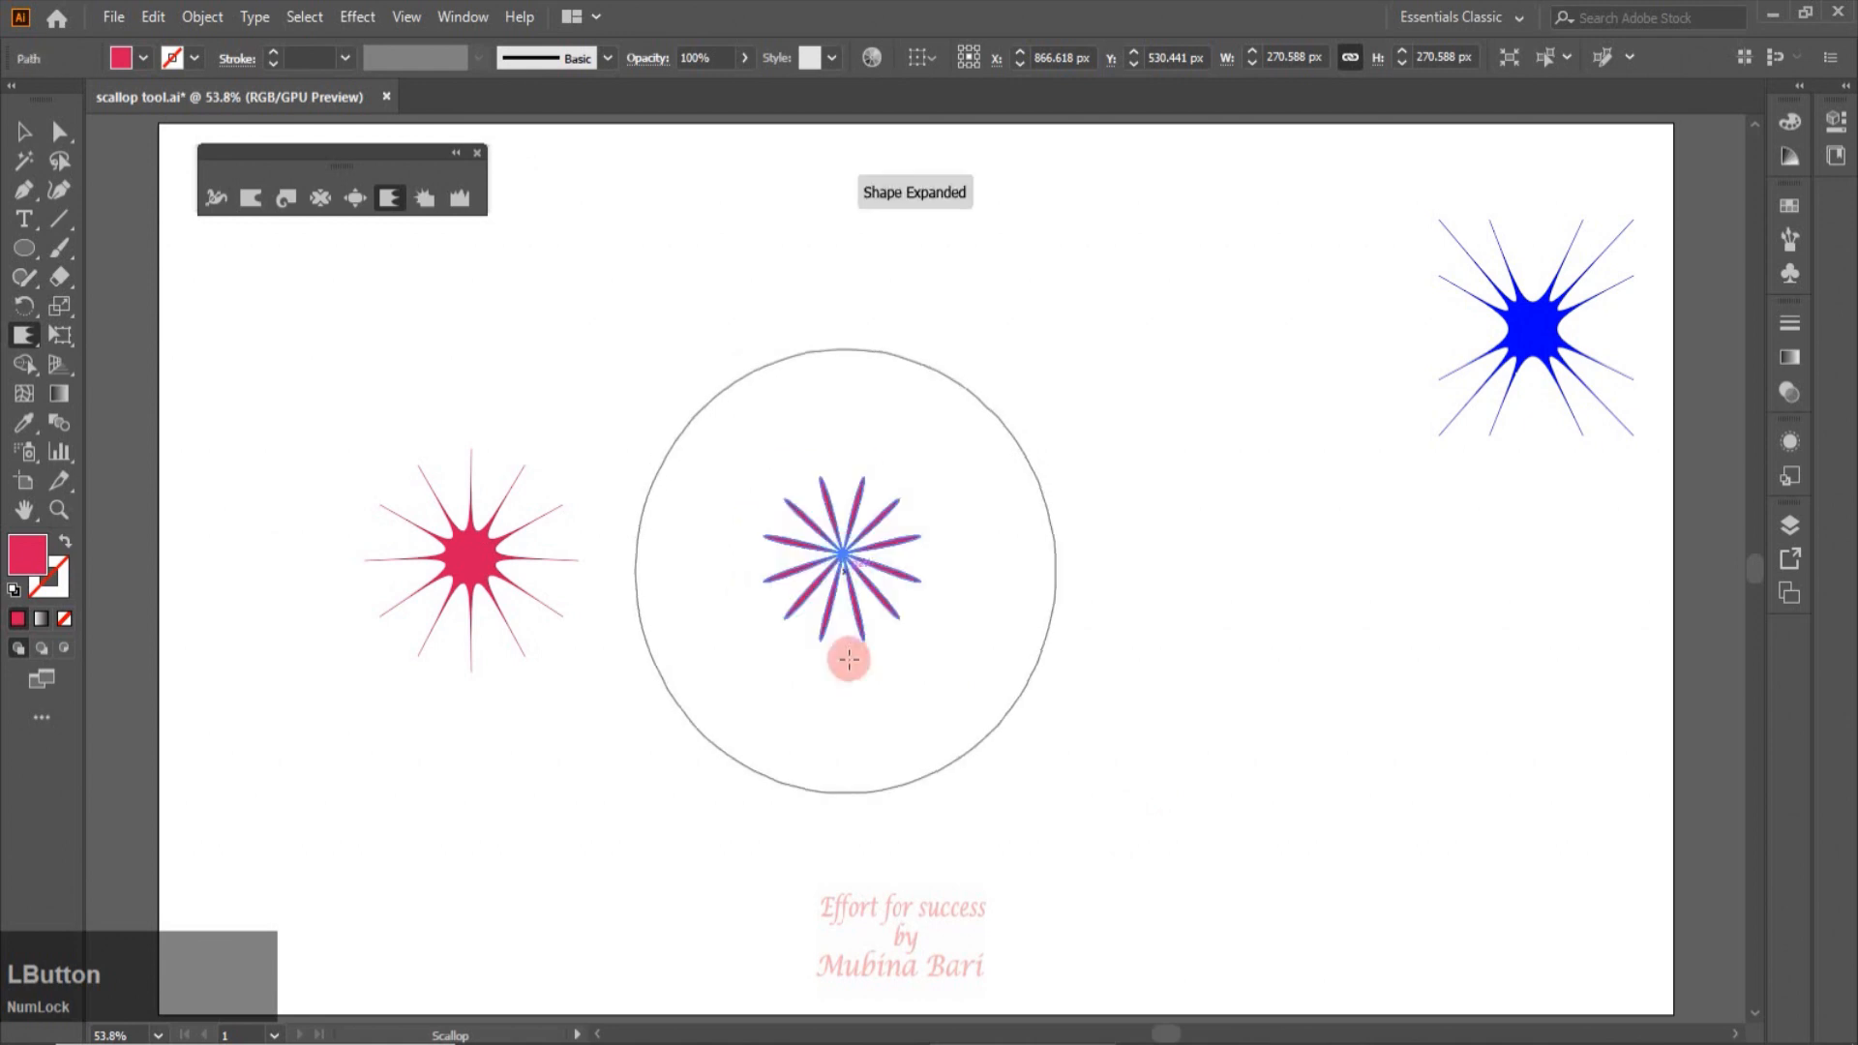
Step: Move the petal shape directly below the blue star and the crimson star below the petal shape
click(24, 131)
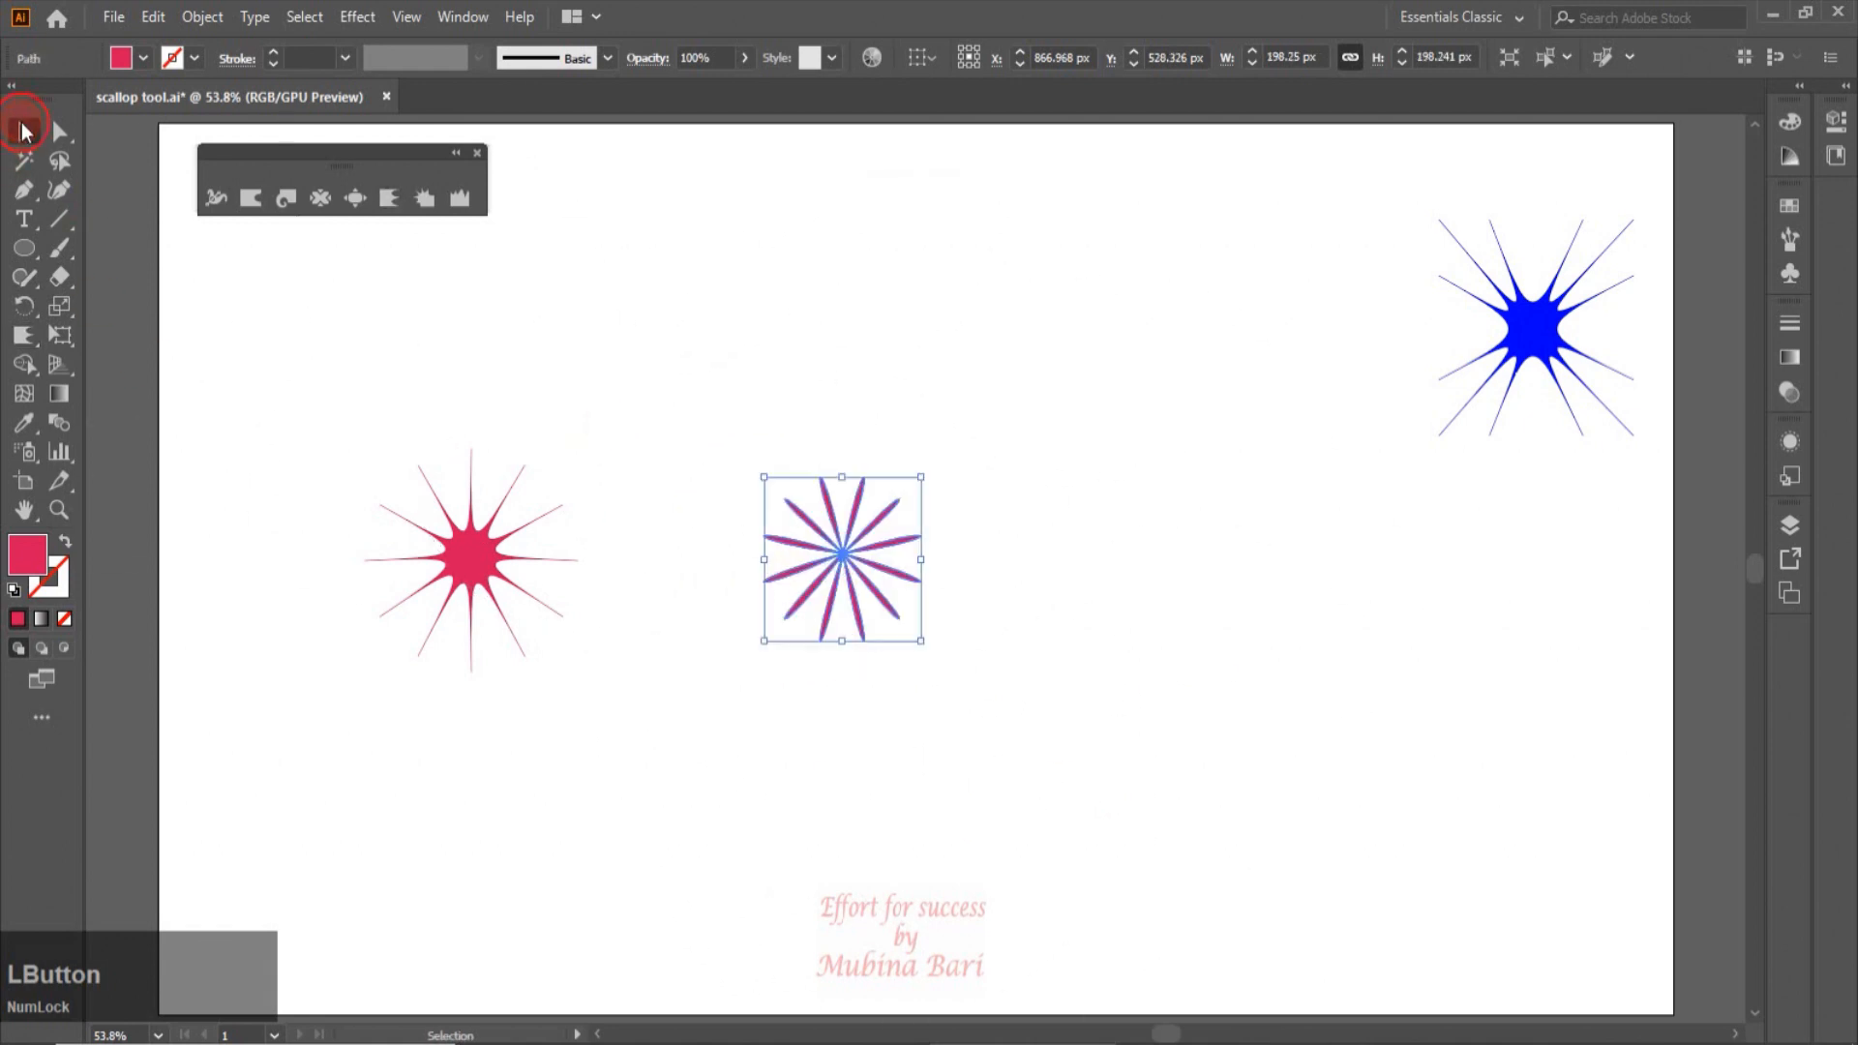
click(887, 887)
drag(770, 585, 1476, 566)
drag(435, 614, 1548, 788)
Step: Draw a crimson circle about 377 px across on the emptied left part of the artboard
mouse_move(37, 259)
mouse_down()
mouse_move(90, 316)
mouse_move(102, 306)
mouse_up()
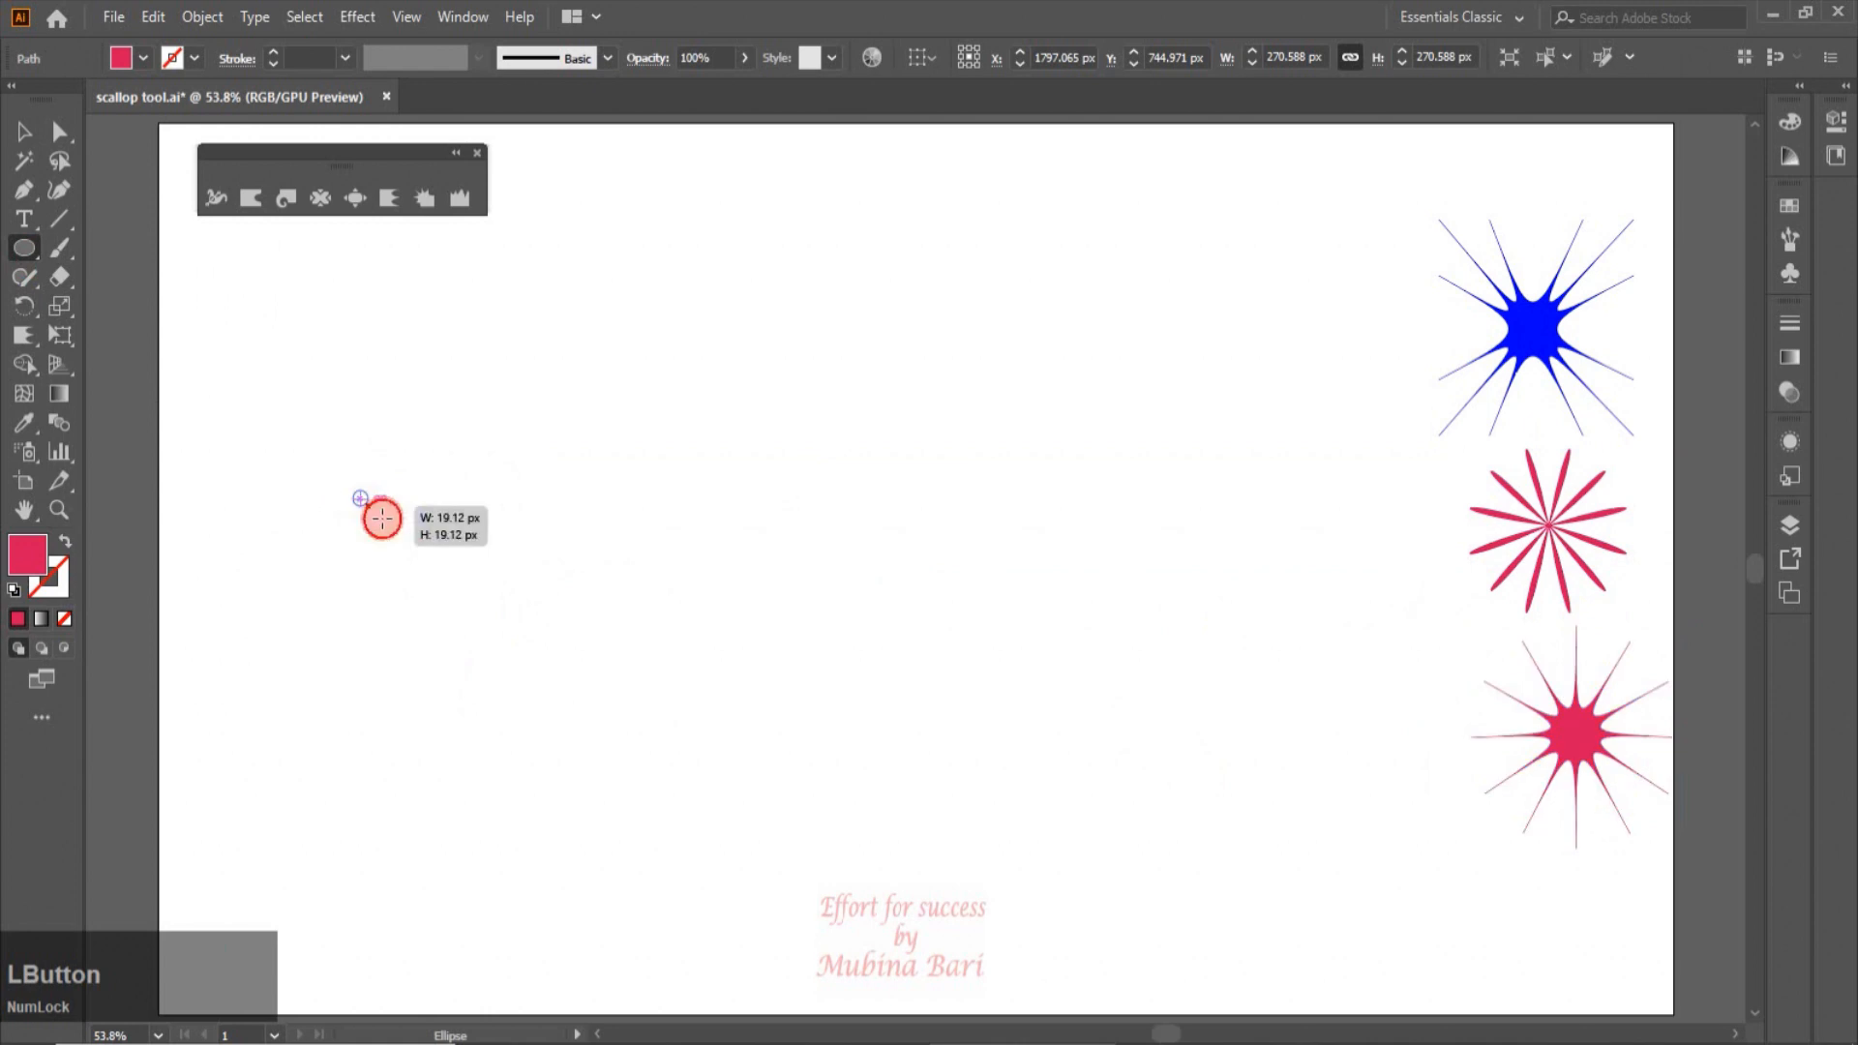
drag(351, 489, 650, 801)
key(z)
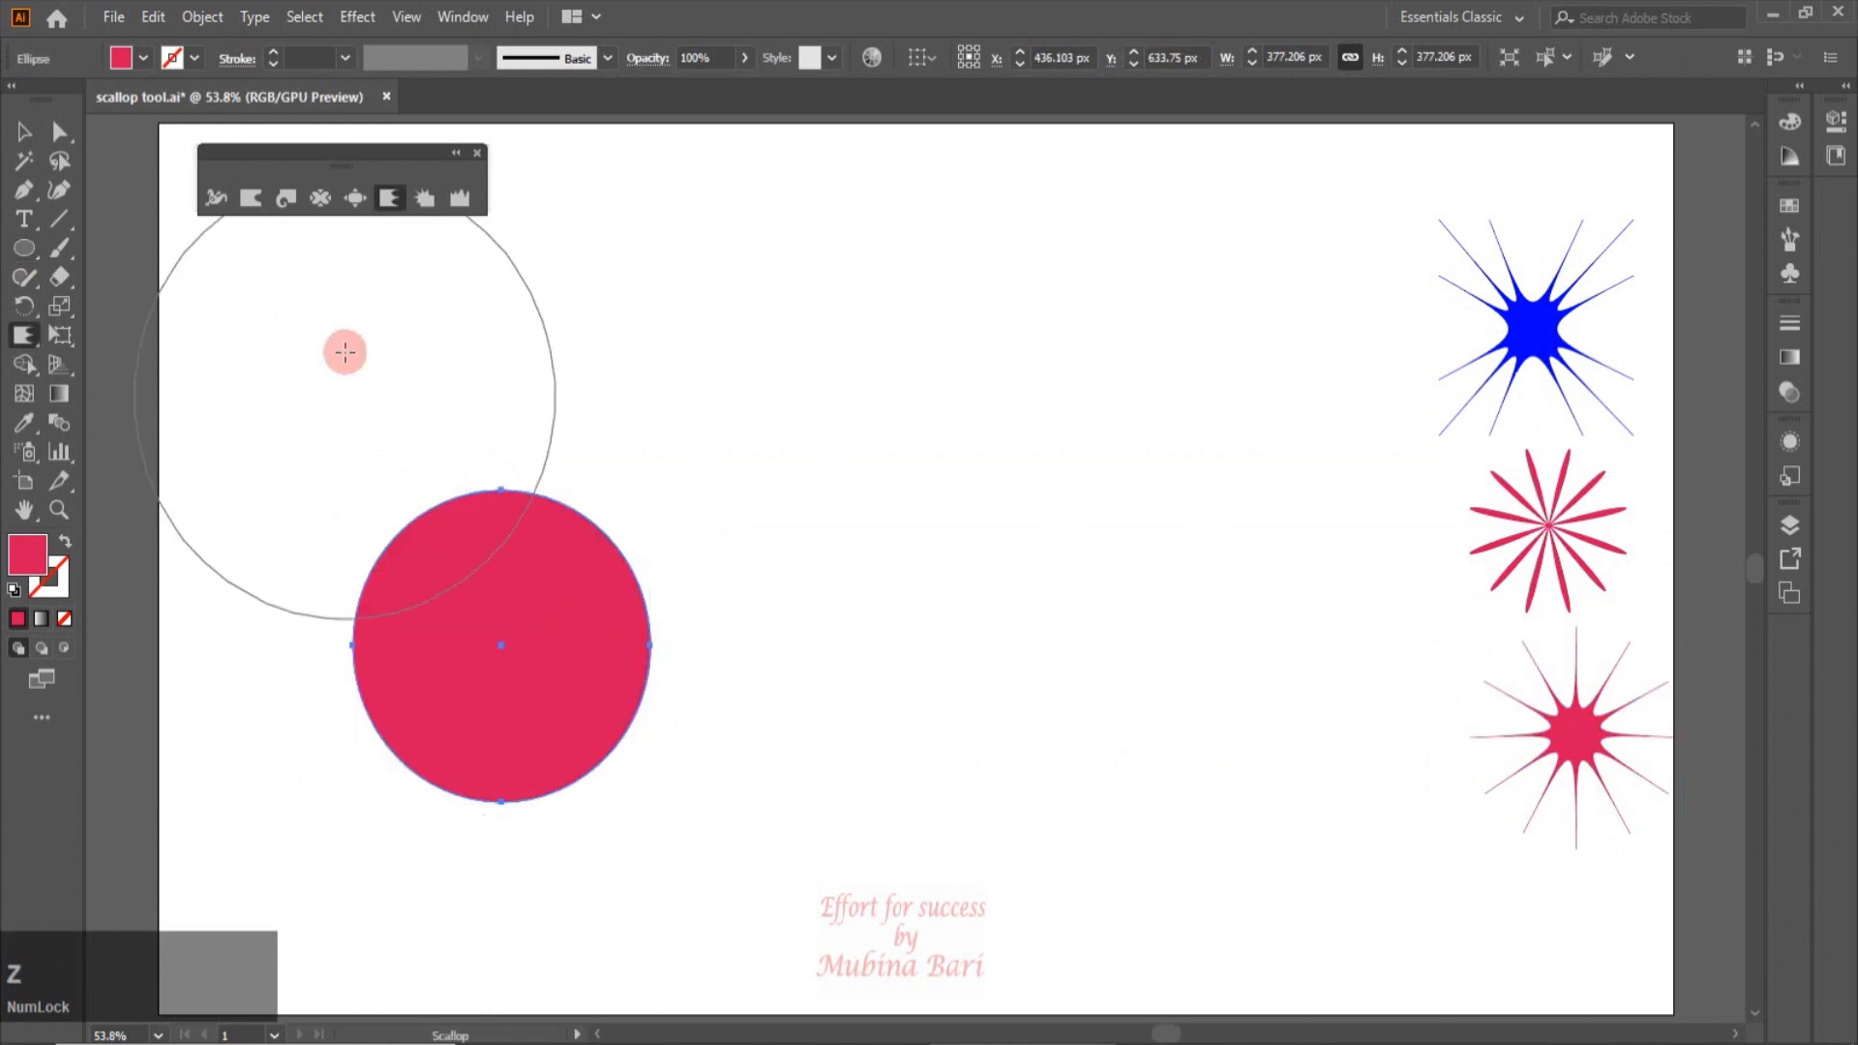
Step: Set the Scallop brush to affect in and out tangent handles instead of anchor points
drag(387, 211, 387, 211)
click(386, 203)
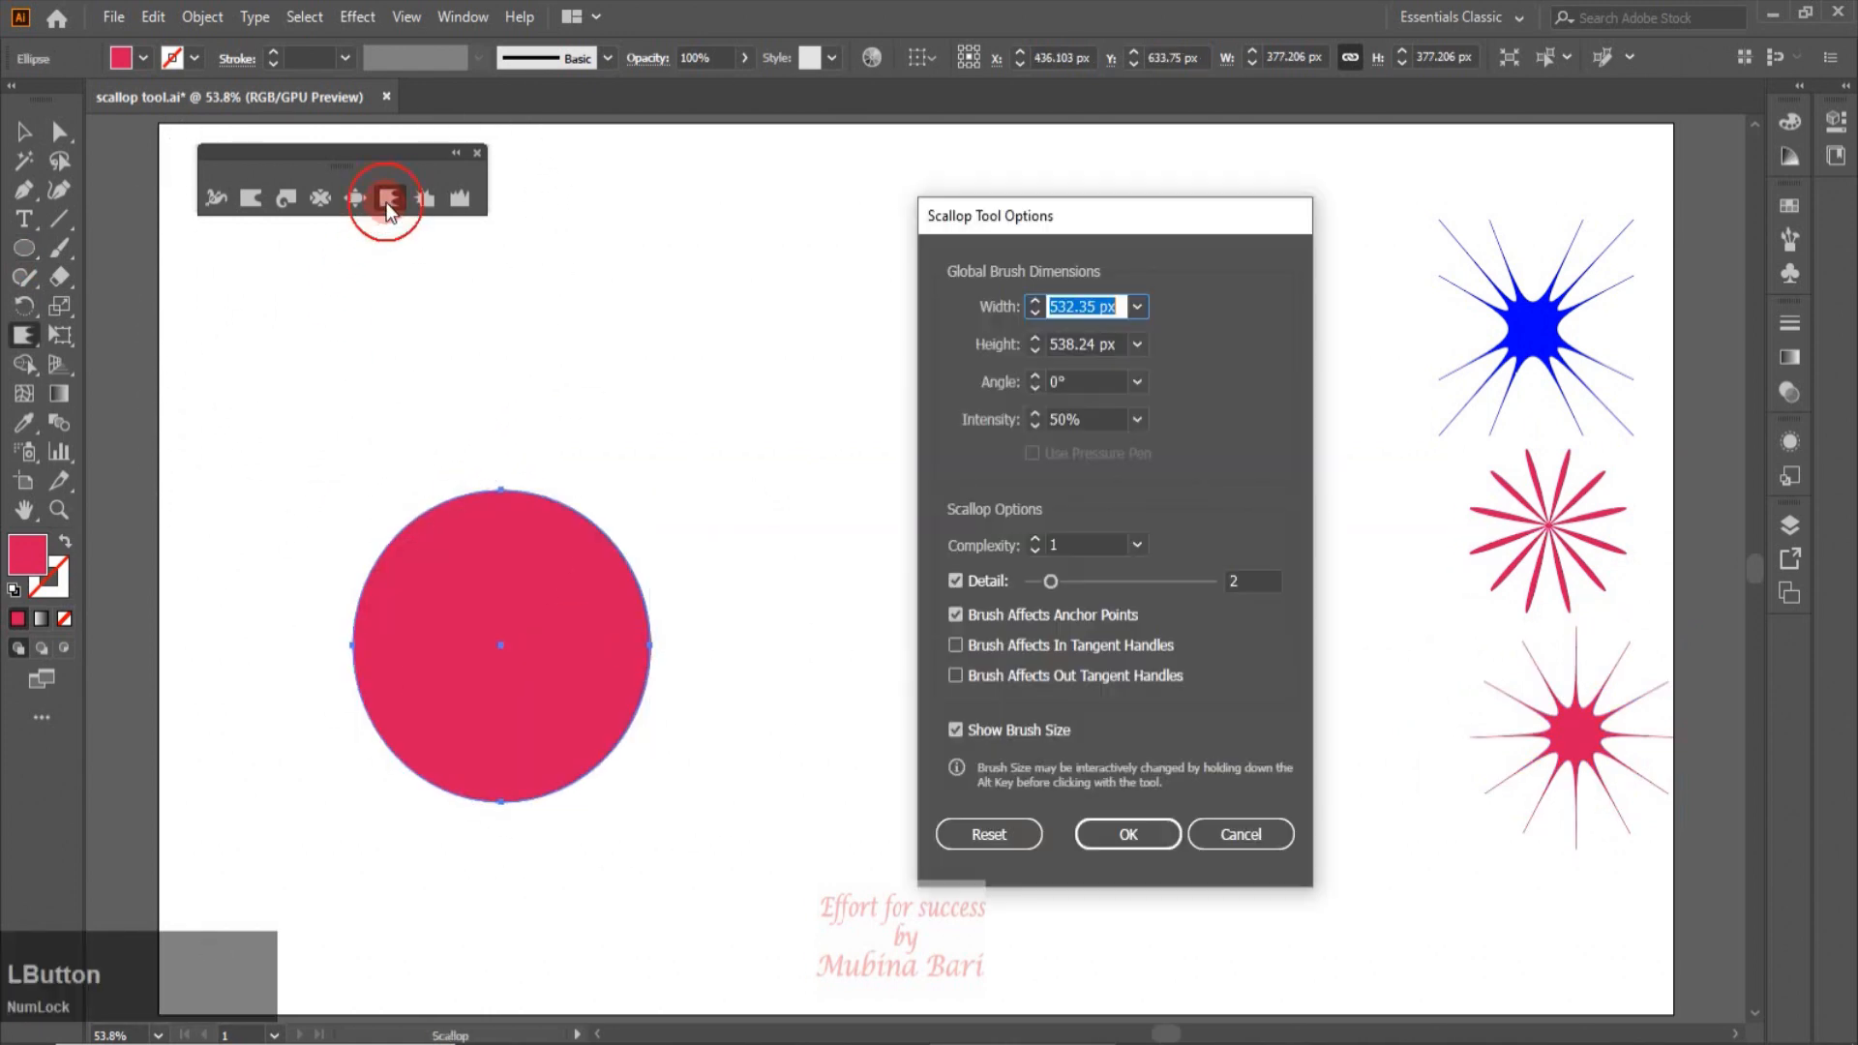
click(956, 647)
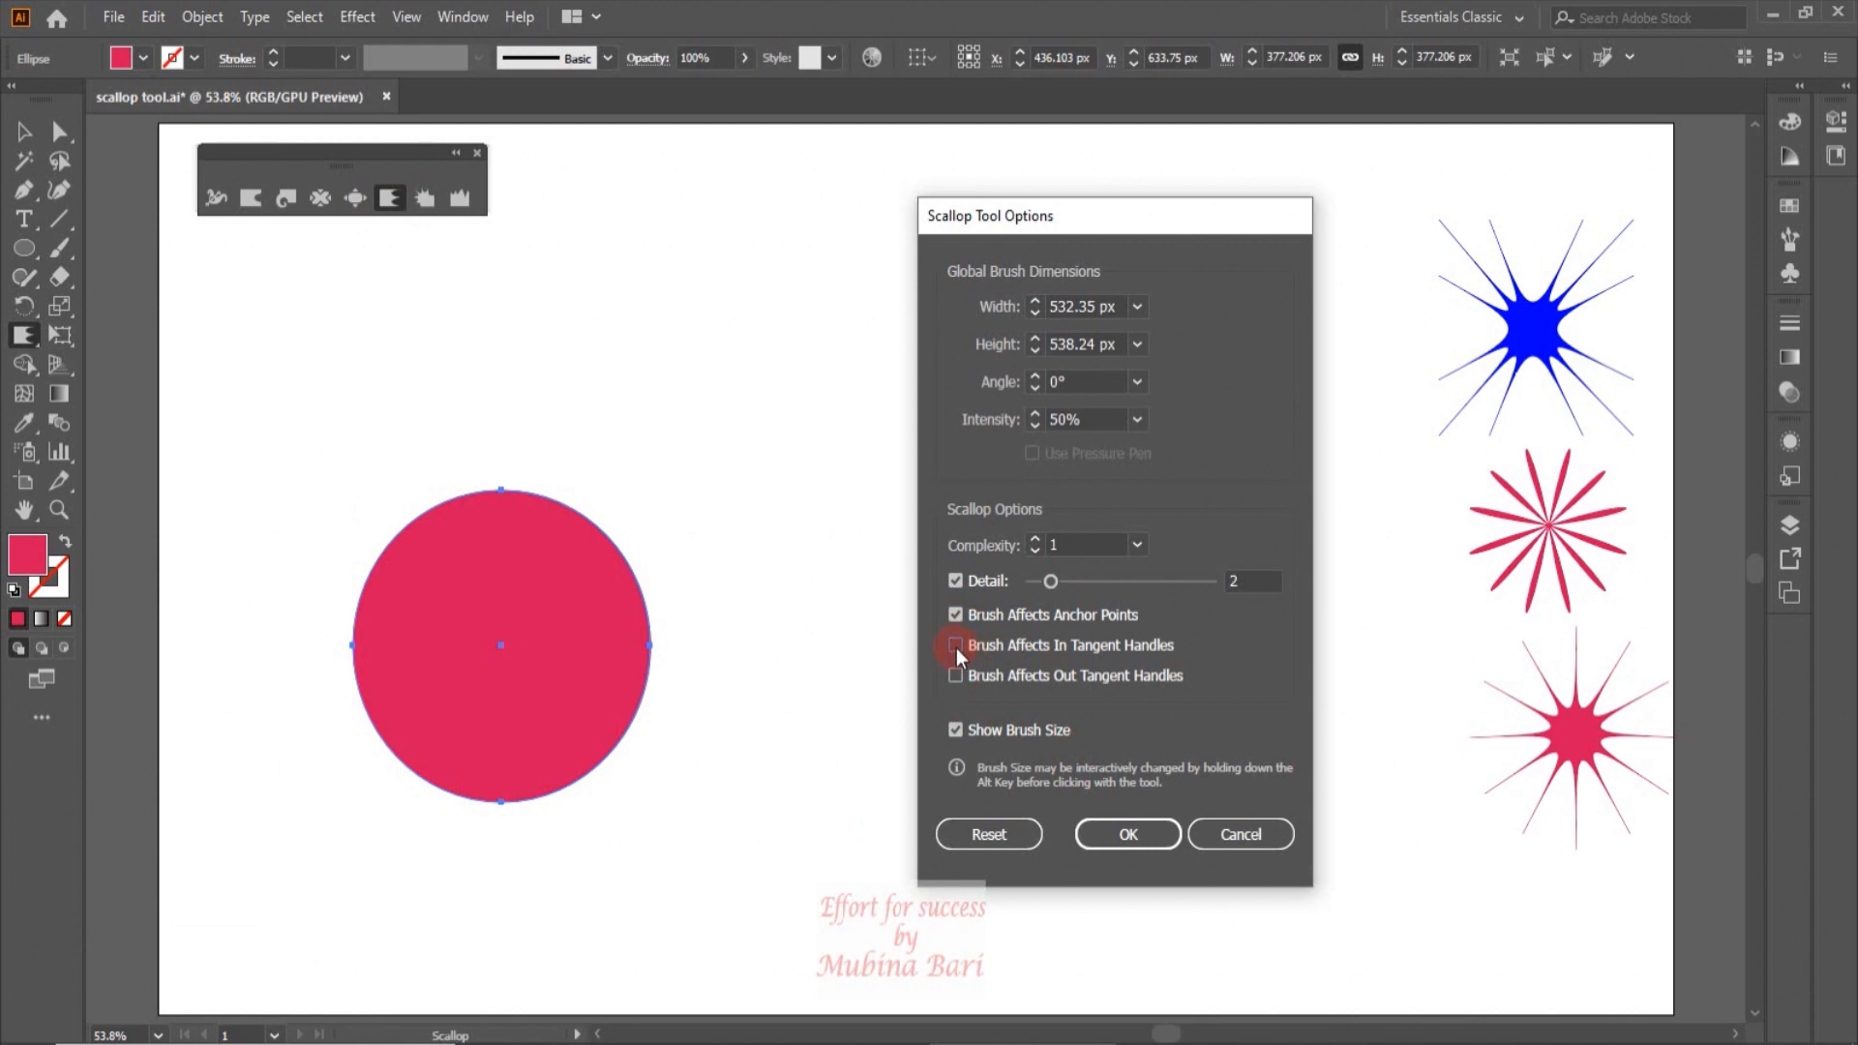
click(957, 619)
click(962, 669)
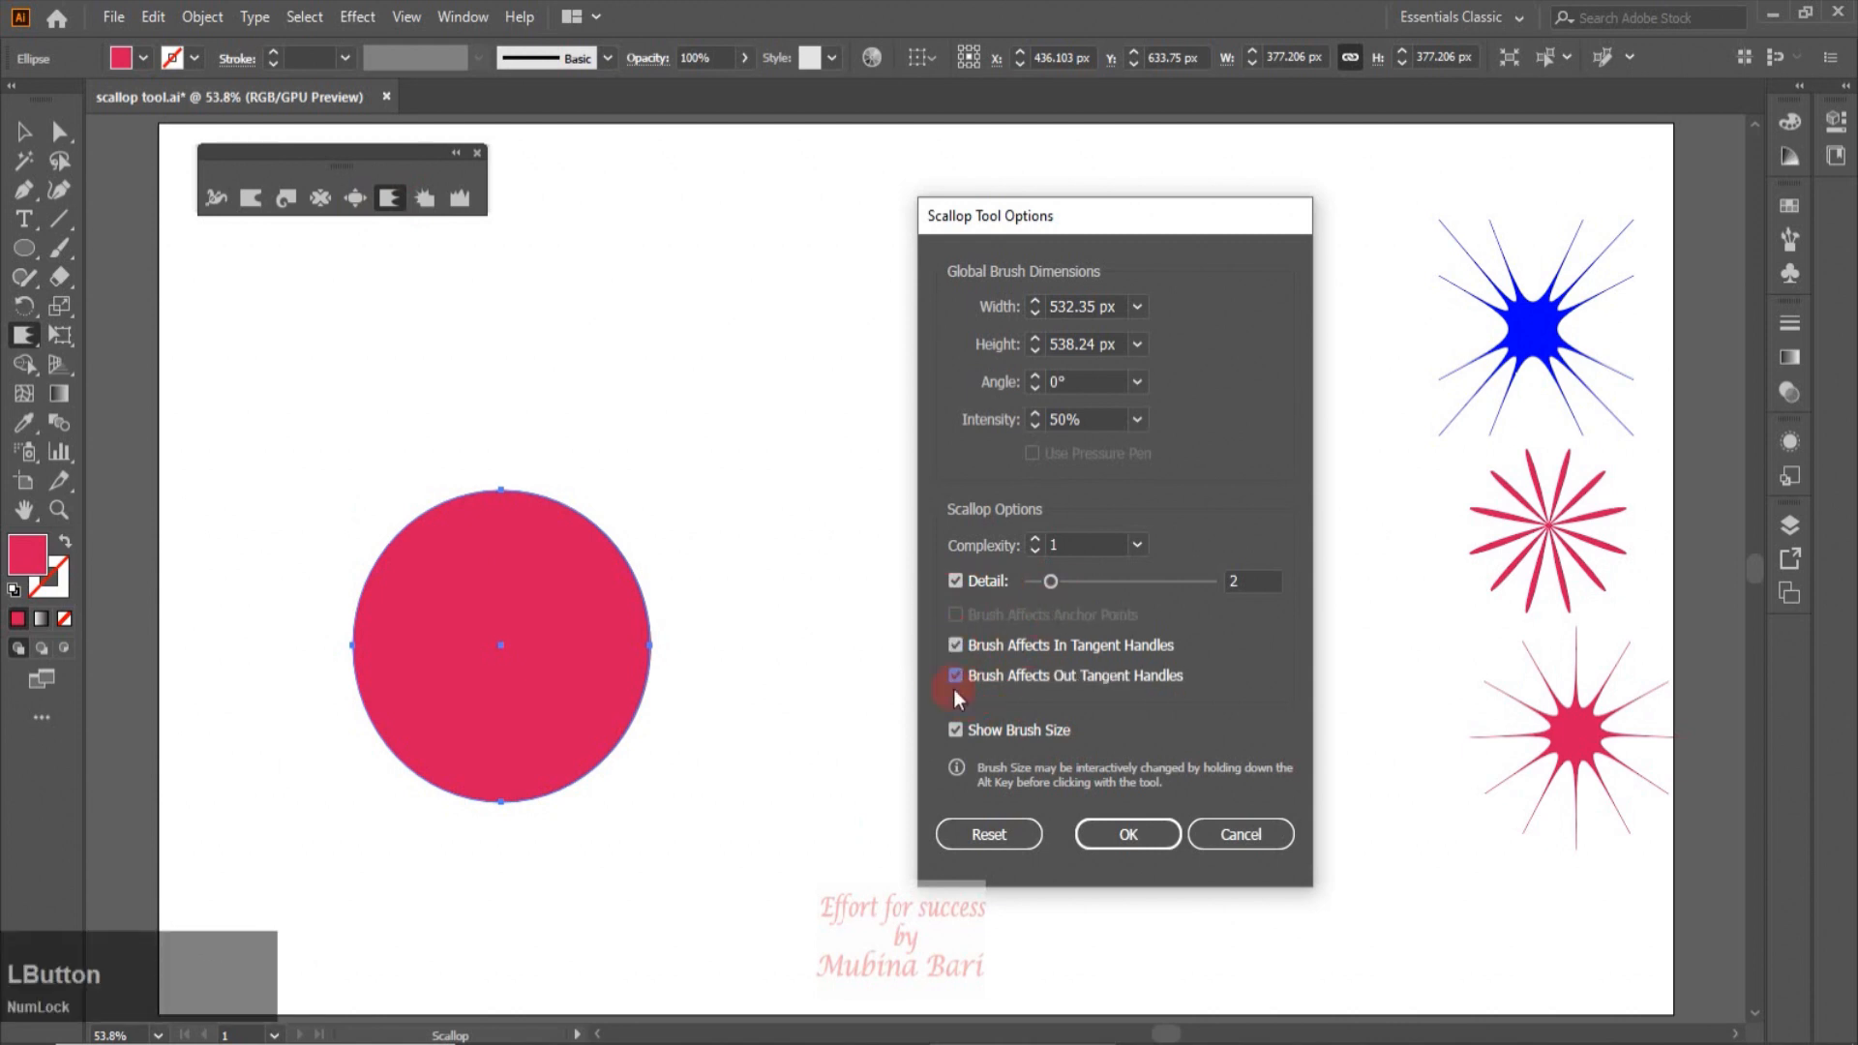
click(1158, 850)
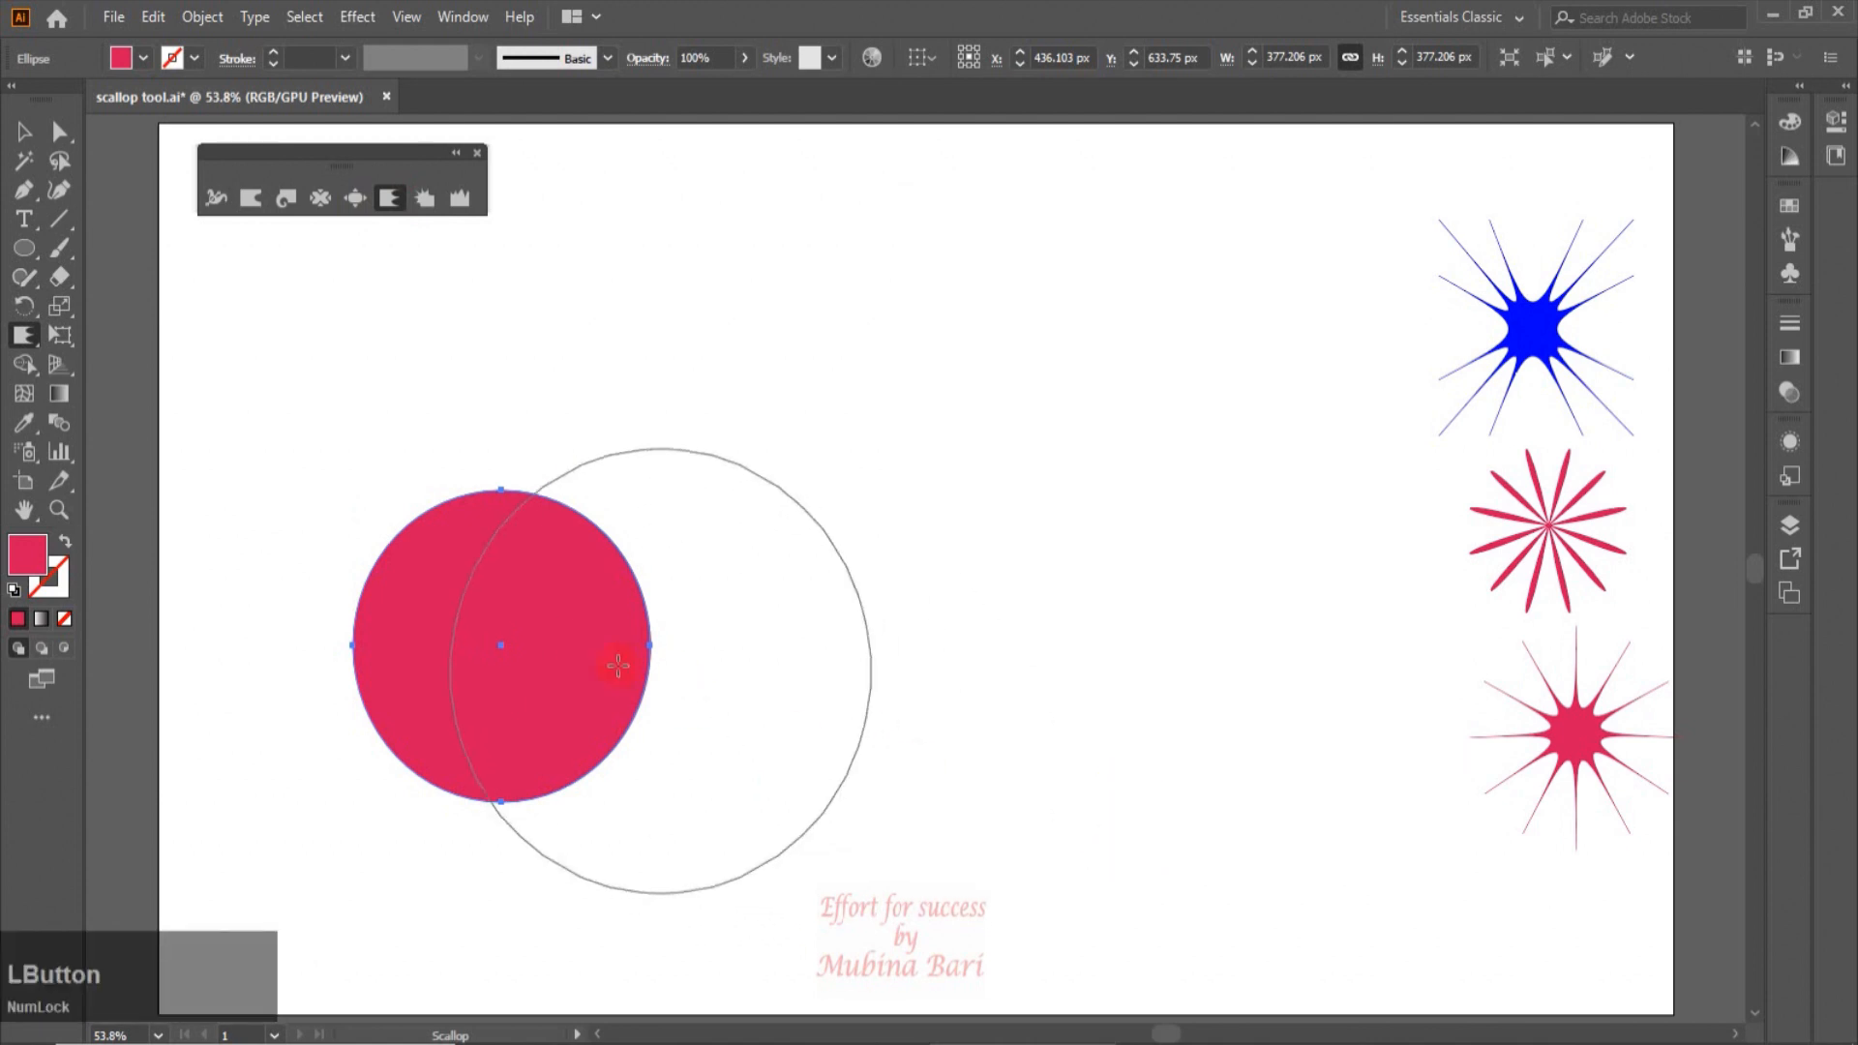
Step: Scallop the large crimson circle from its centre, undo that stroke, and scallop it again with two successive strokes
drag(500, 644, 500, 644)
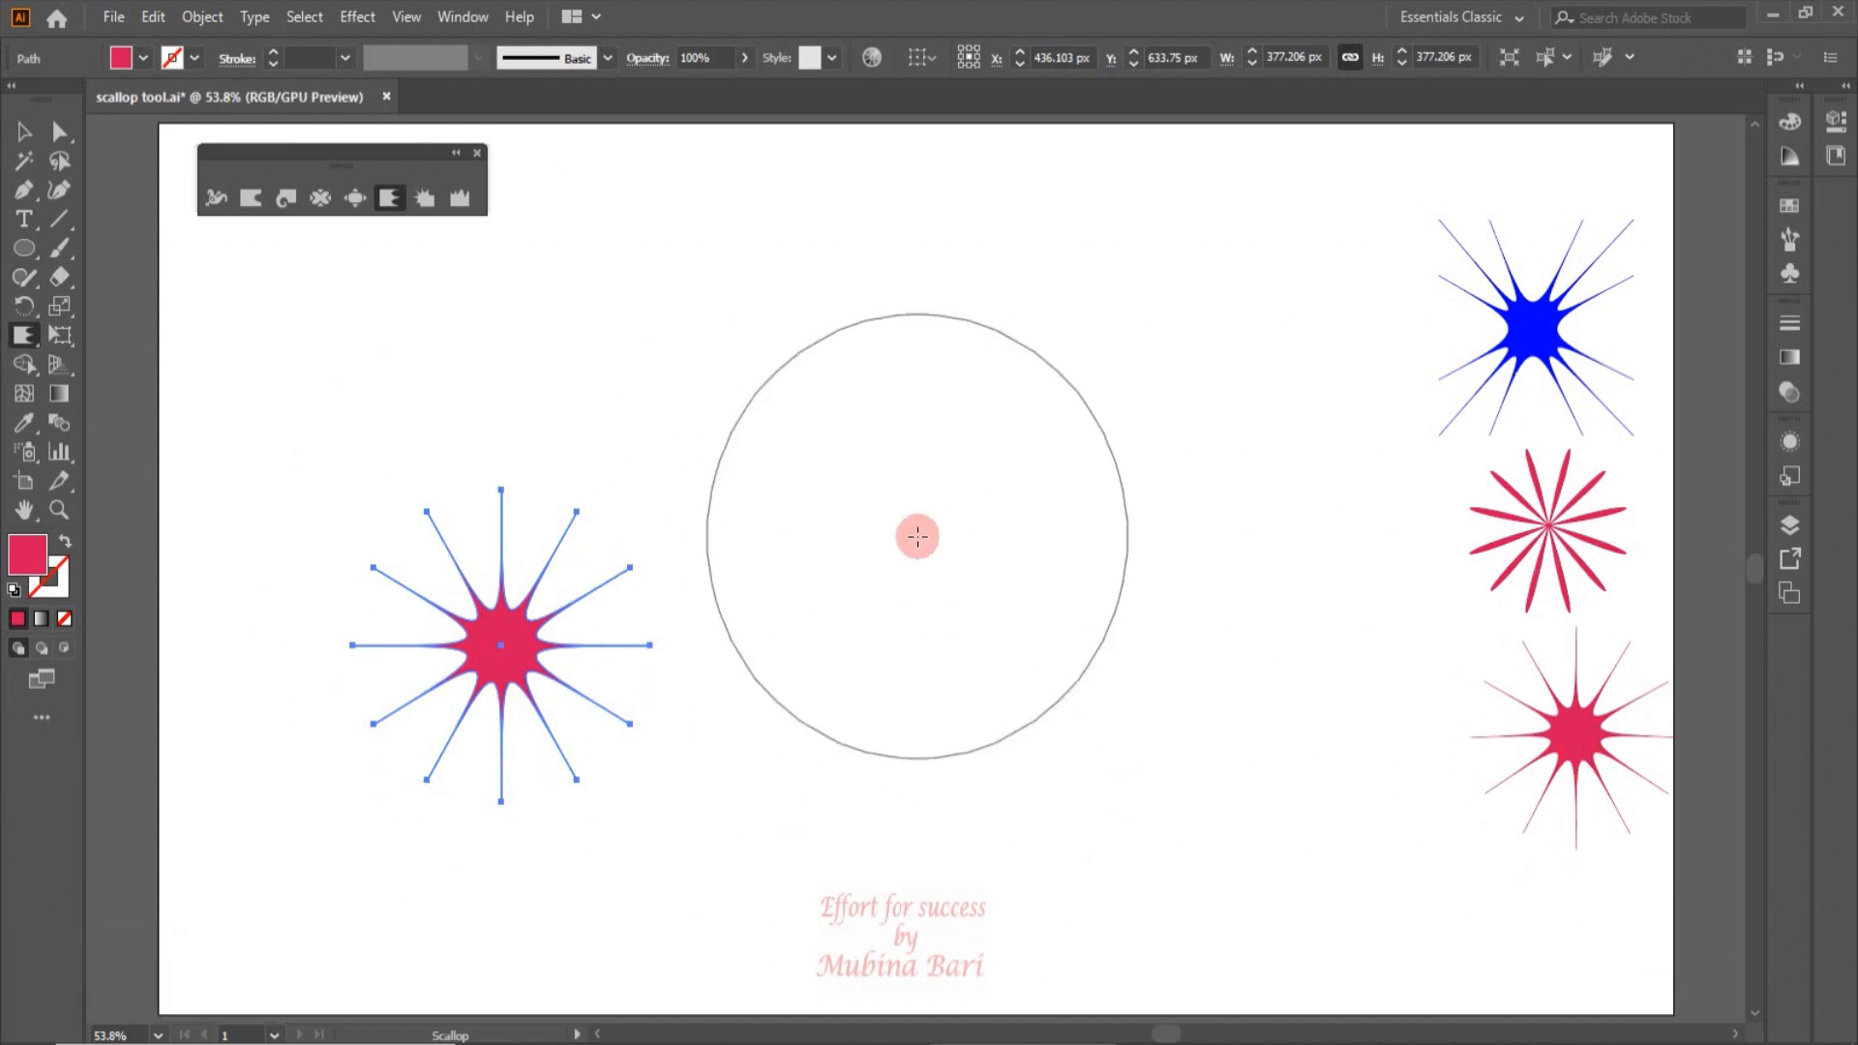
key(ctrl+z)
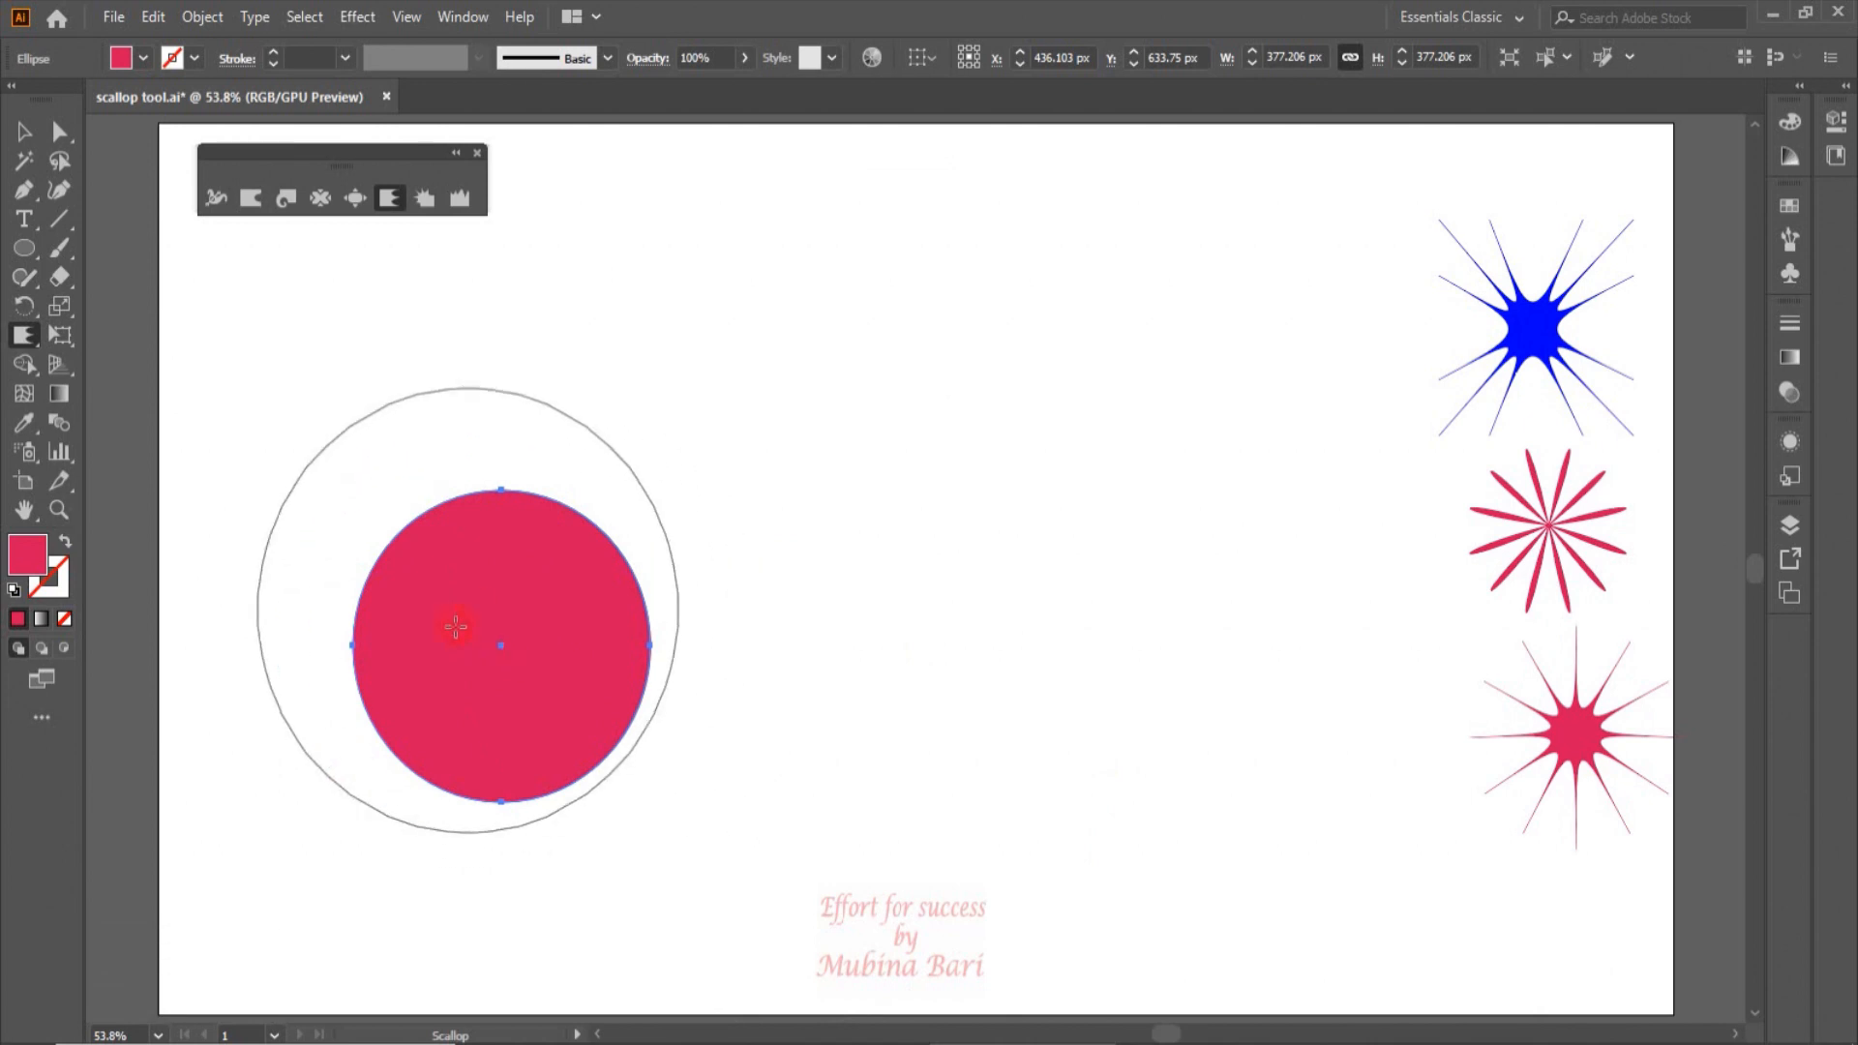
click(499, 645)
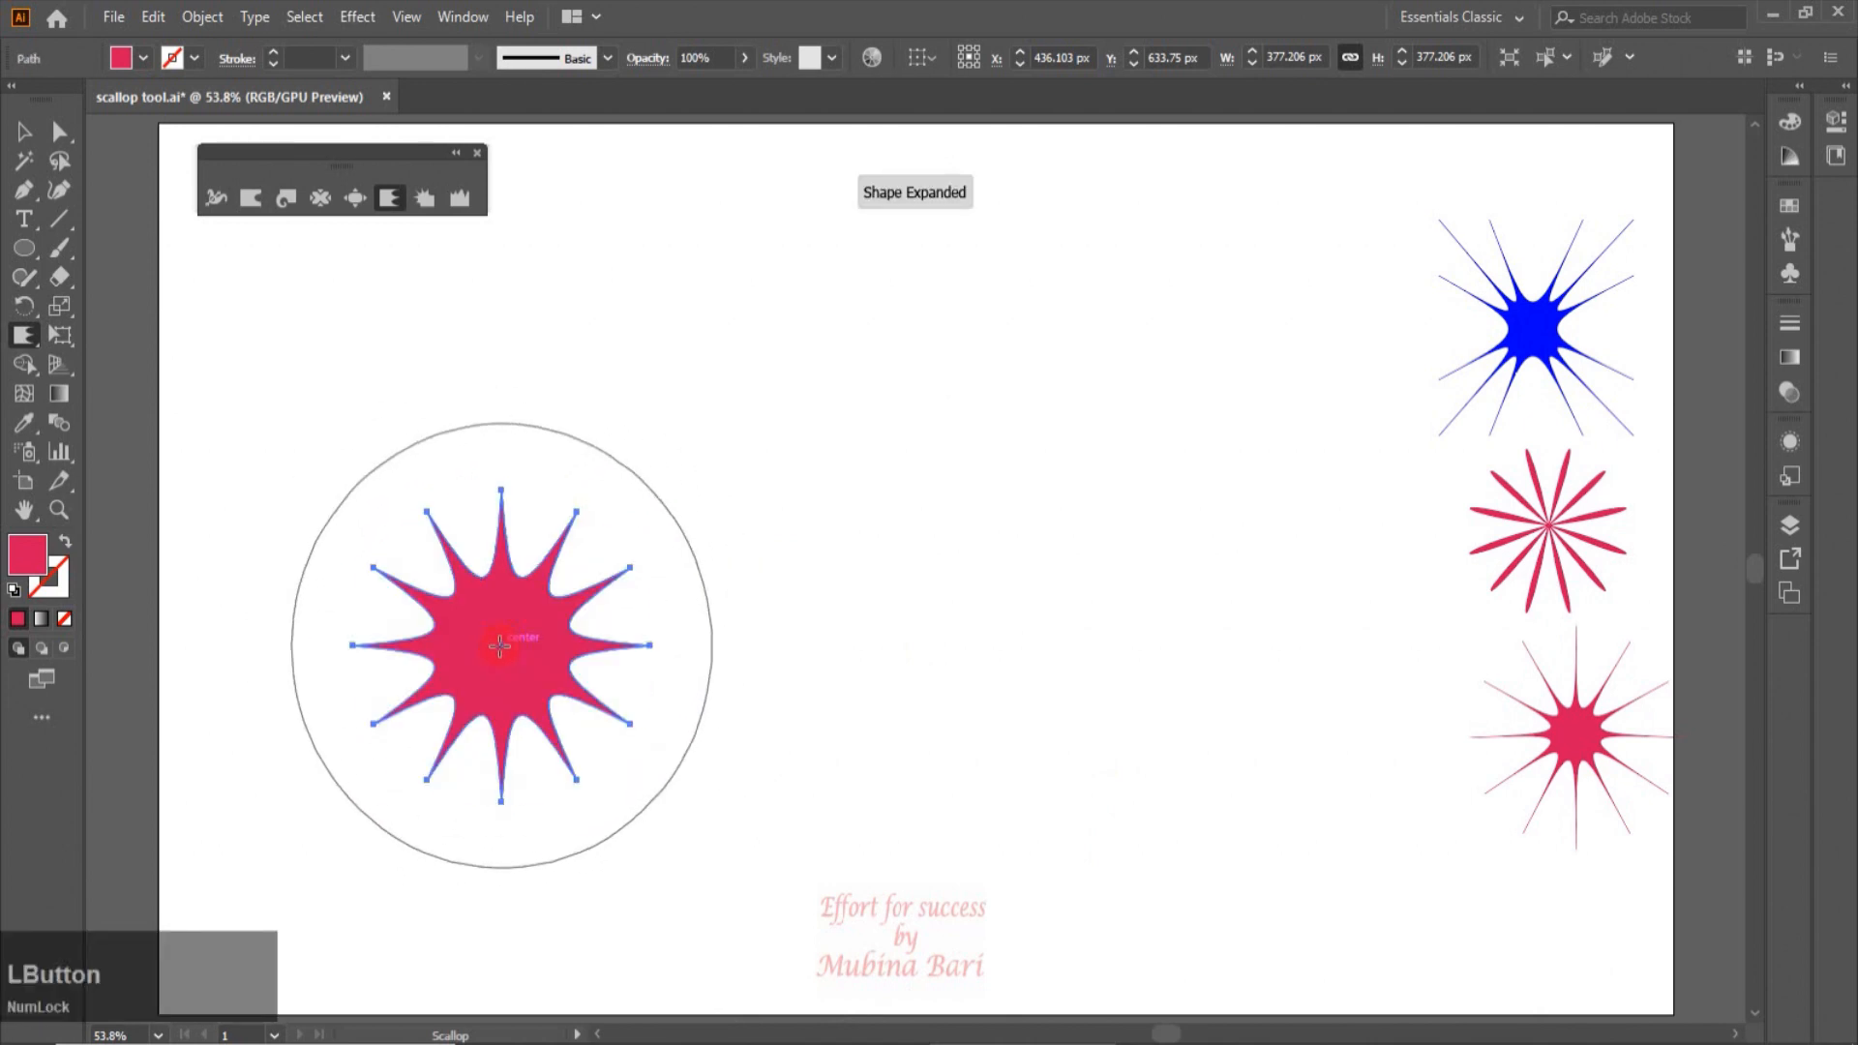
drag(499, 646, 499, 646)
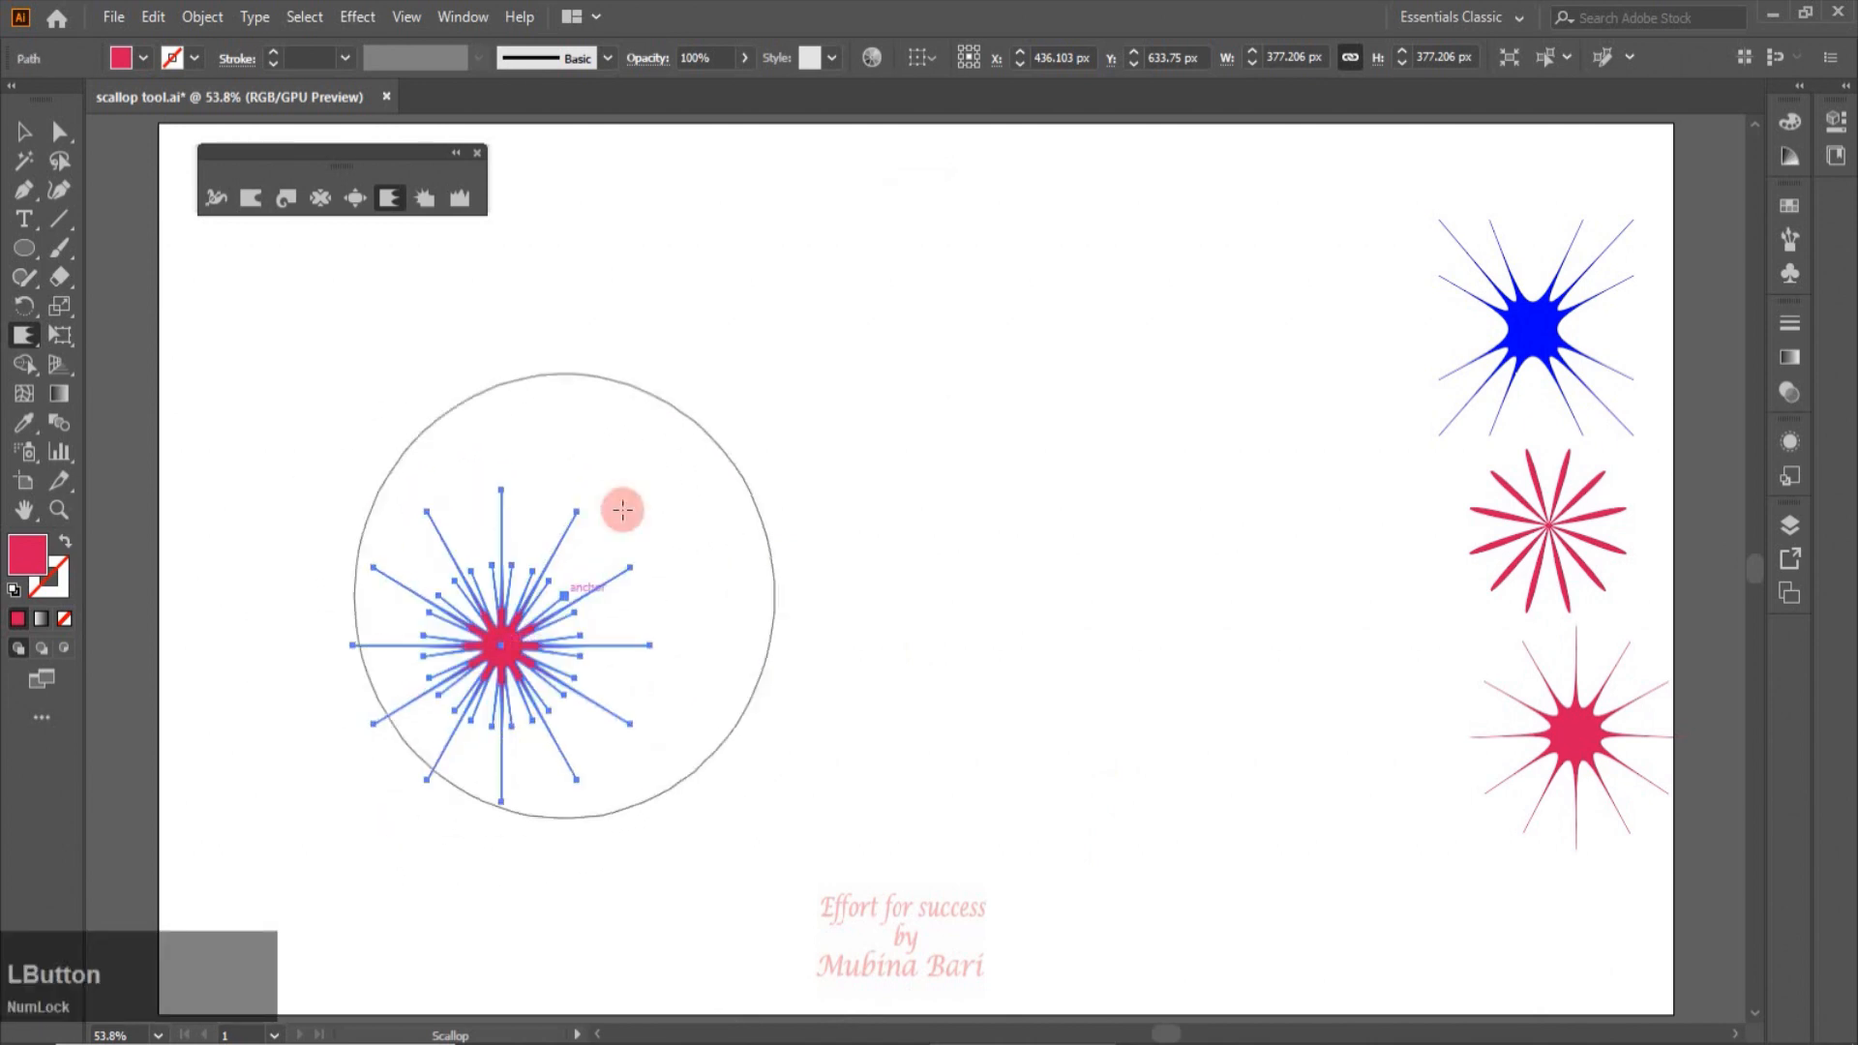
Step: Deselect the double-scalloped star to inspect its layered spikes, and undo both scallop strokes on it
click(25, 130)
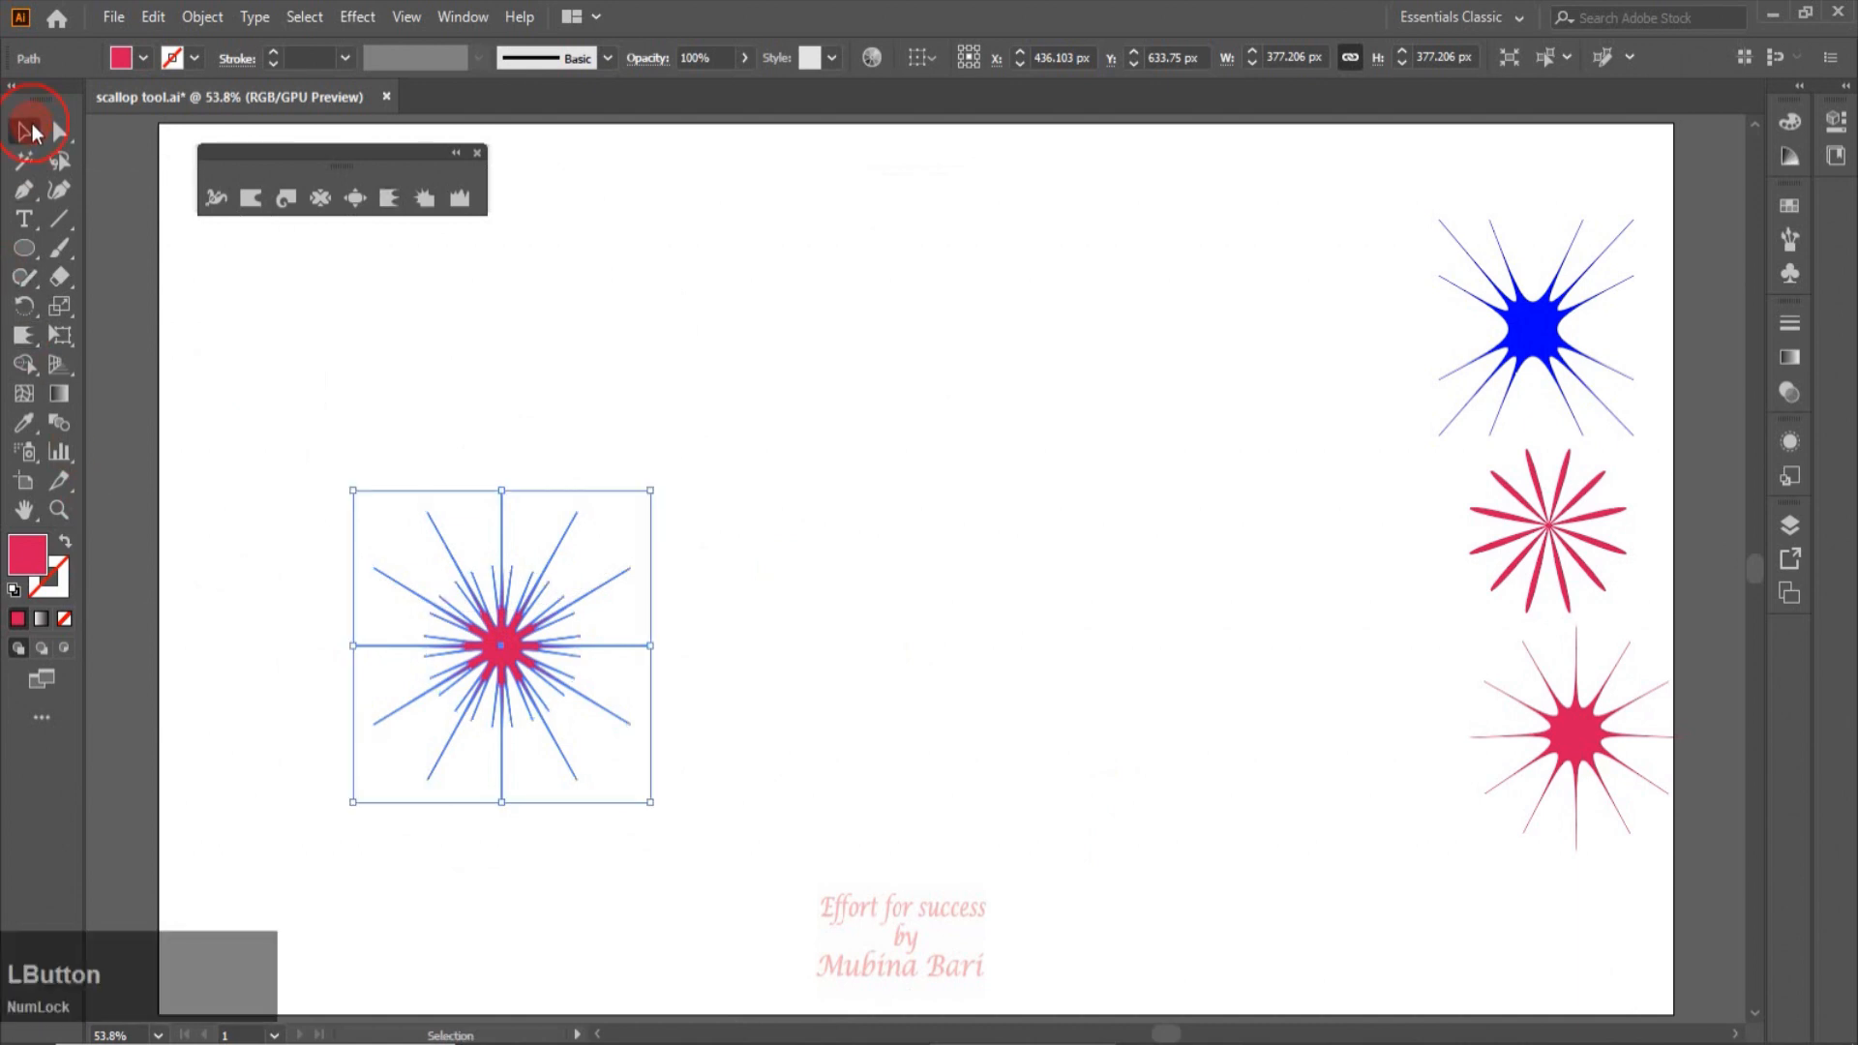
click(1027, 520)
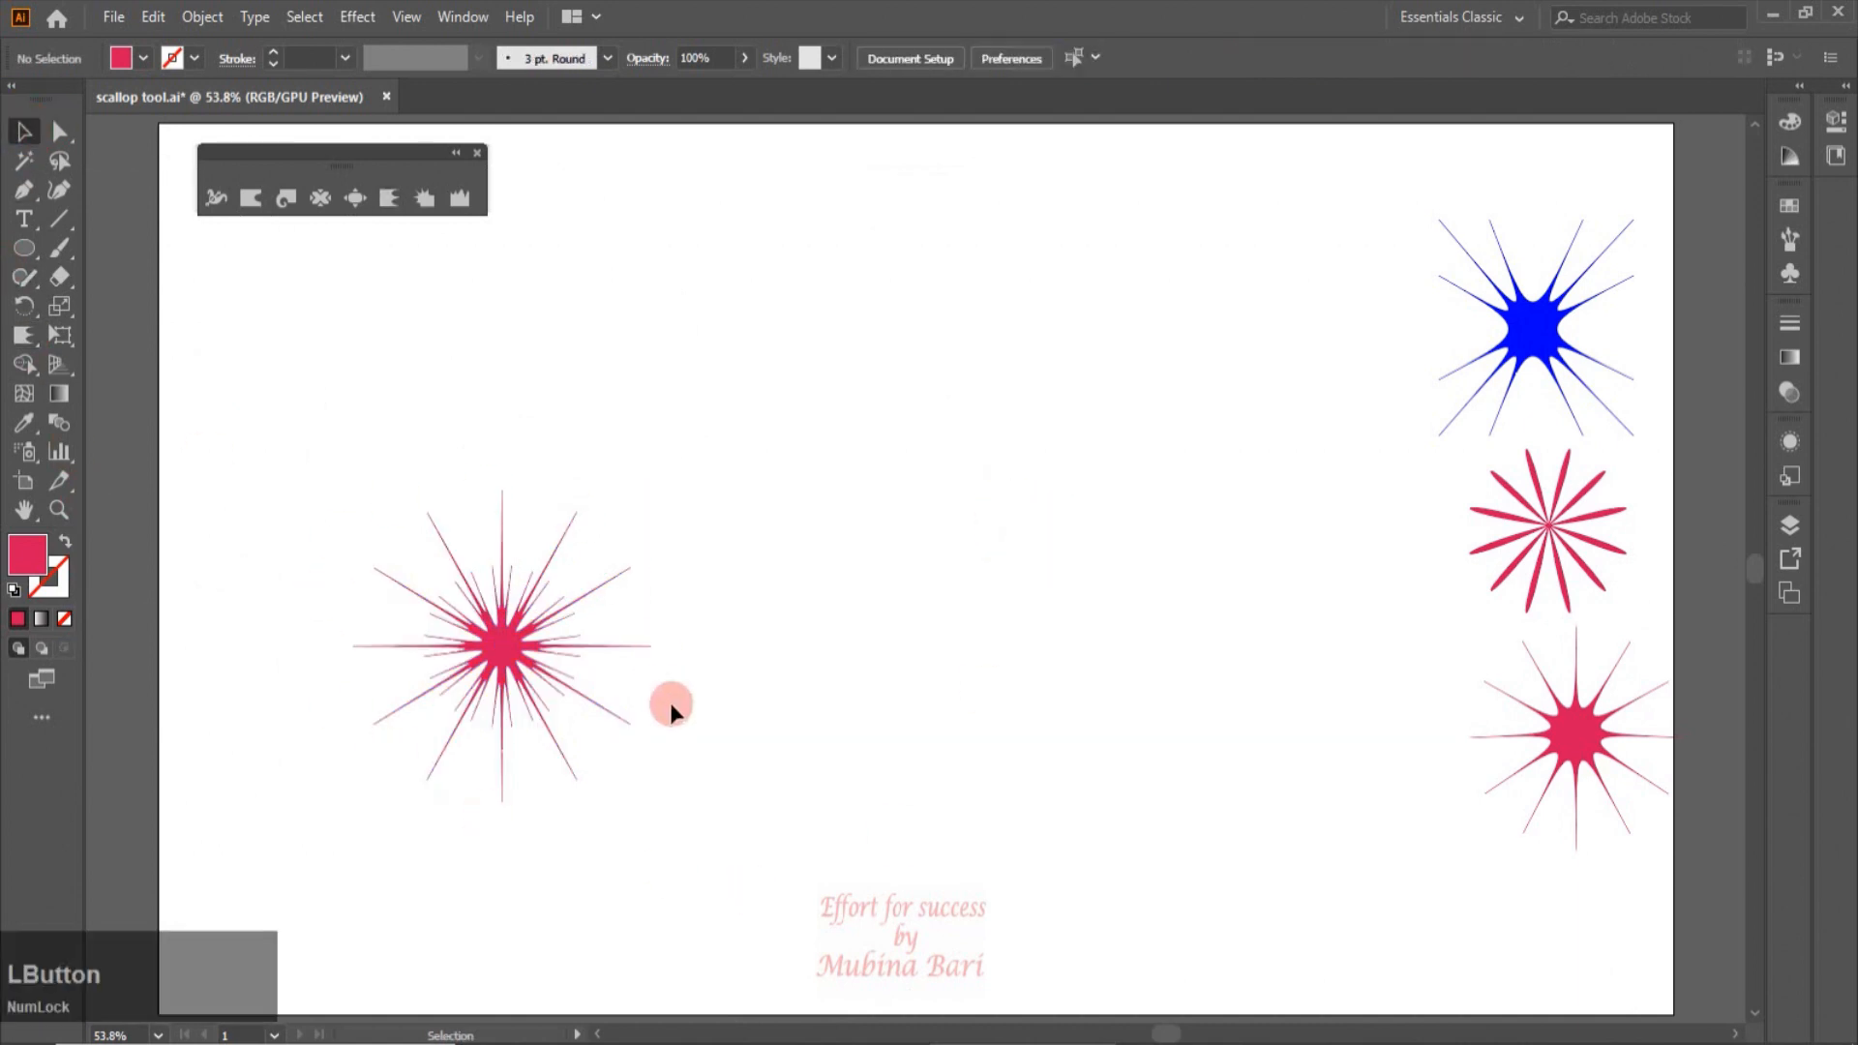
key(a)
click(538, 572)
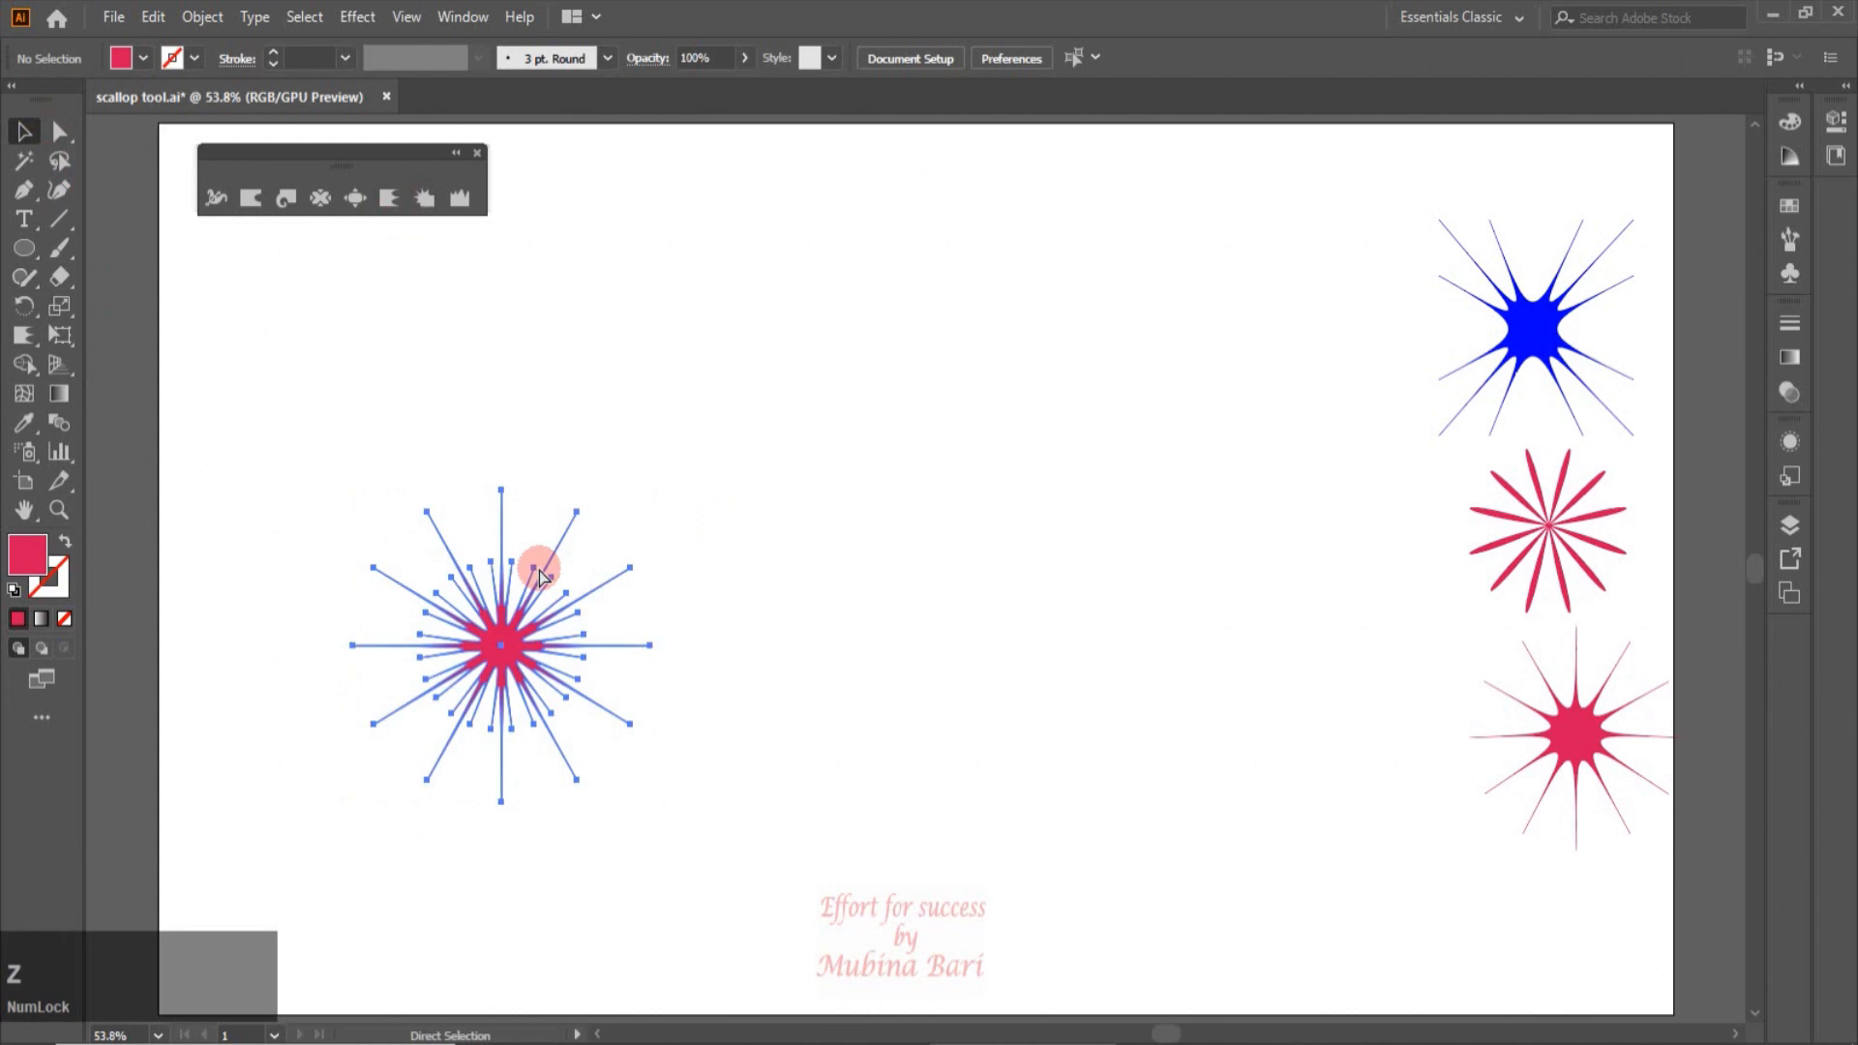
key(ctrl+z)
key(ctrl+z)
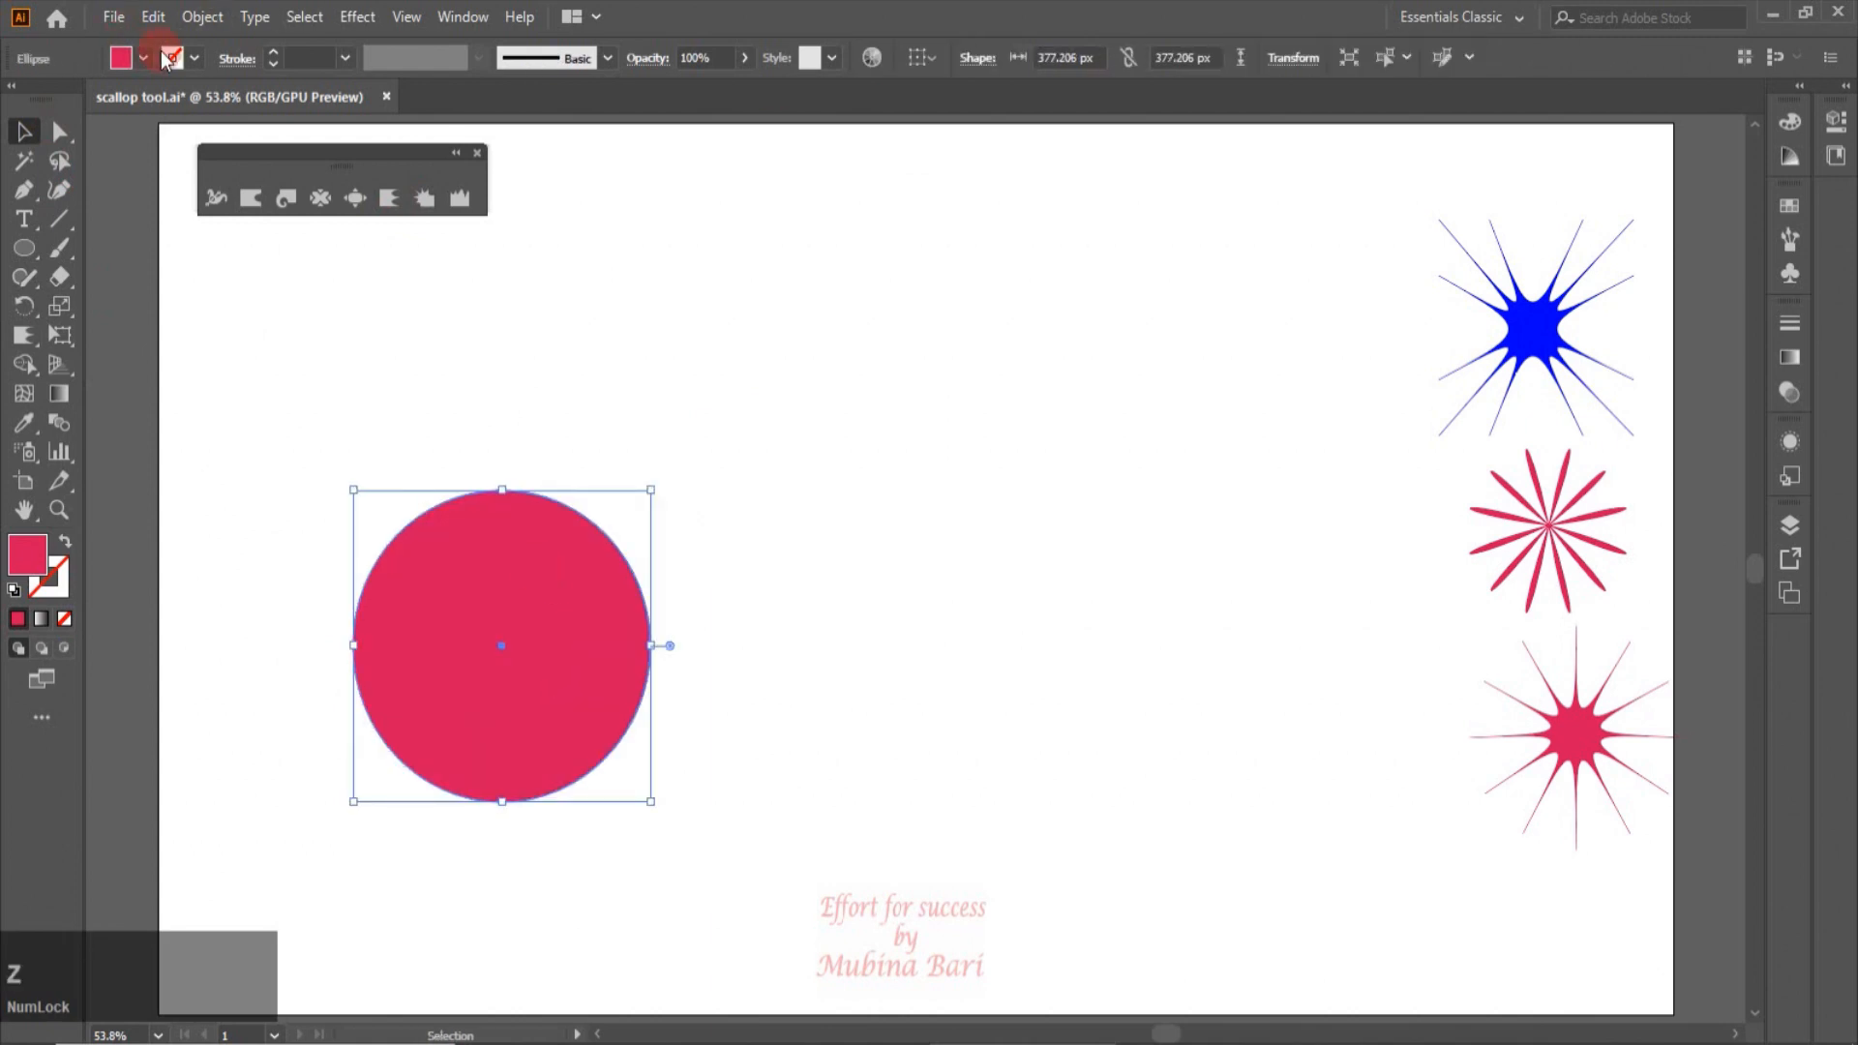
Step: Change the large circle's fill colour to red
click(144, 59)
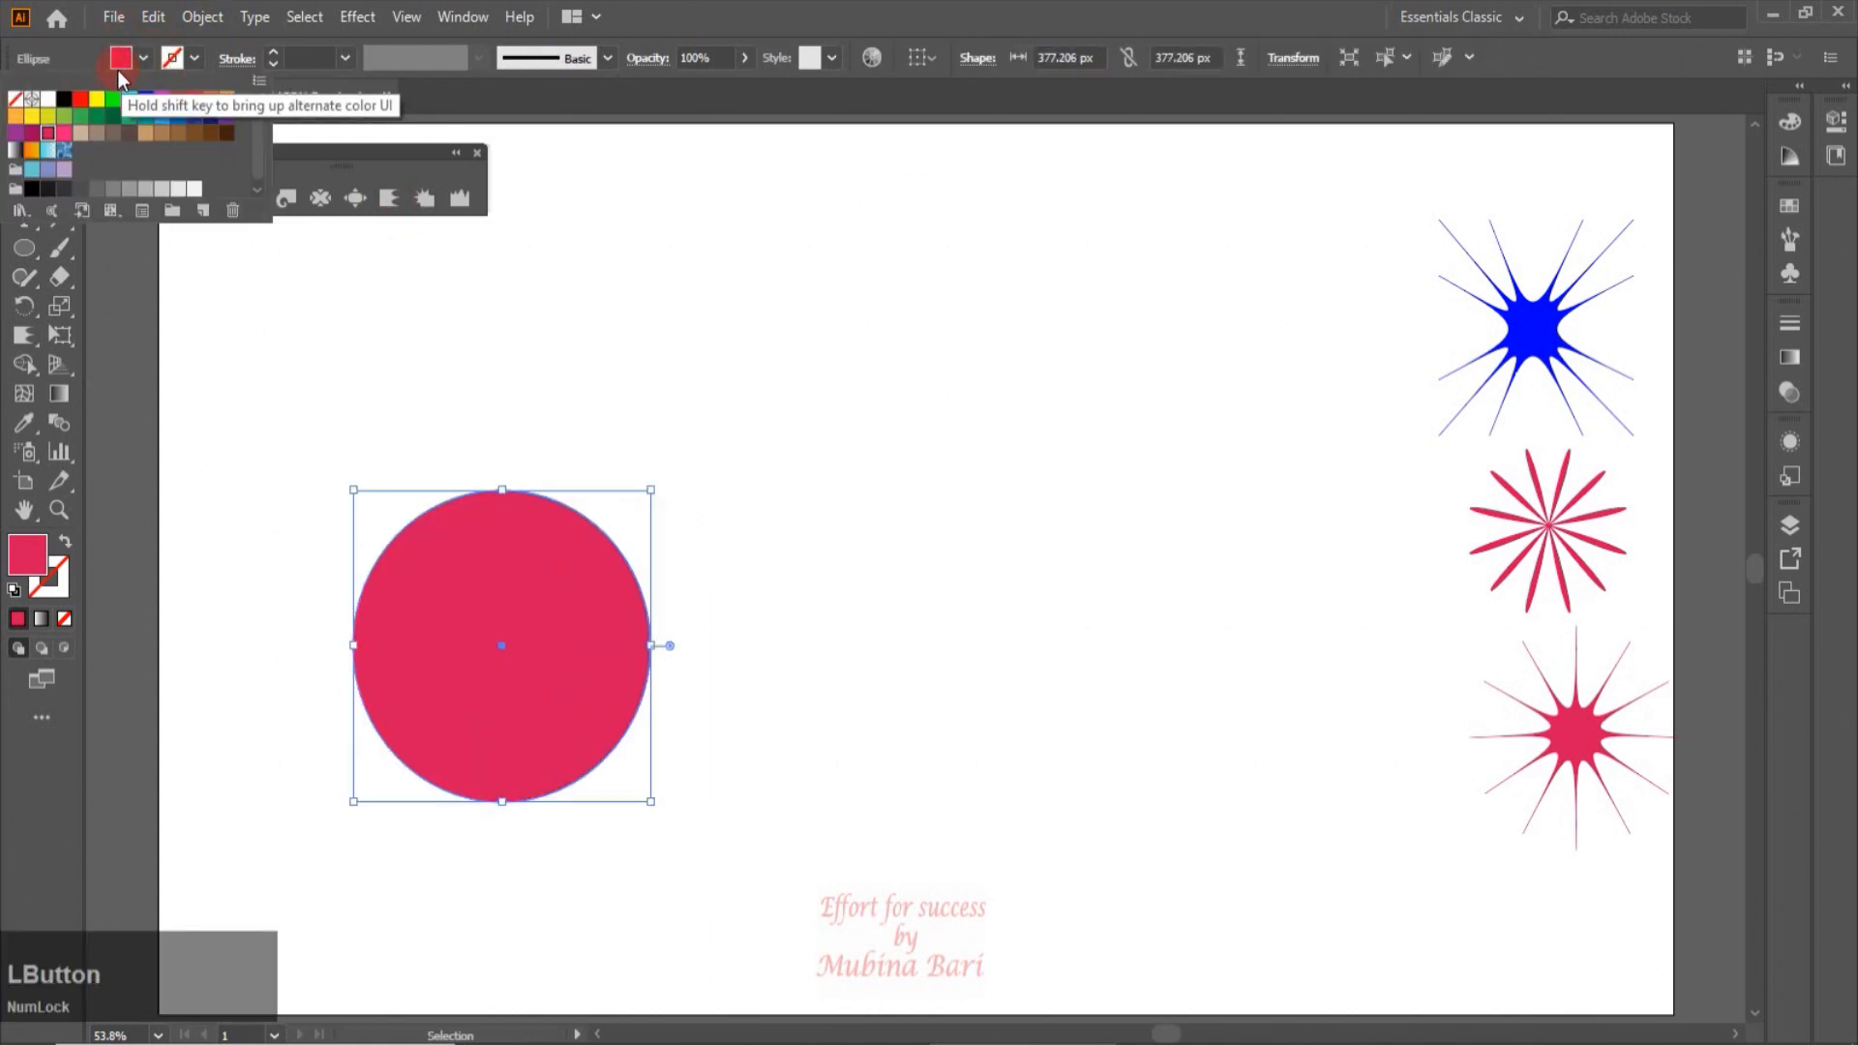
click(80, 105)
click(418, 358)
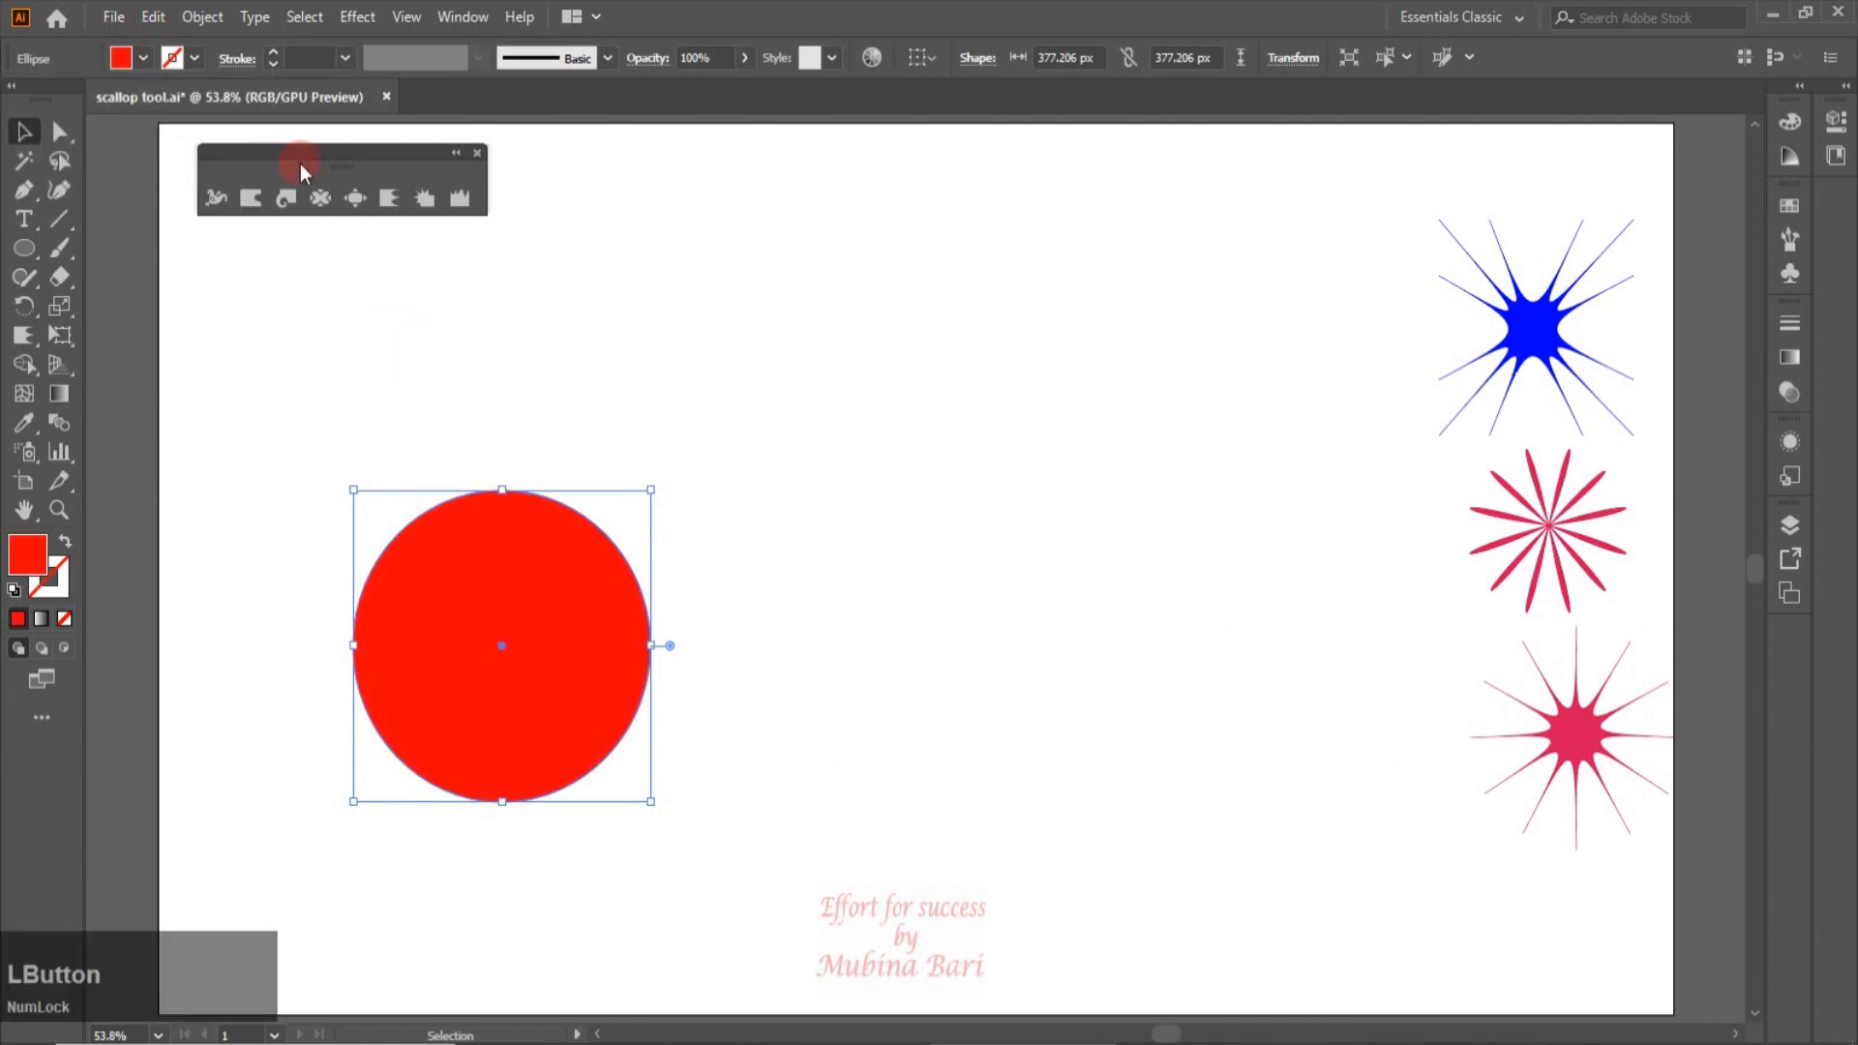
Step: Set the Scallop complexity to 5 and detail to 5, and scallop the red circle from its centre into a dense spiky burst
double_click(385, 200)
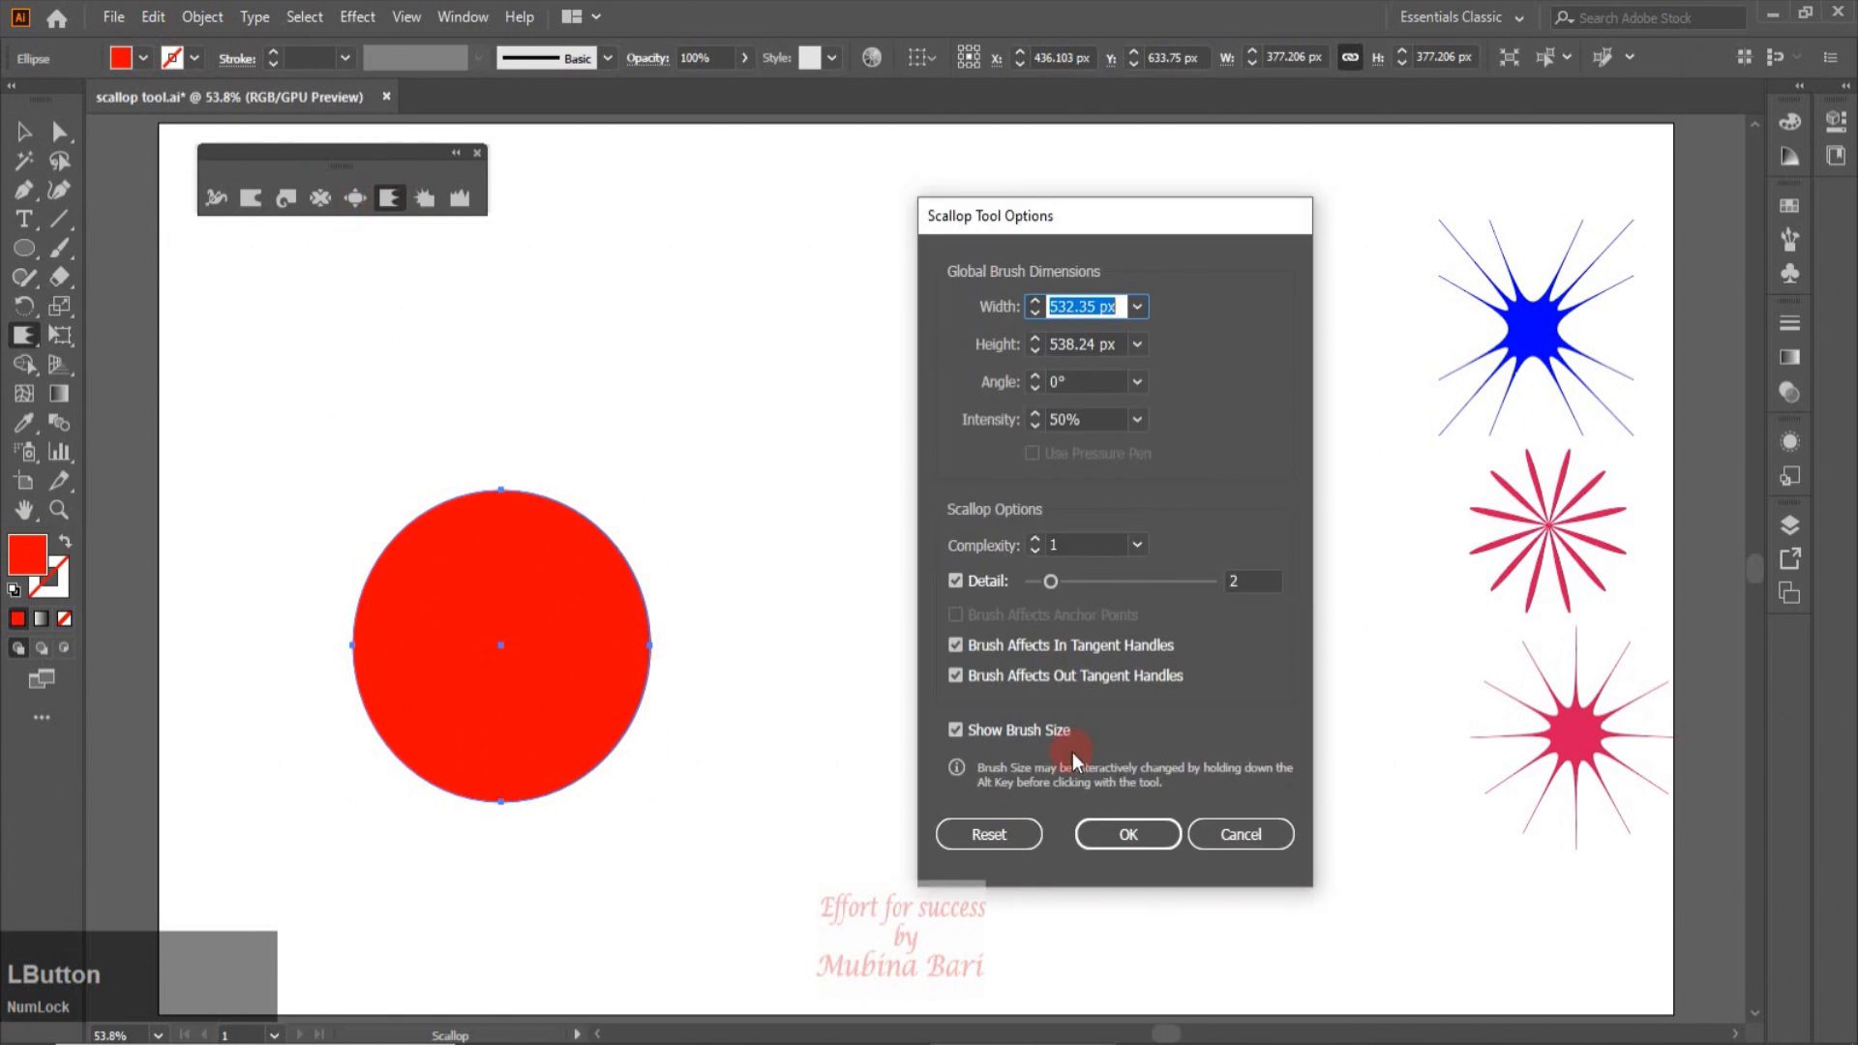
click(1139, 546)
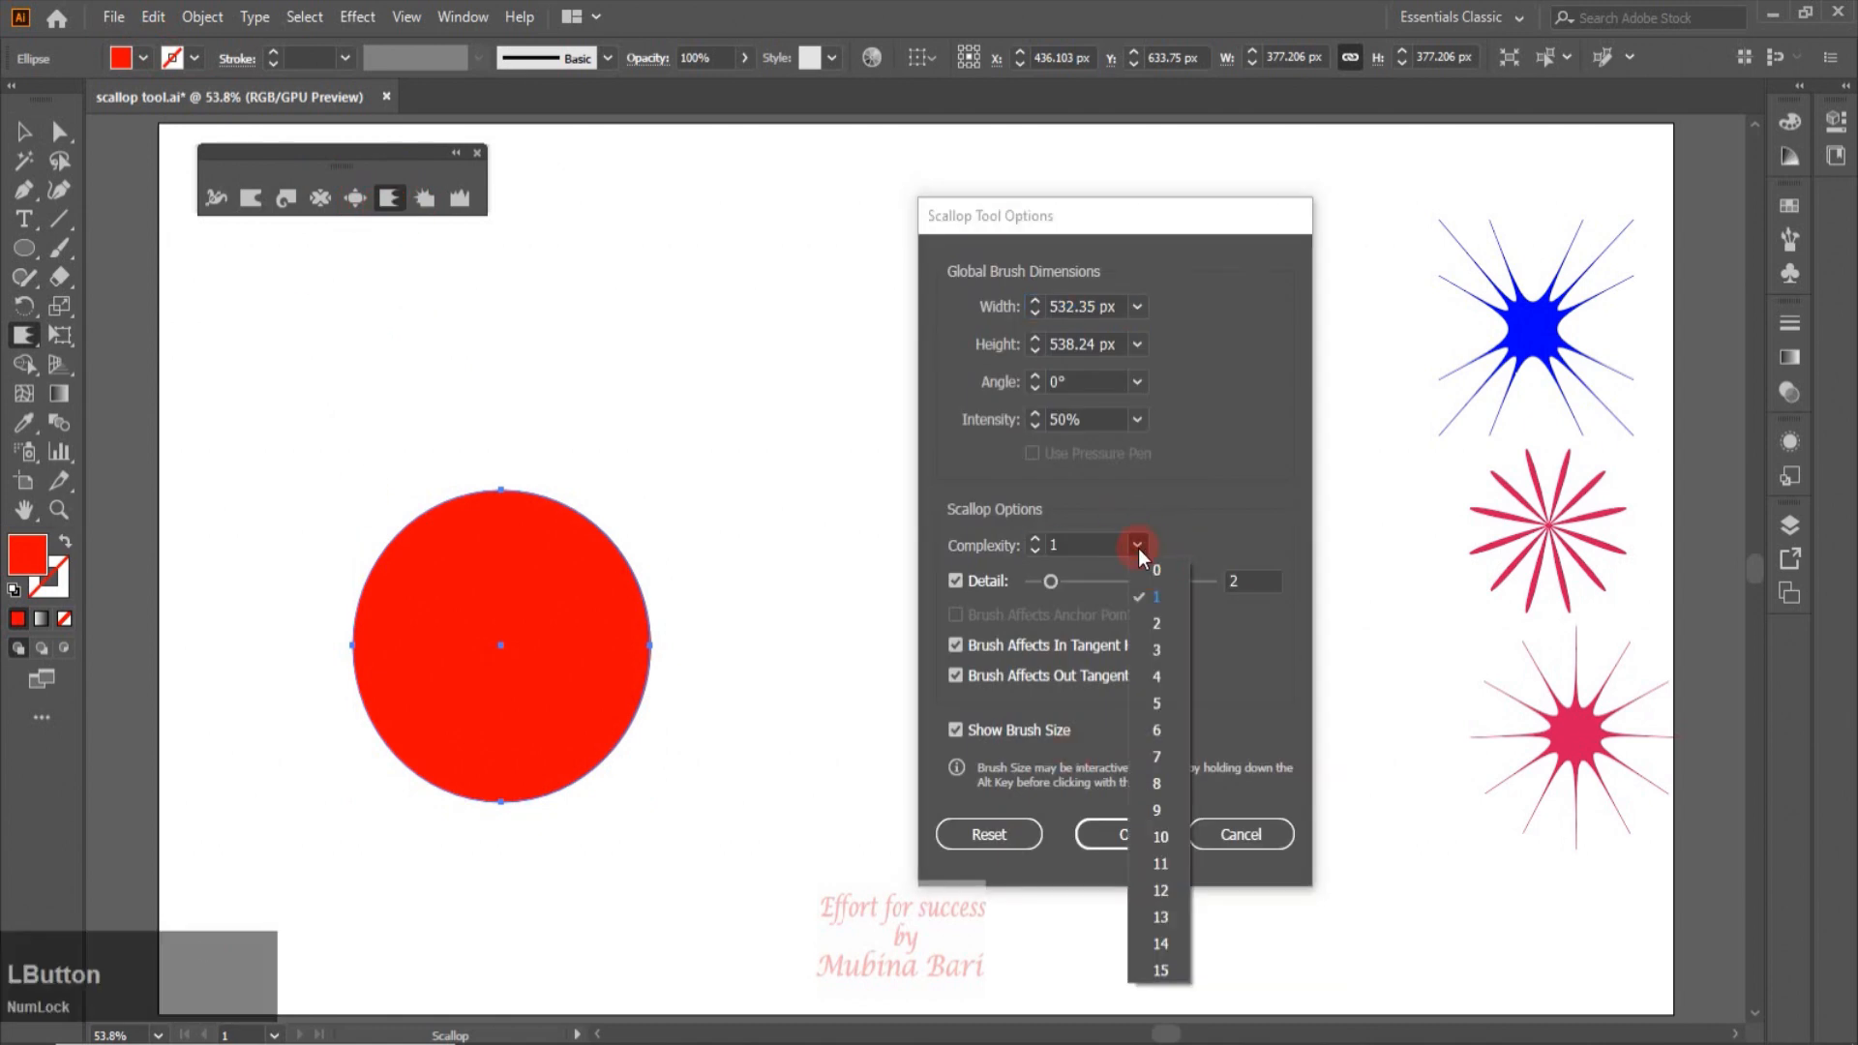
click(1158, 706)
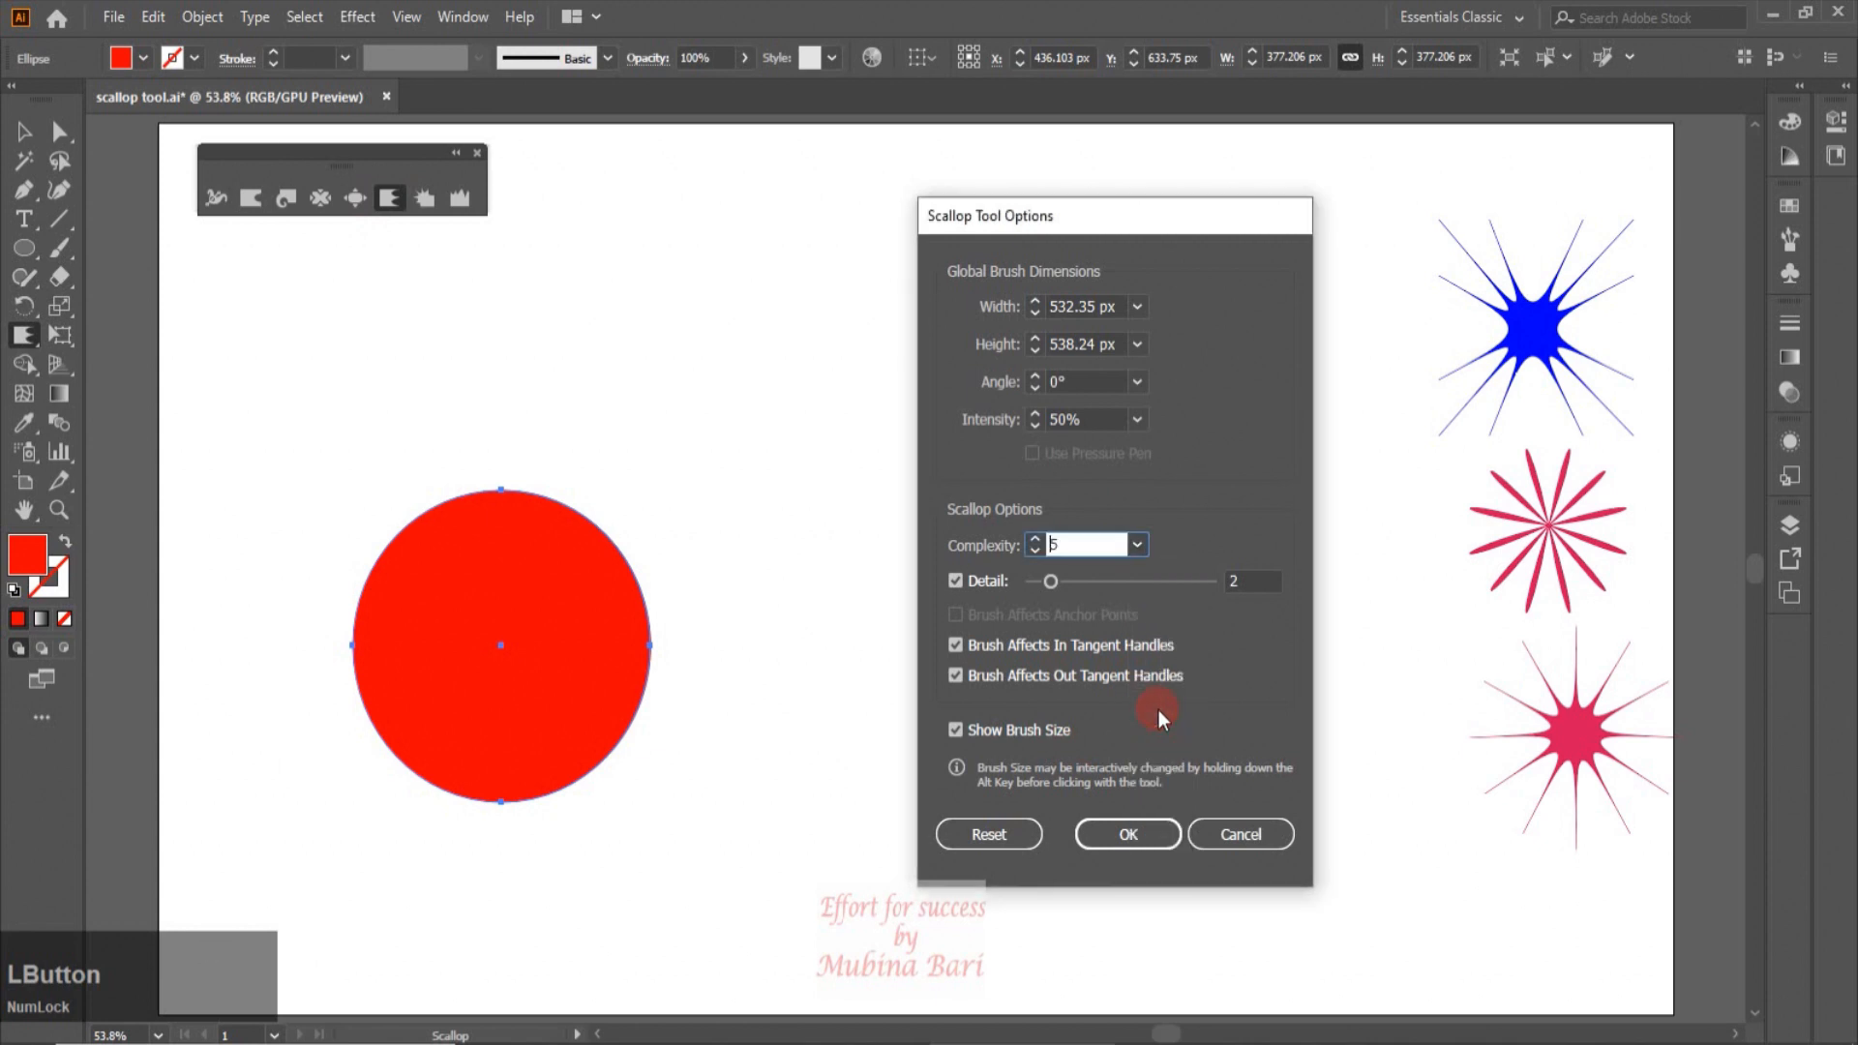
click(1094, 579)
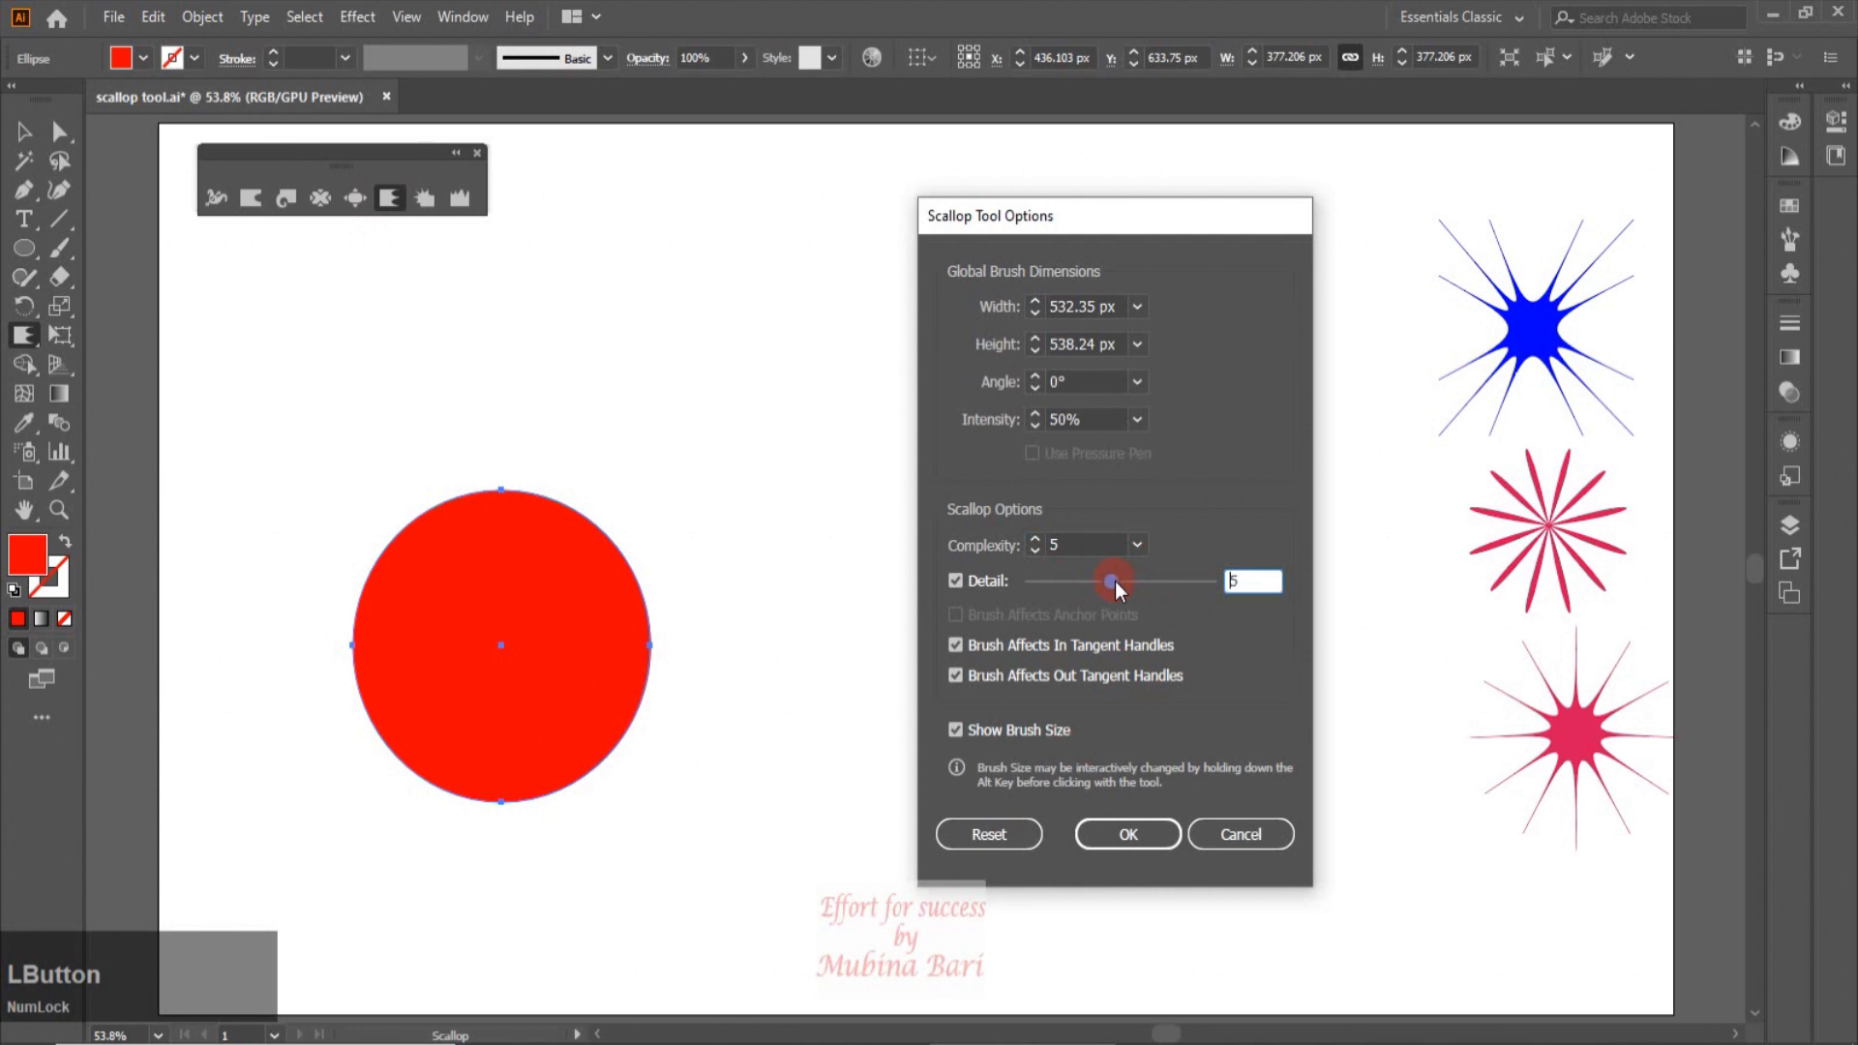
click(1122, 838)
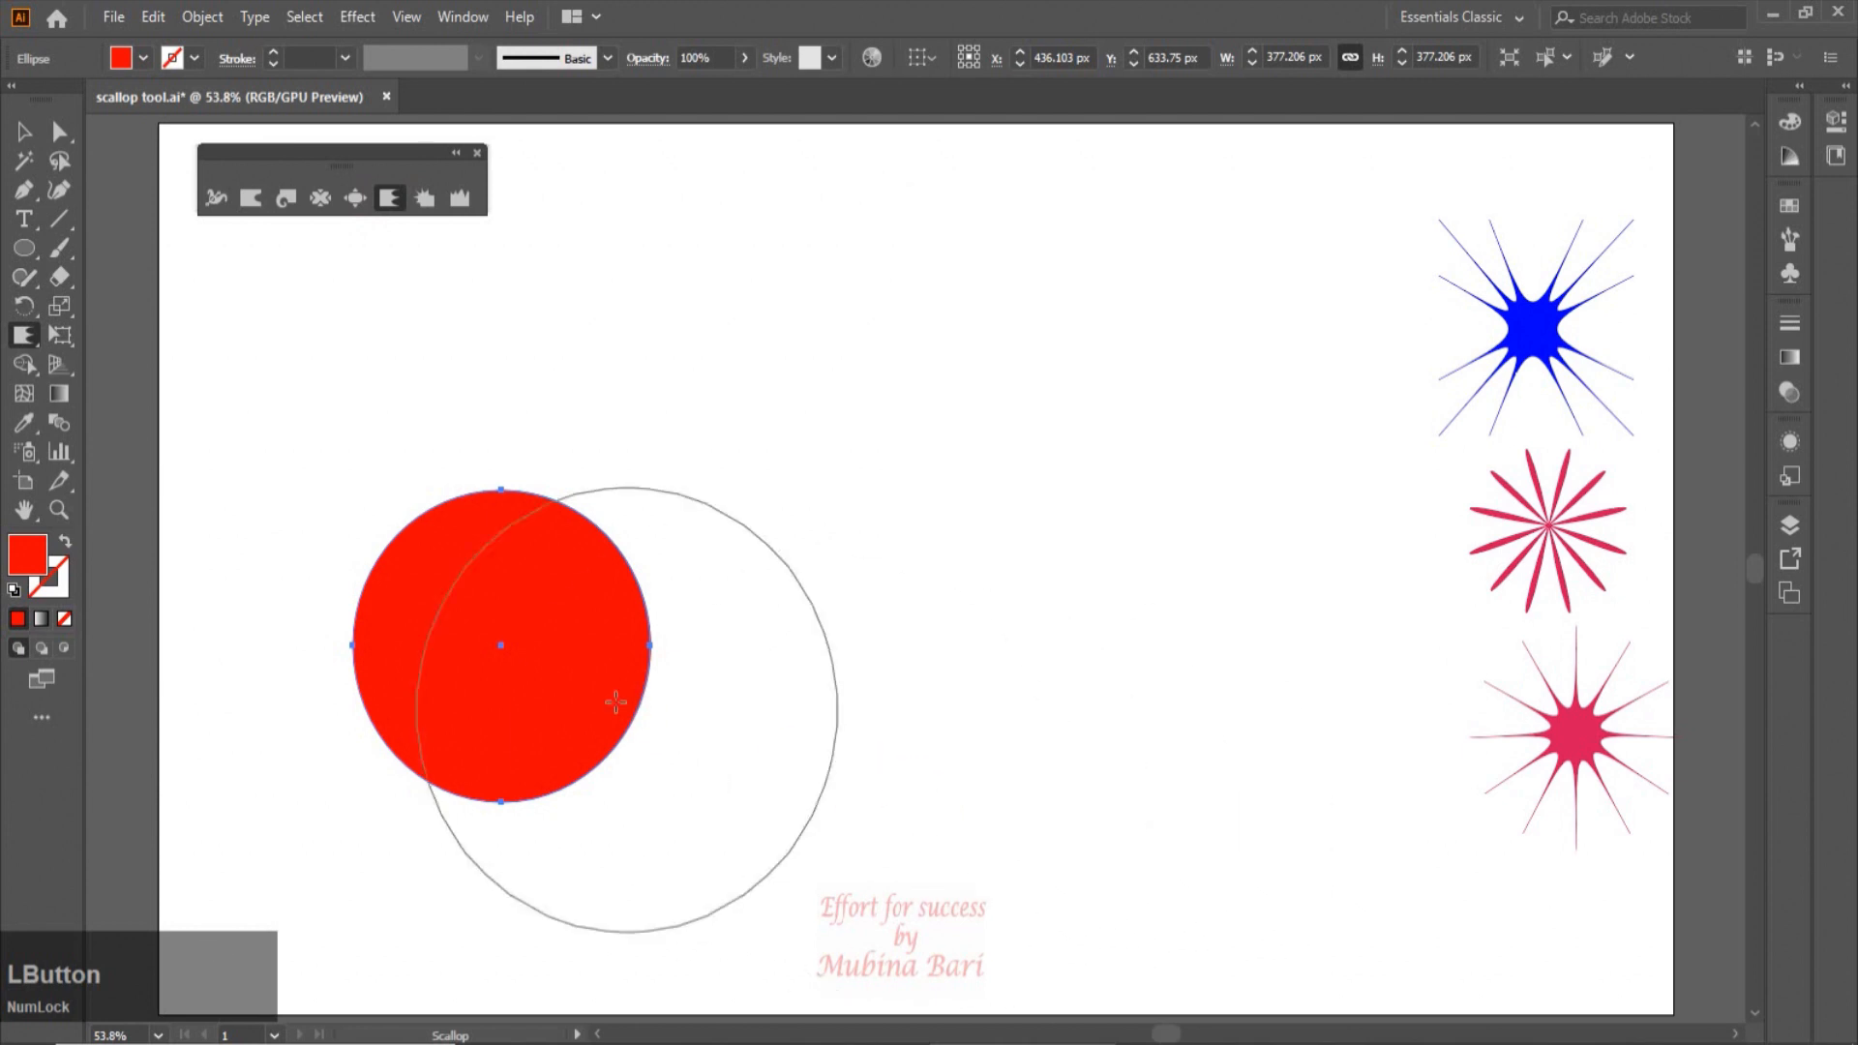
click(501, 648)
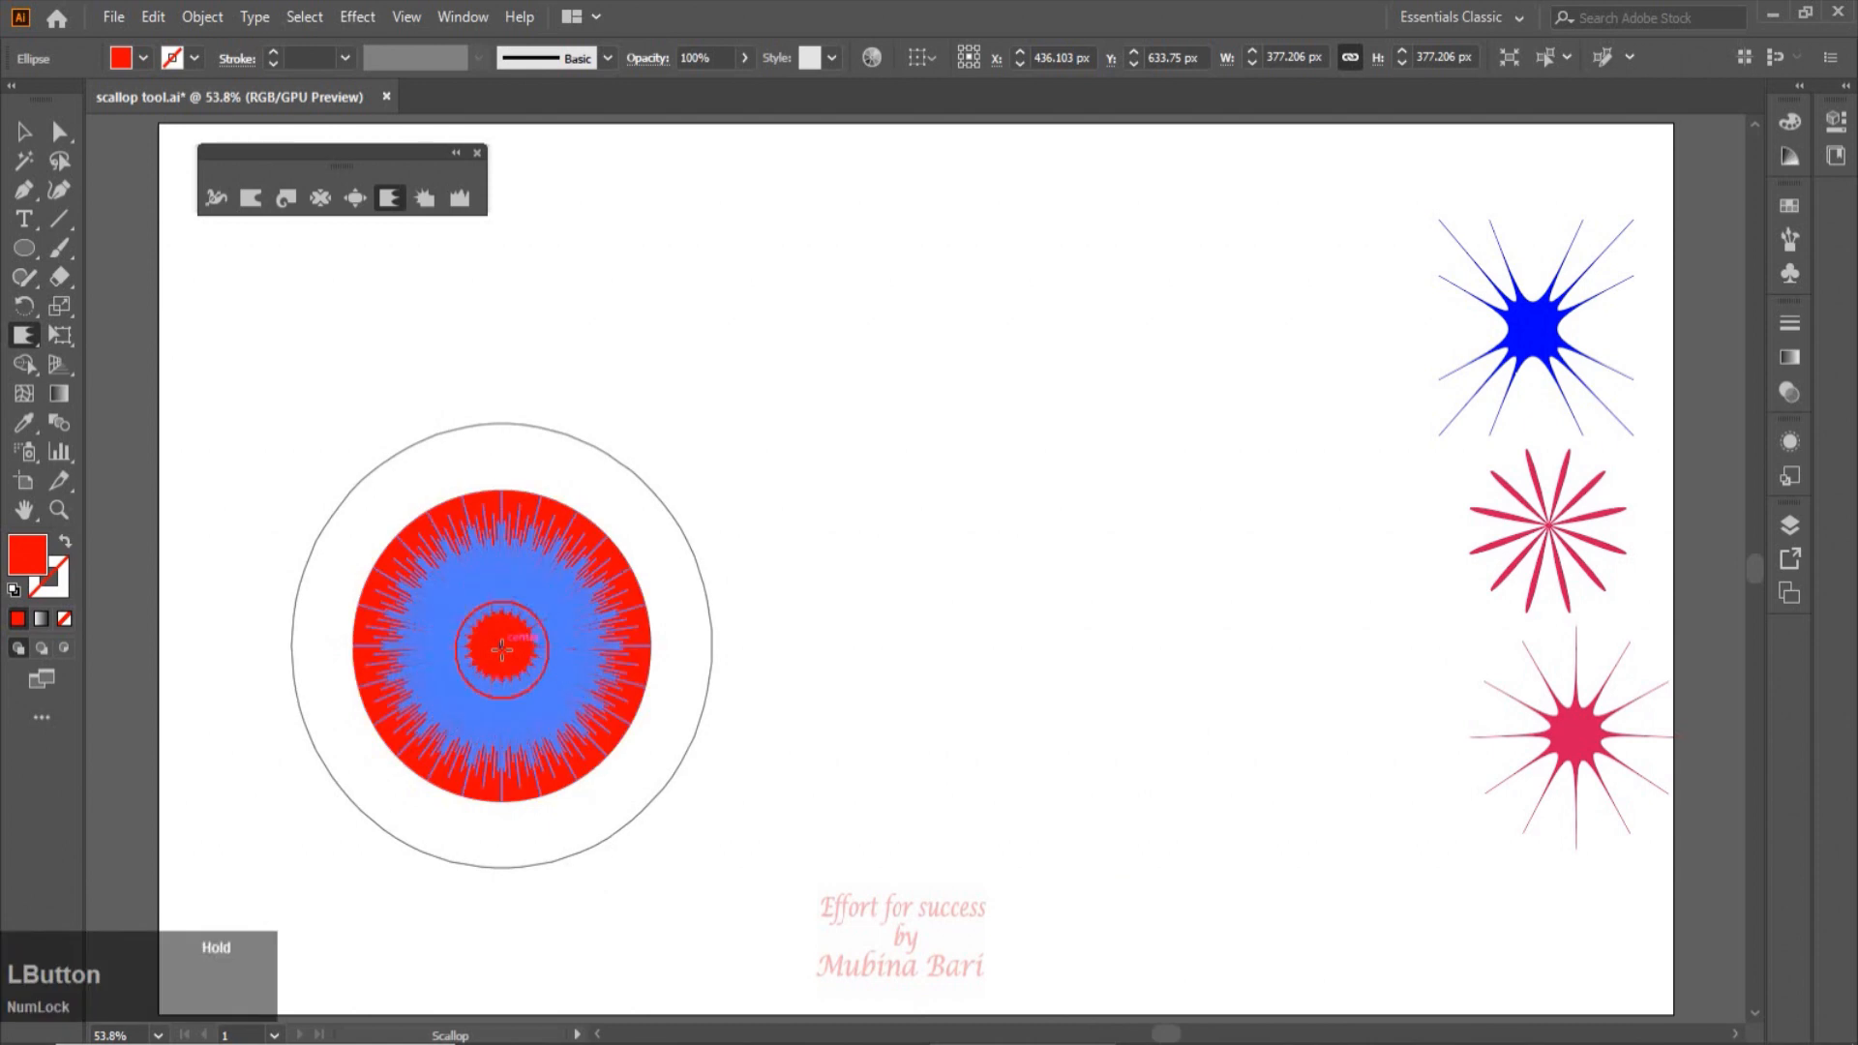
click(24, 133)
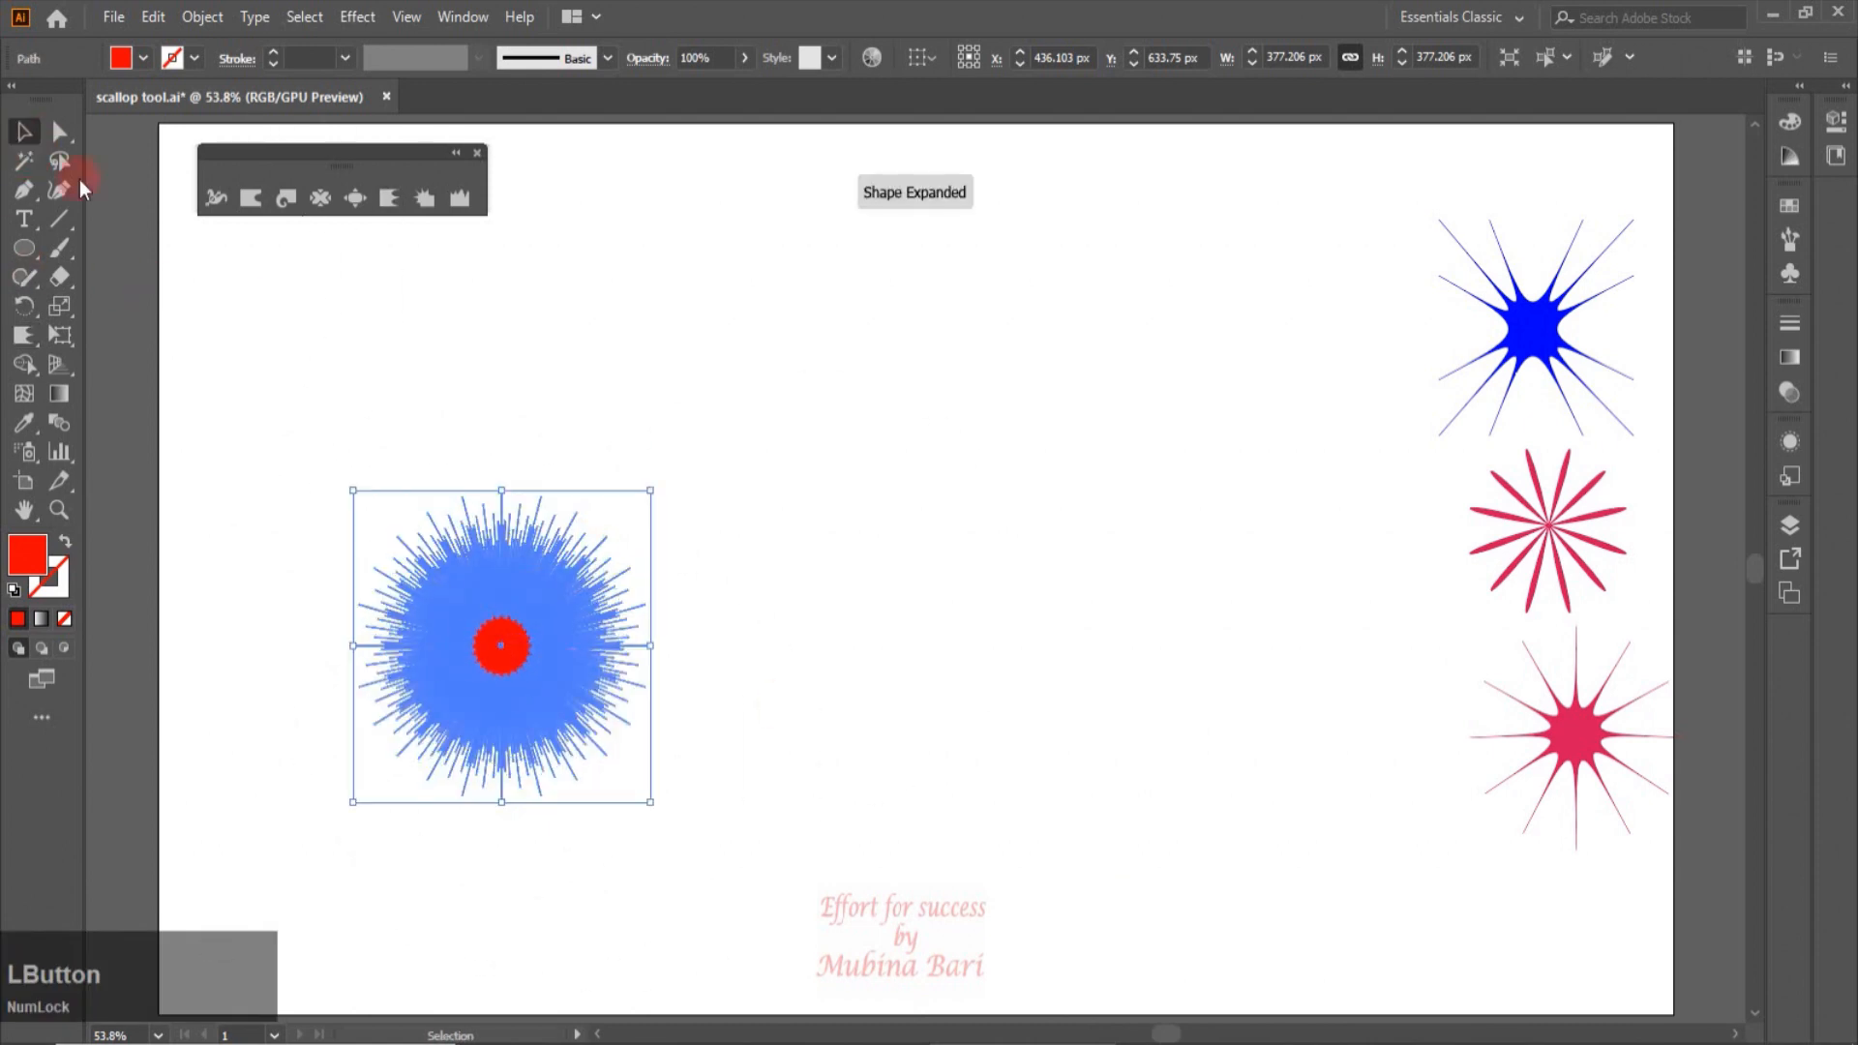
Step: Move the red spiky burst to the upper right of the artboard, beside the blue star, and deselect it
click(753, 265)
click(809, 681)
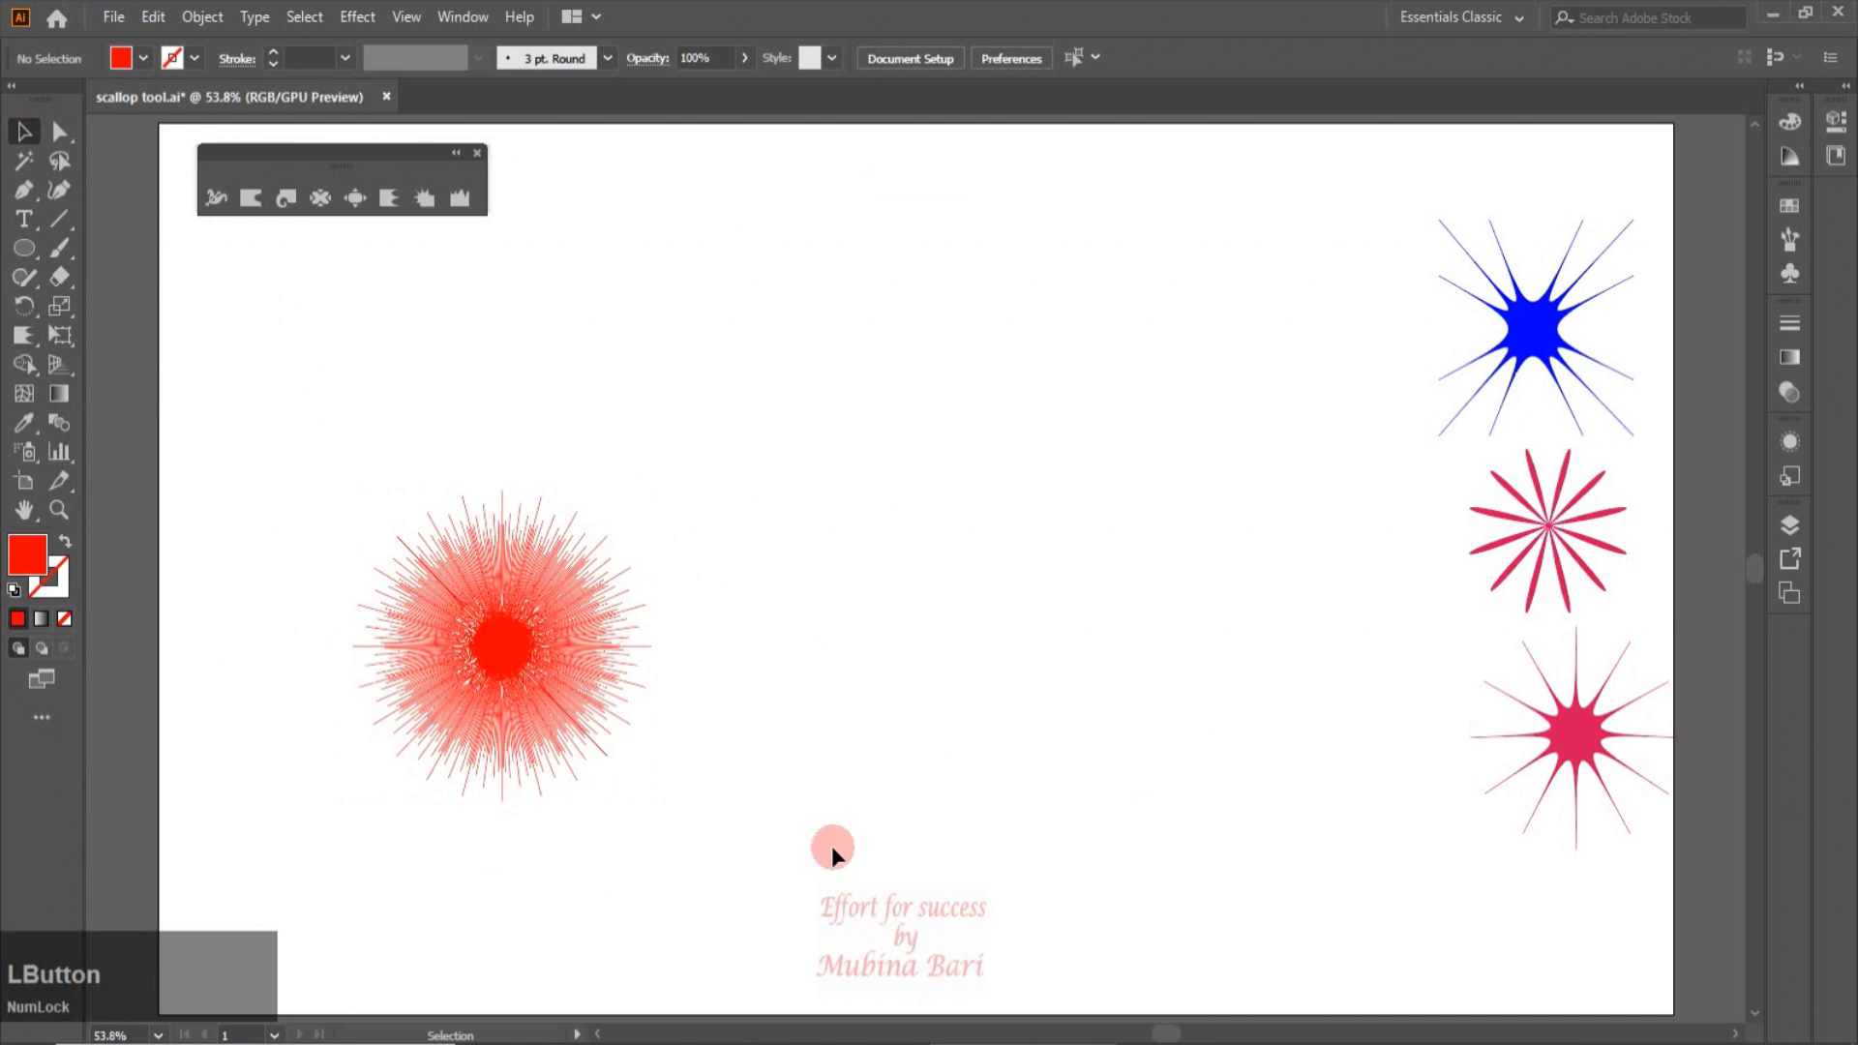
drag(549, 743, 1308, 432)
click(952, 634)
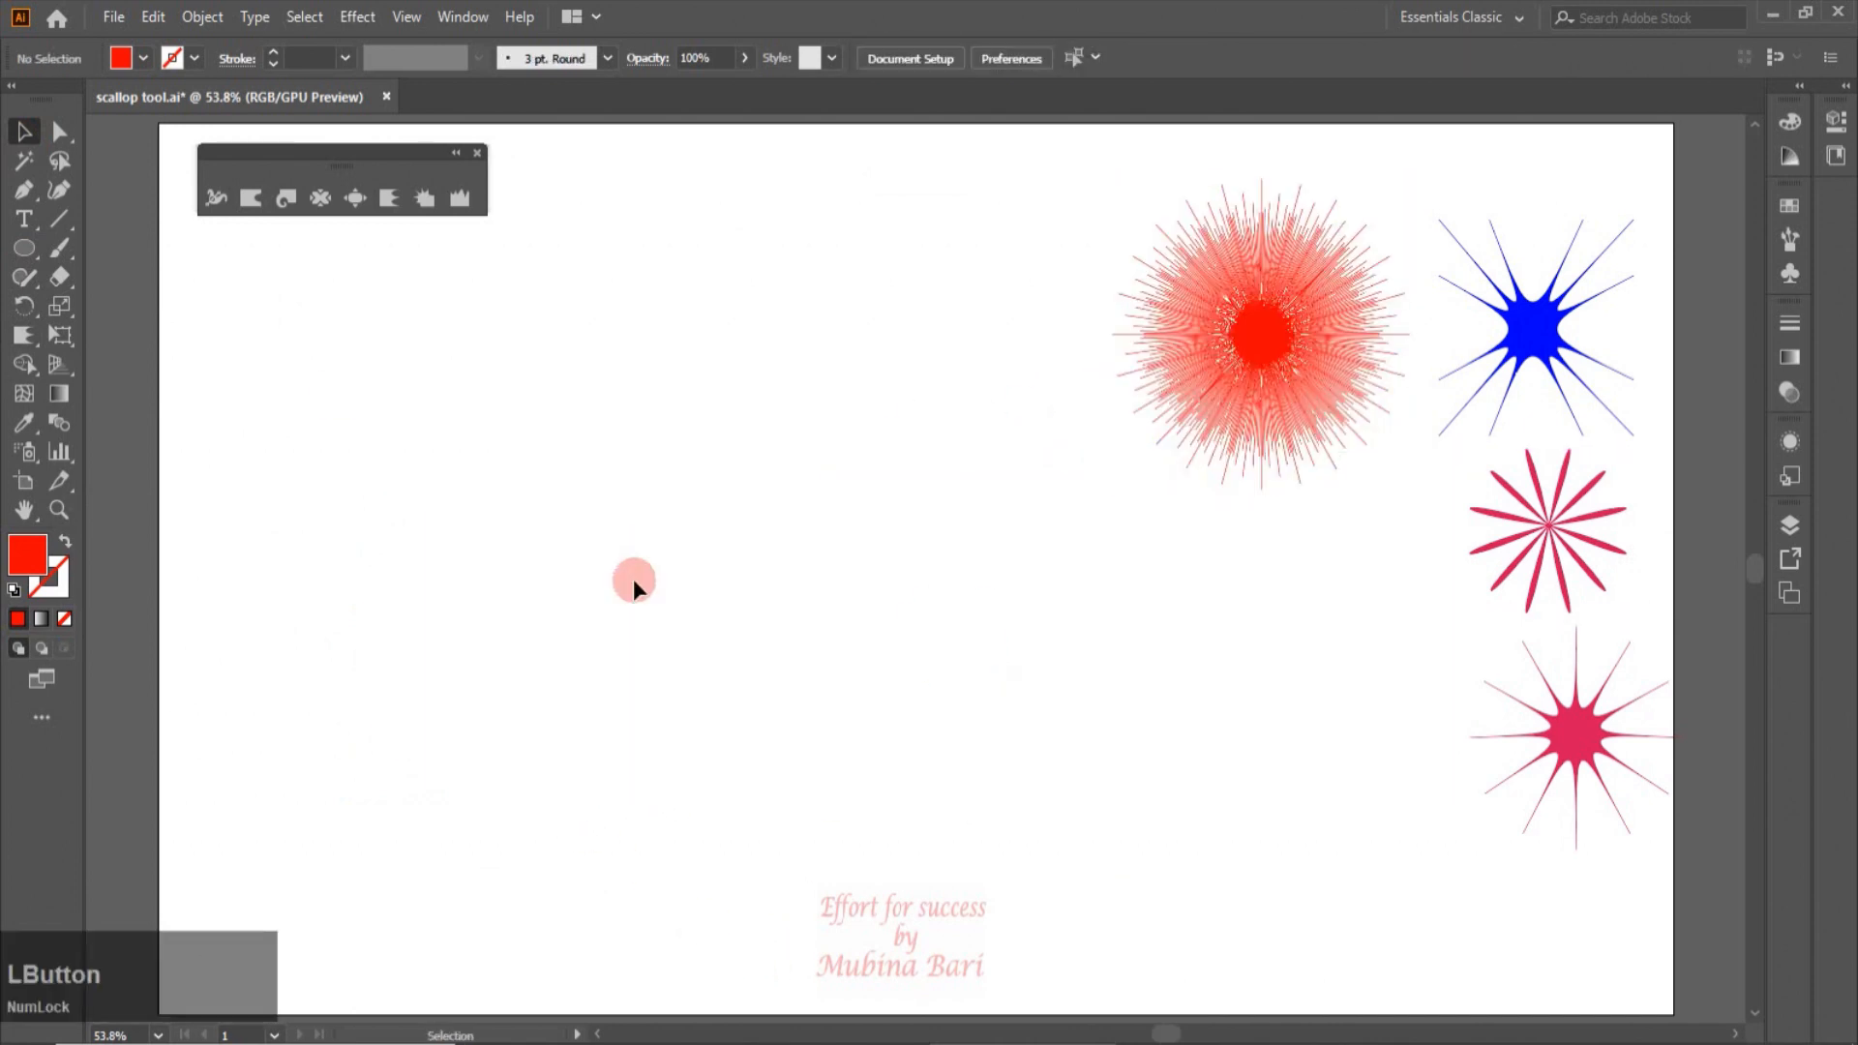
key(Delete)
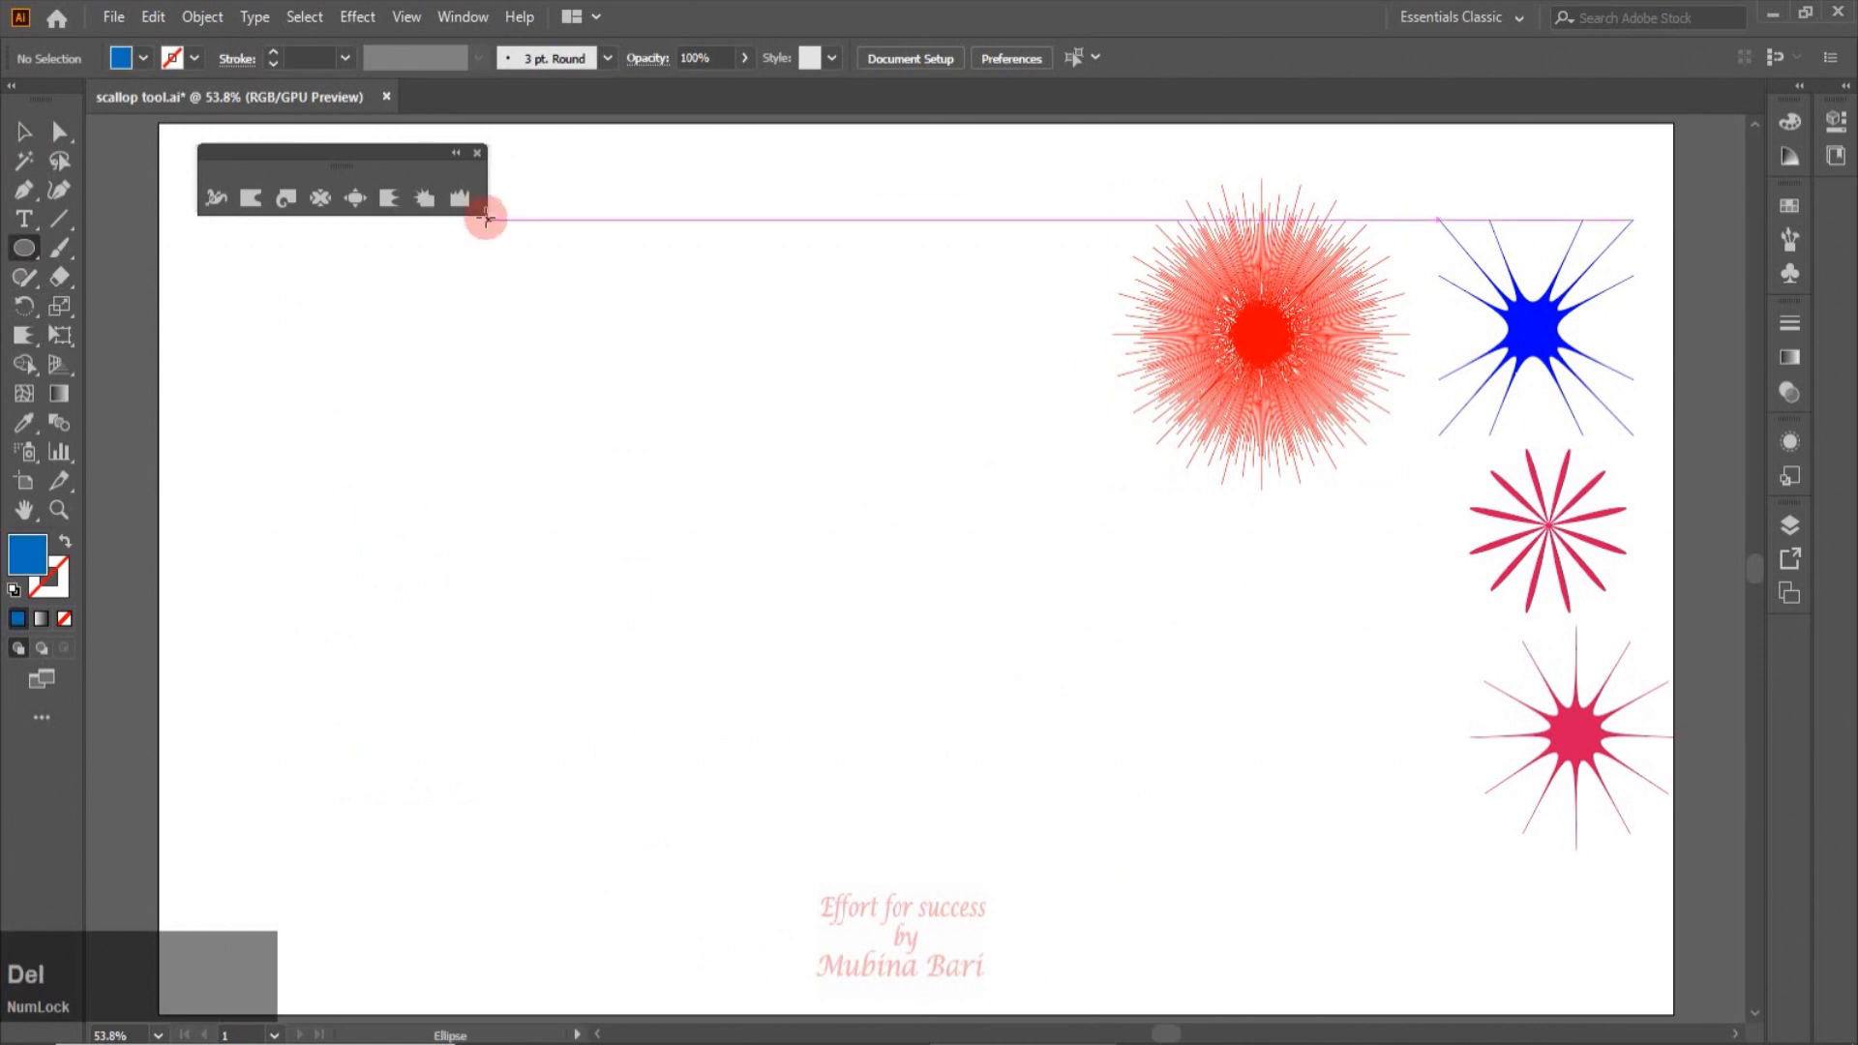
Step: Draw a blue rectangle about 379 by 350 px in the empty left half of the artboard
click(25, 249)
click(32, 250)
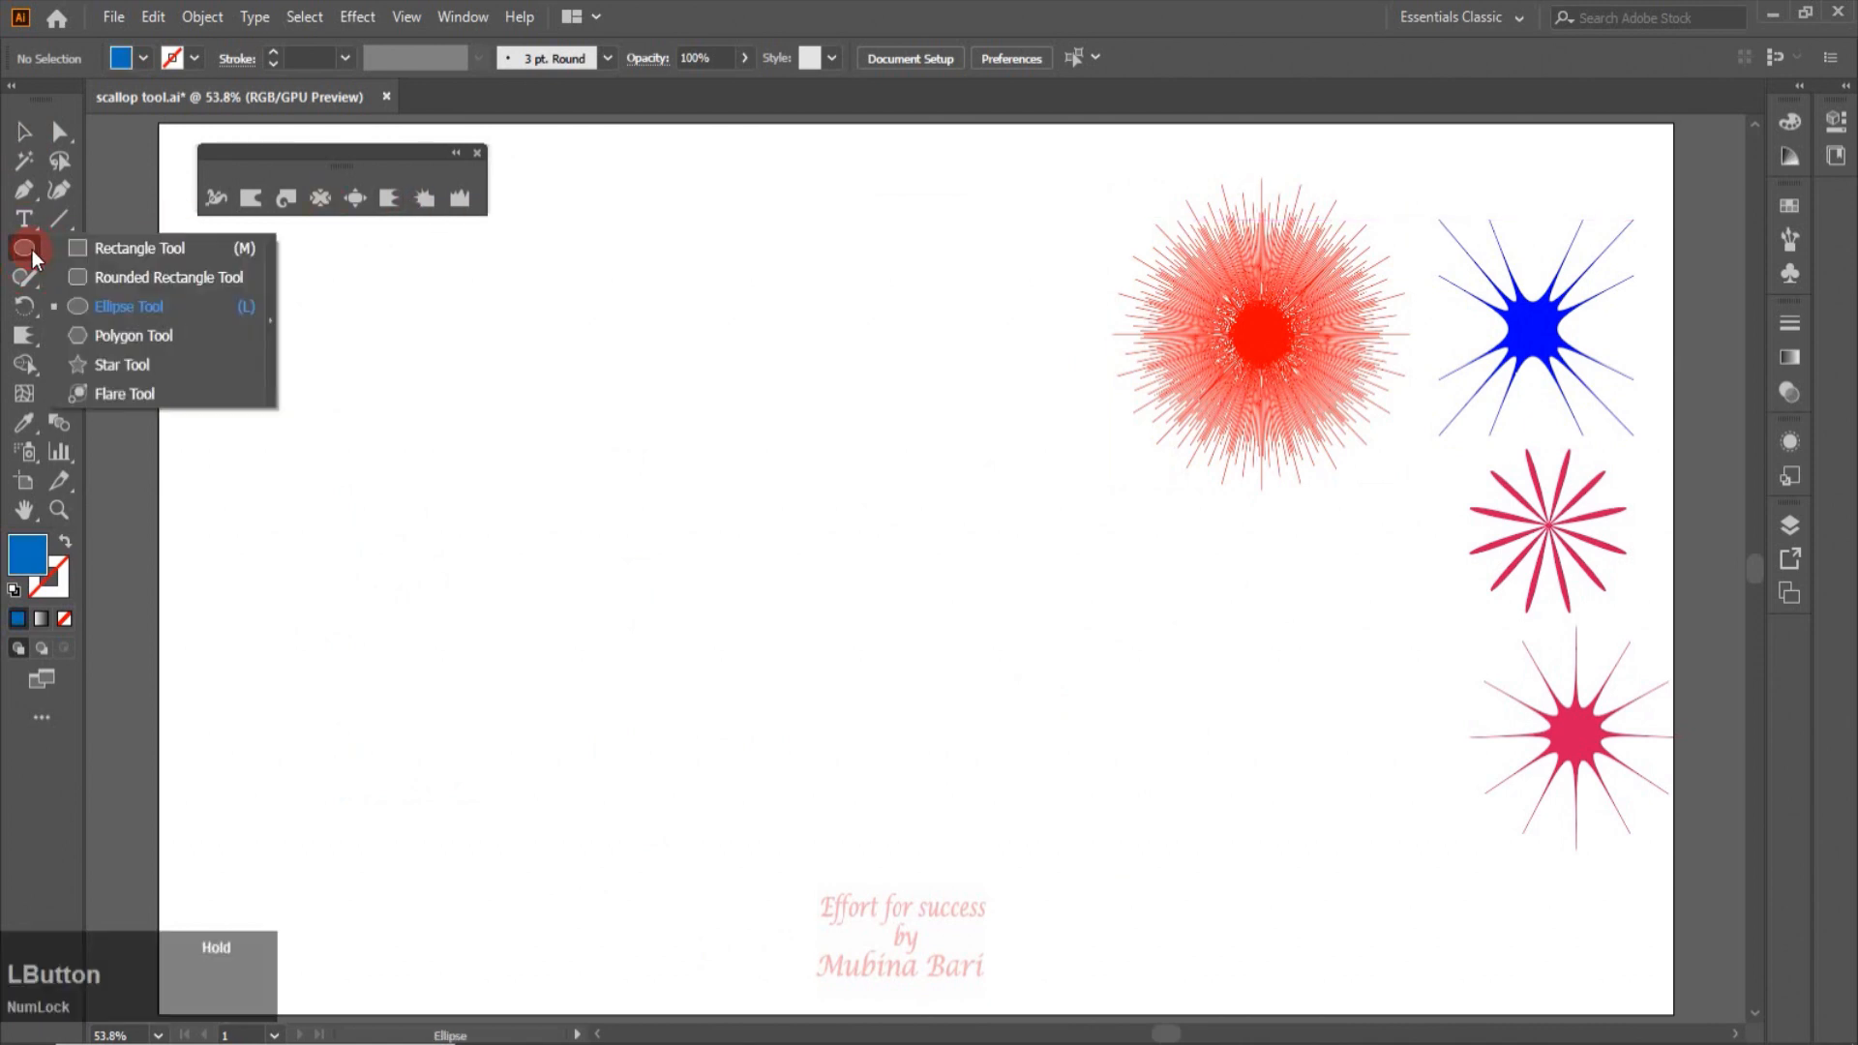
click(123, 249)
drag(407, 472, 707, 760)
Step: Crystallize the blue rectangle with several strokes around its edges, and delete the distorted shape
click(435, 195)
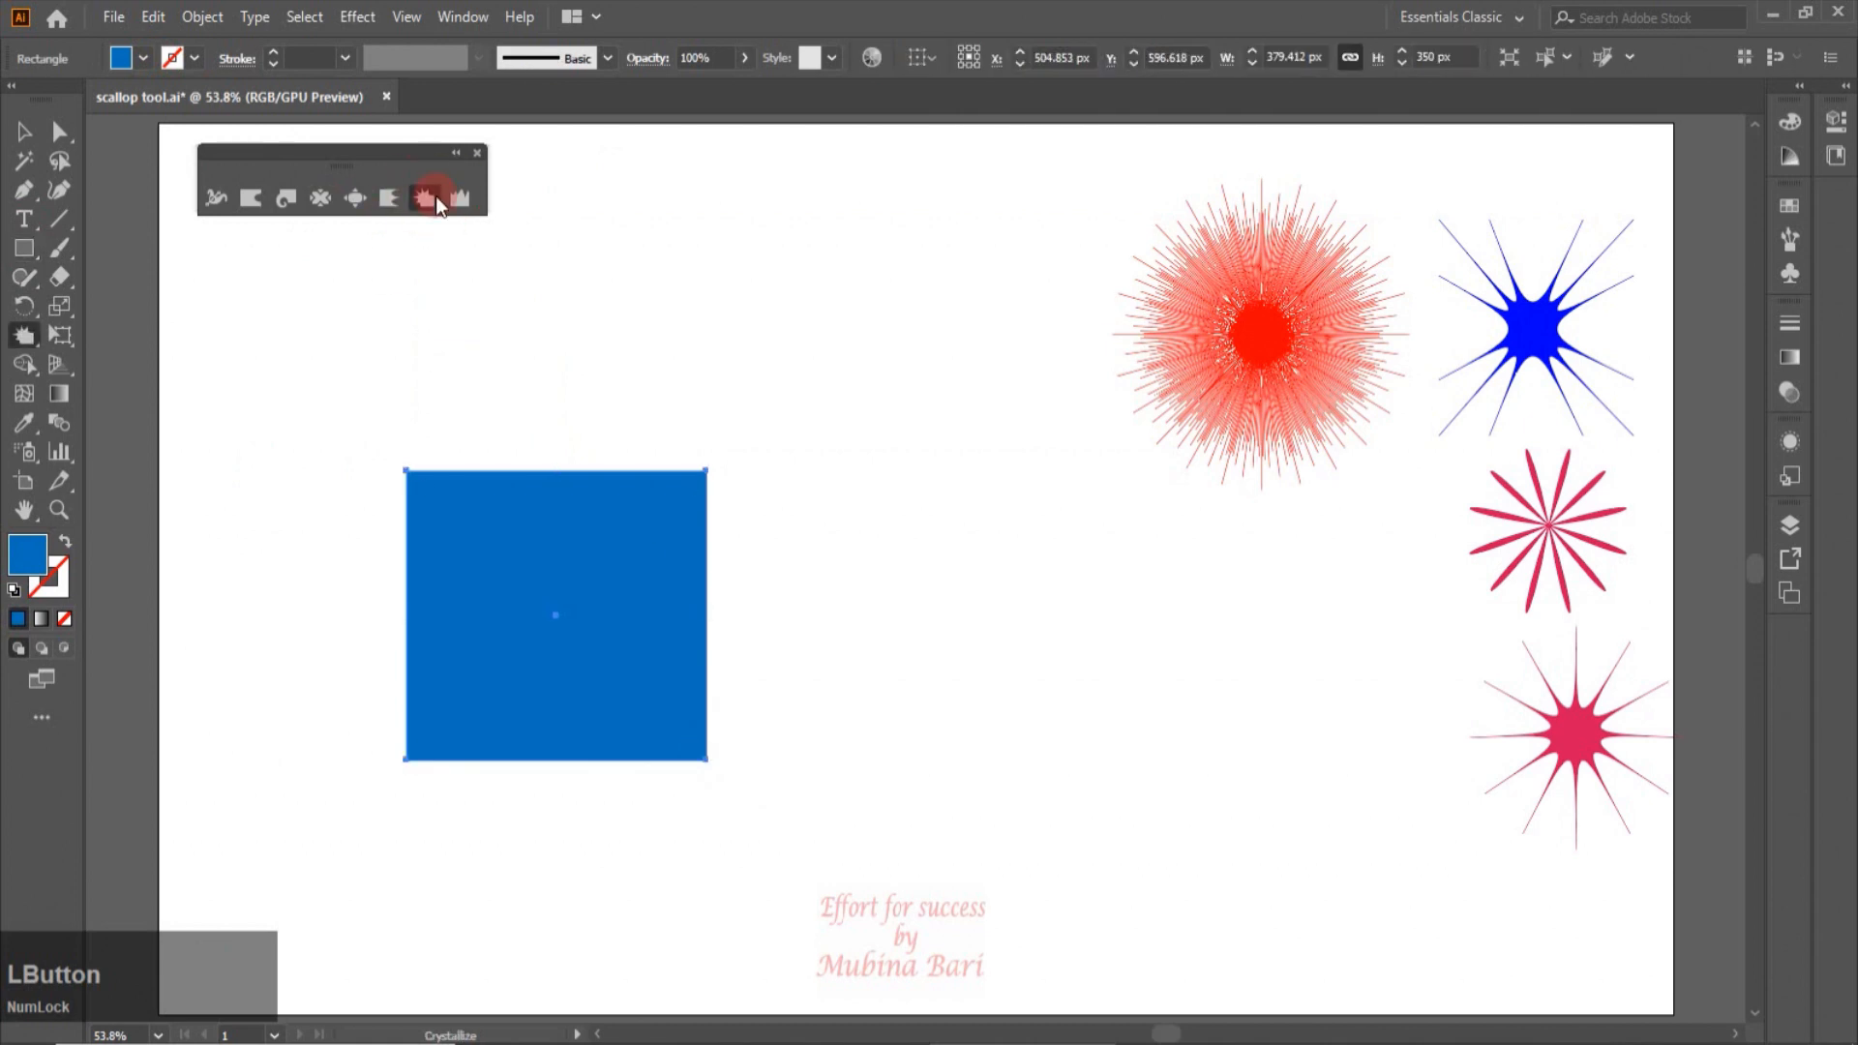
click(409, 526)
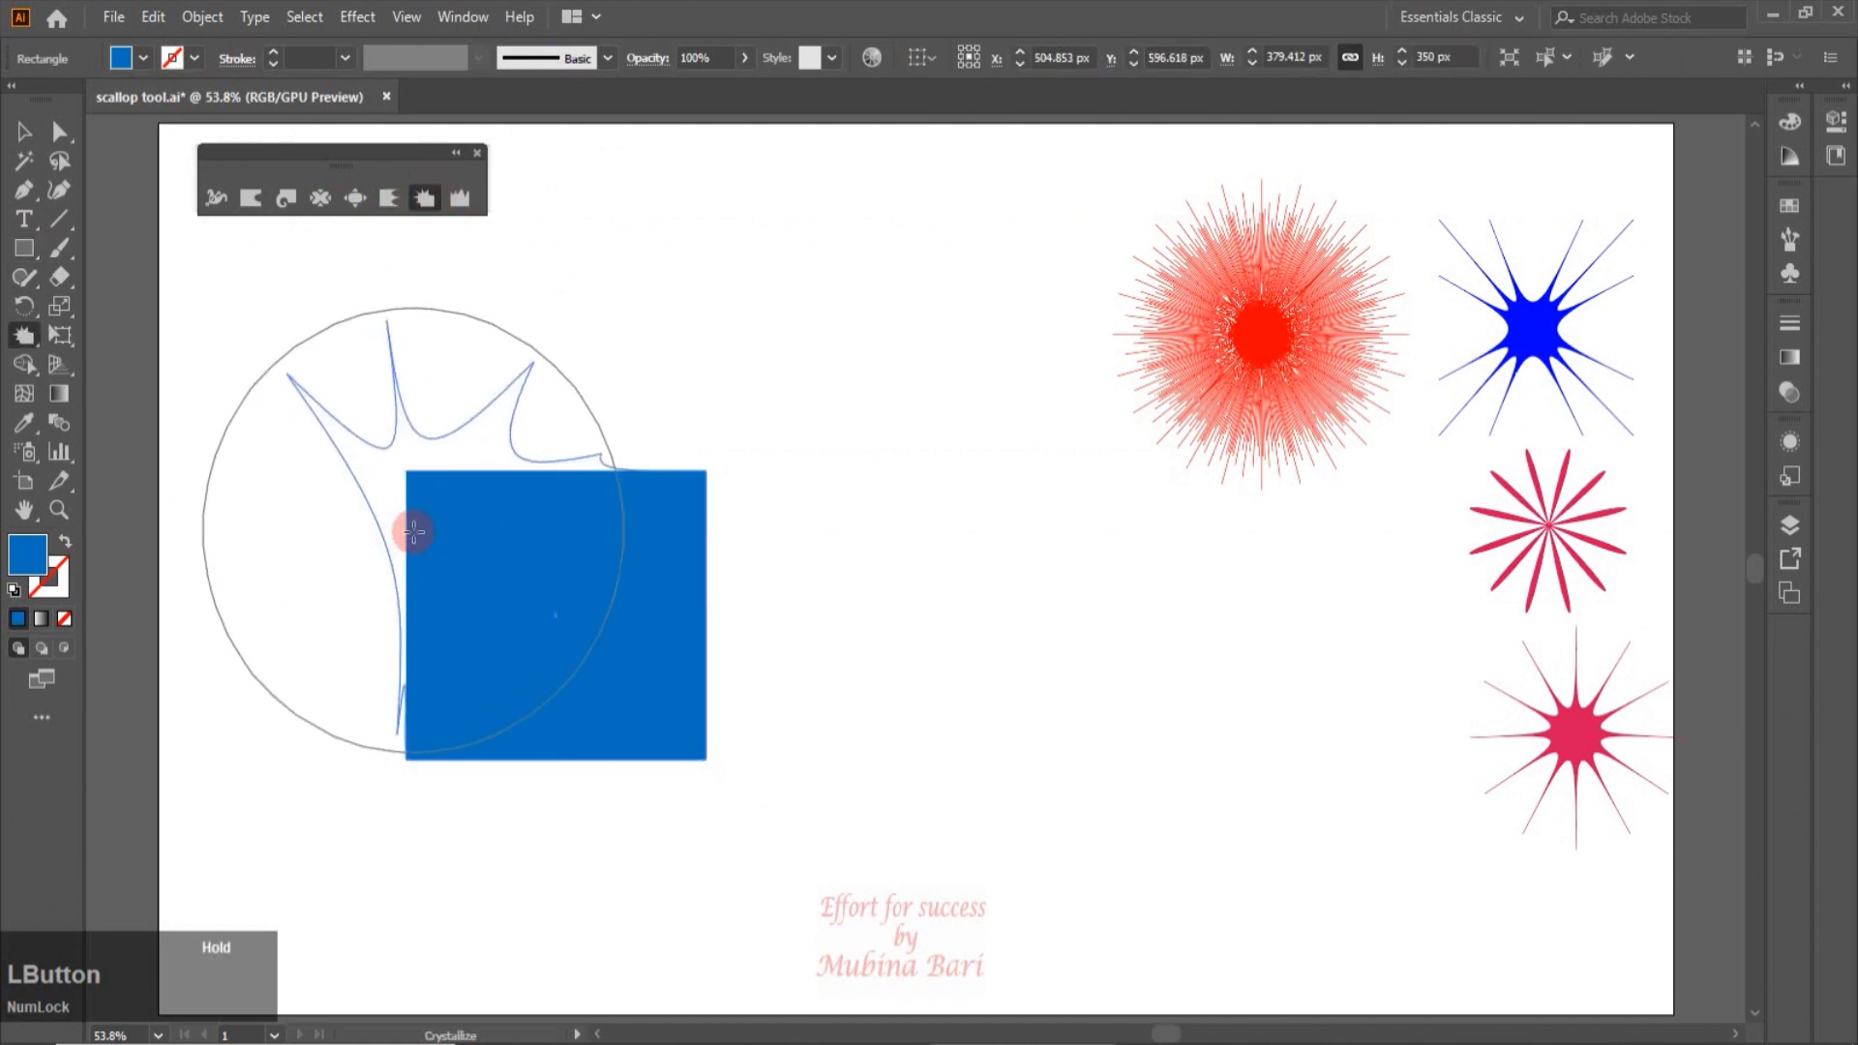
click(628, 489)
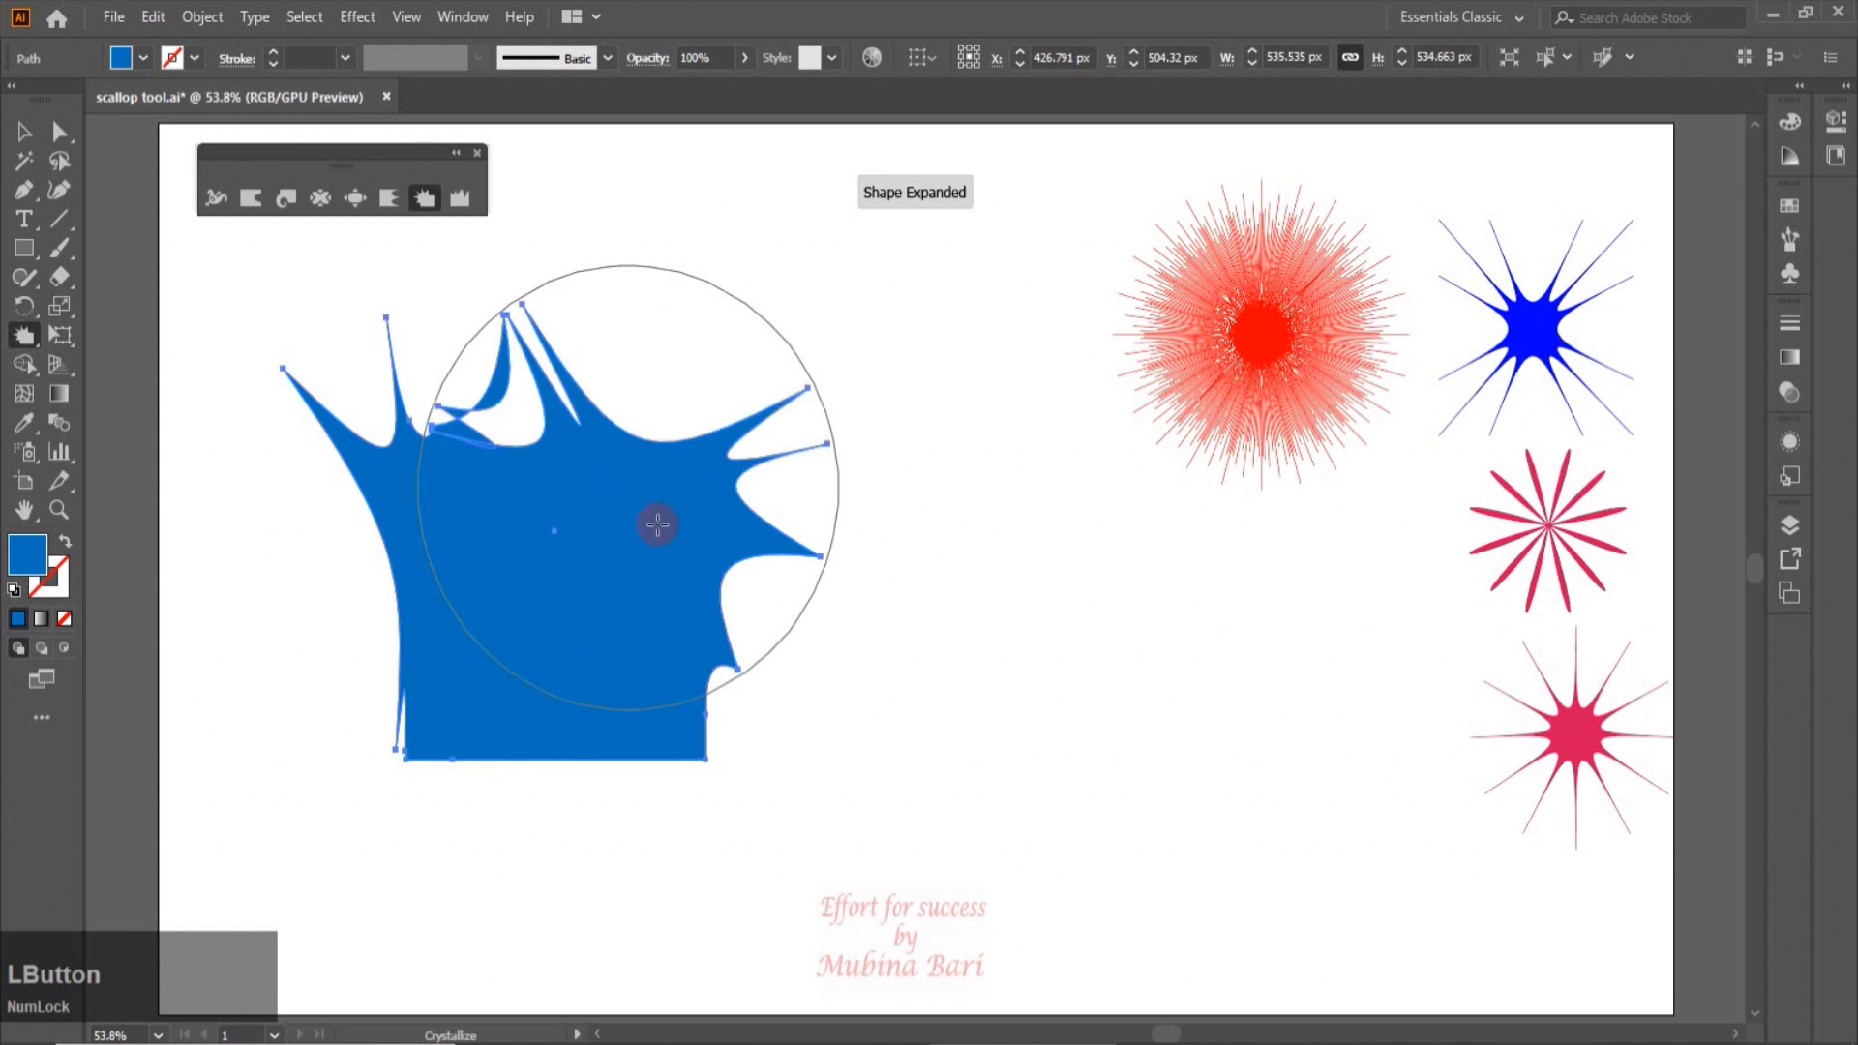
mouse_move(684, 644)
mouse_down()
mouse_move(597, 746)
mouse_move(490, 705)
mouse_move(344, 548)
mouse_move(374, 554)
mouse_move(387, 585)
mouse_move(589, 394)
mouse_move(793, 642)
mouse_up()
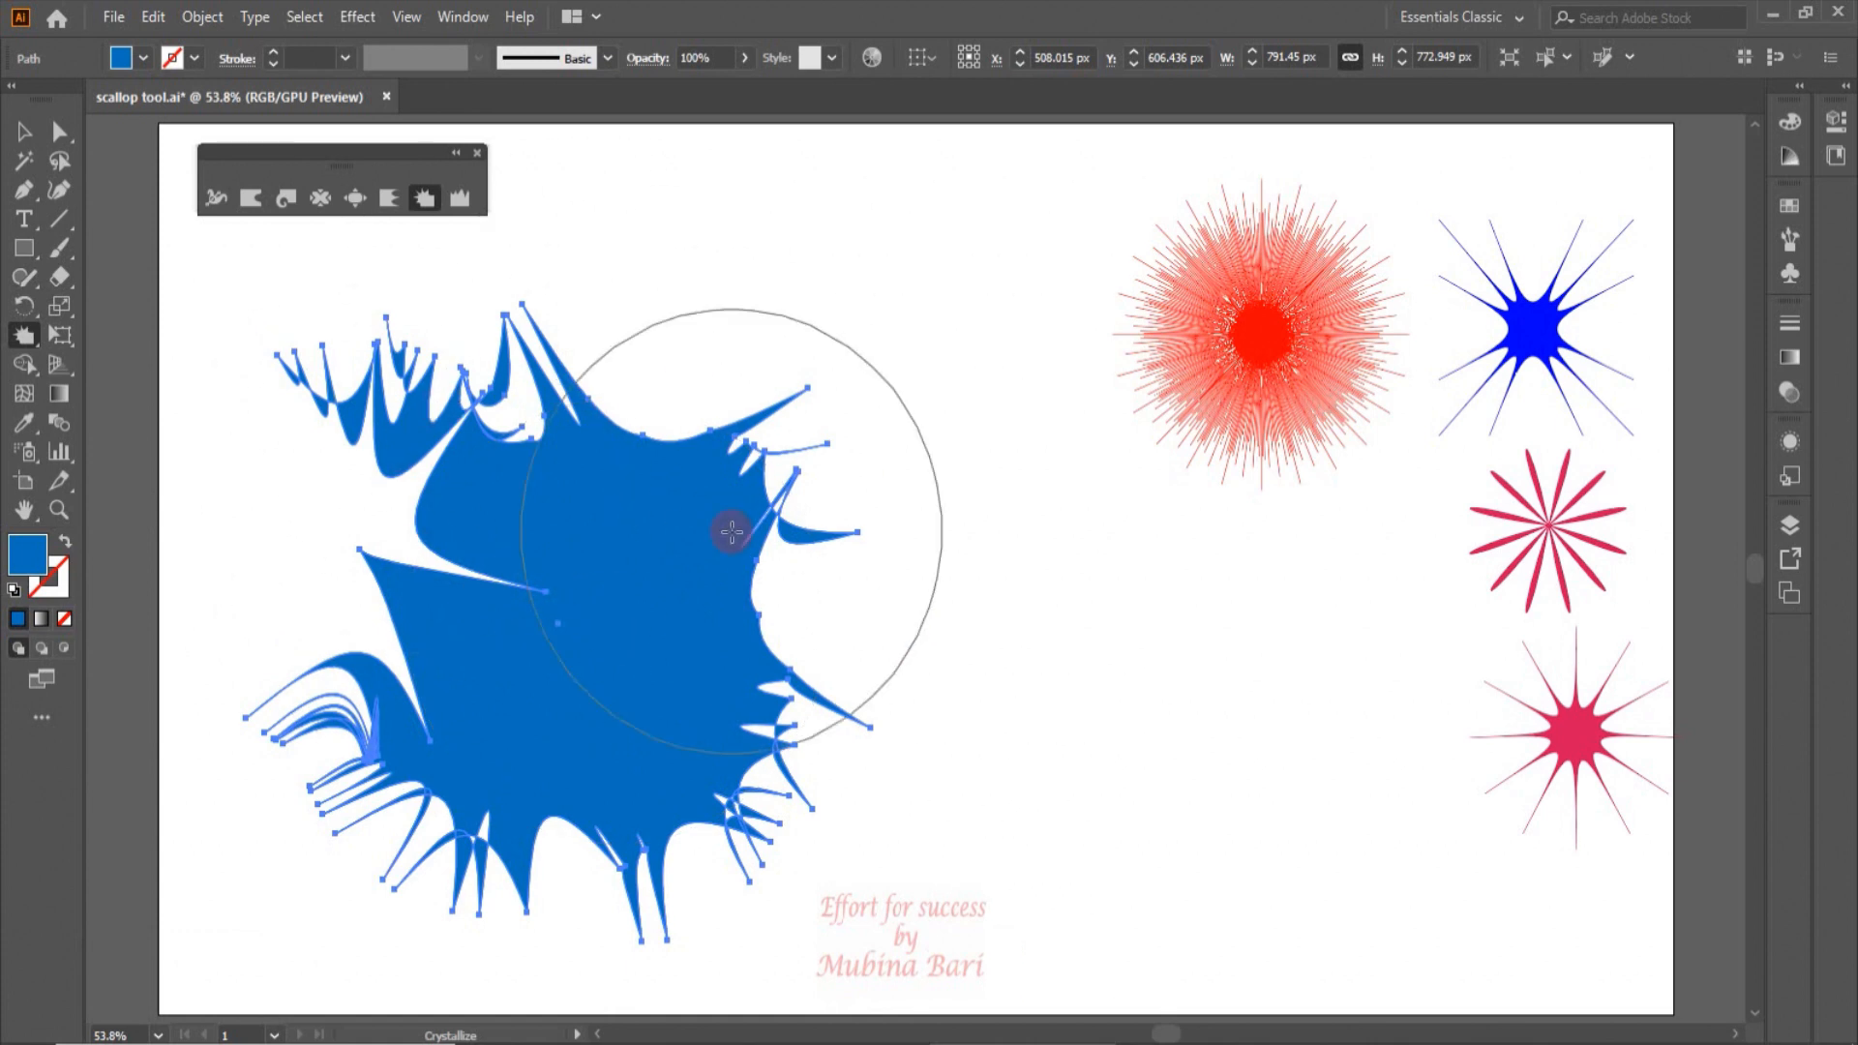
key(Delete)
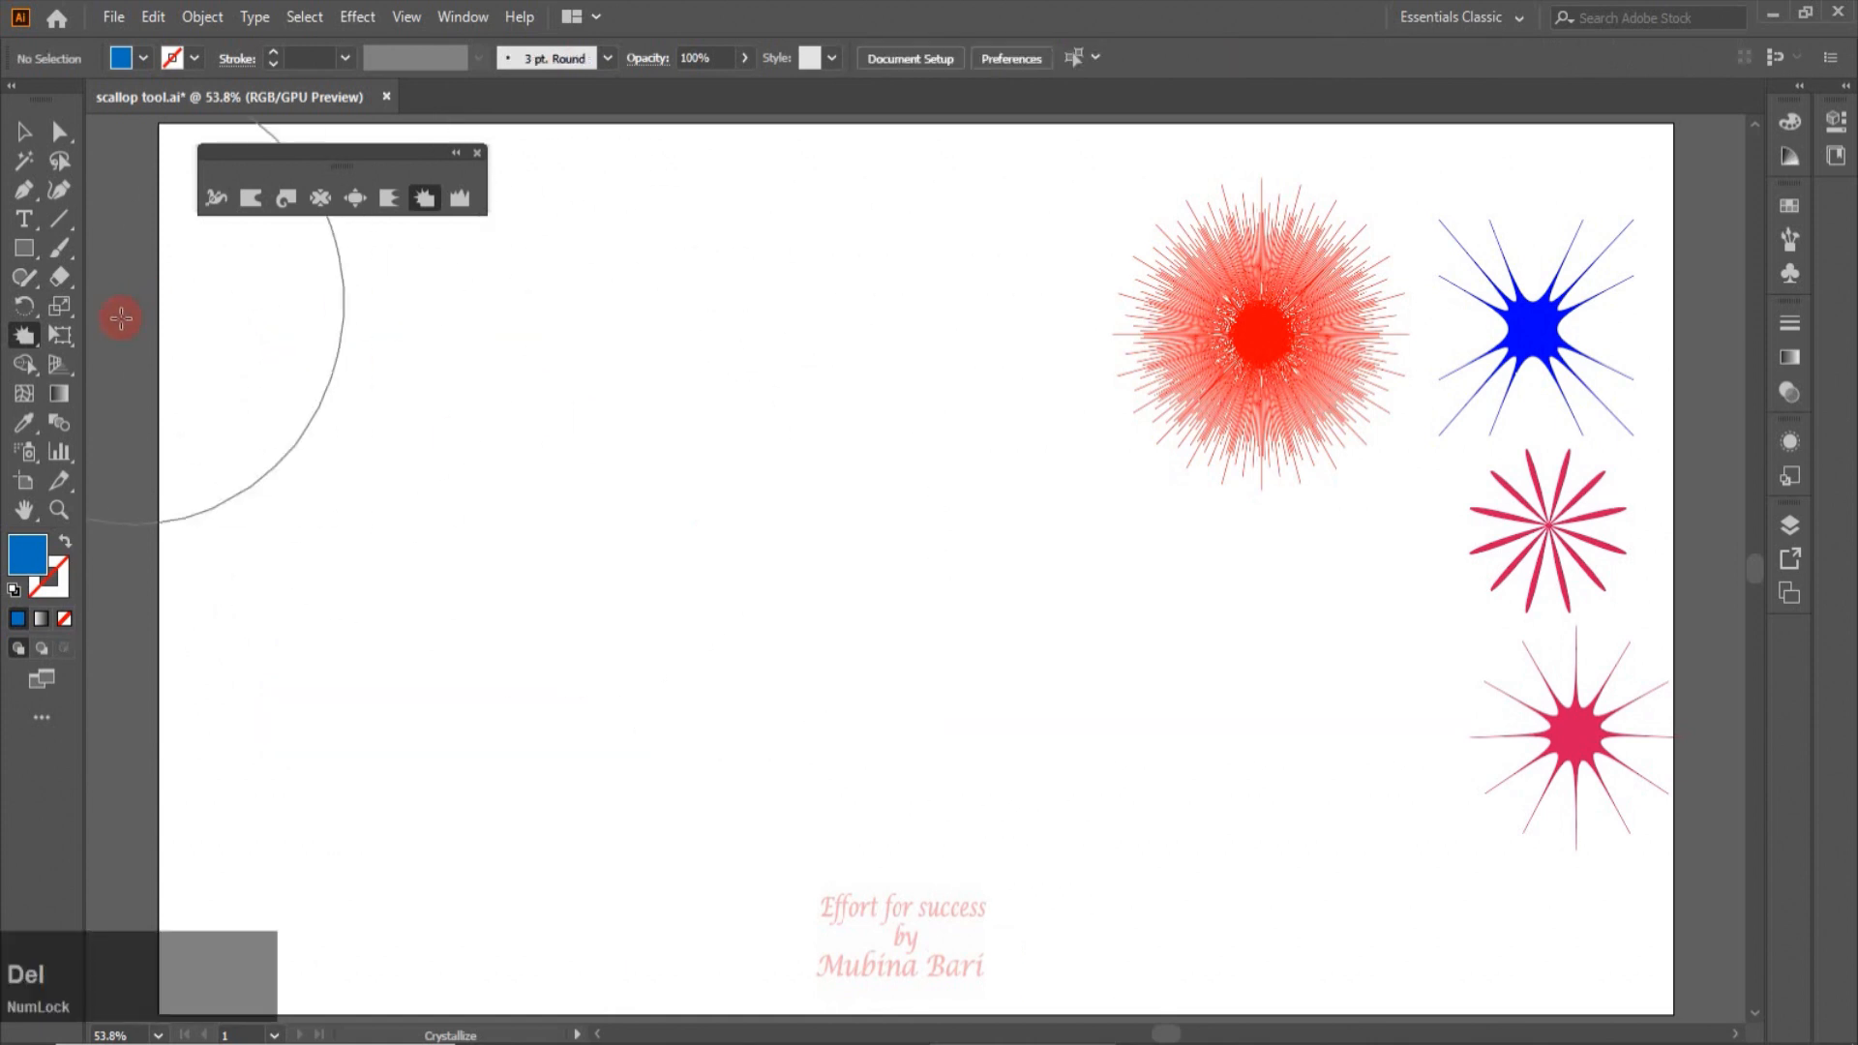
Step: Draw a circle about 338 px in diameter in the left half of the artboard
click(37, 345)
drag(25, 248, 116, 306)
drag(379, 415, 646, 693)
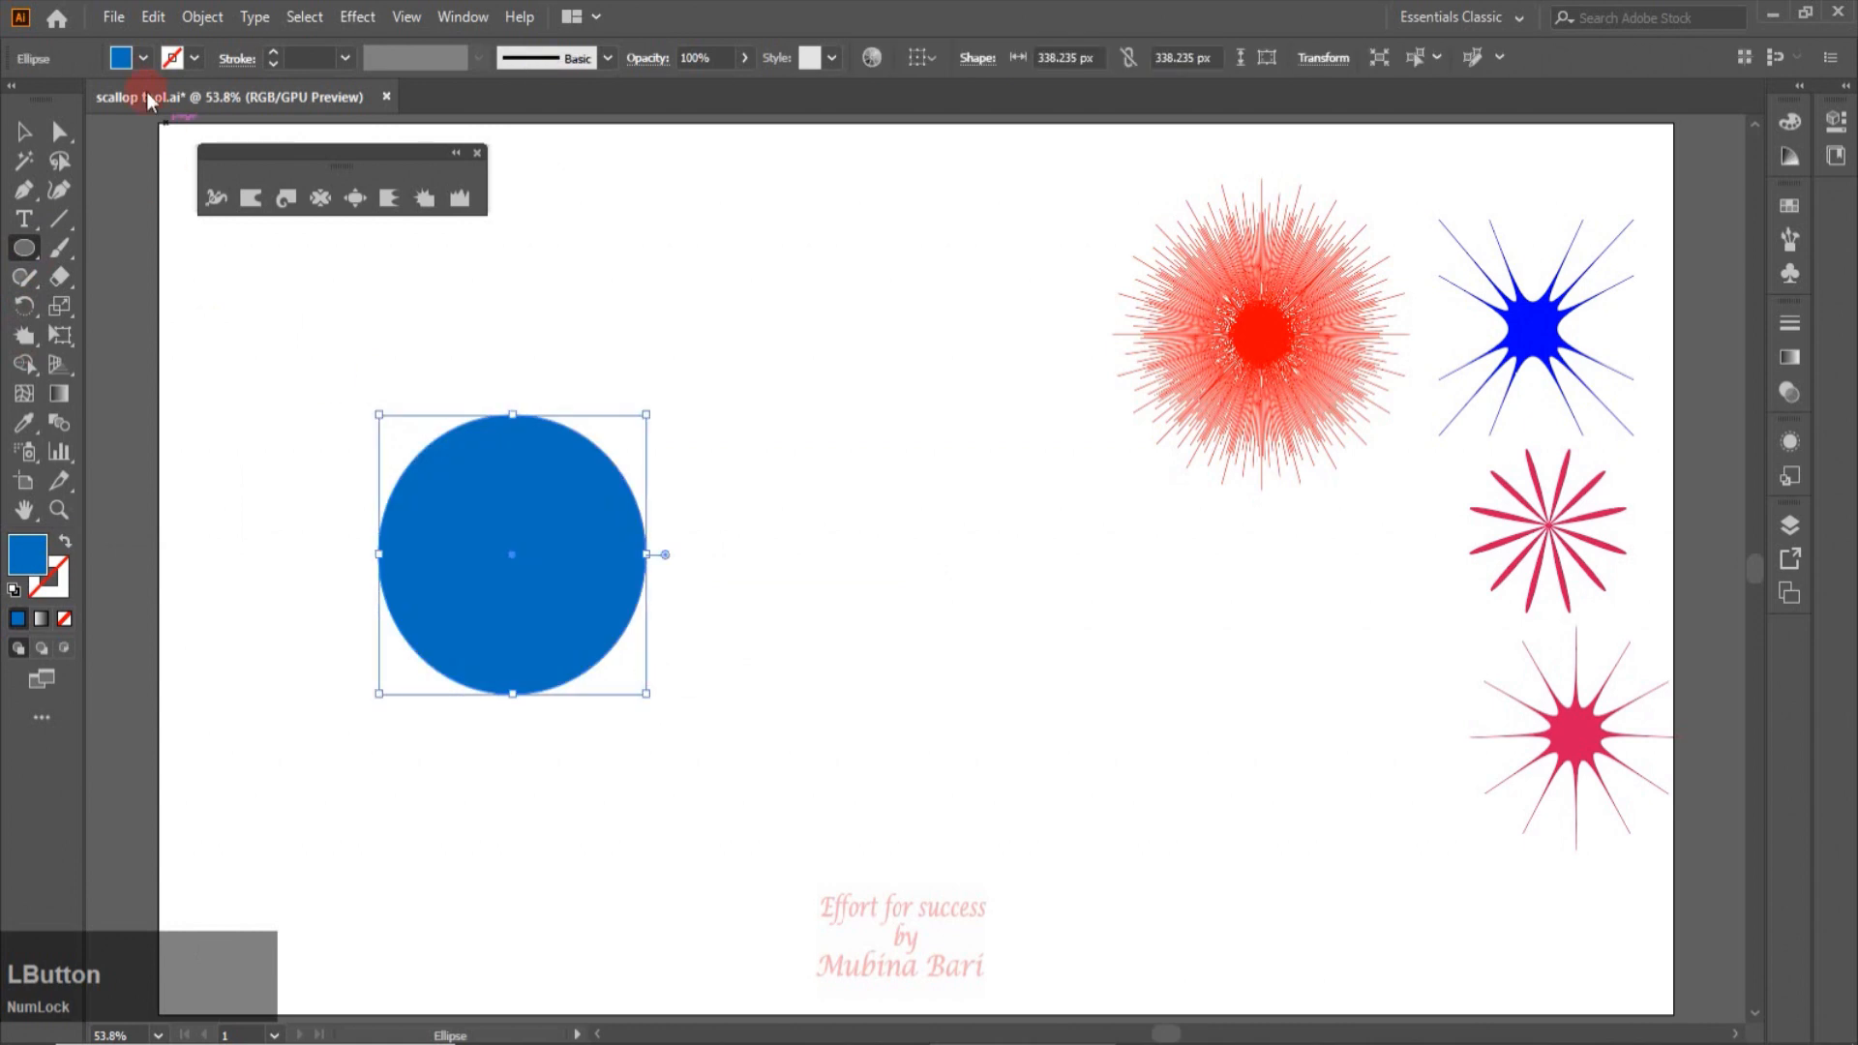
Step: Fill the new circle with purple and place a copy of it to its lower right
click(145, 60)
click(48, 99)
click(226, 115)
click(572, 333)
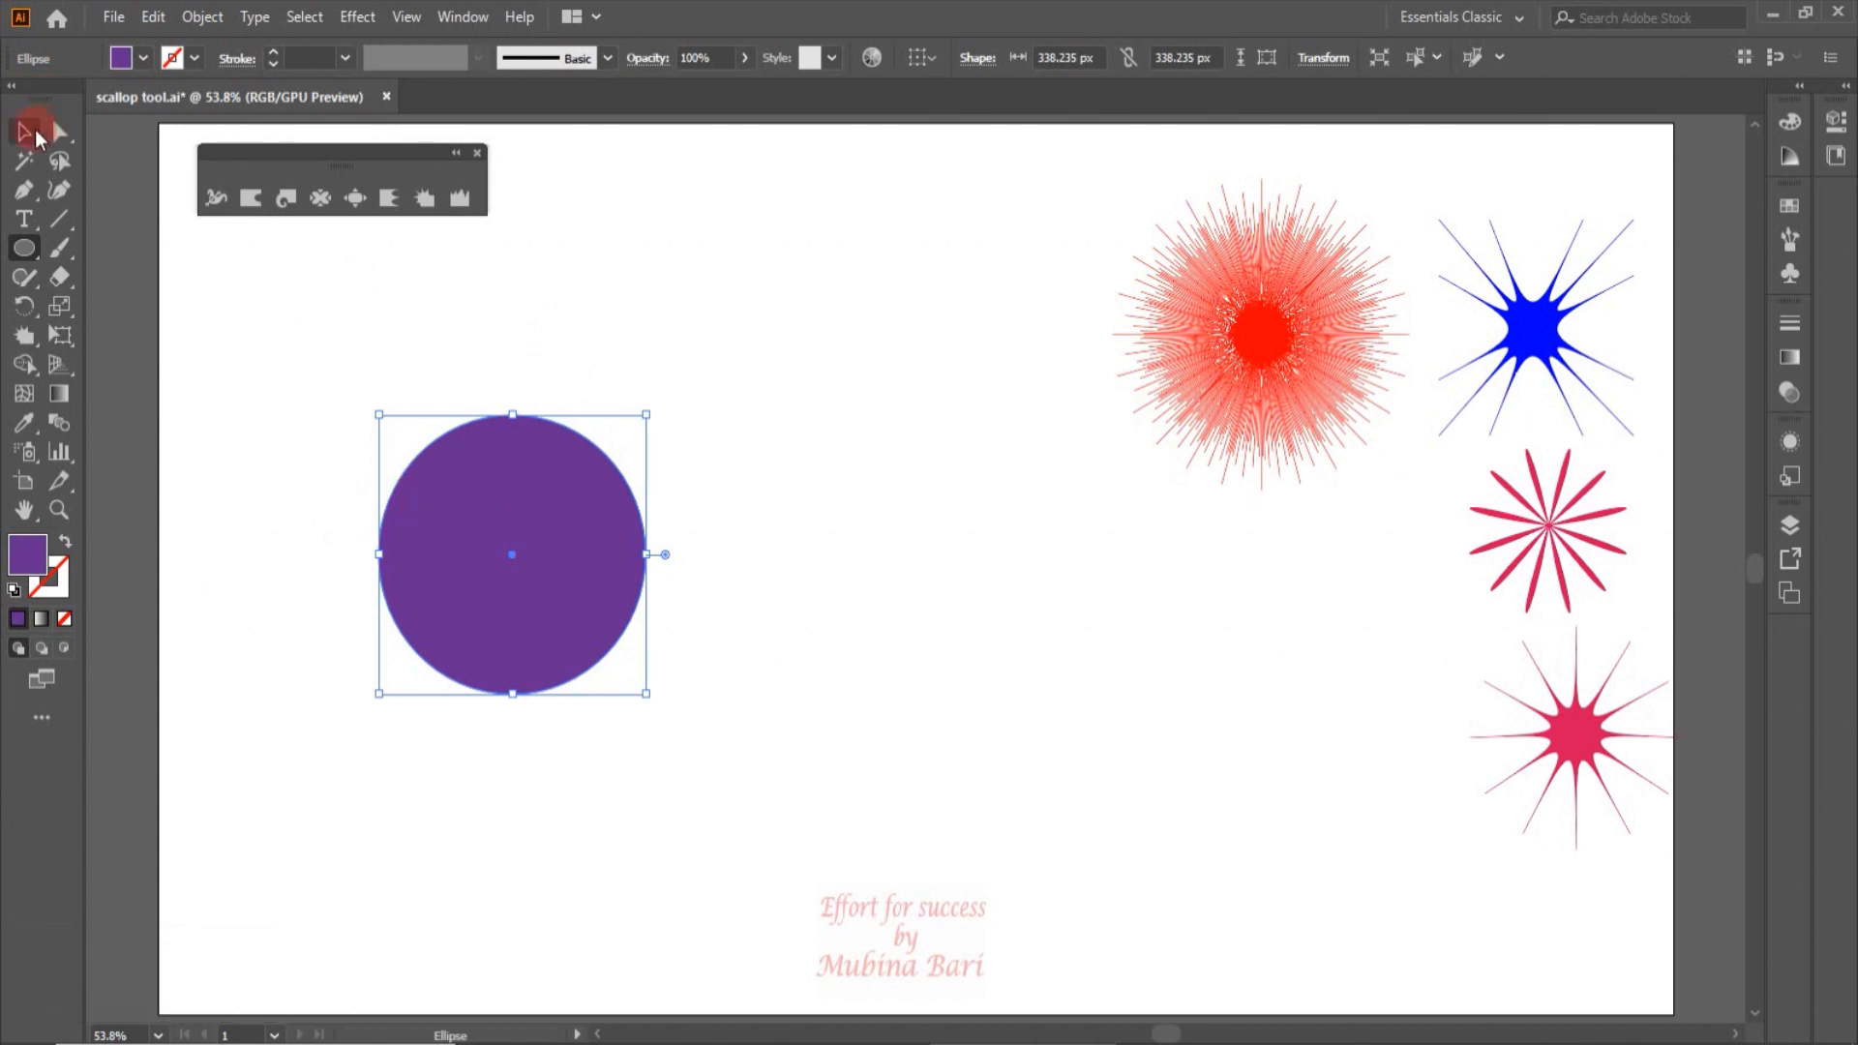
click(30, 131)
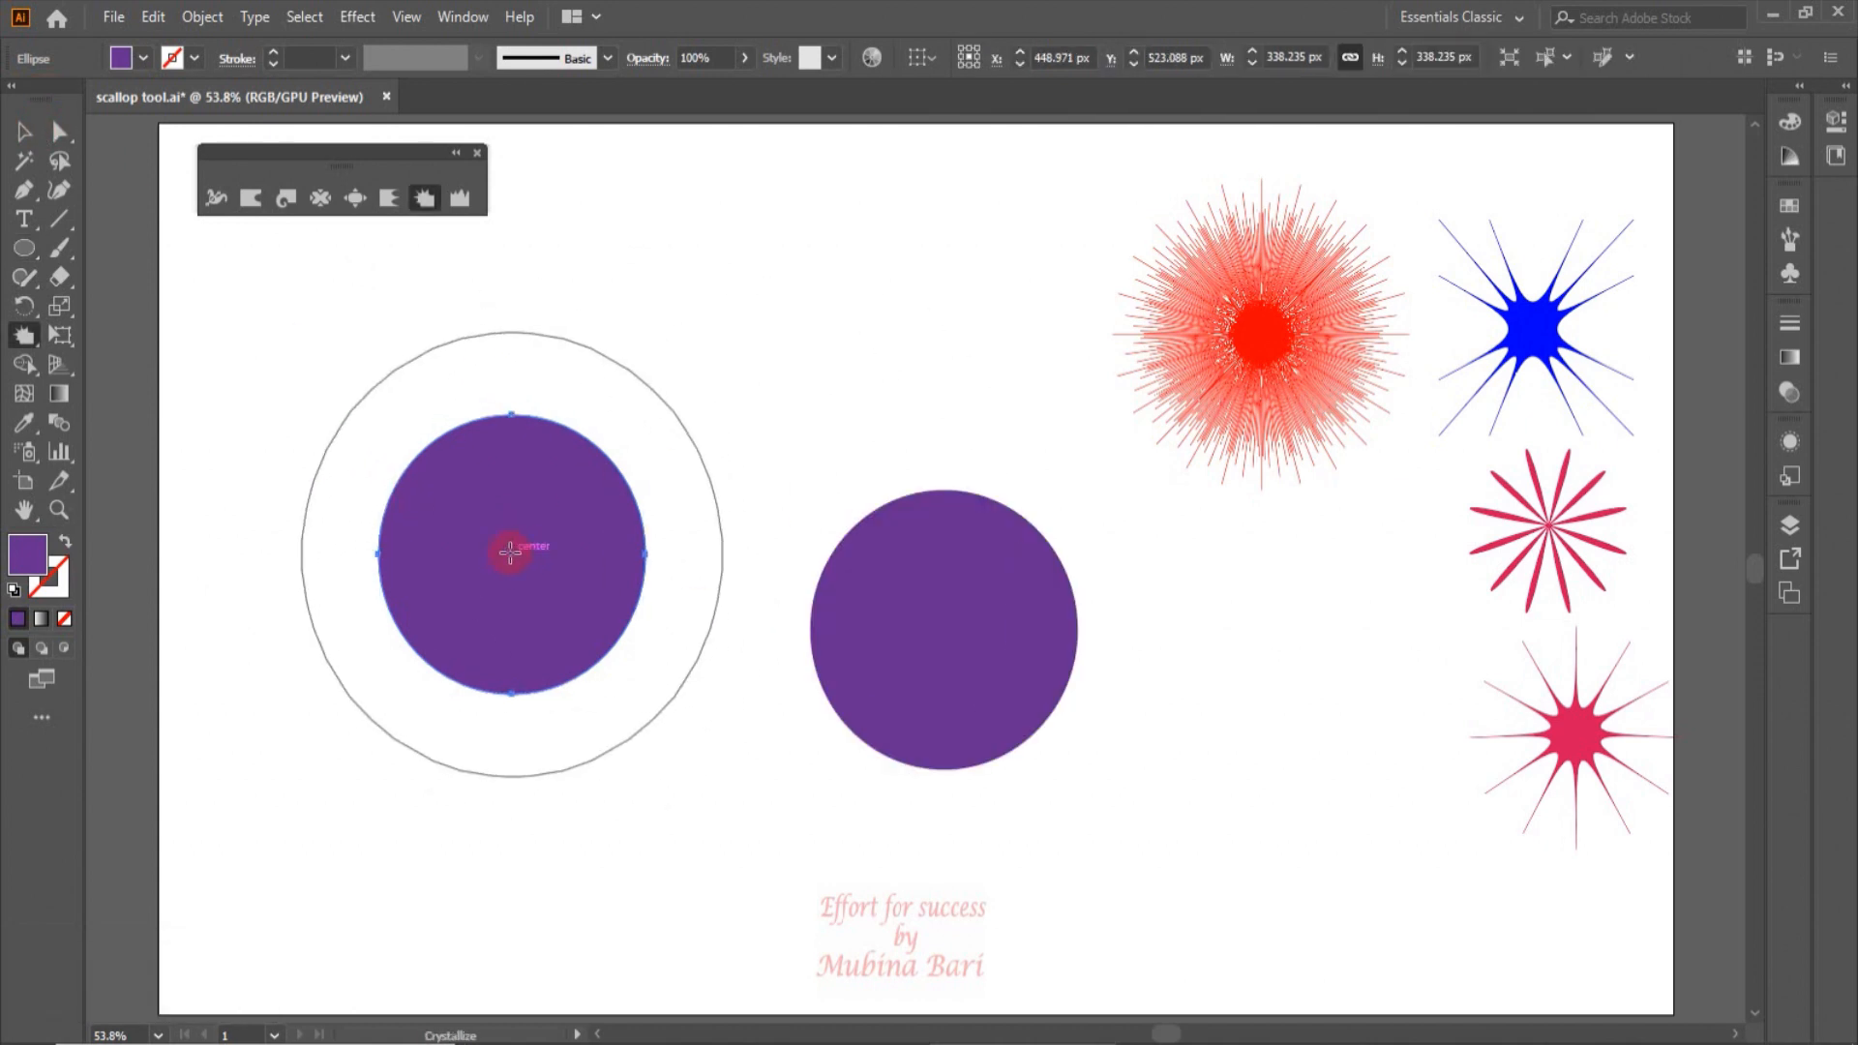
Step: Crystallize the left purple circle from its centre with the current options, and undo the stroke
drag(510, 554, 521, 511)
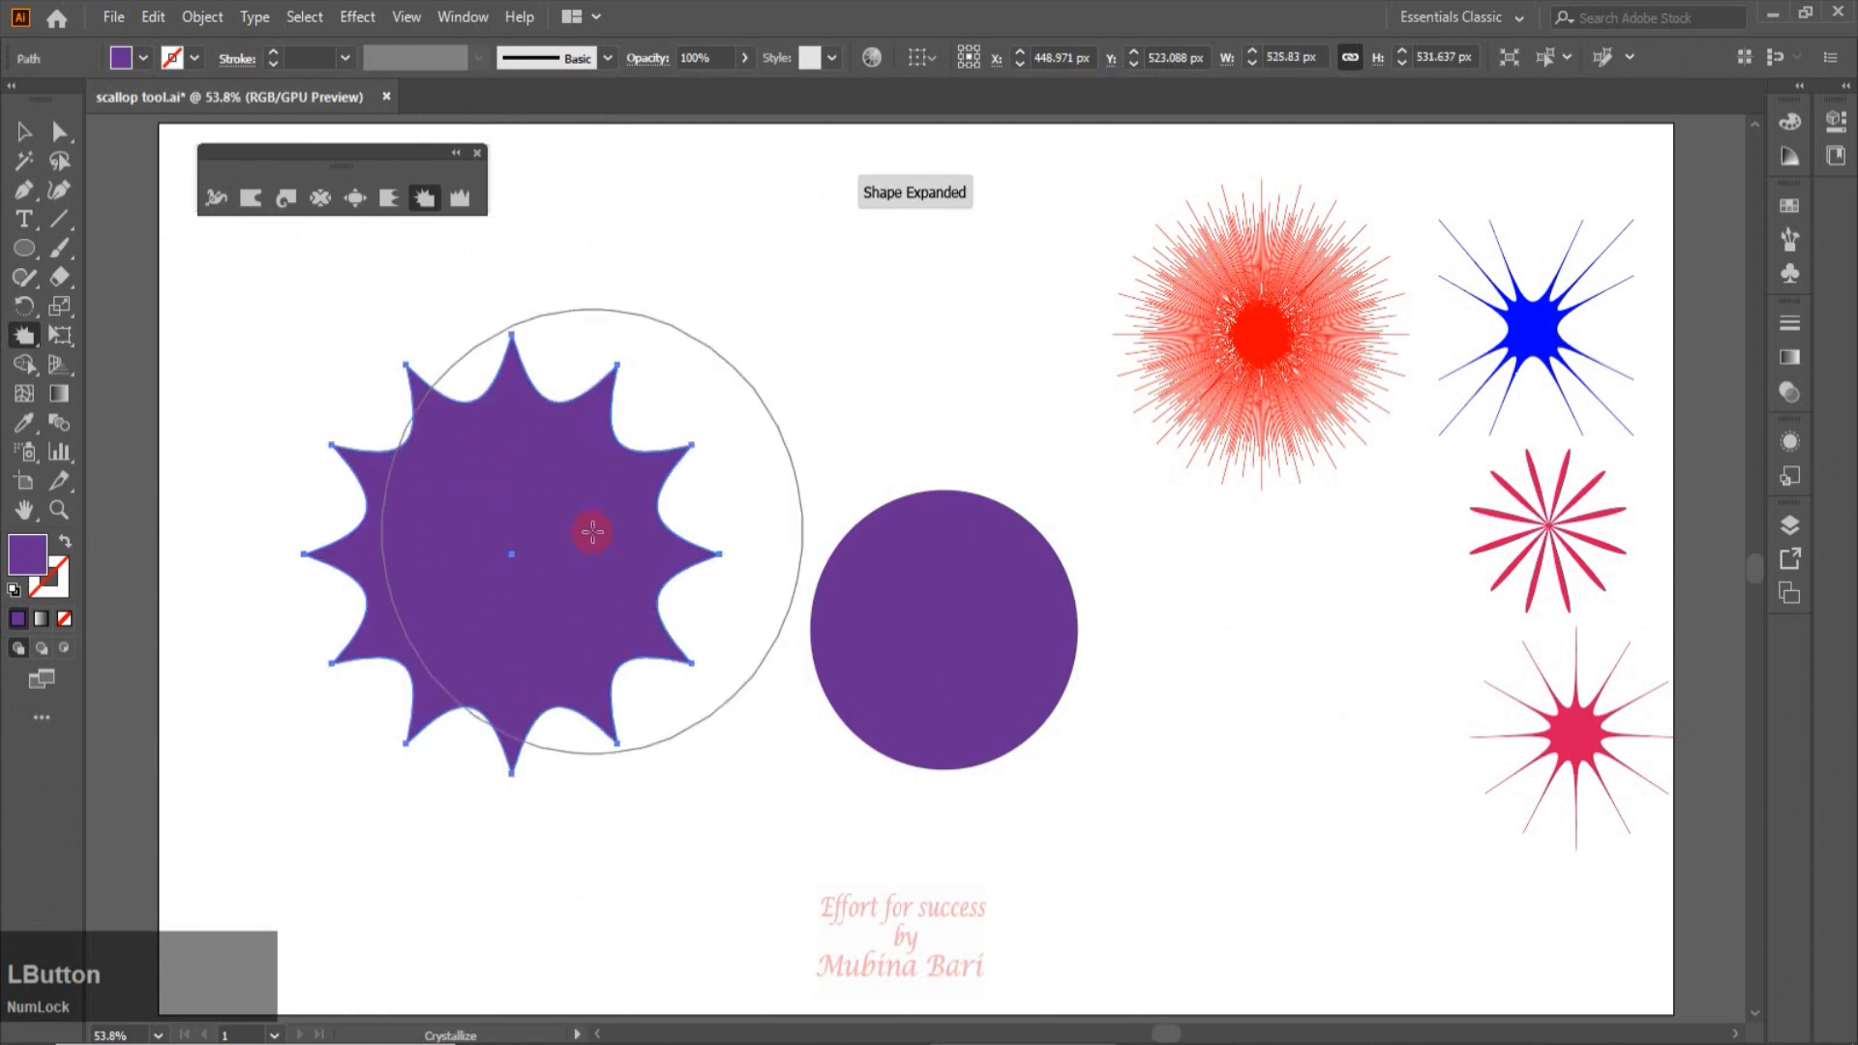
key(ctrl+z)
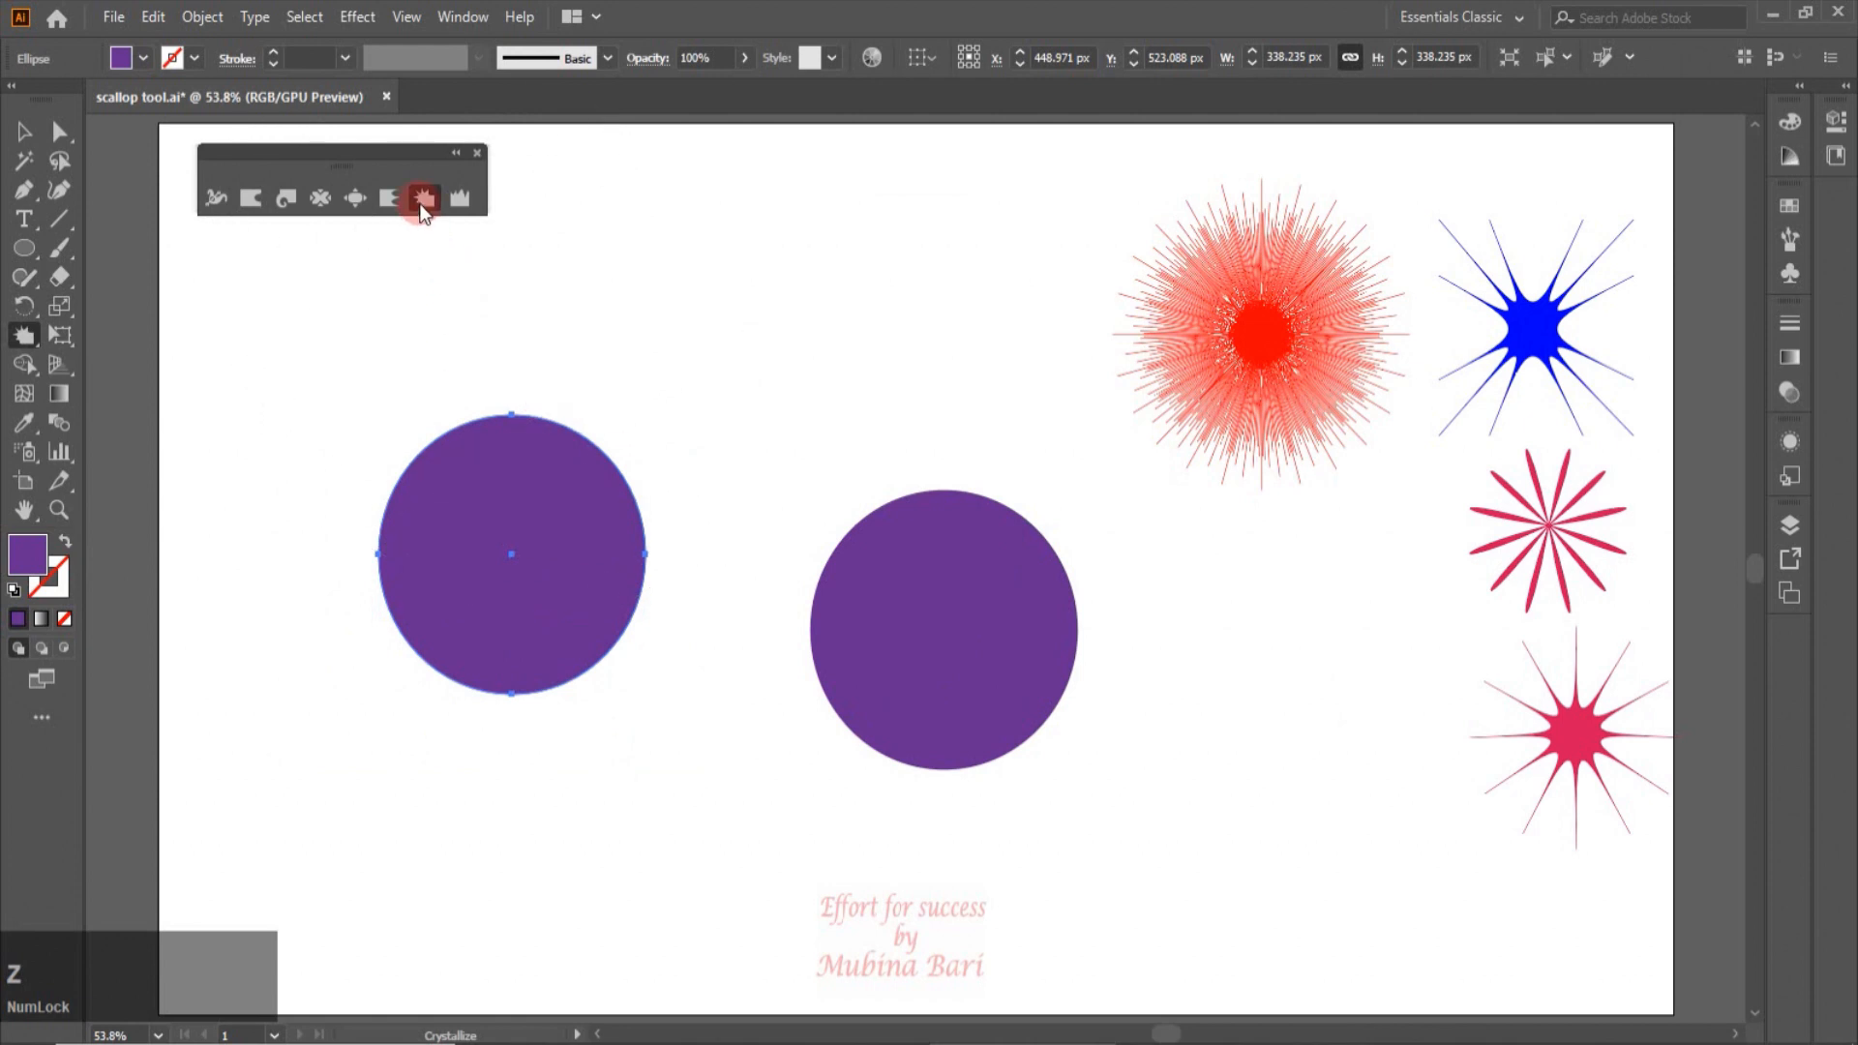
Step: Set the Crystallize tool's complexity to 5 and its detail to 6
double_click(422, 205)
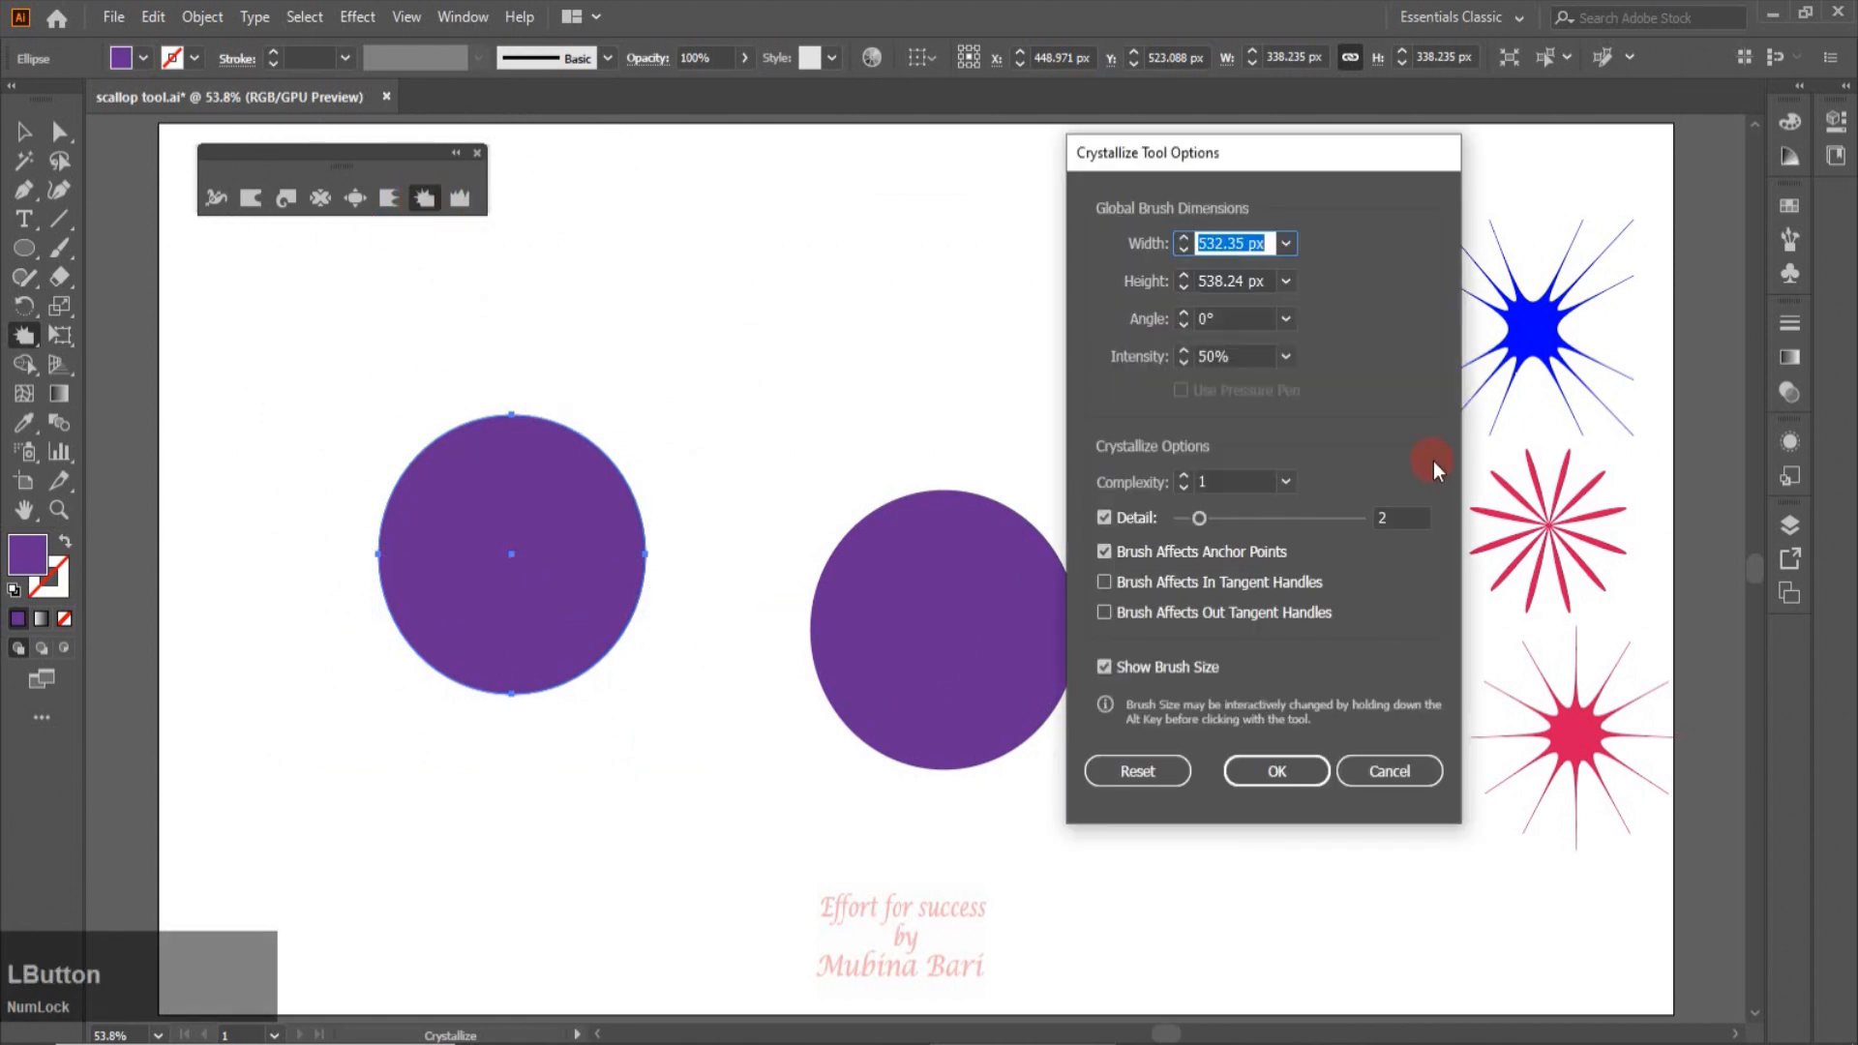
click(1285, 483)
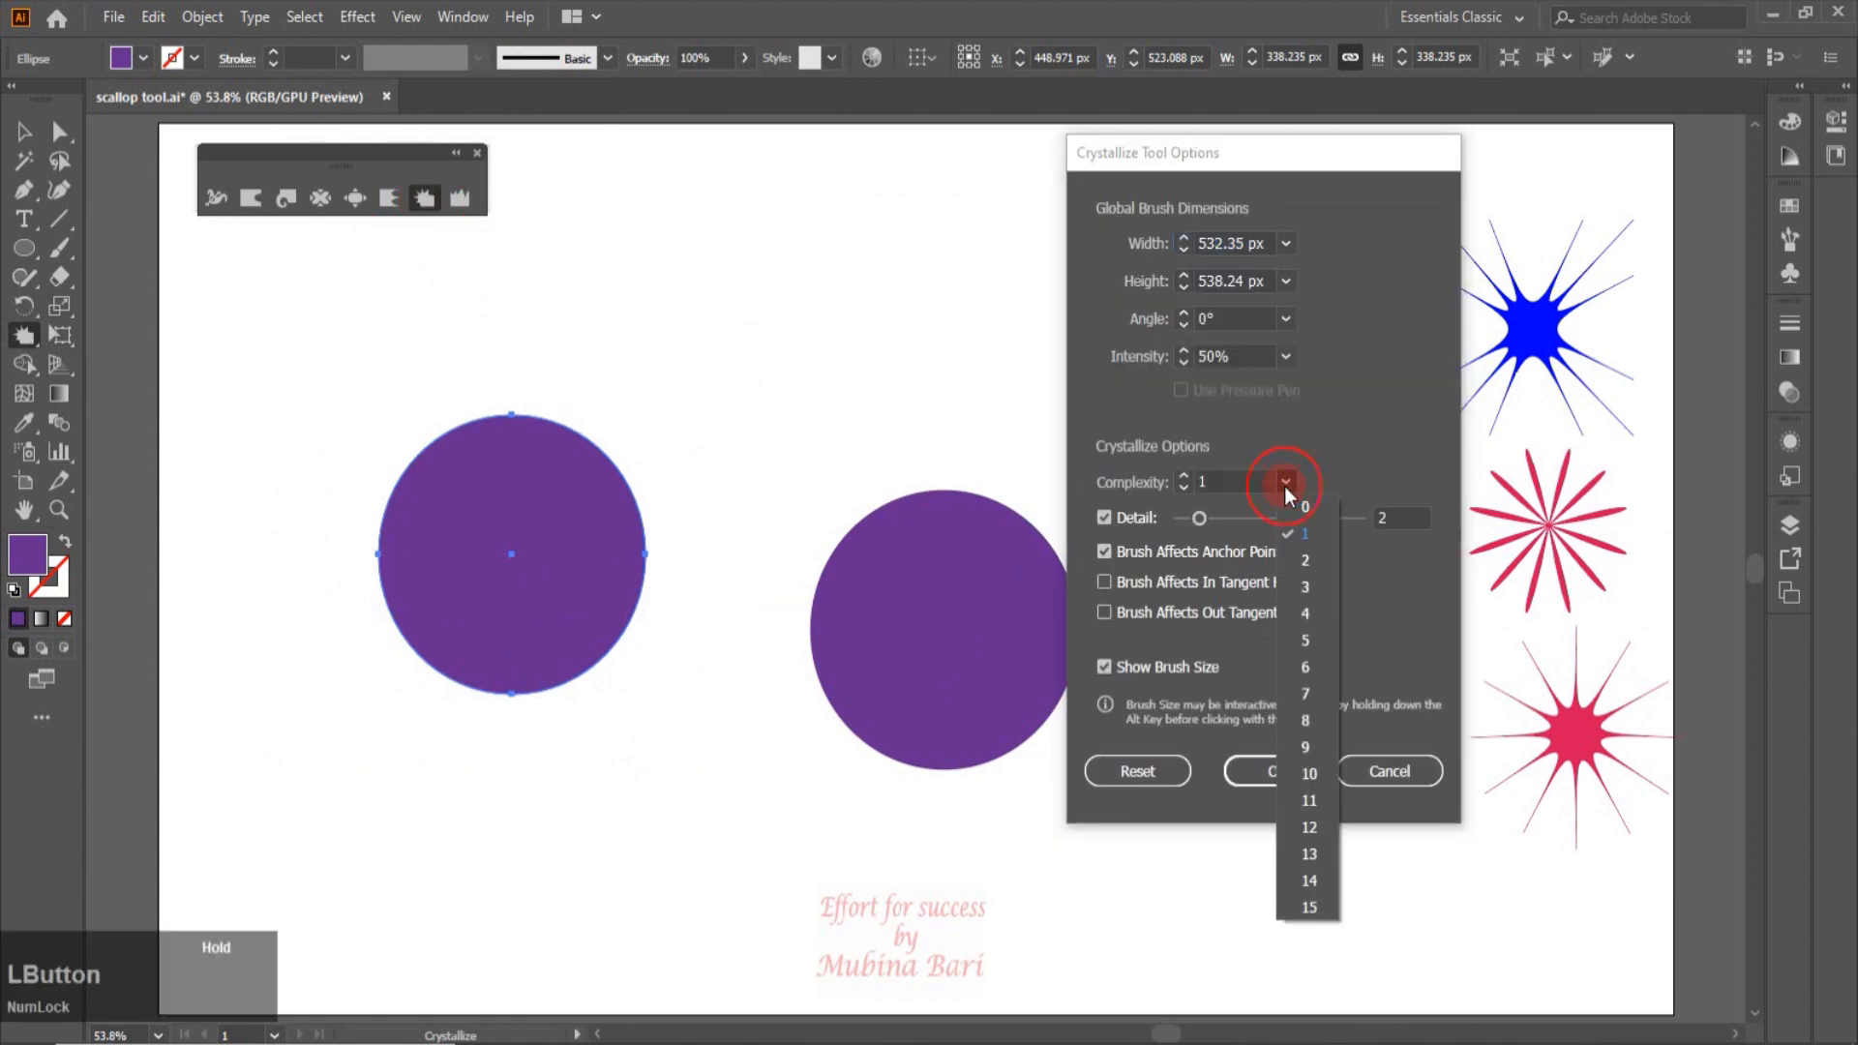
click(1314, 639)
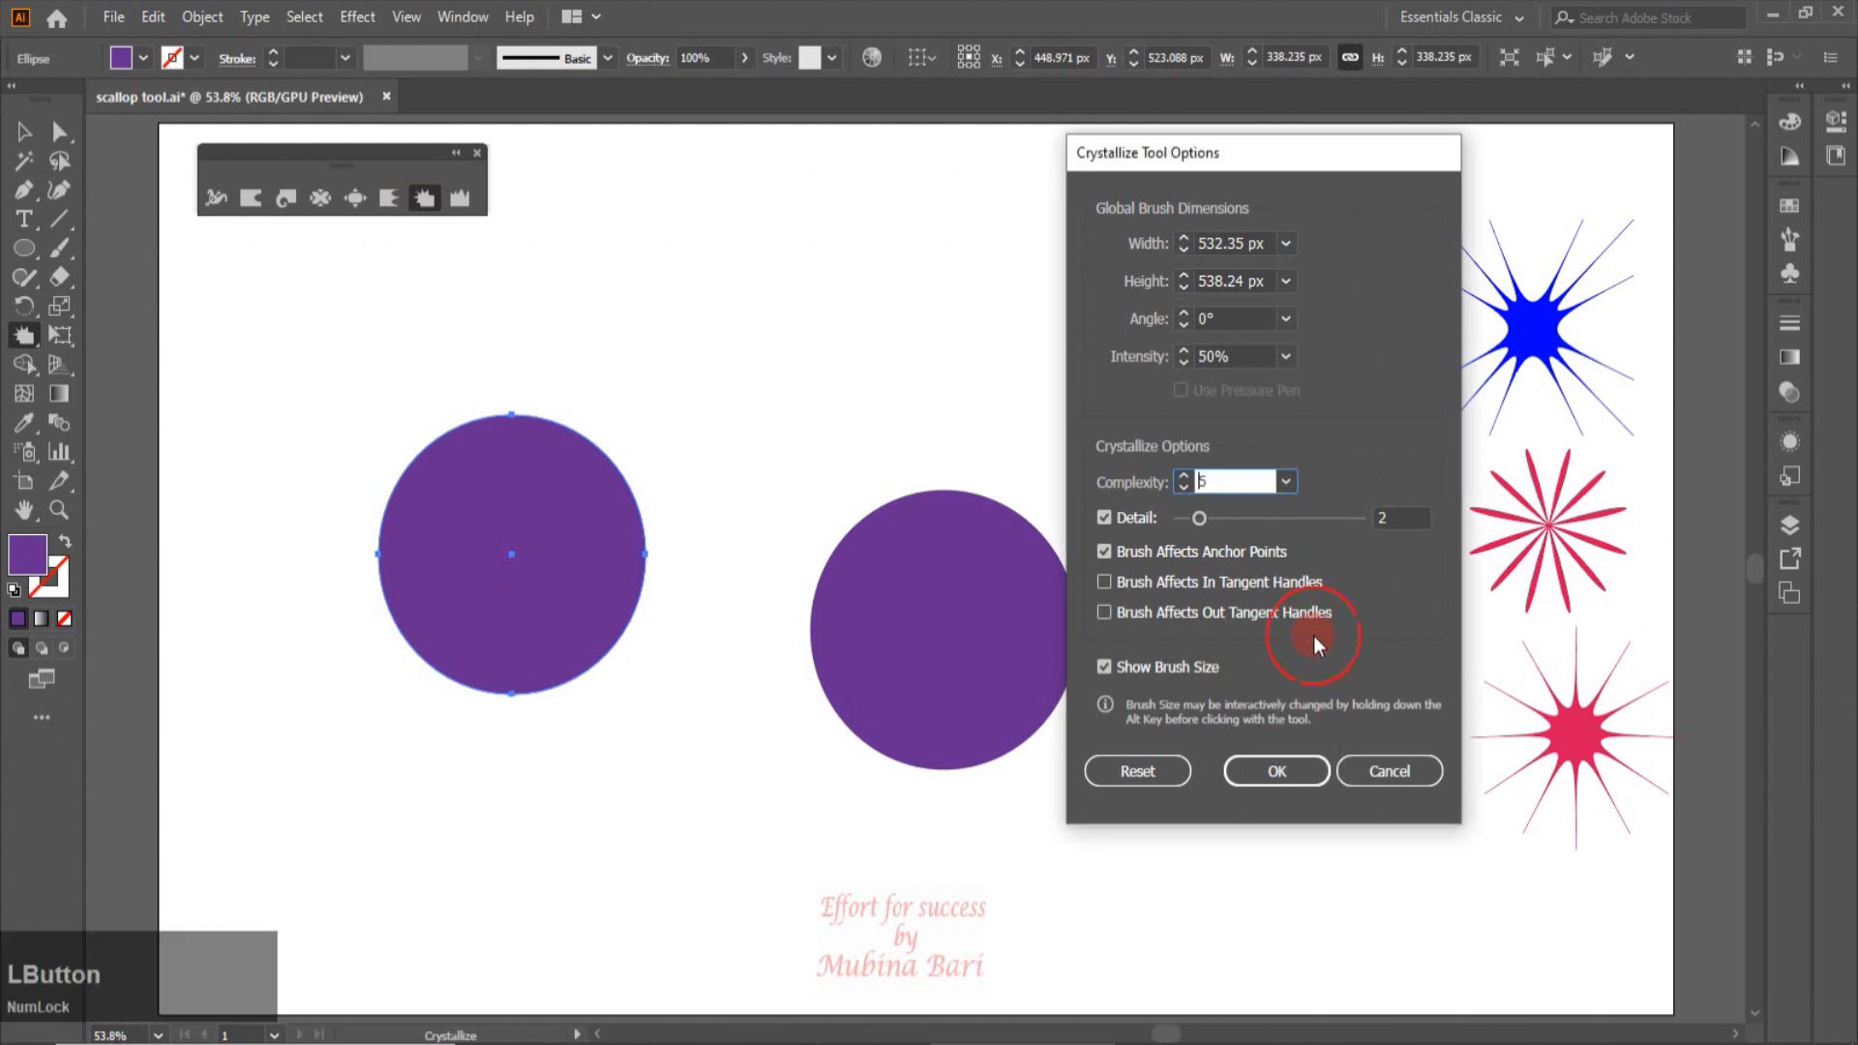
click(1274, 521)
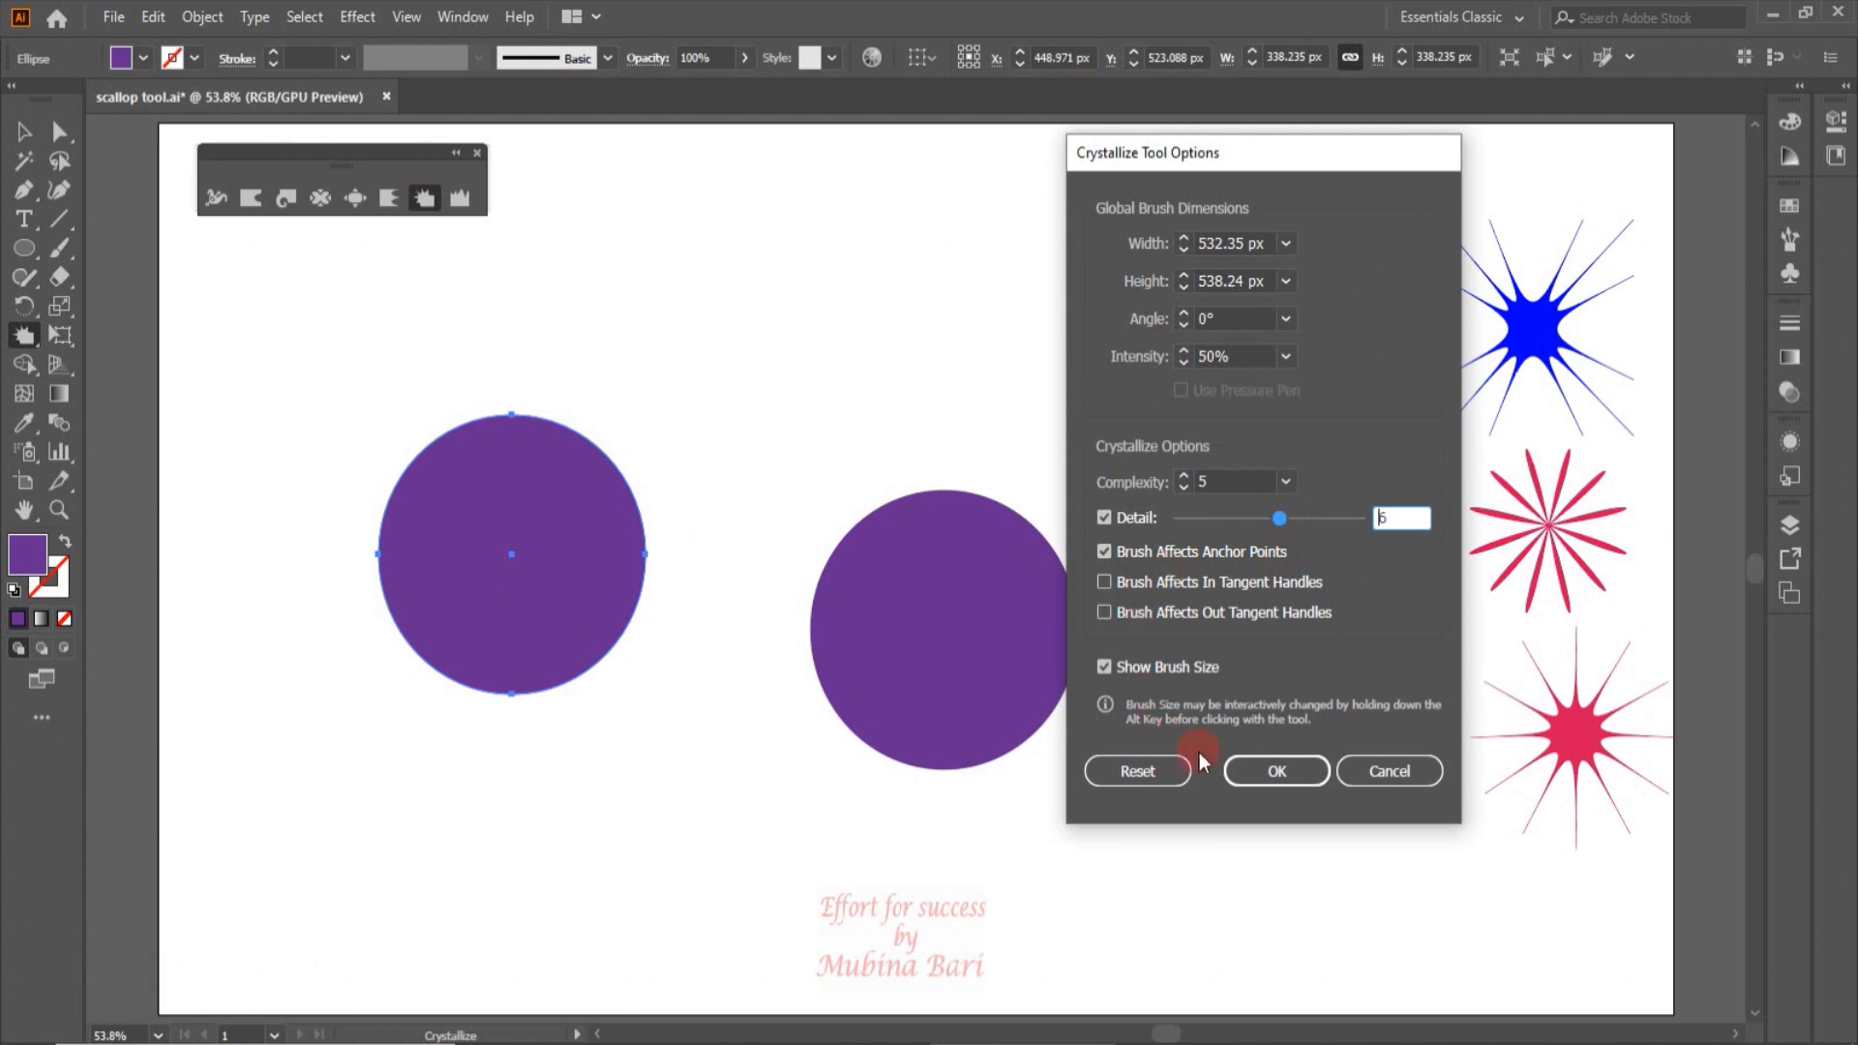
click(1278, 773)
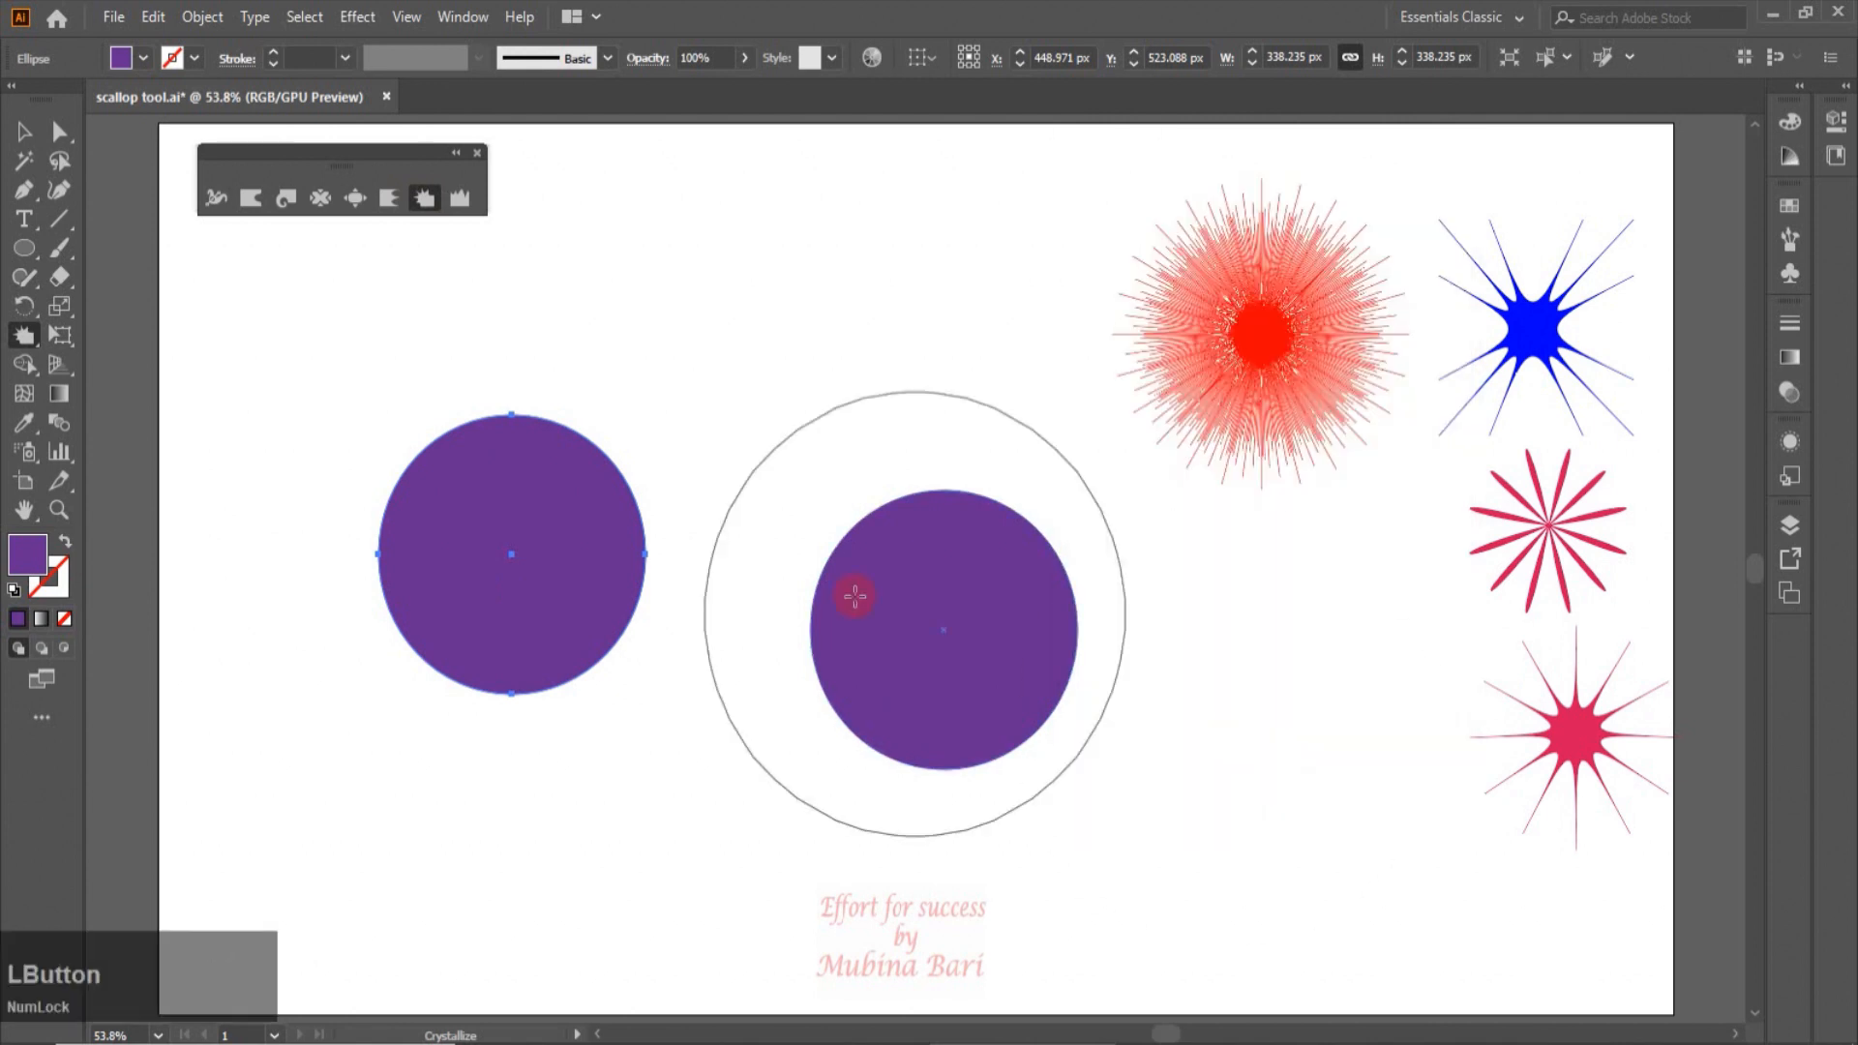
Step: Crystallize the left purple circle from its centre, deselect it to inspect the fine fringe, and undo the stroke
click(511, 553)
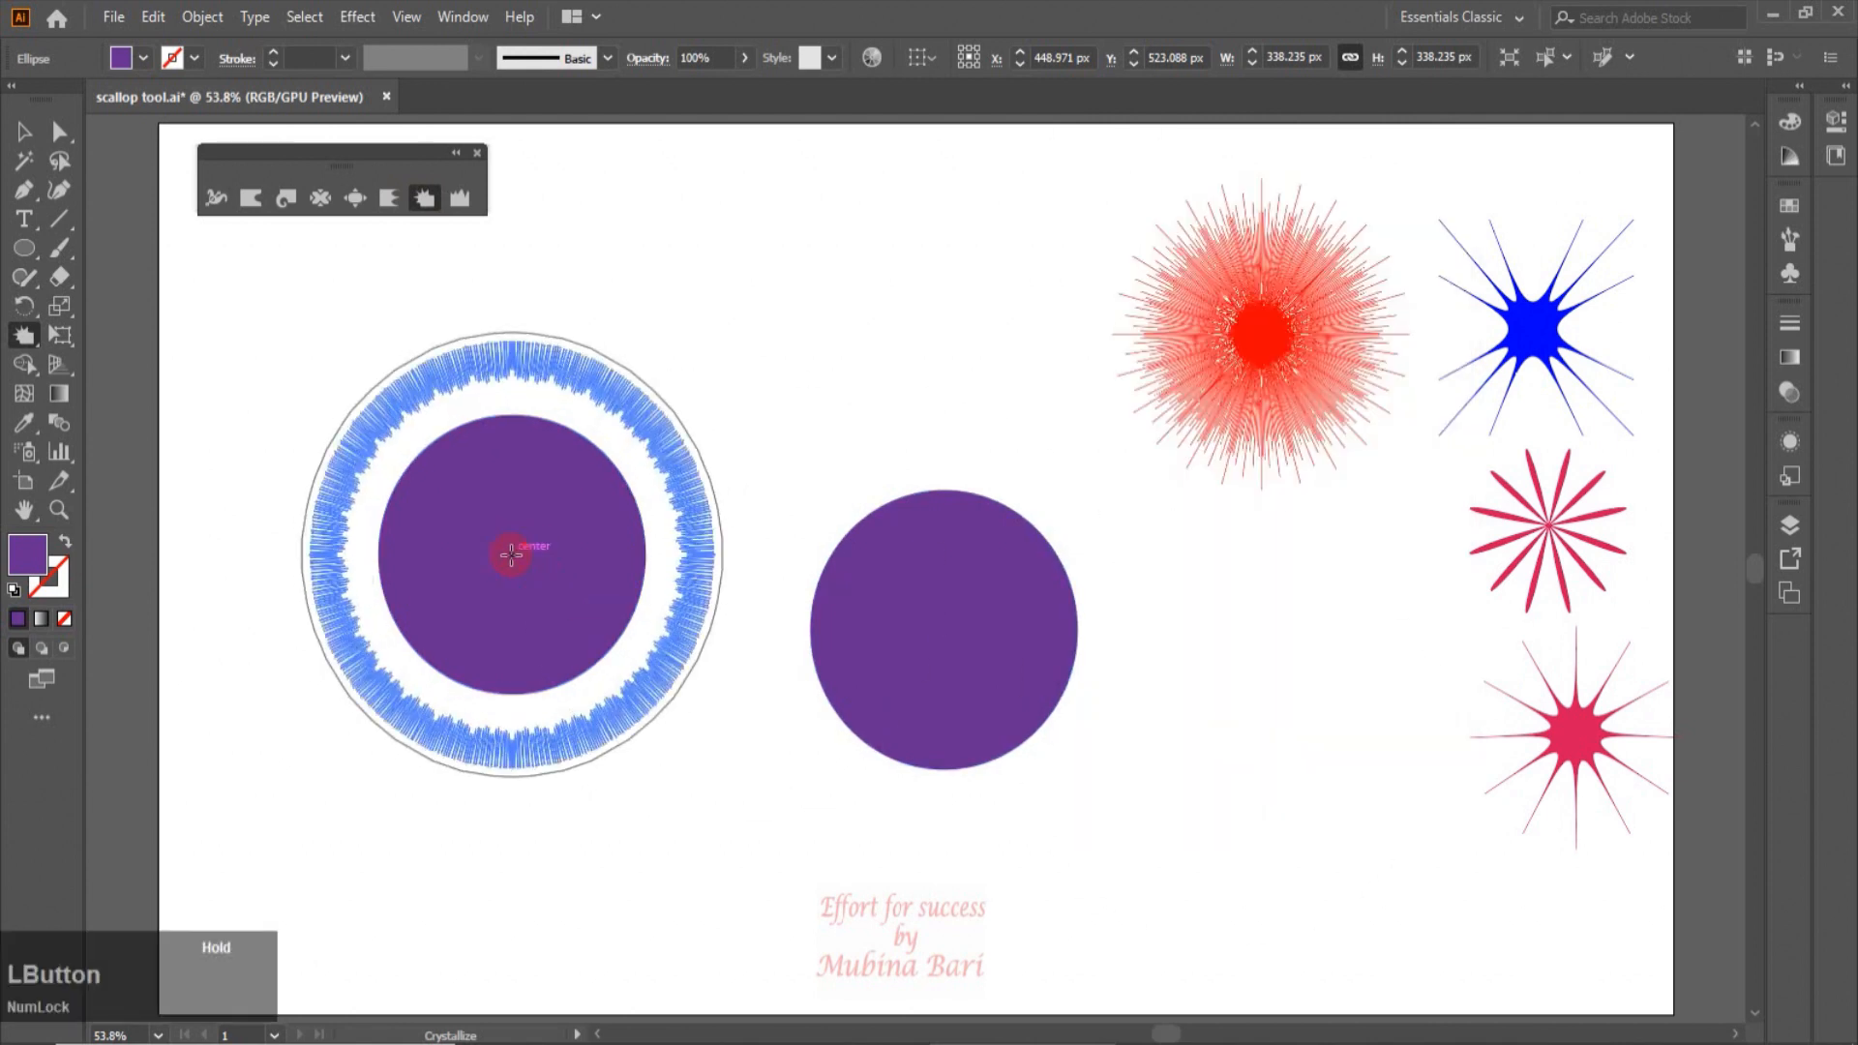
click(24, 131)
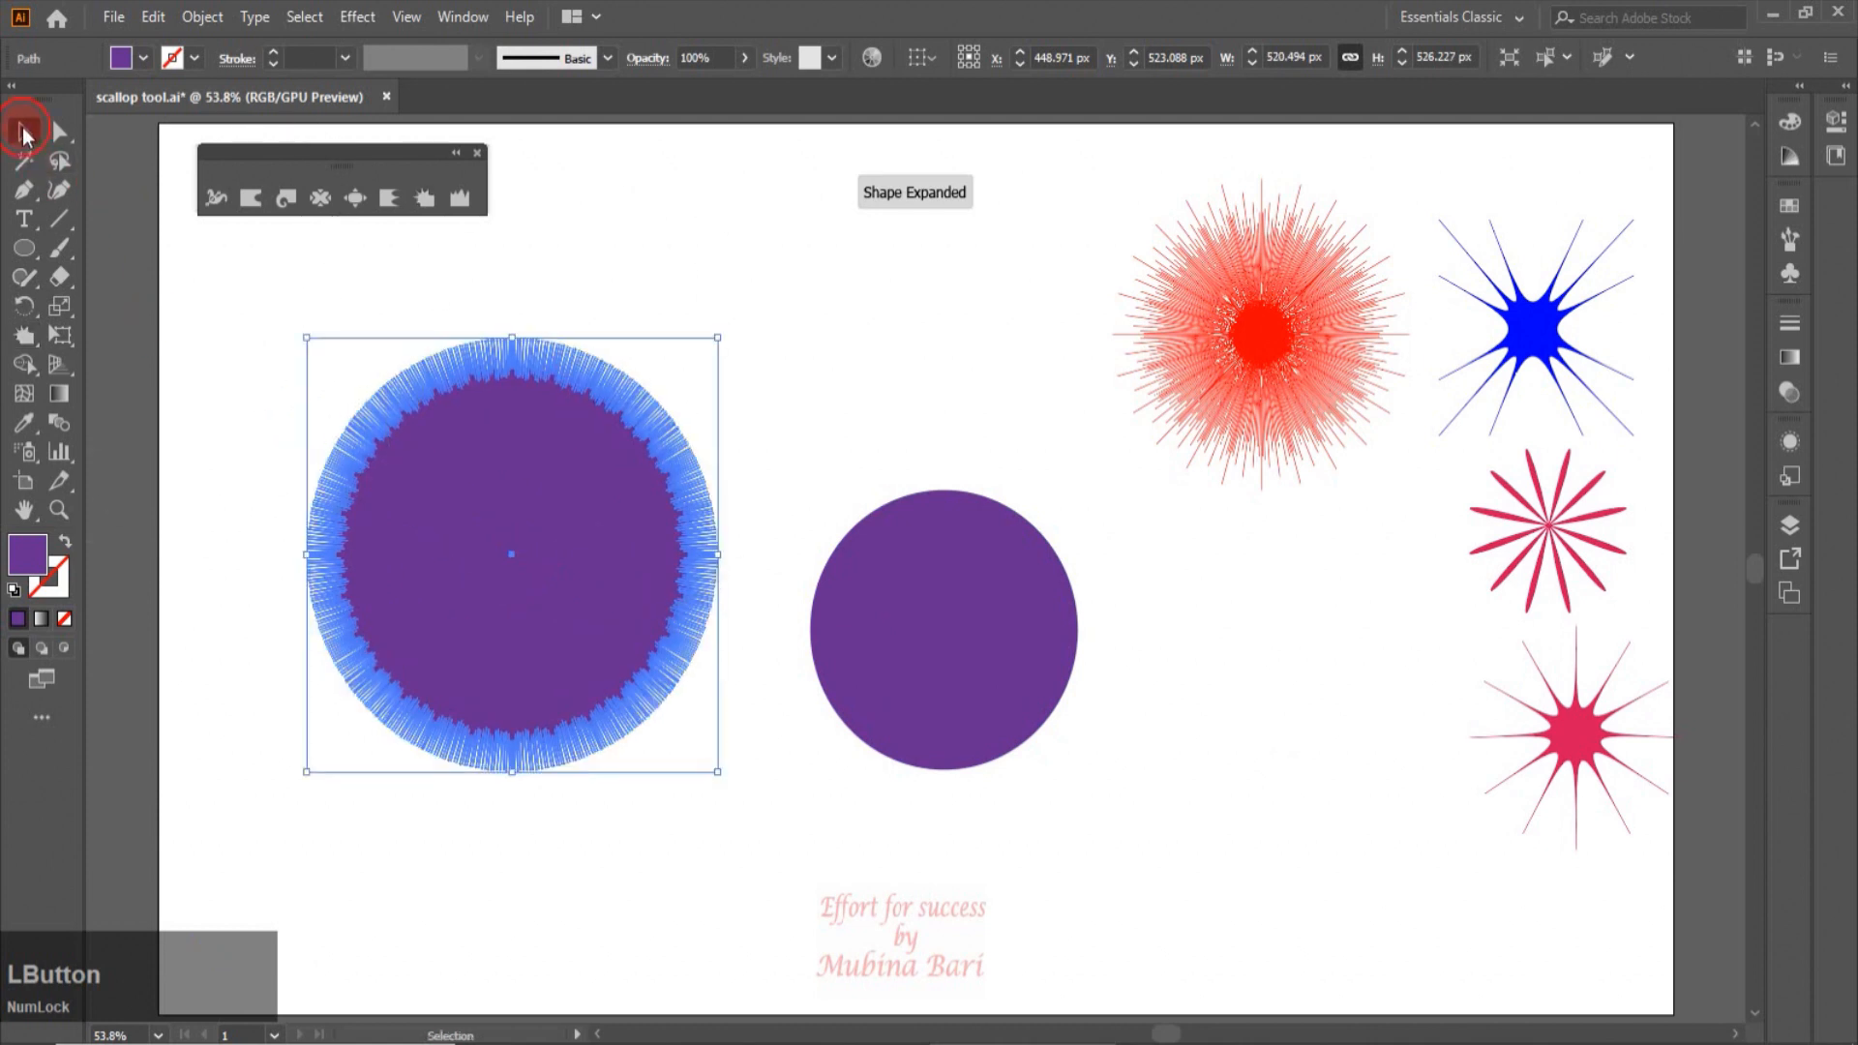
click(624, 944)
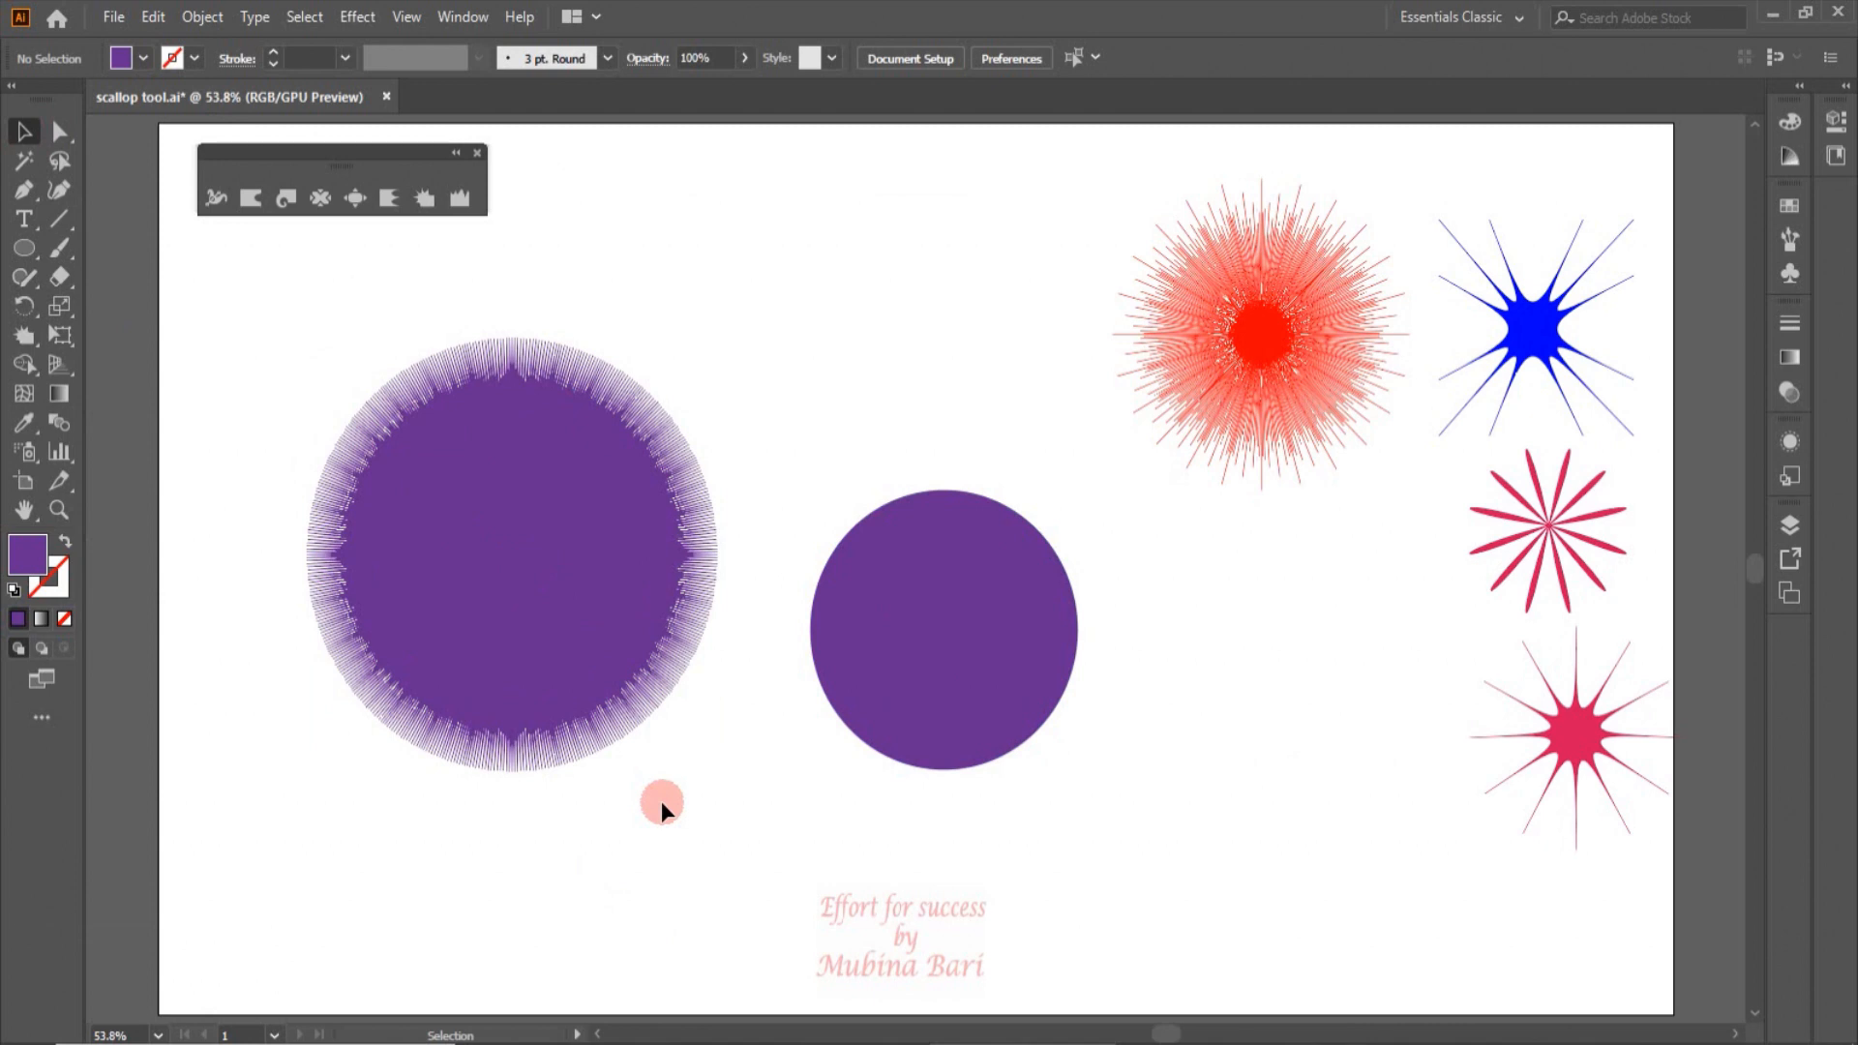
key(ctrl+z)
key(ctrl+z)
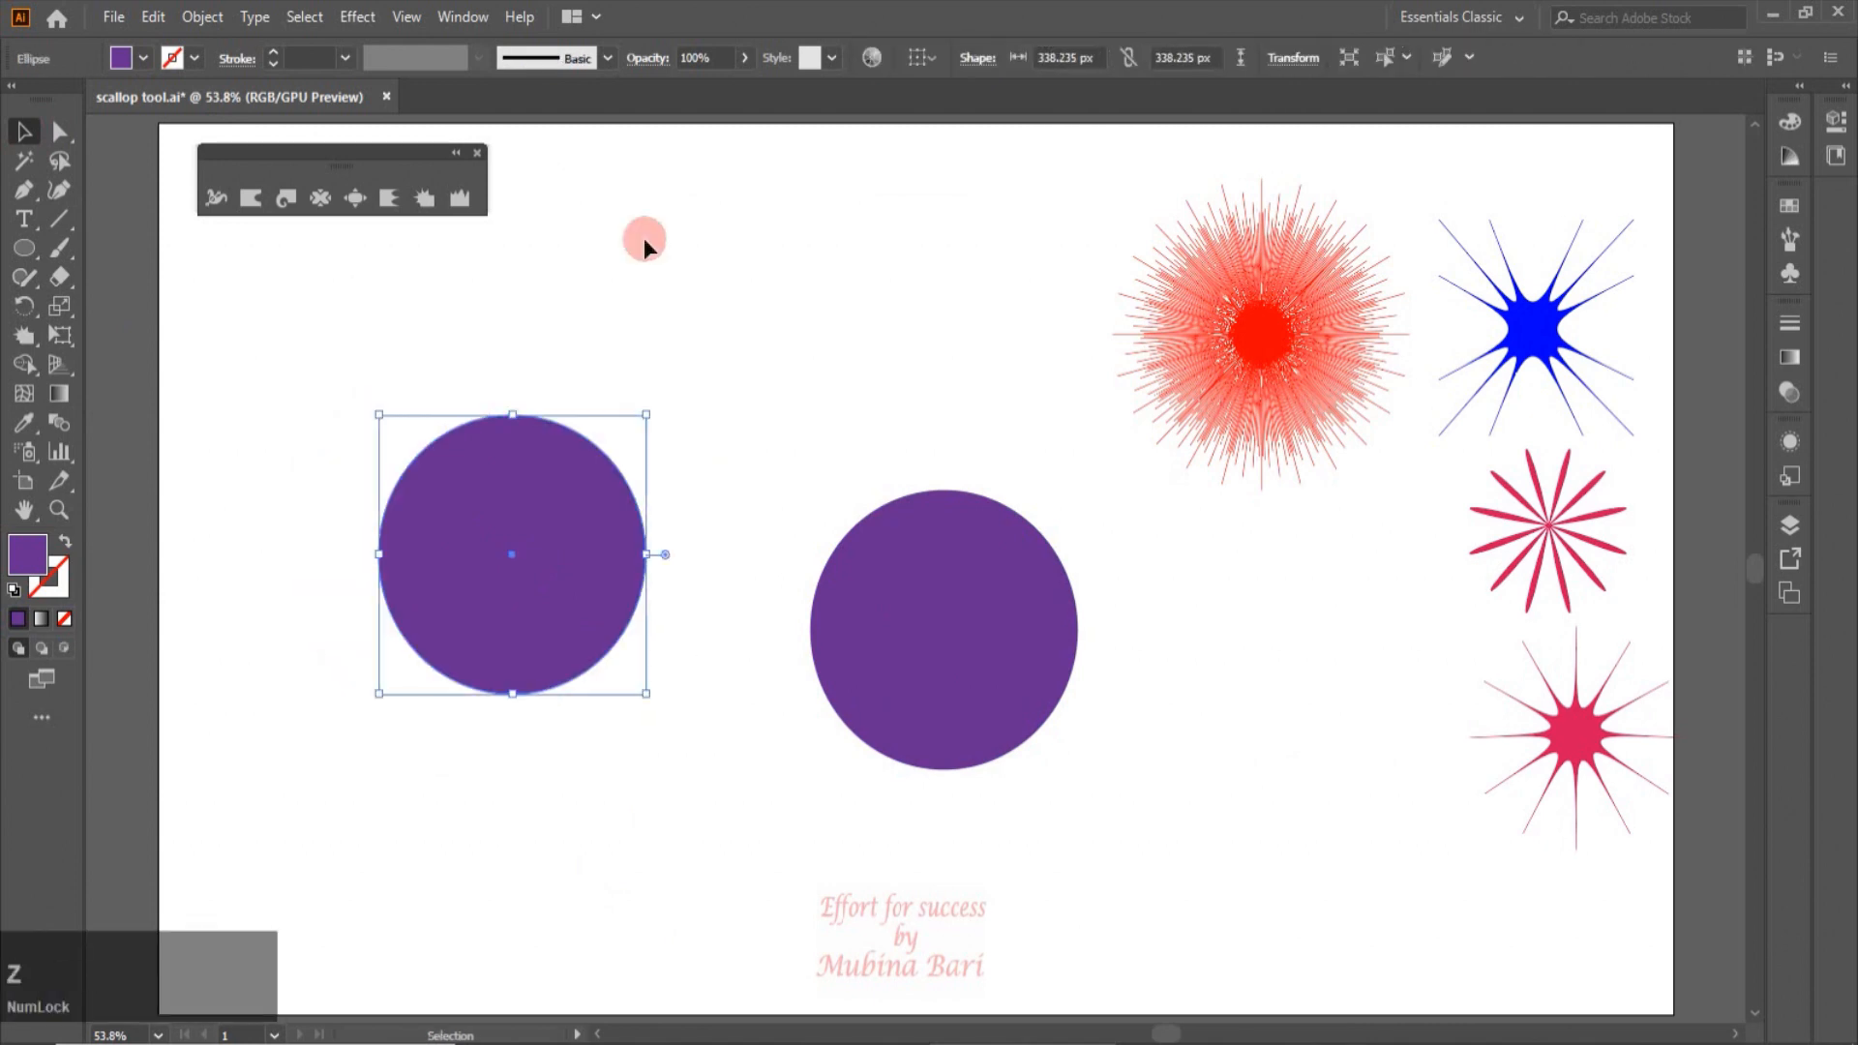
Step: Keep the Crystallize complexity at 5 and set the detail to 2
double_click(430, 201)
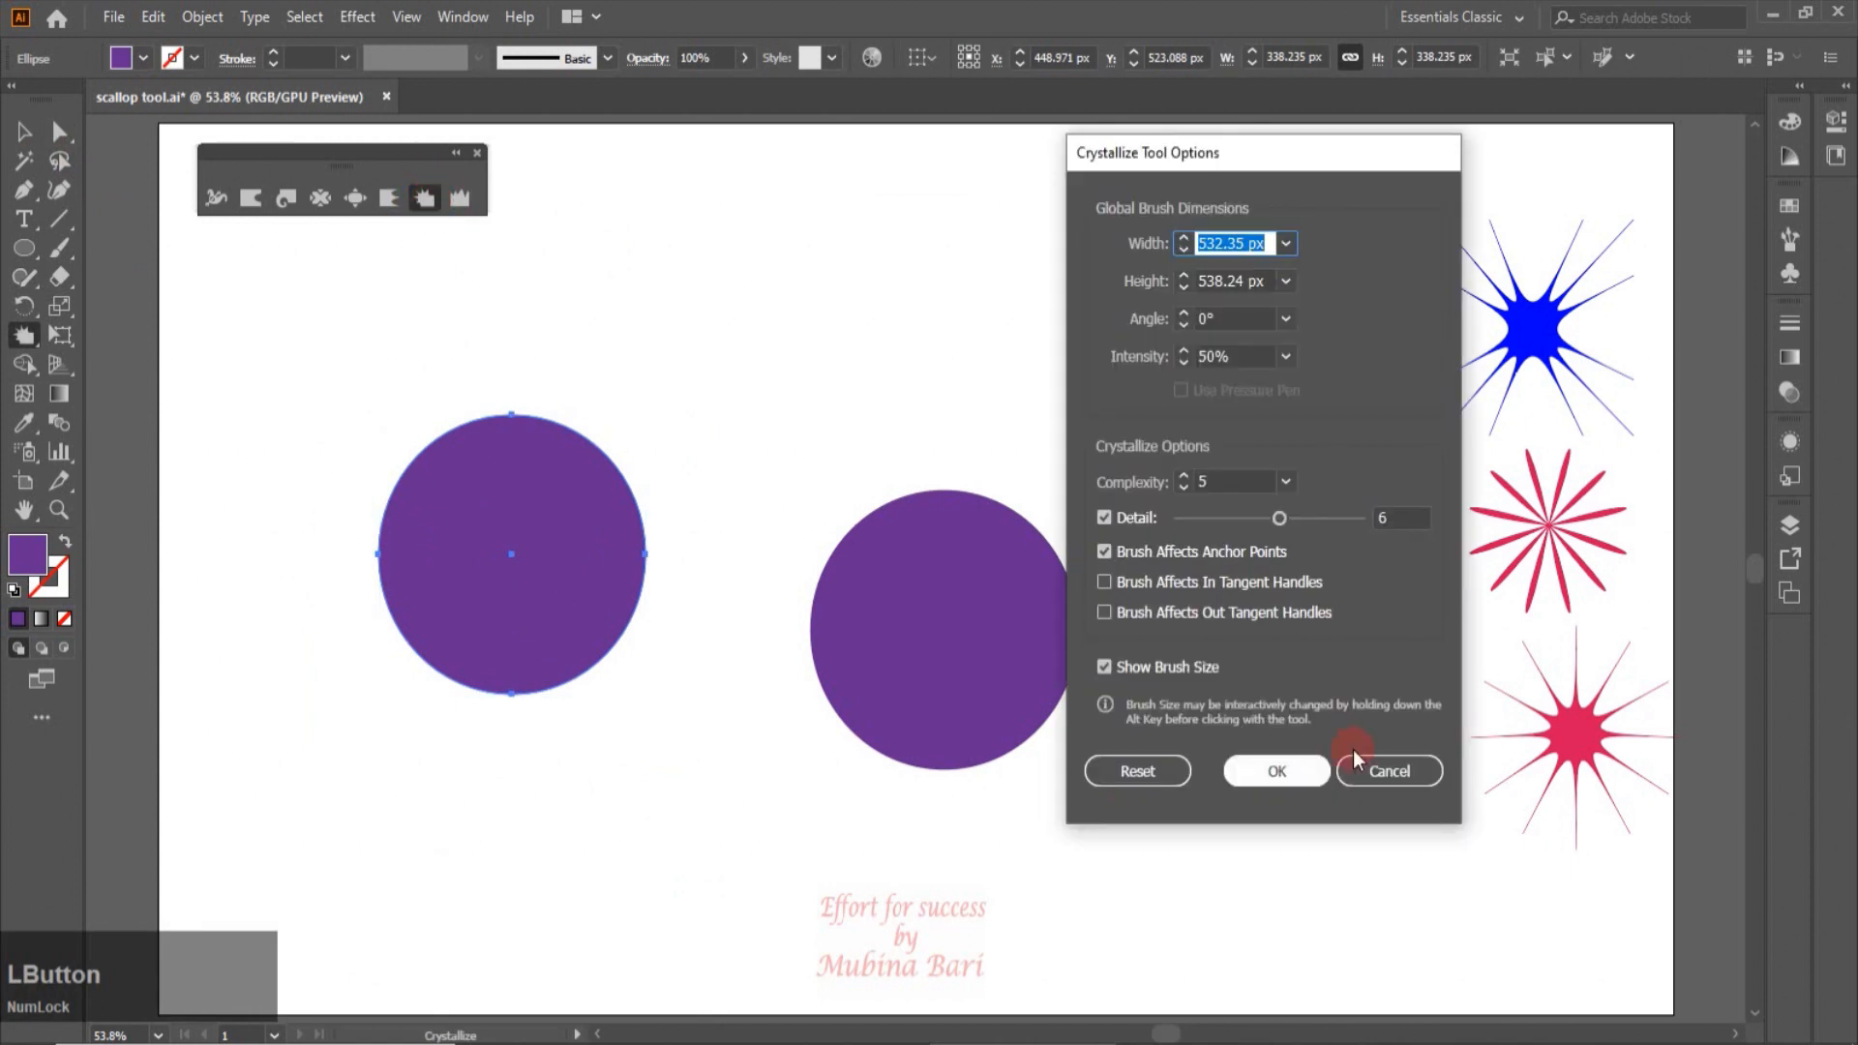
click(1287, 483)
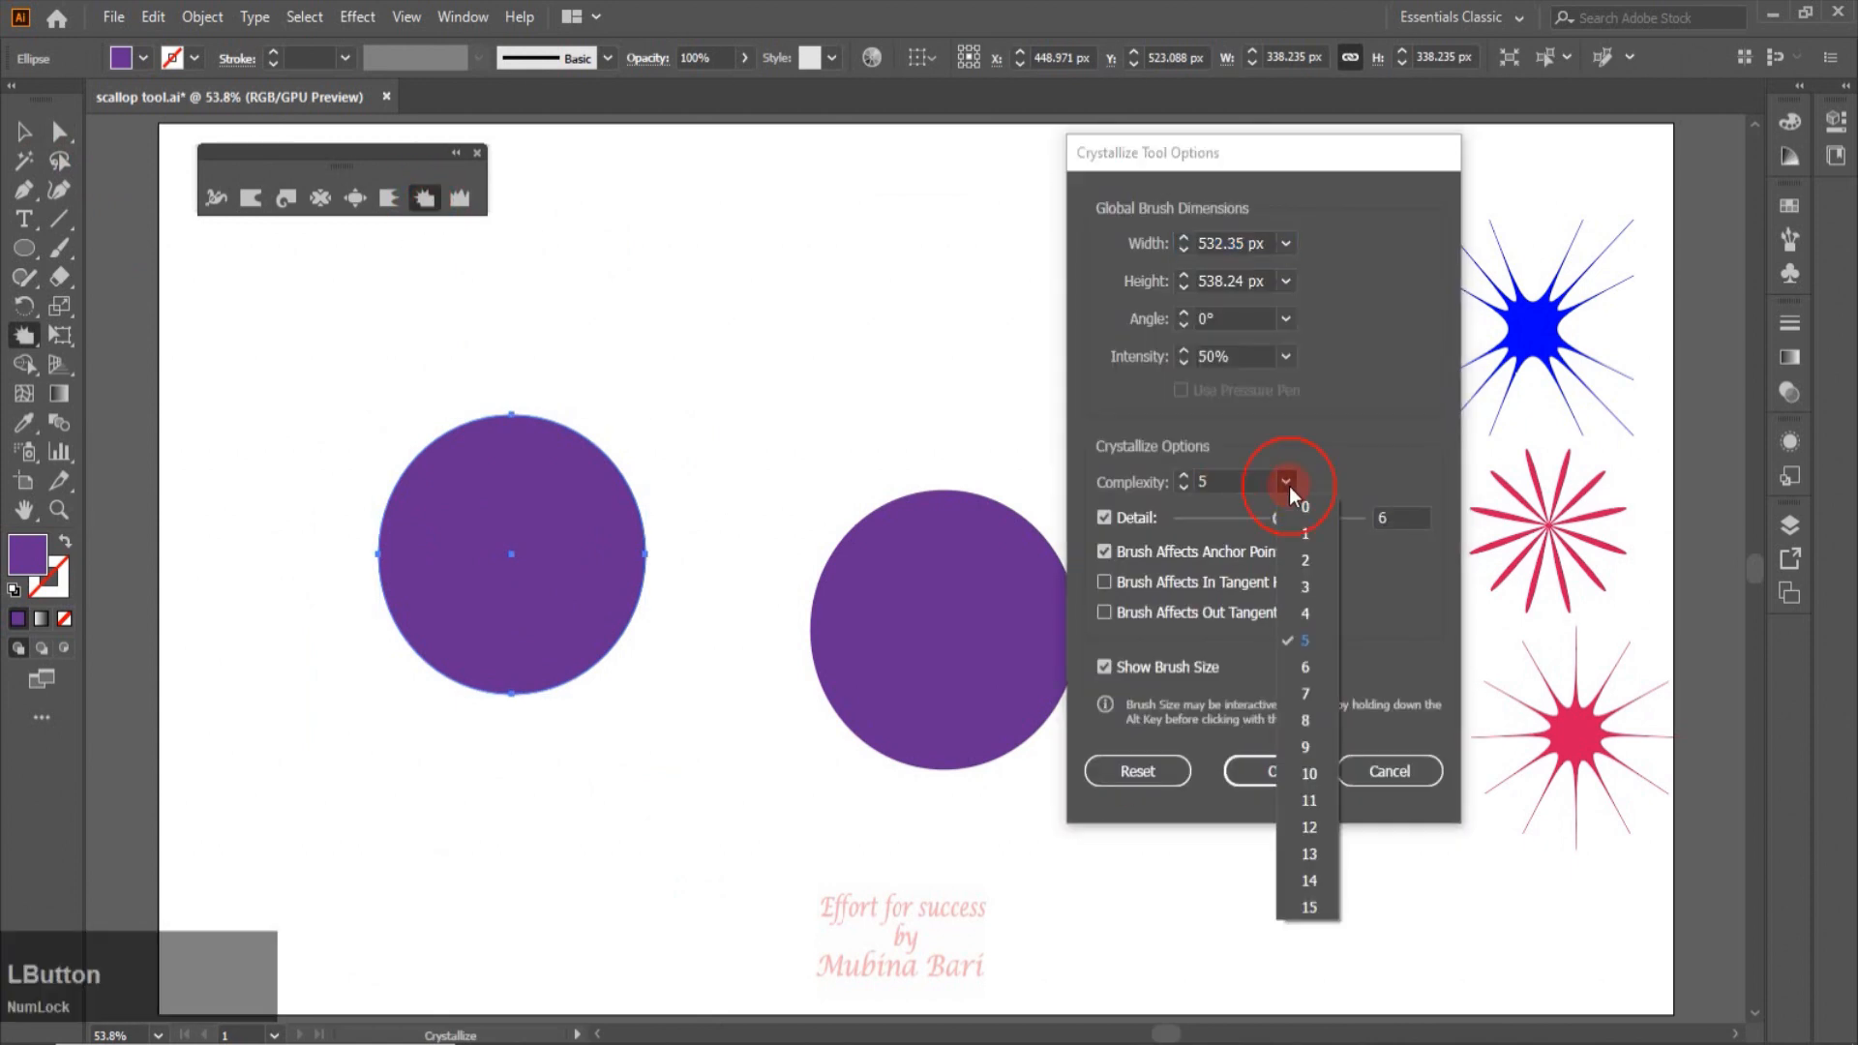
click(1304, 561)
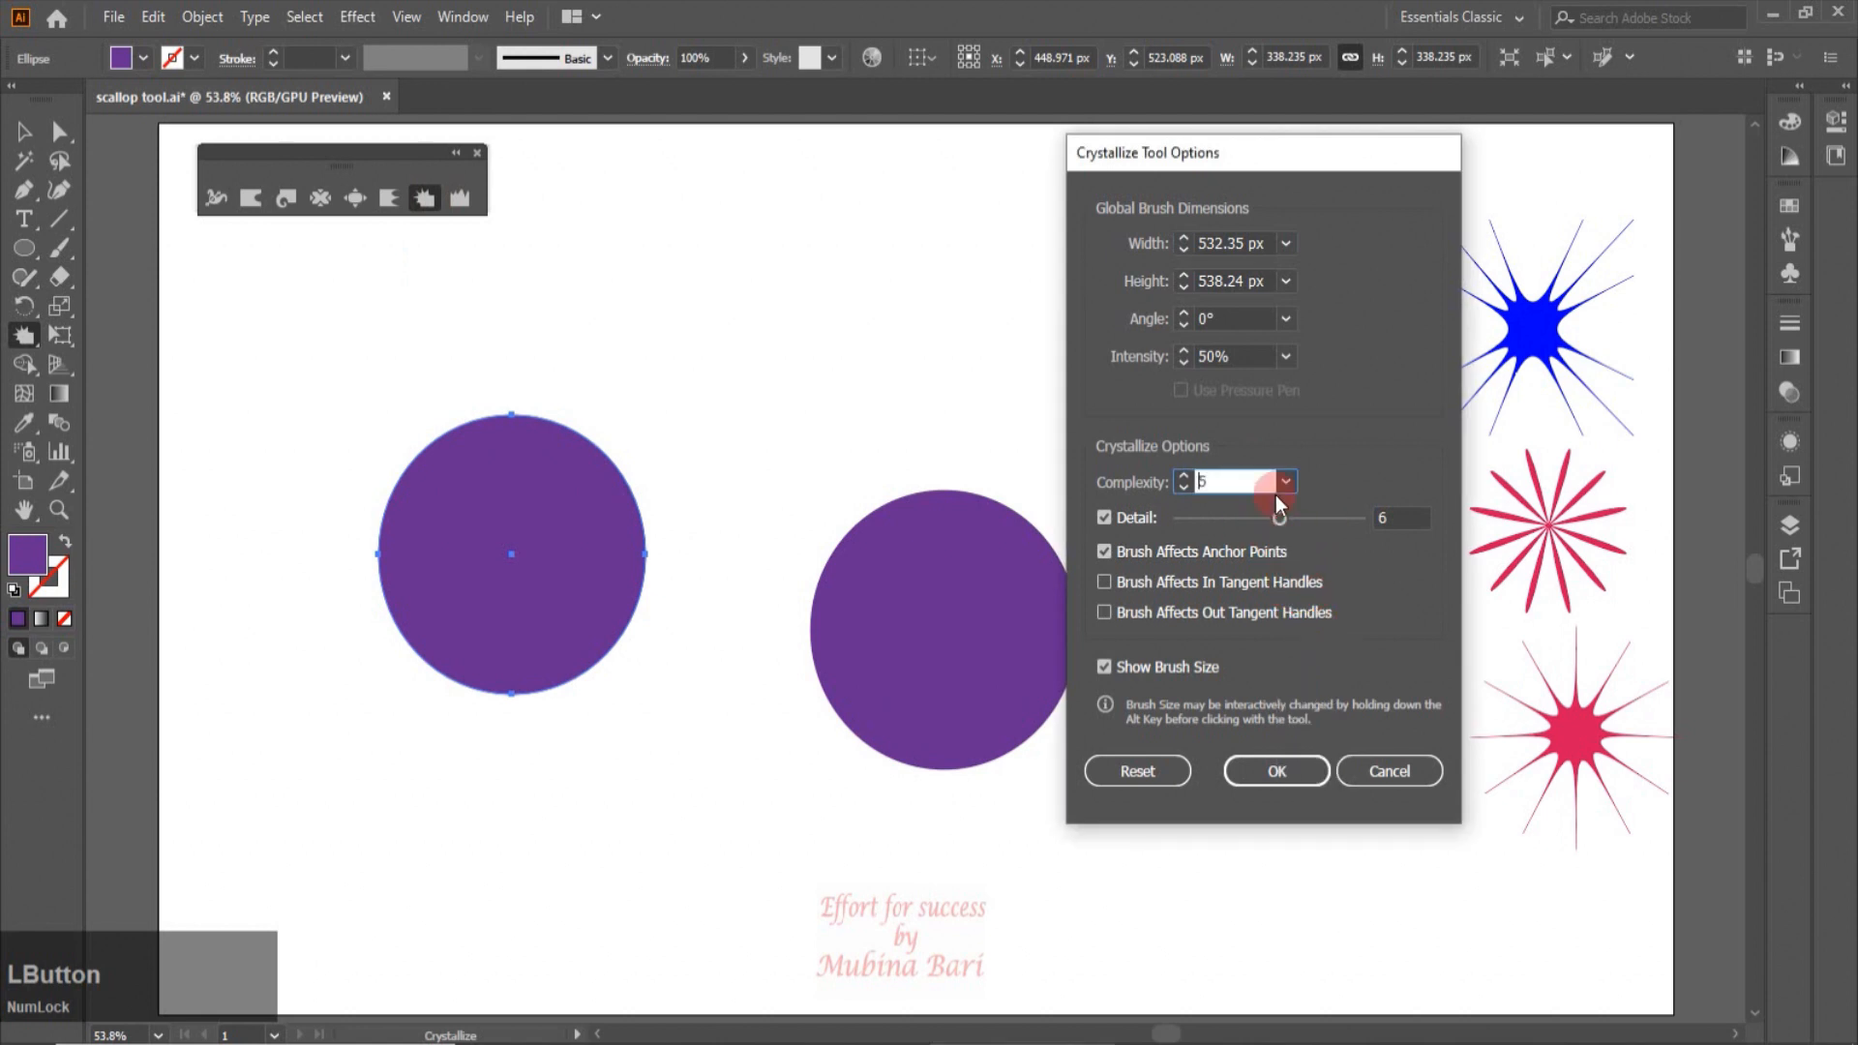
click(1235, 519)
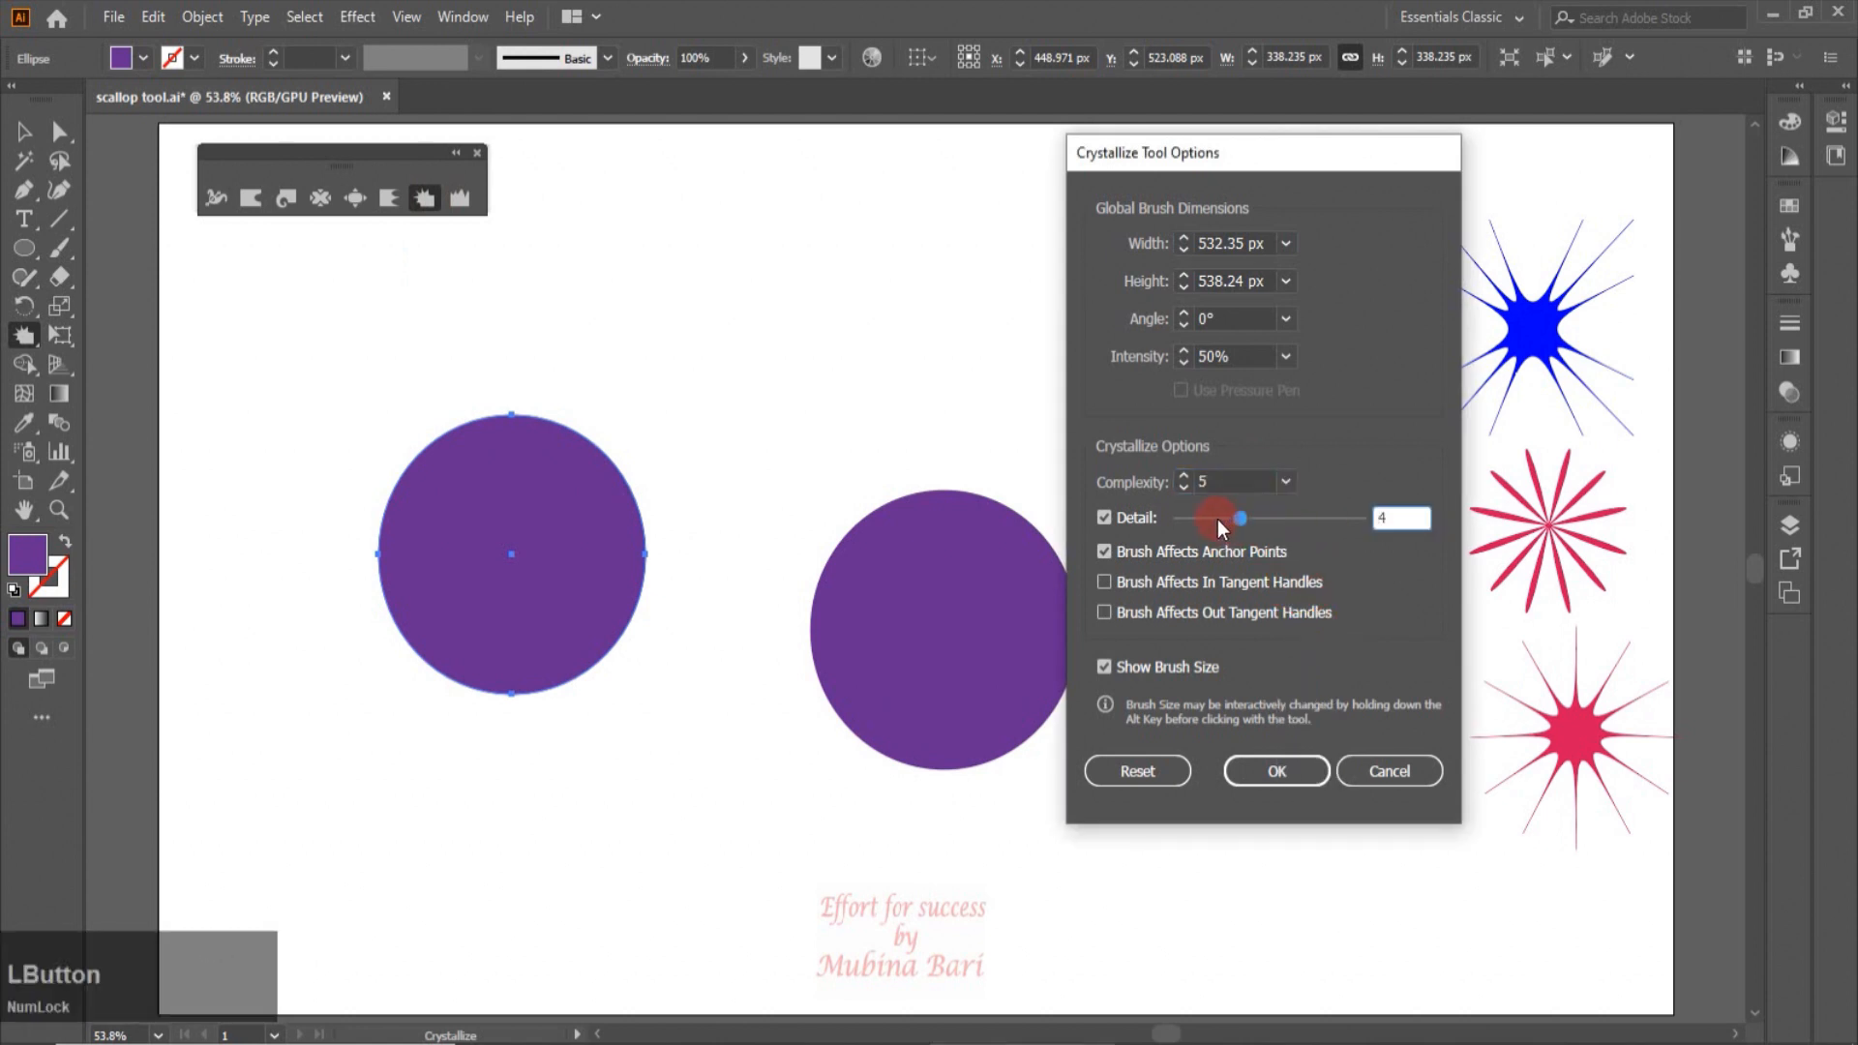
click(1204, 524)
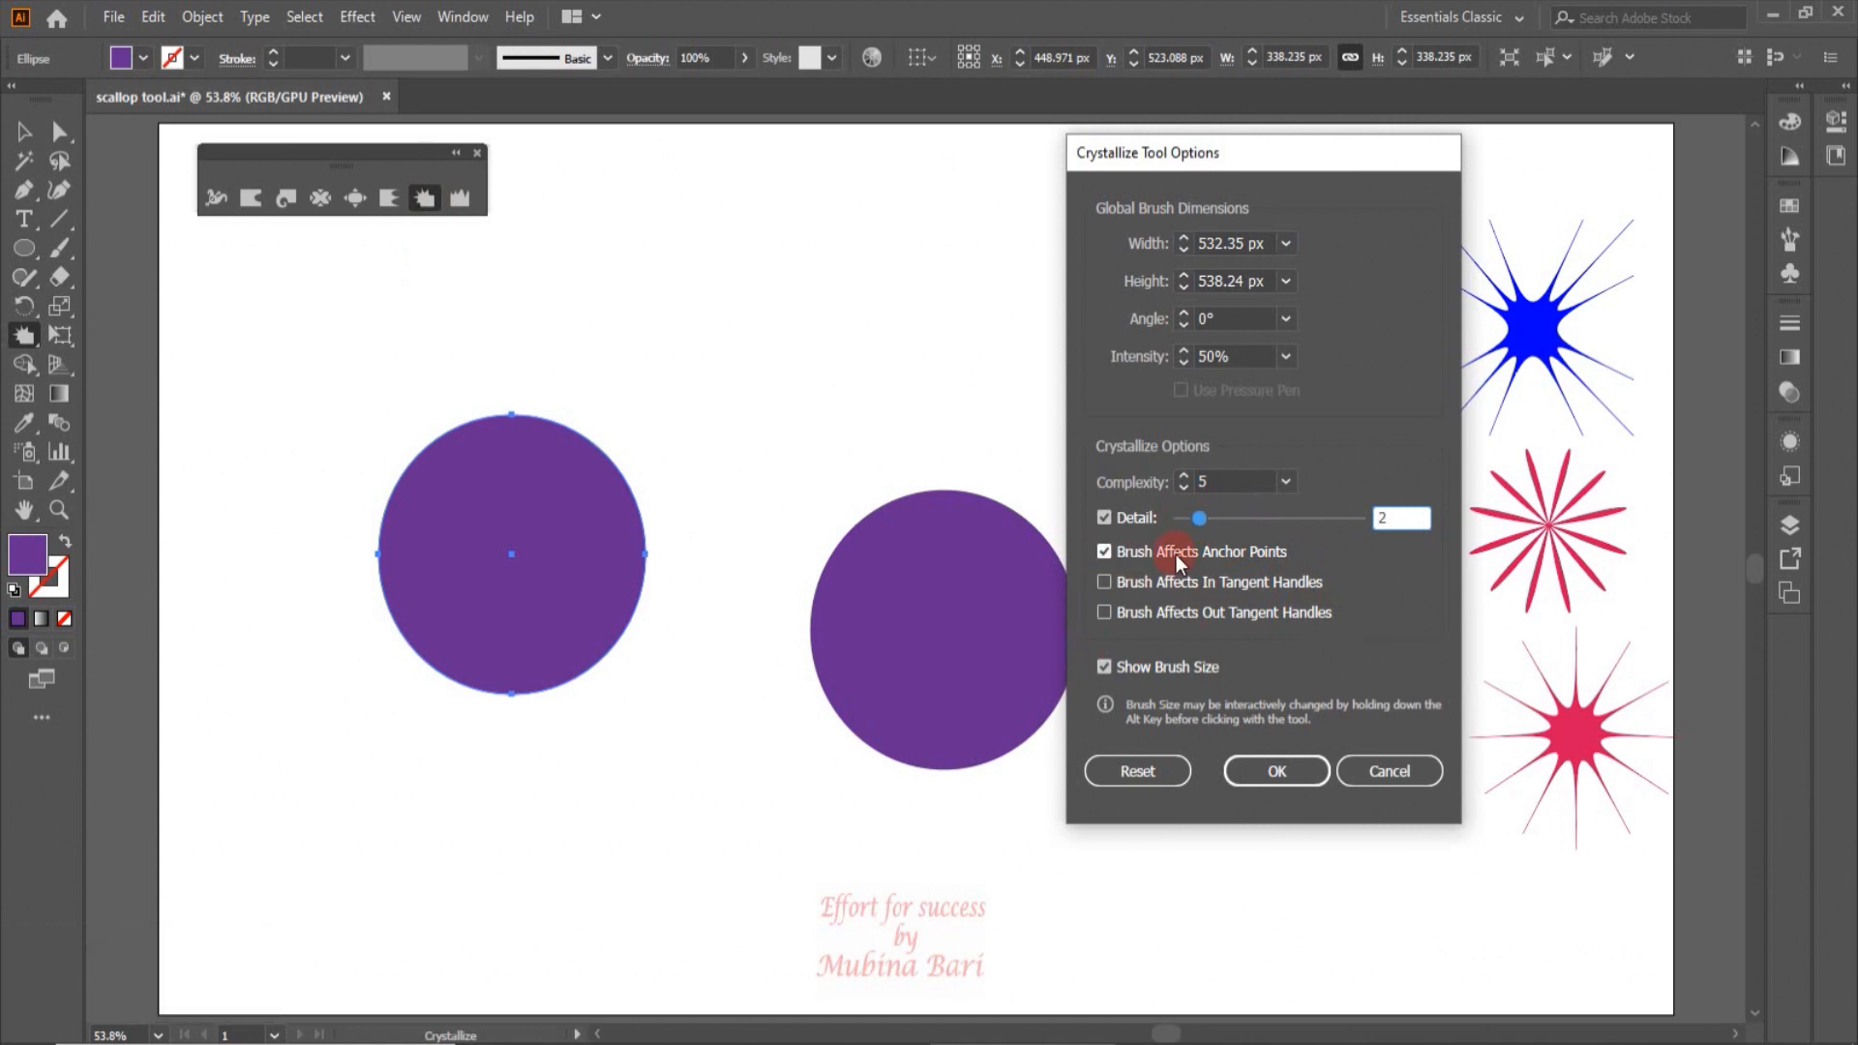
click(1283, 770)
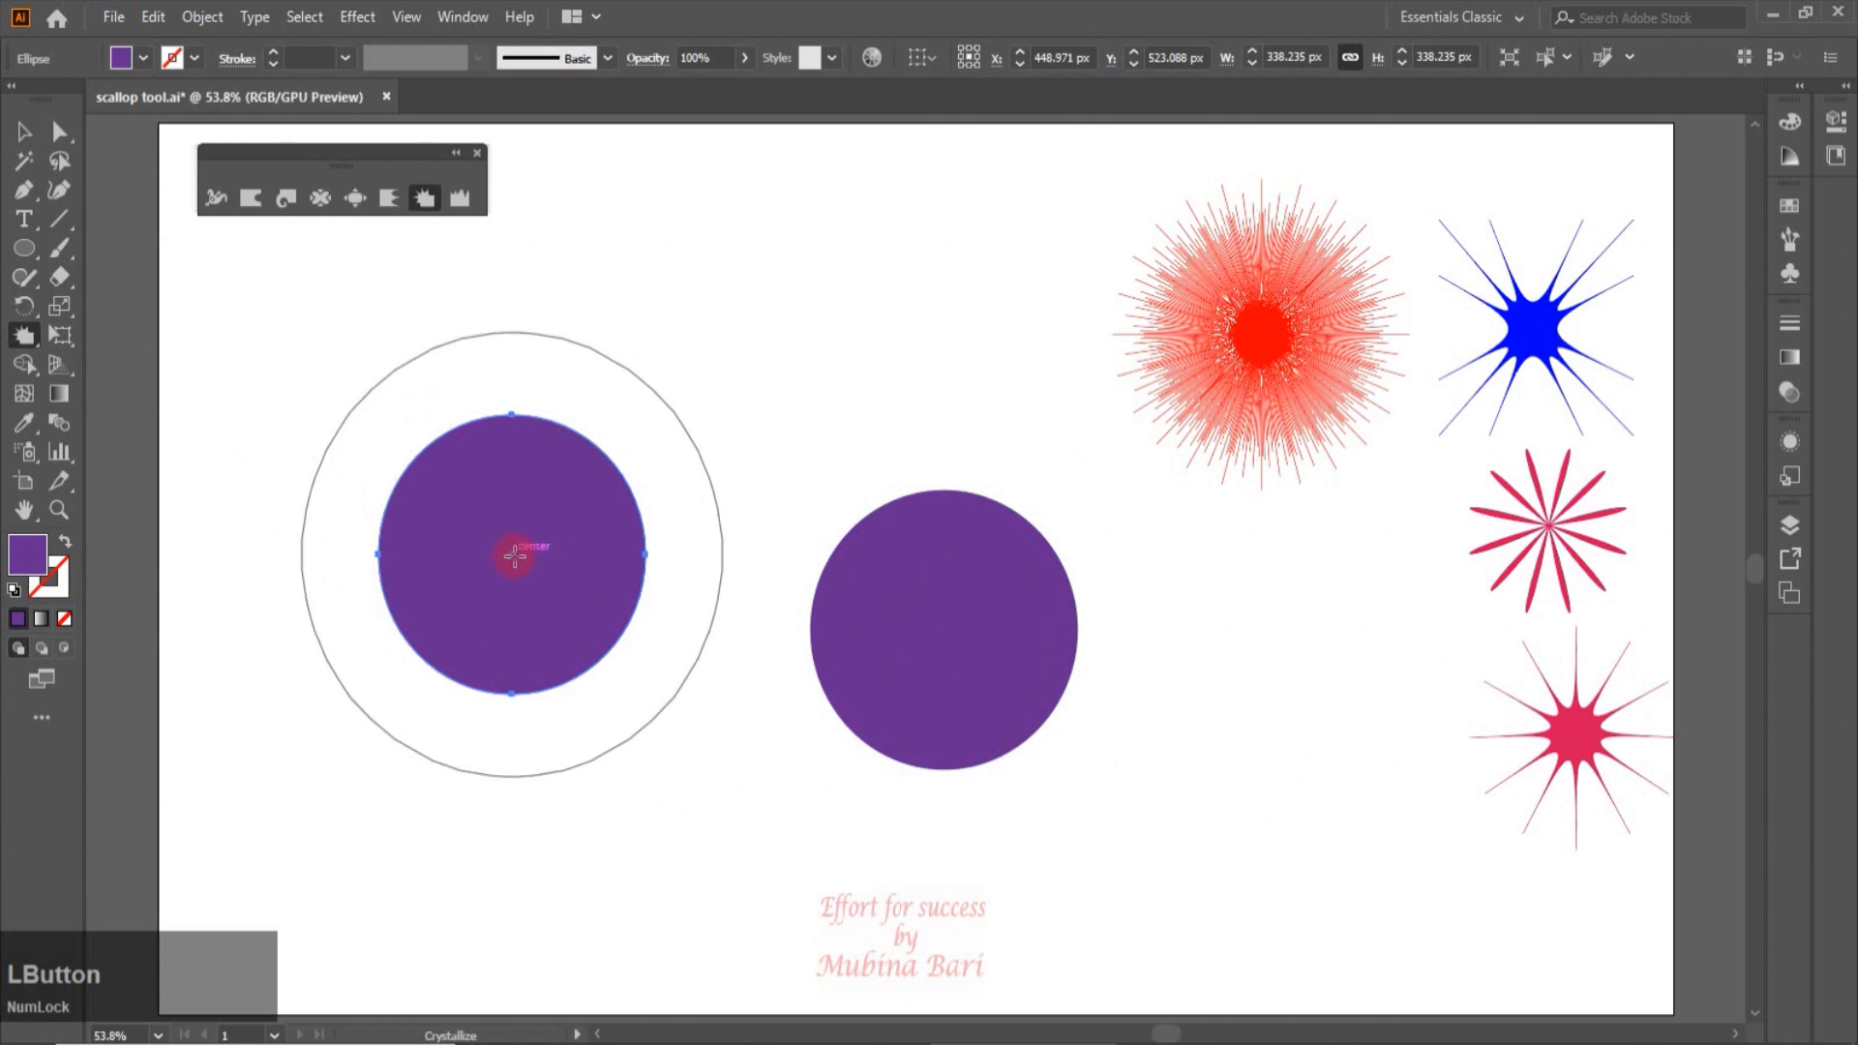
Step: Crystallize the left purple circle from its centre, and shrink the spiked shape to about 262 px wide near the artboard's upper edge
mouse_move(514, 556)
mouse_down()
mouse_move(647, 365)
mouse_move(194, 593)
mouse_move(426, 677)
mouse_up()
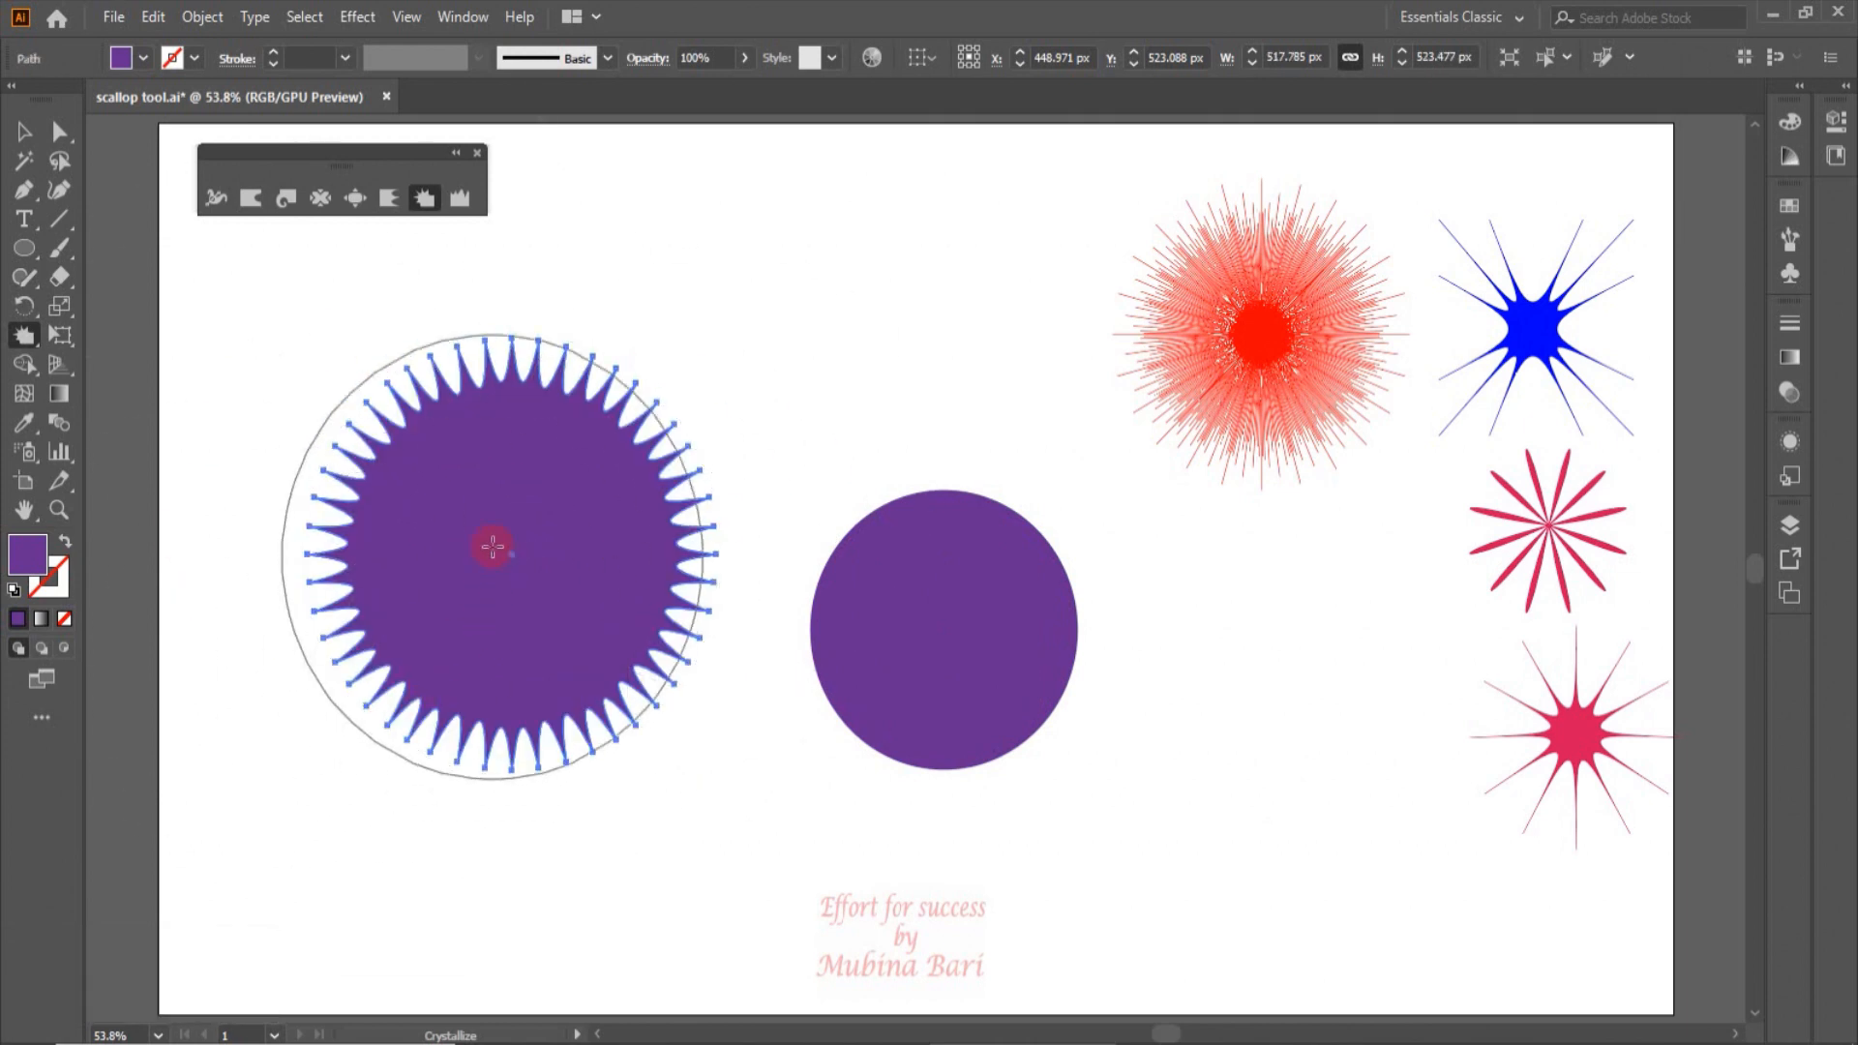
mouse_move(517, 556)
mouse_down()
mouse_move(585, 703)
mouse_move(614, 714)
mouse_move(573, 751)
mouse_move(505, 554)
mouse_move(719, 768)
mouse_move(492, 497)
mouse_move(981, 288)
mouse_up()
key(ctrl+z)
key(shift)
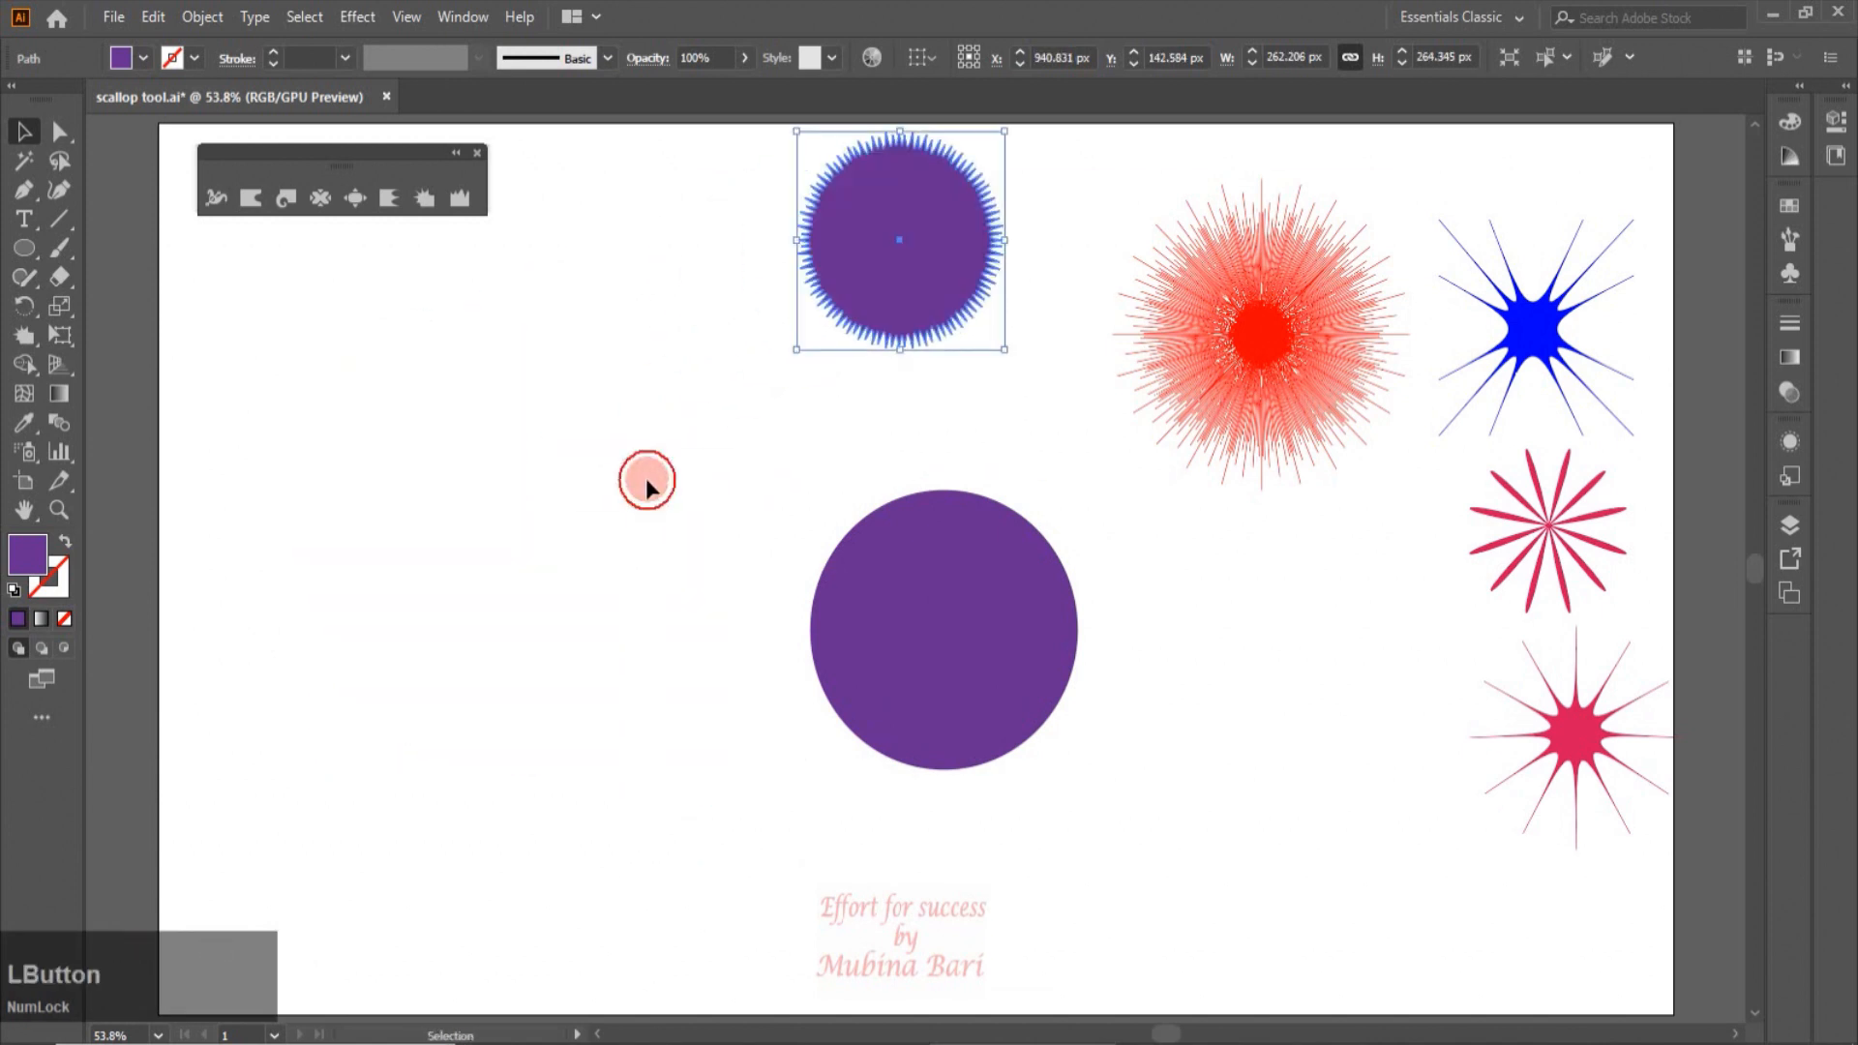
click(643, 481)
Step: Move the purple circle left and make the Crystallize brush affect in and out tangent handles but not anchor points
drag(917, 736, 499, 779)
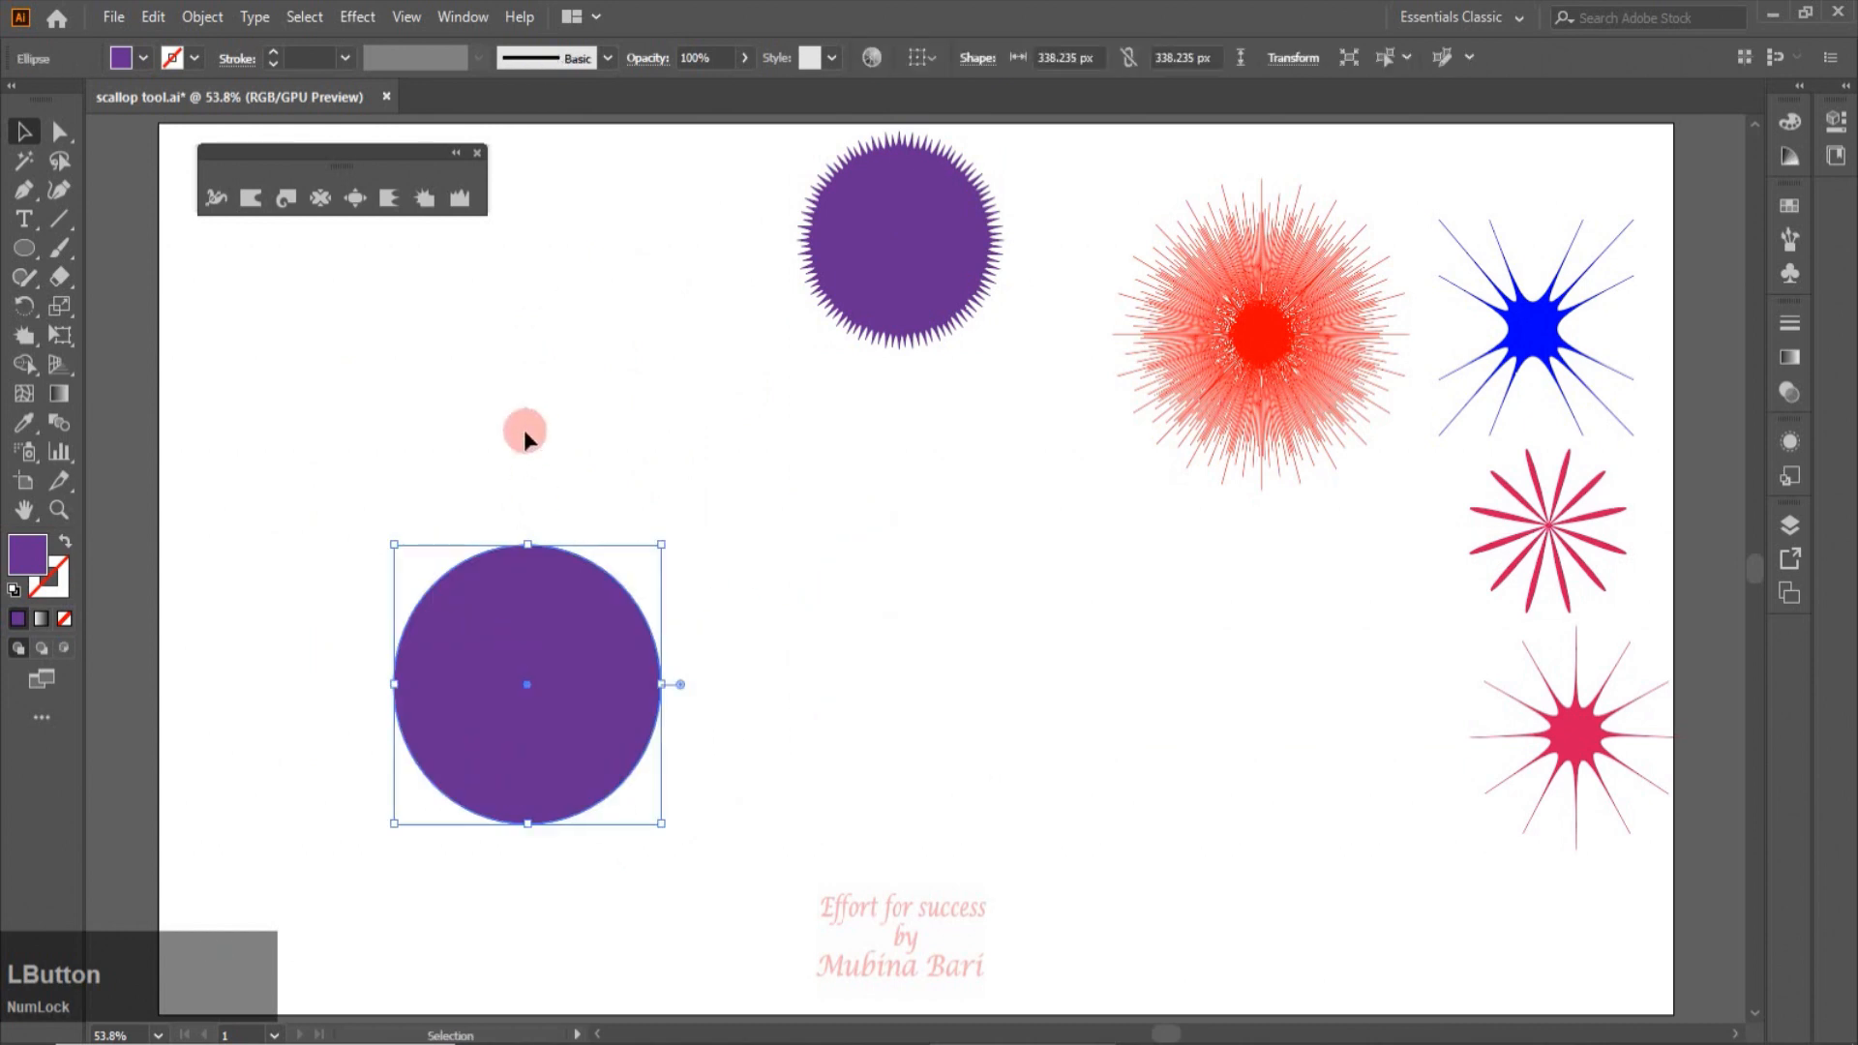
double_click(422, 200)
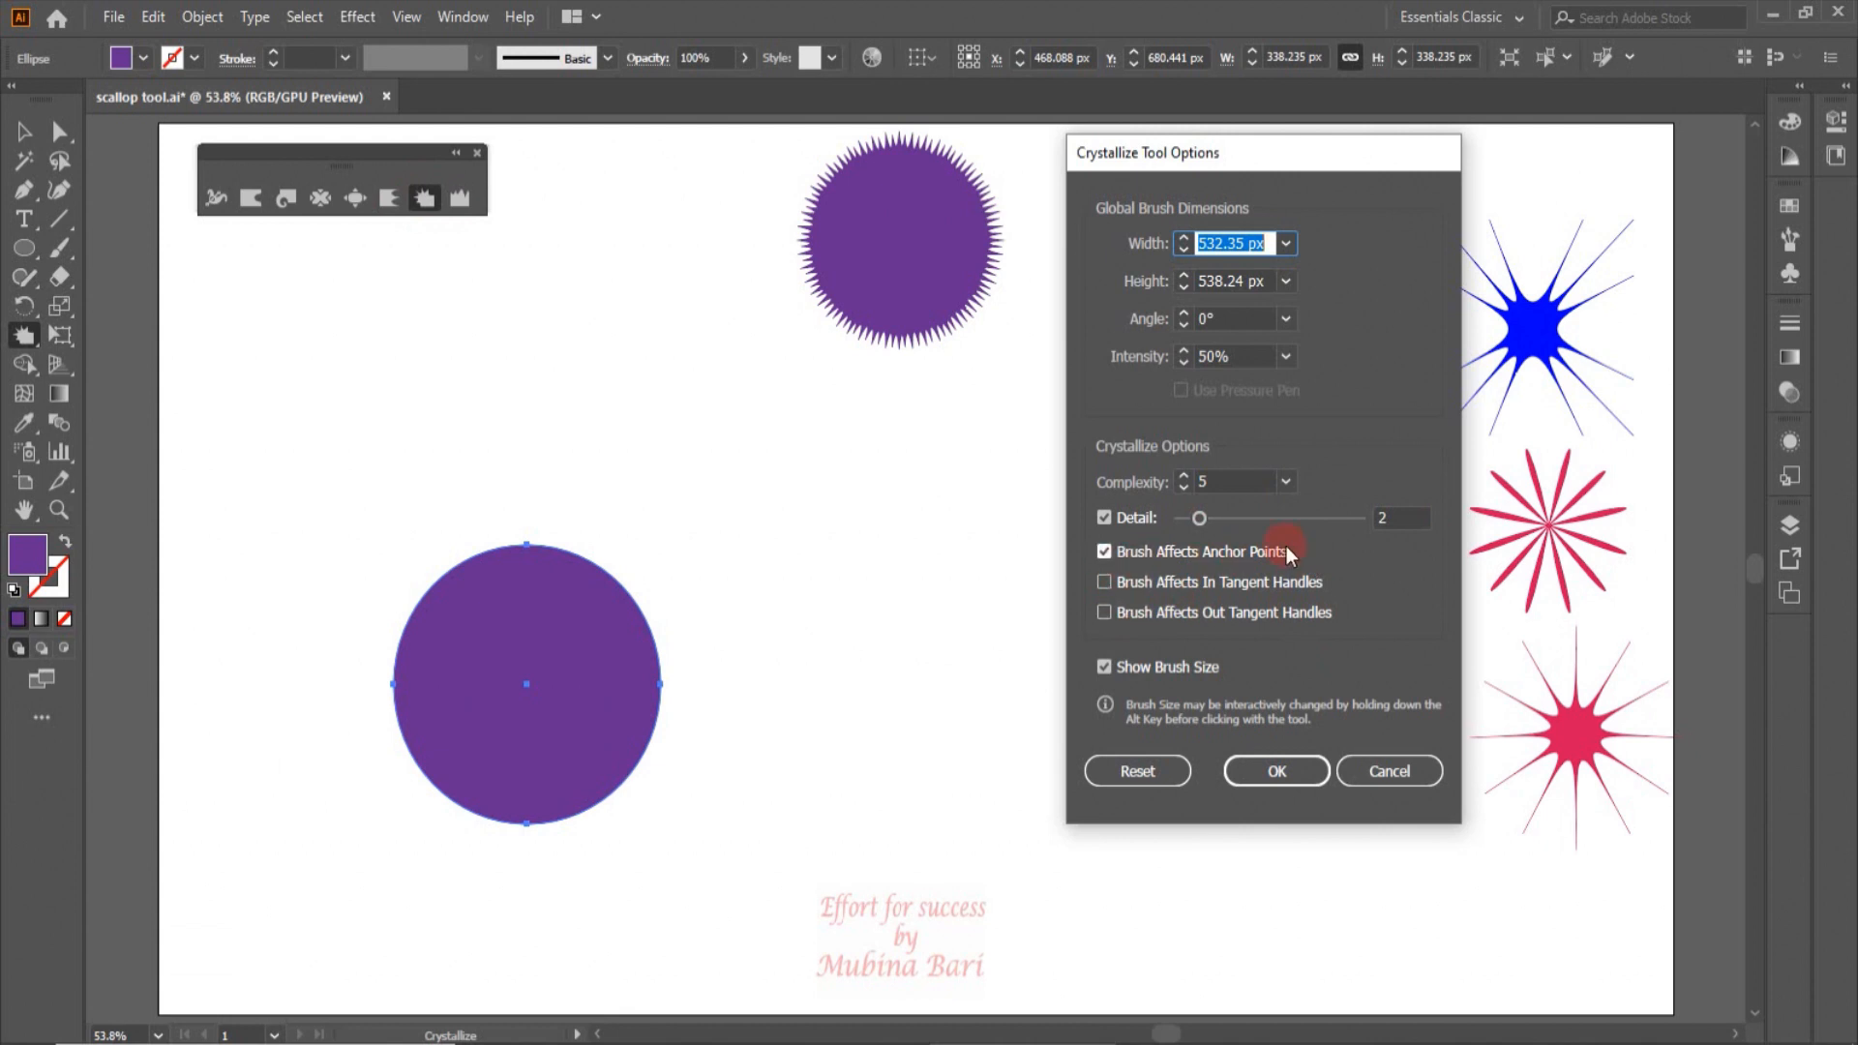
click(1108, 582)
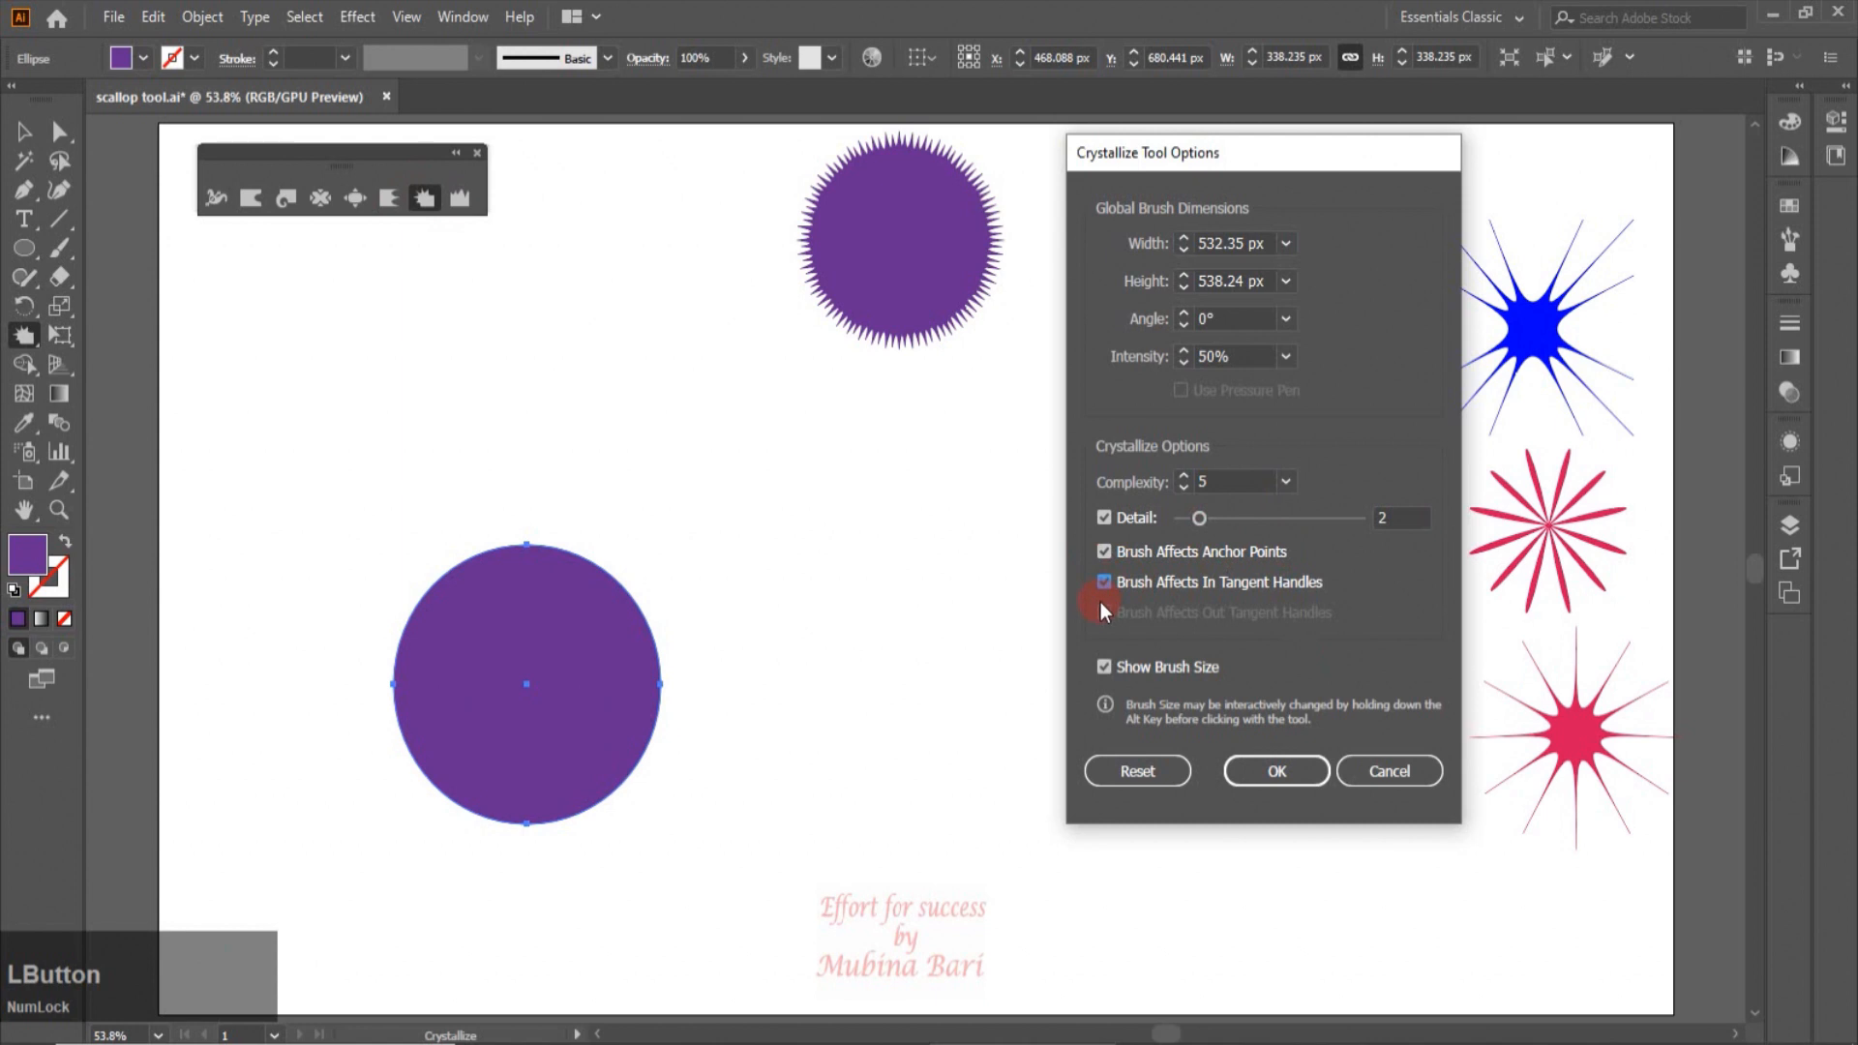
click(1103, 553)
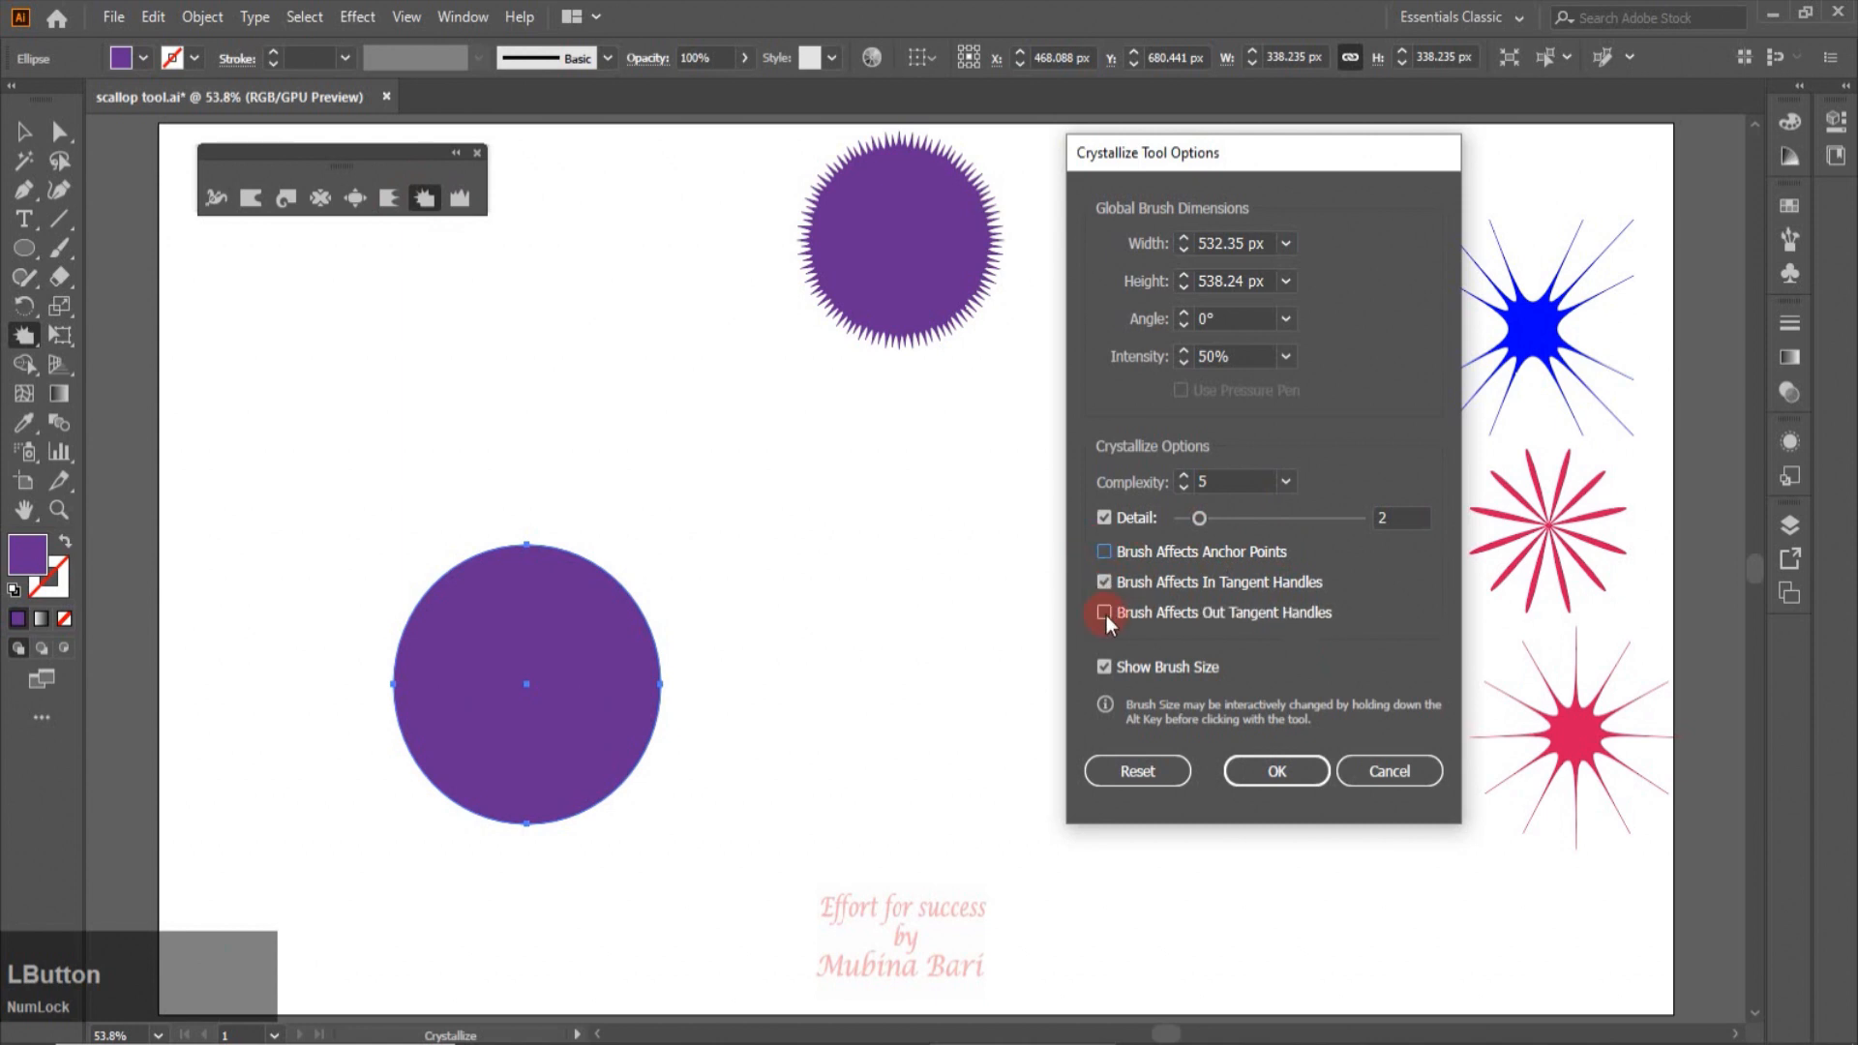
click(1104, 613)
click(1279, 770)
Step: Crystallize the purple circle from its centre, shrink the resulting flower shape, and place it below the red burst
drag(510, 684, 529, 684)
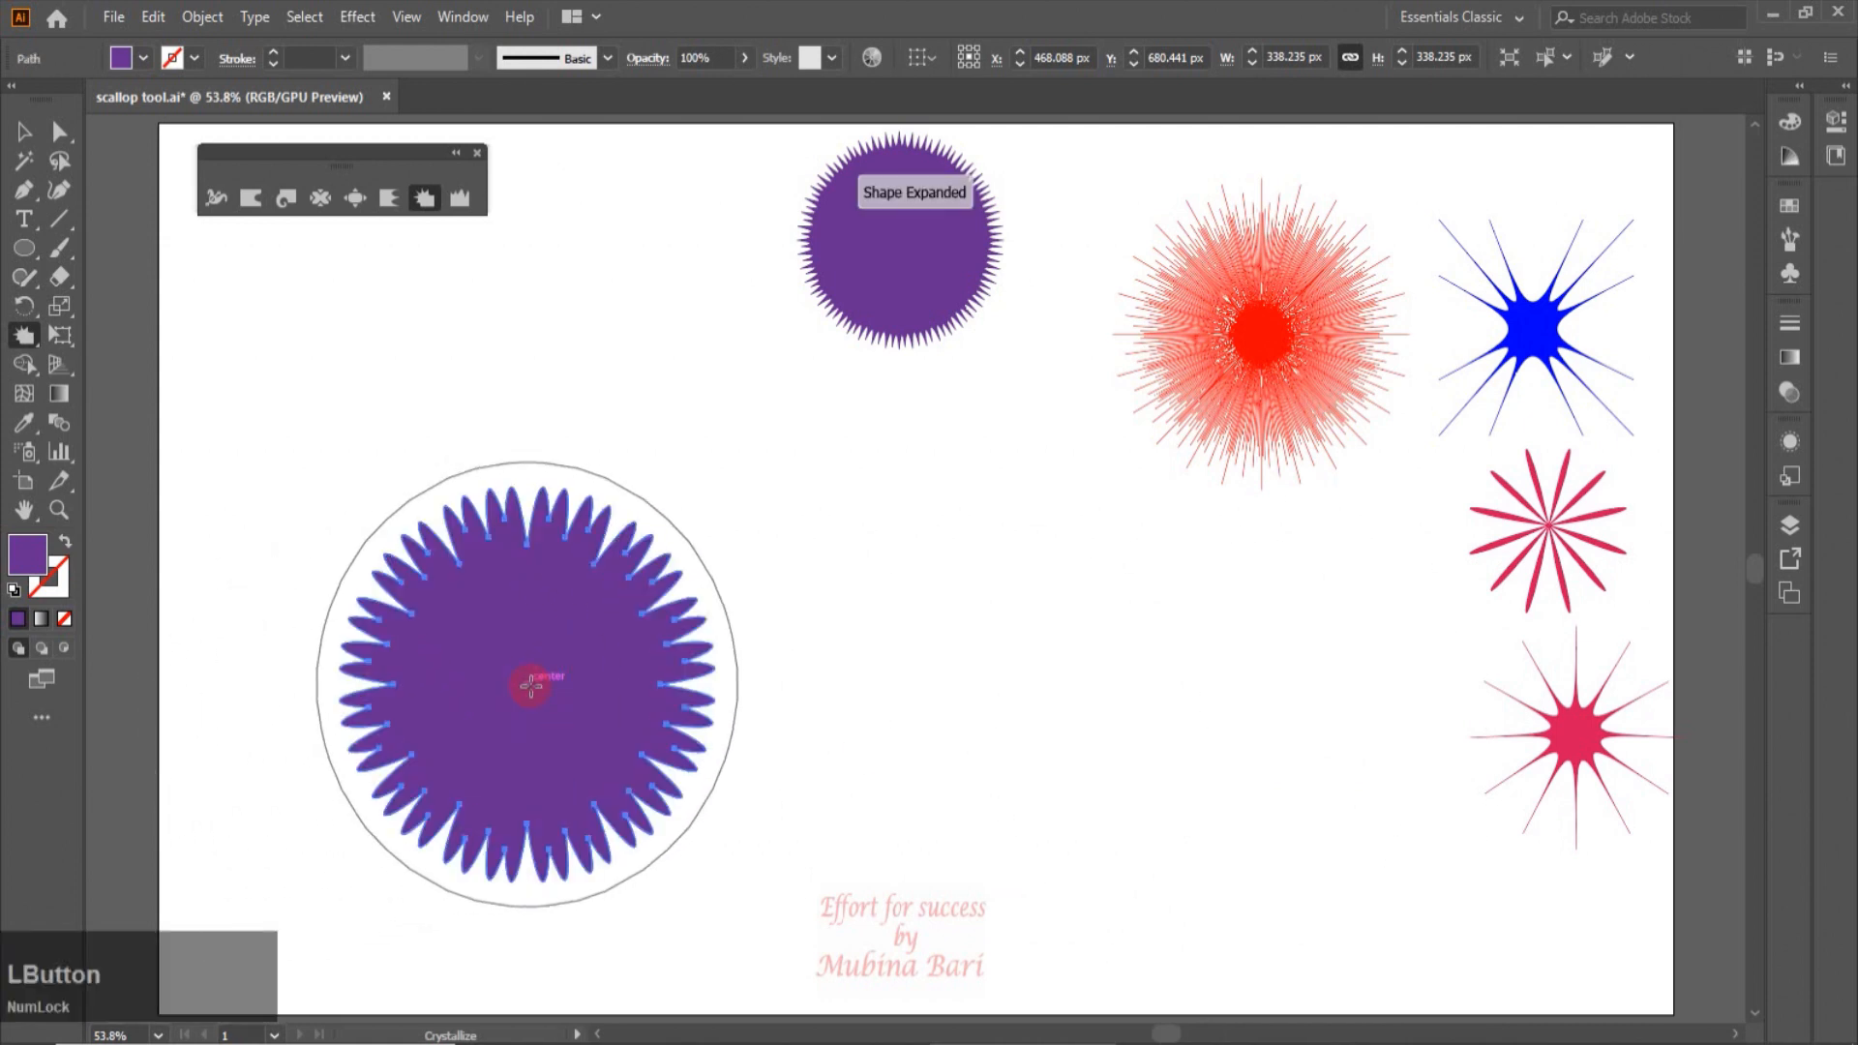
click(26, 157)
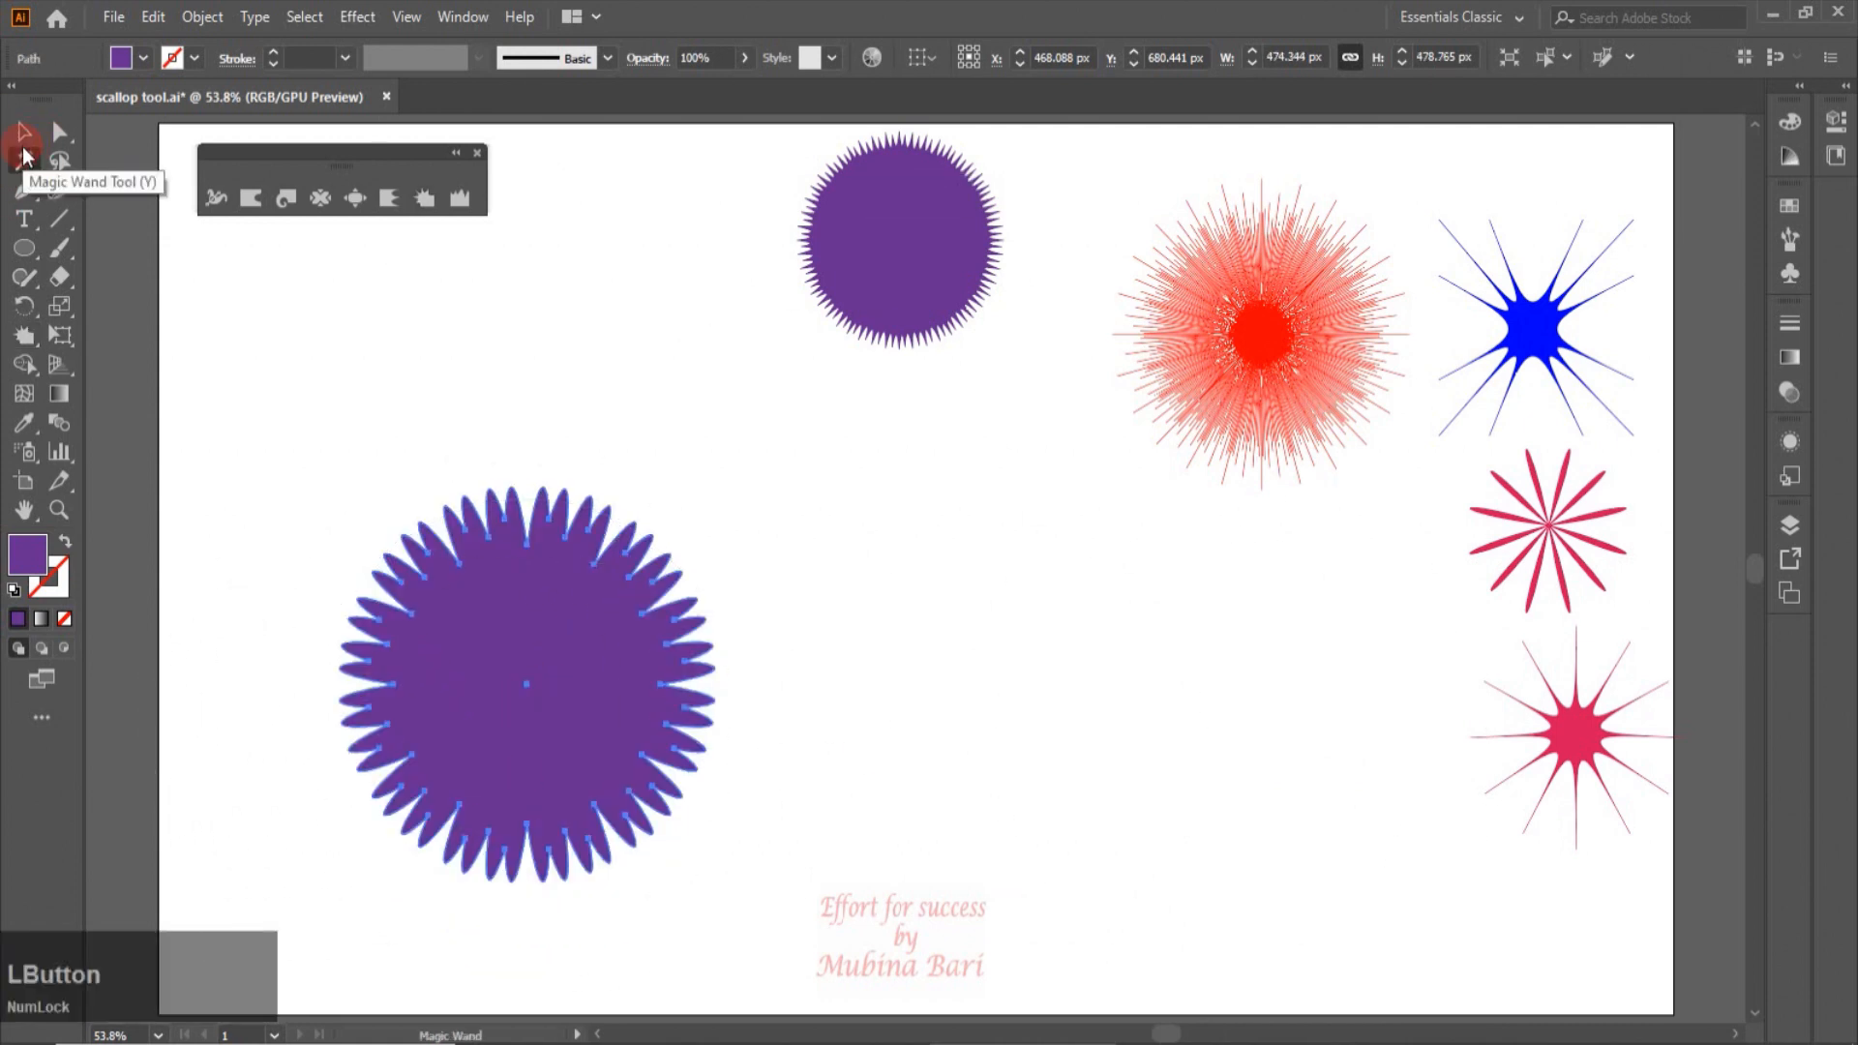
click(24, 132)
click(828, 919)
click(584, 676)
drag(708, 881, 482, 637)
drag(420, 585, 1328, 653)
Step: Fill the spiked purple circle near the artboard's upper edge with the orange-yellow gradient swatch and deselect it
click(889, 286)
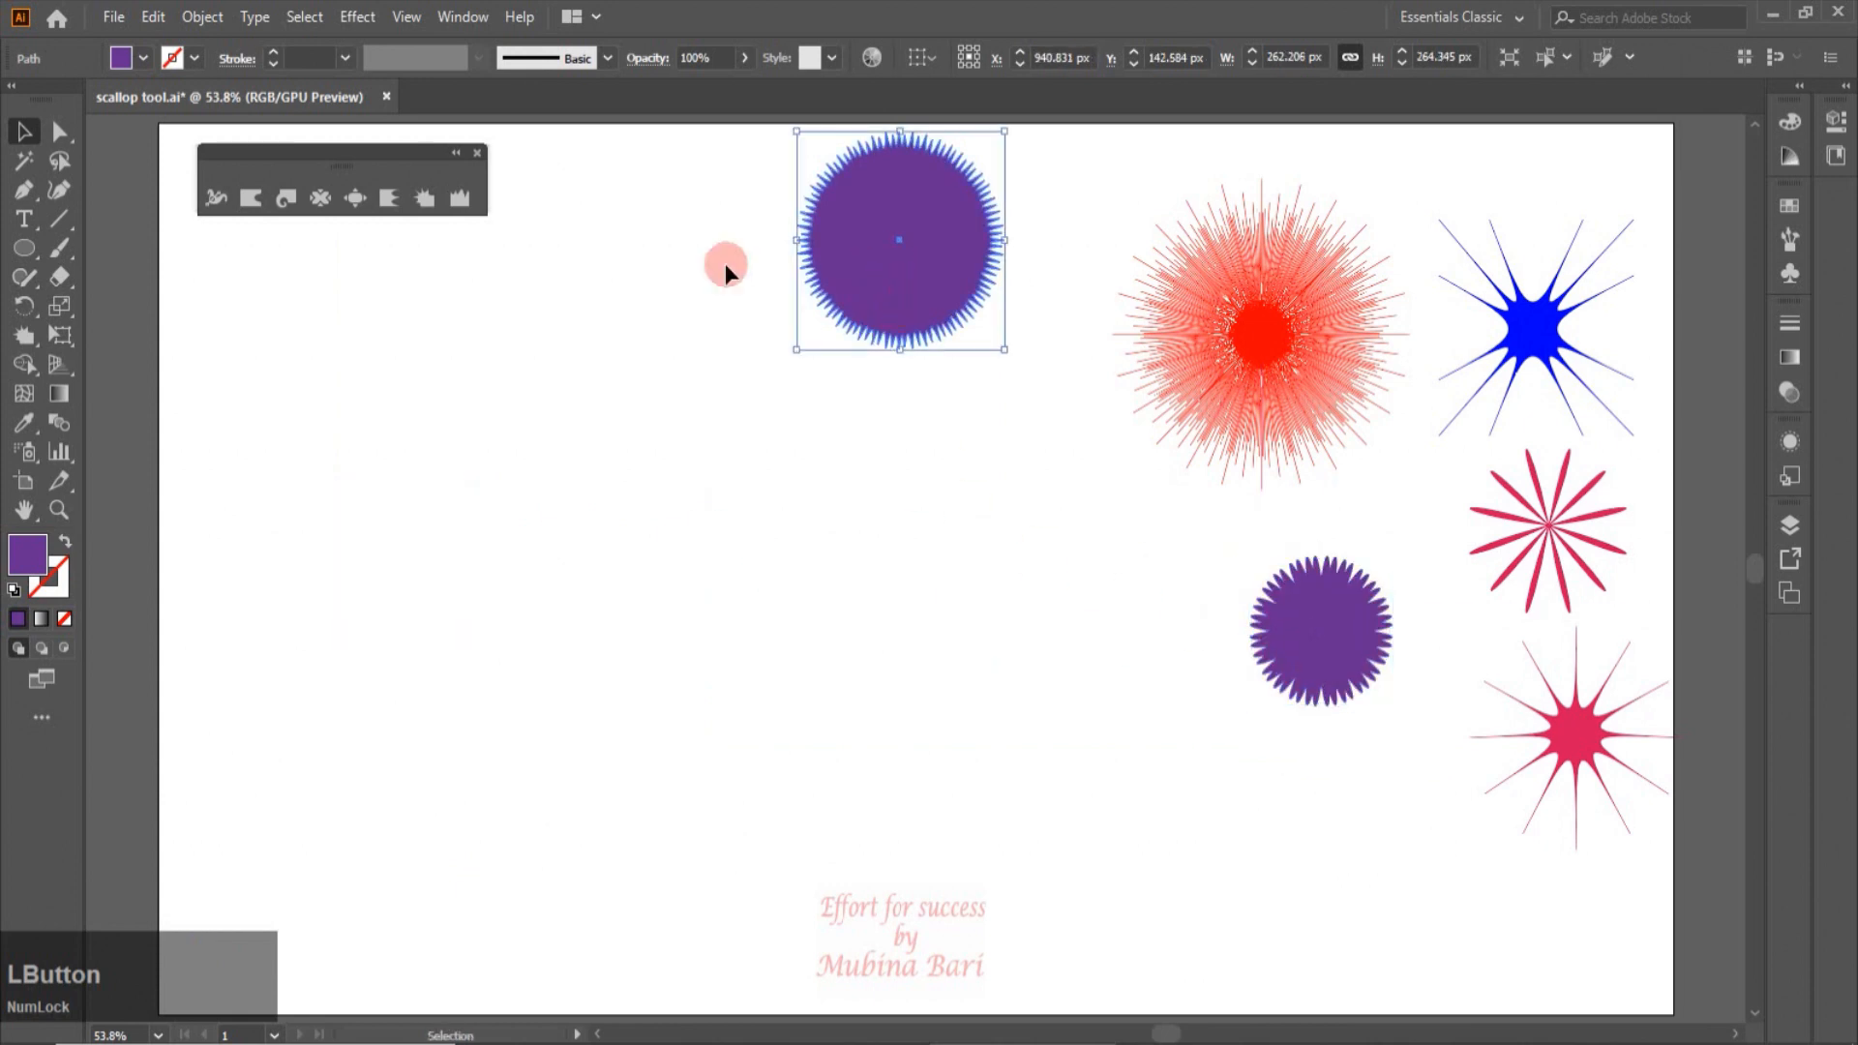
click(144, 59)
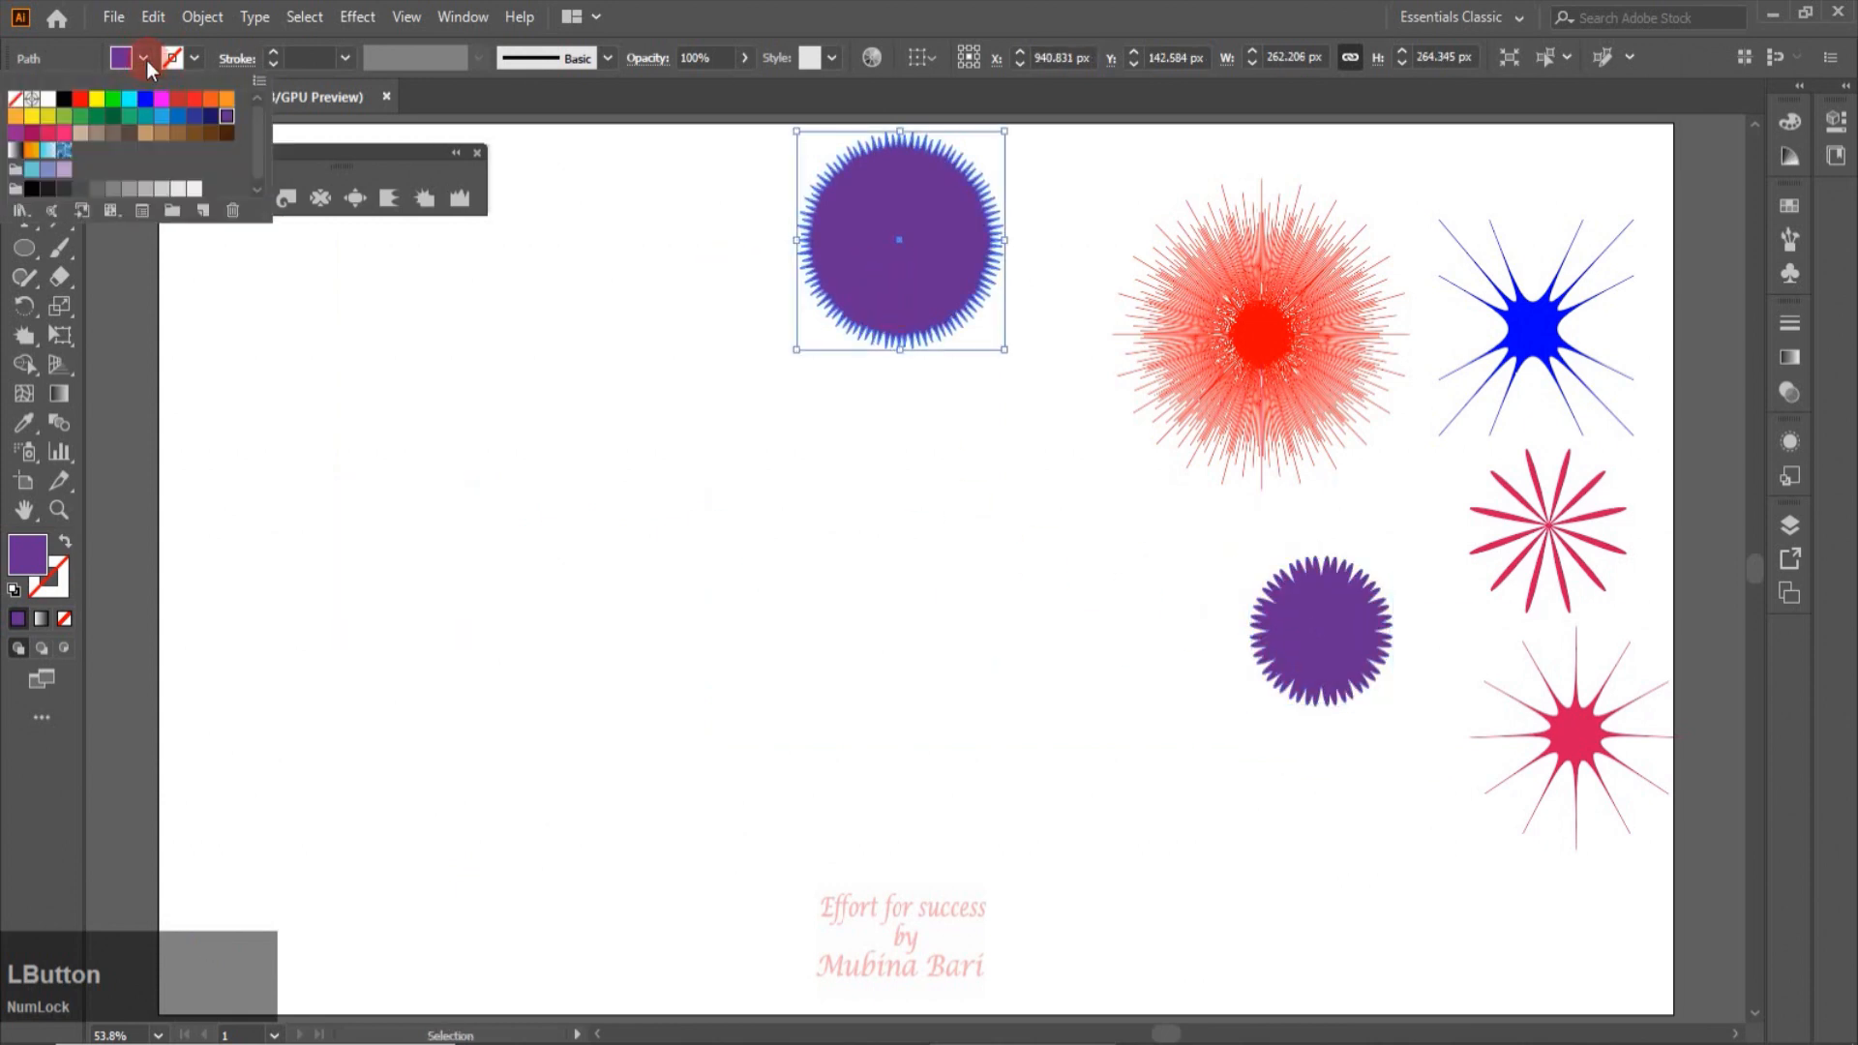
click(30, 150)
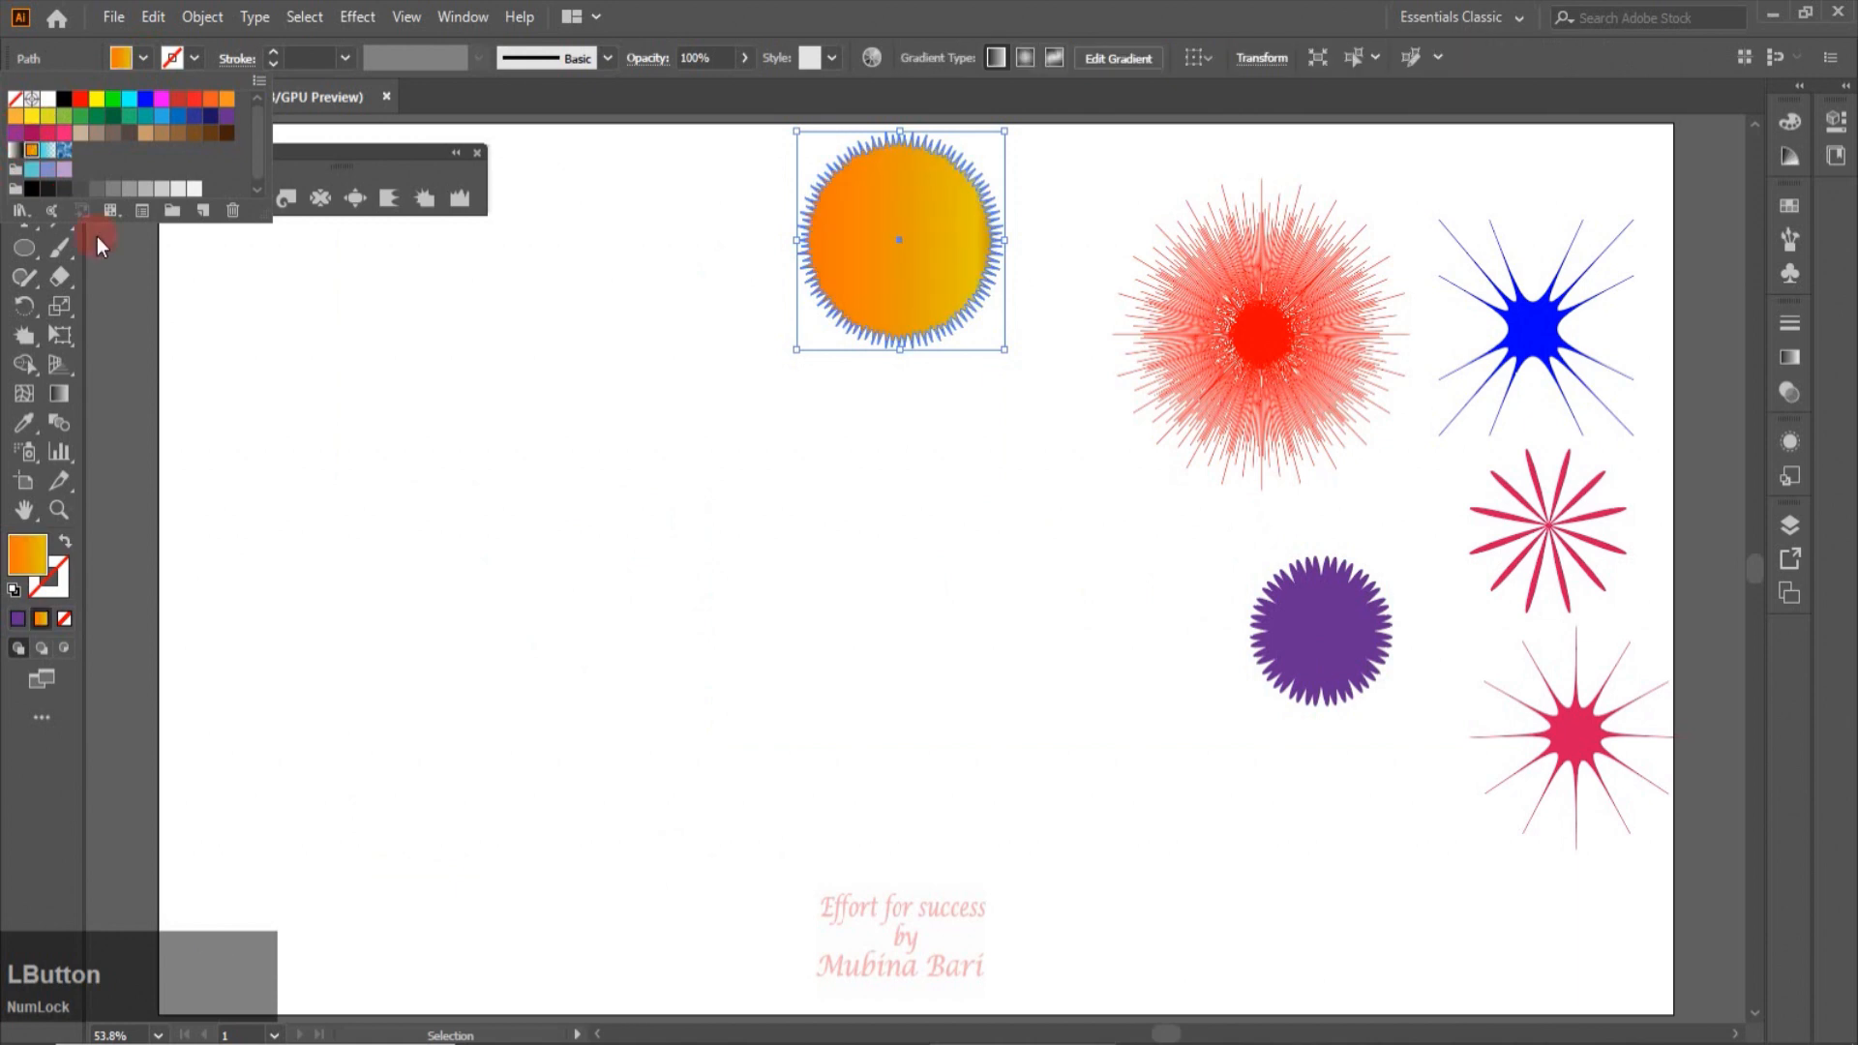
click(519, 419)
click(411, 541)
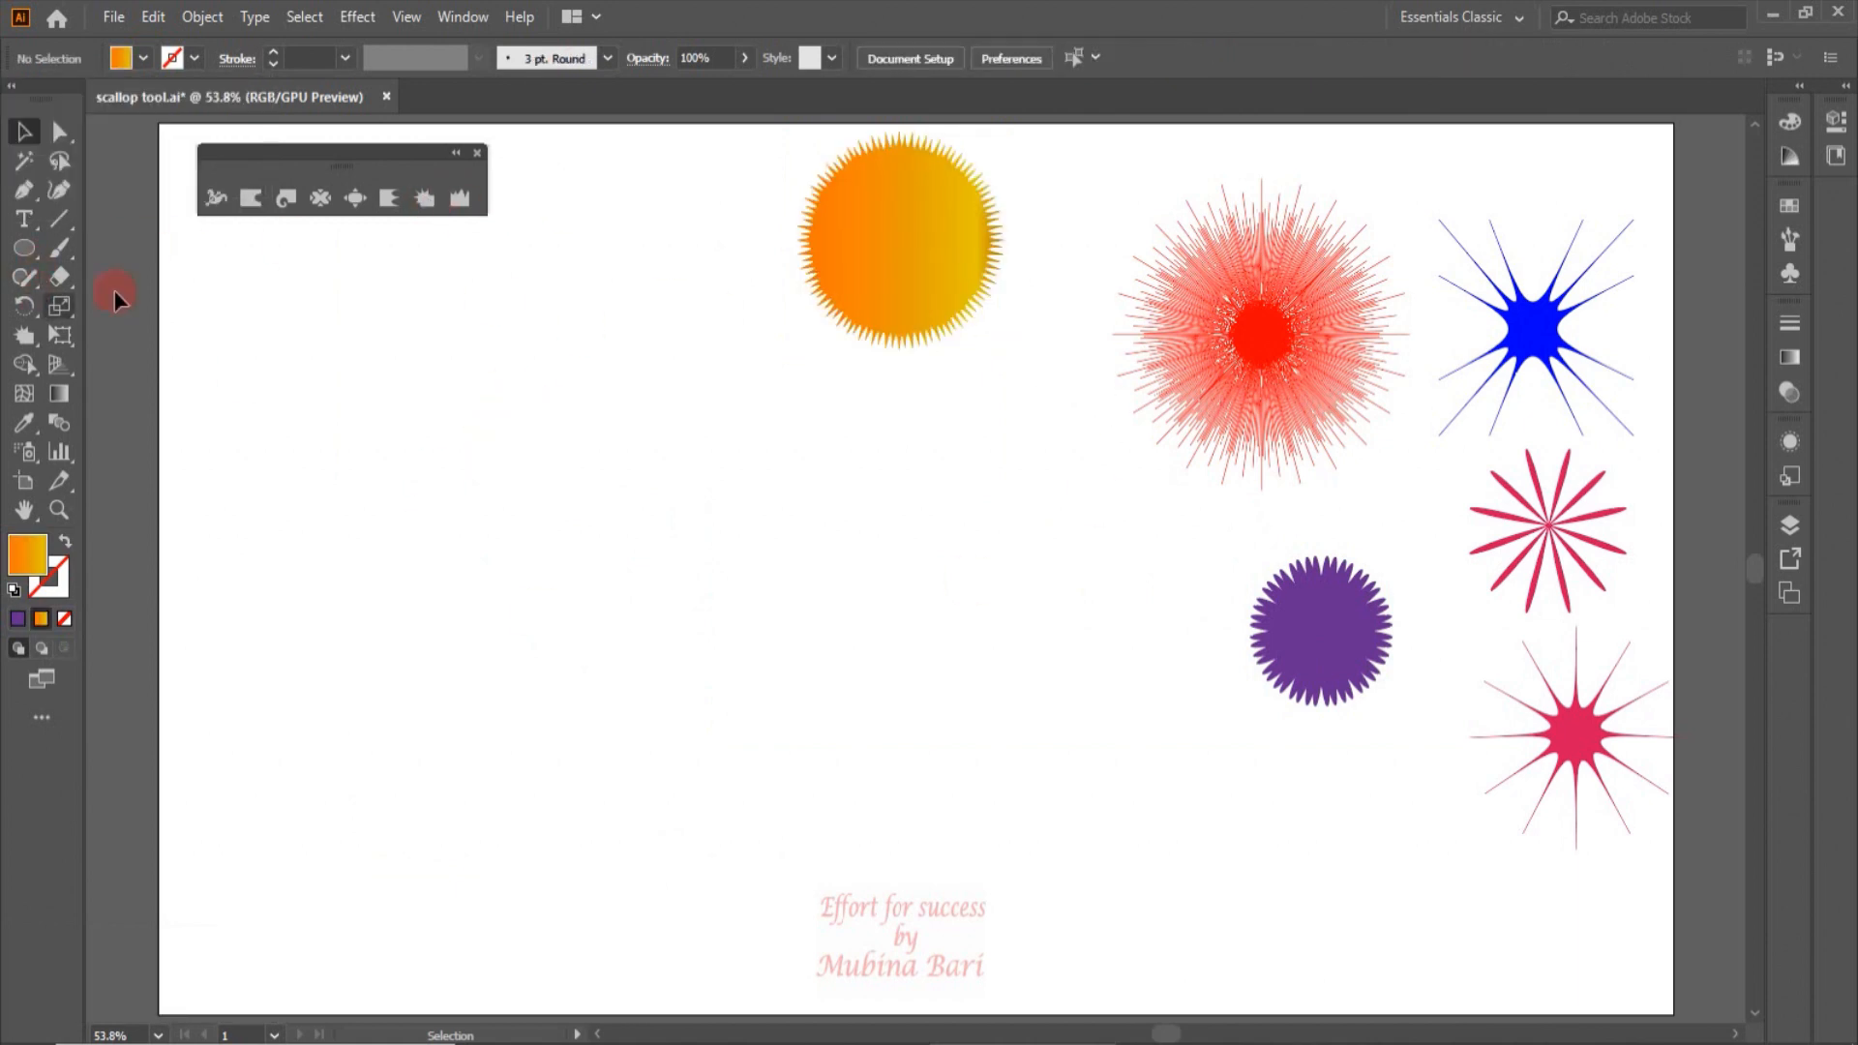
Step: Draw an upright gradient-filled rectangle in the artboard's left half and reset the Wrinkle tool's options to their defaults
drag(38, 253, 104, 242)
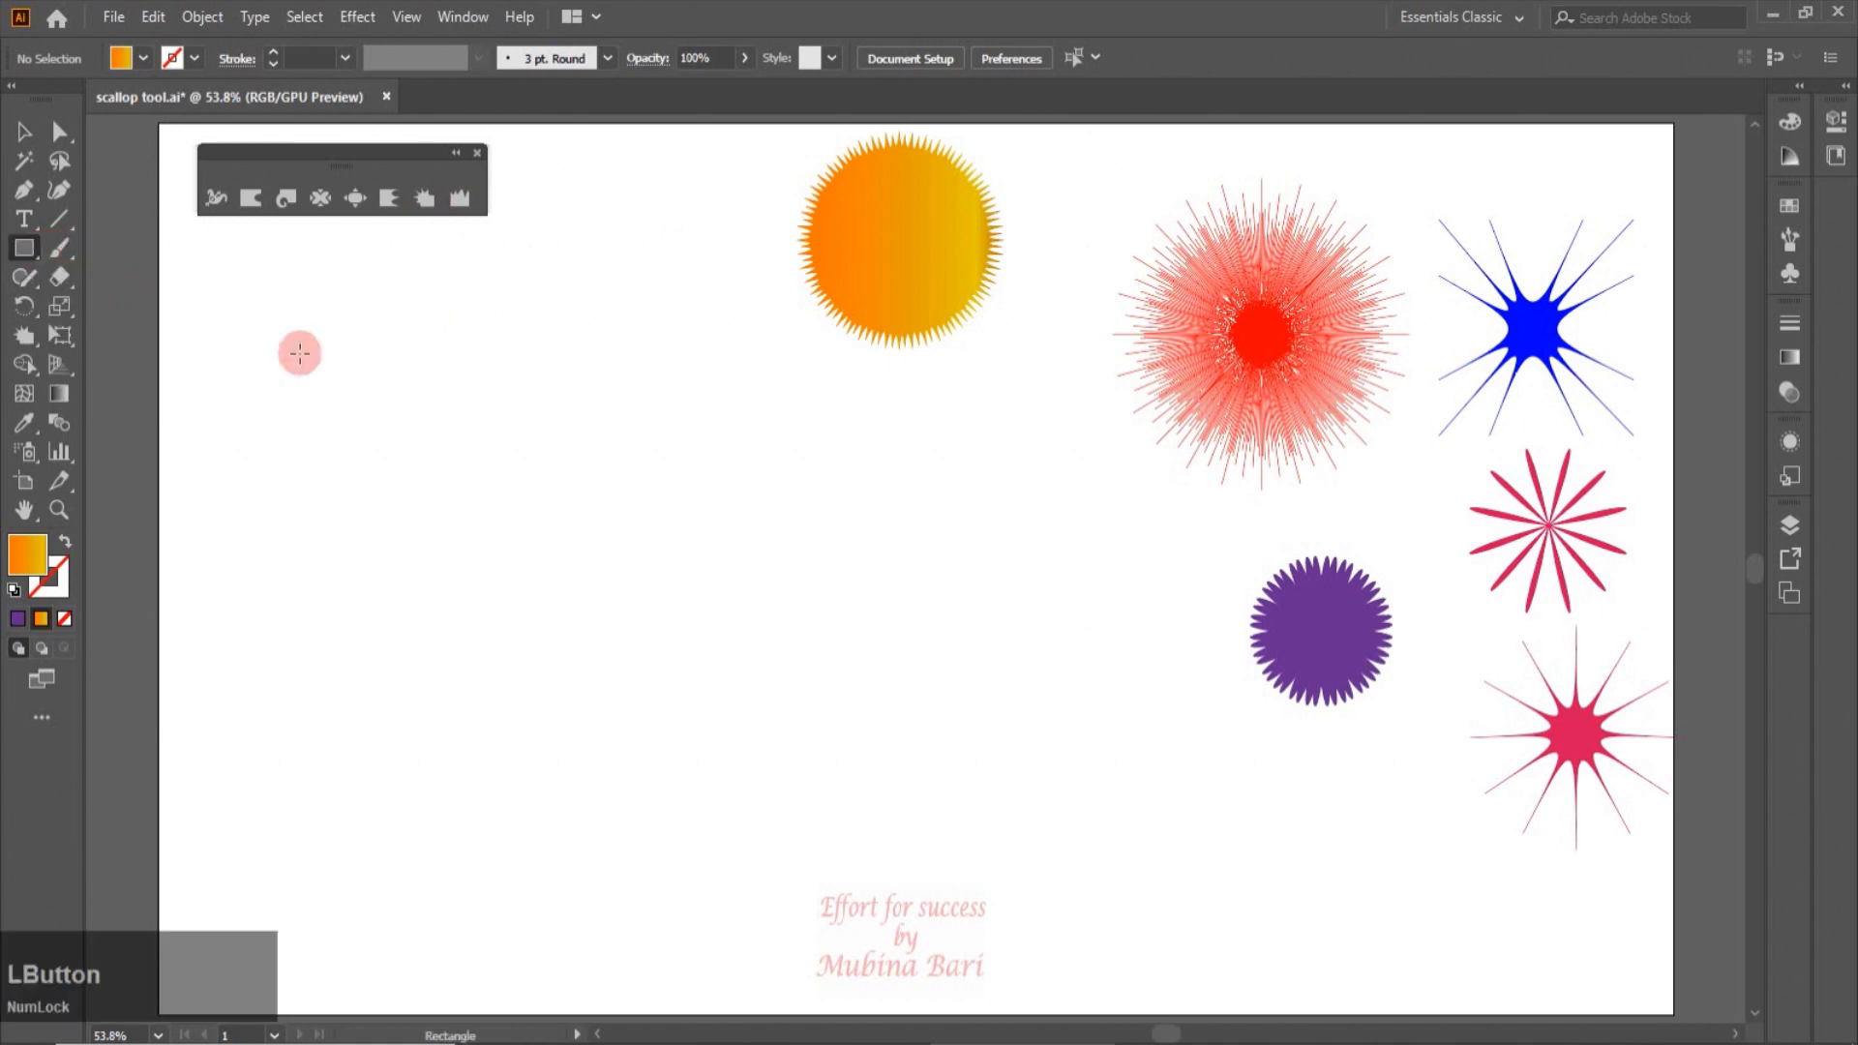
mouse_move(405, 464)
mouse_down()
mouse_move(510, 655)
mouse_move(693, 849)
mouse_up()
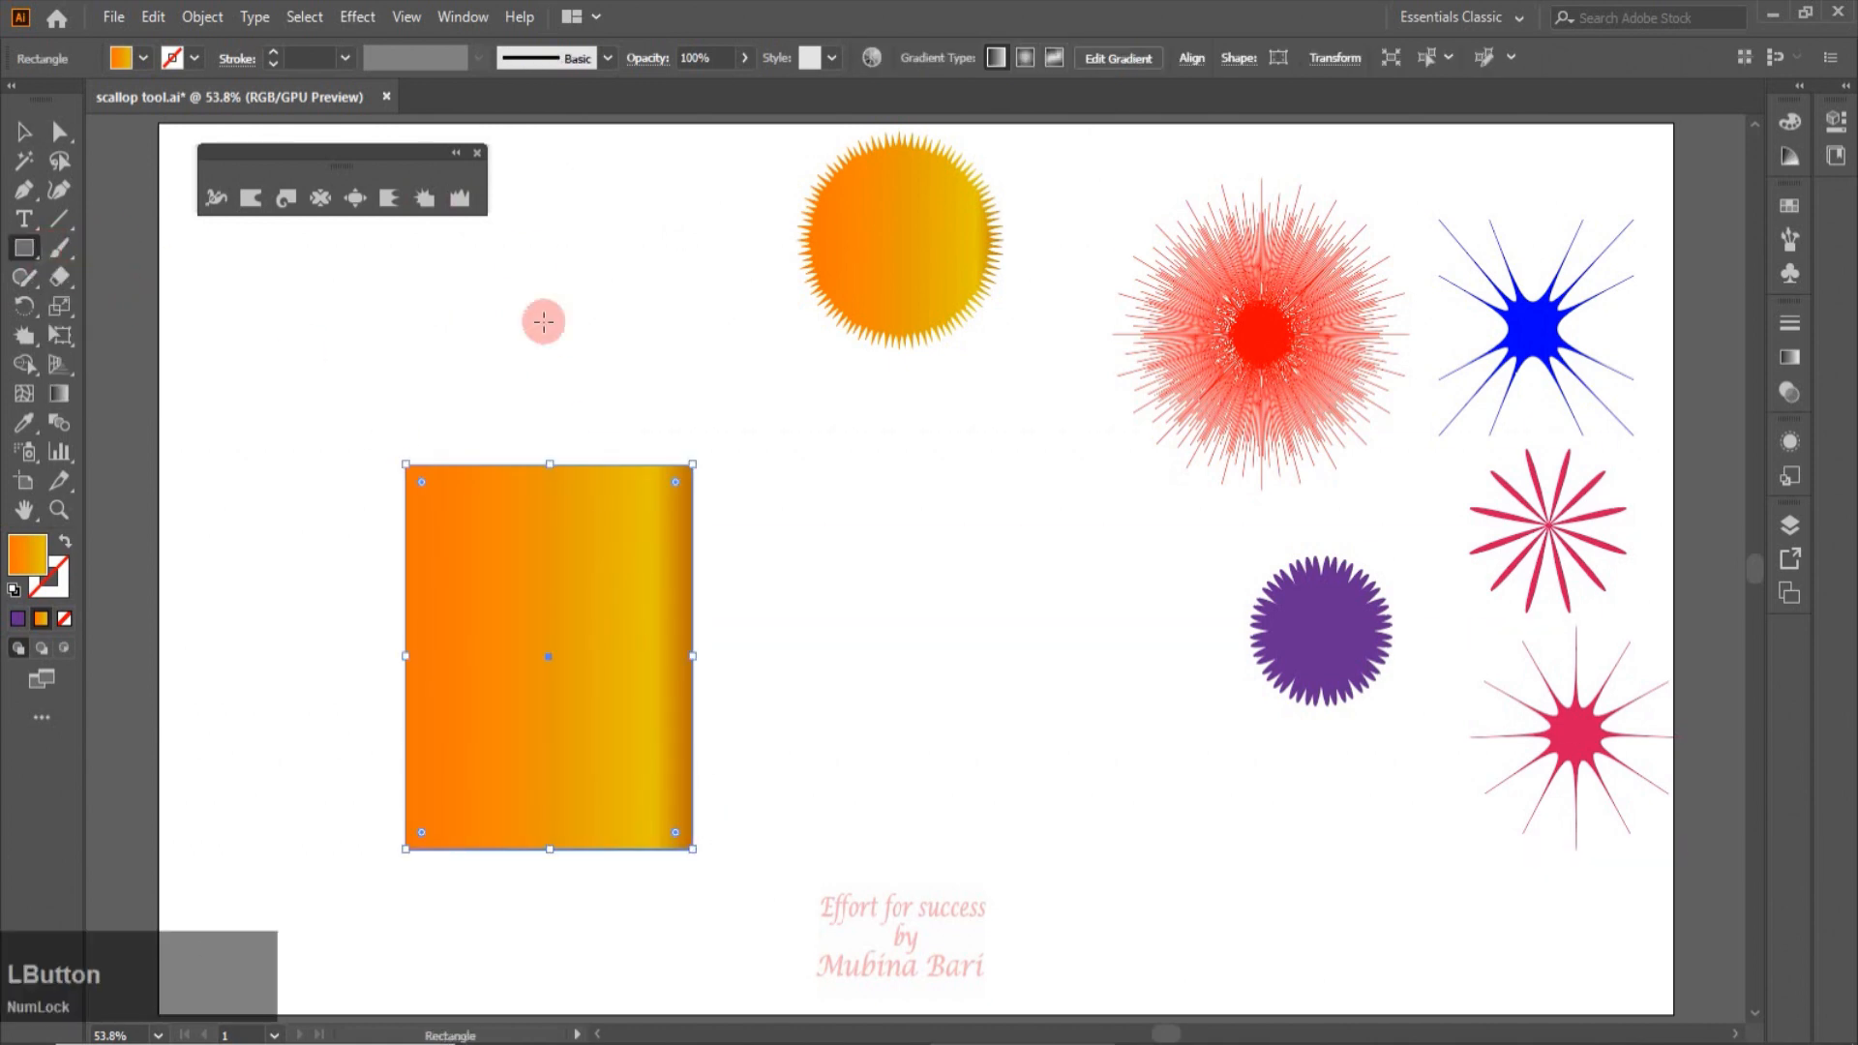
click(460, 200)
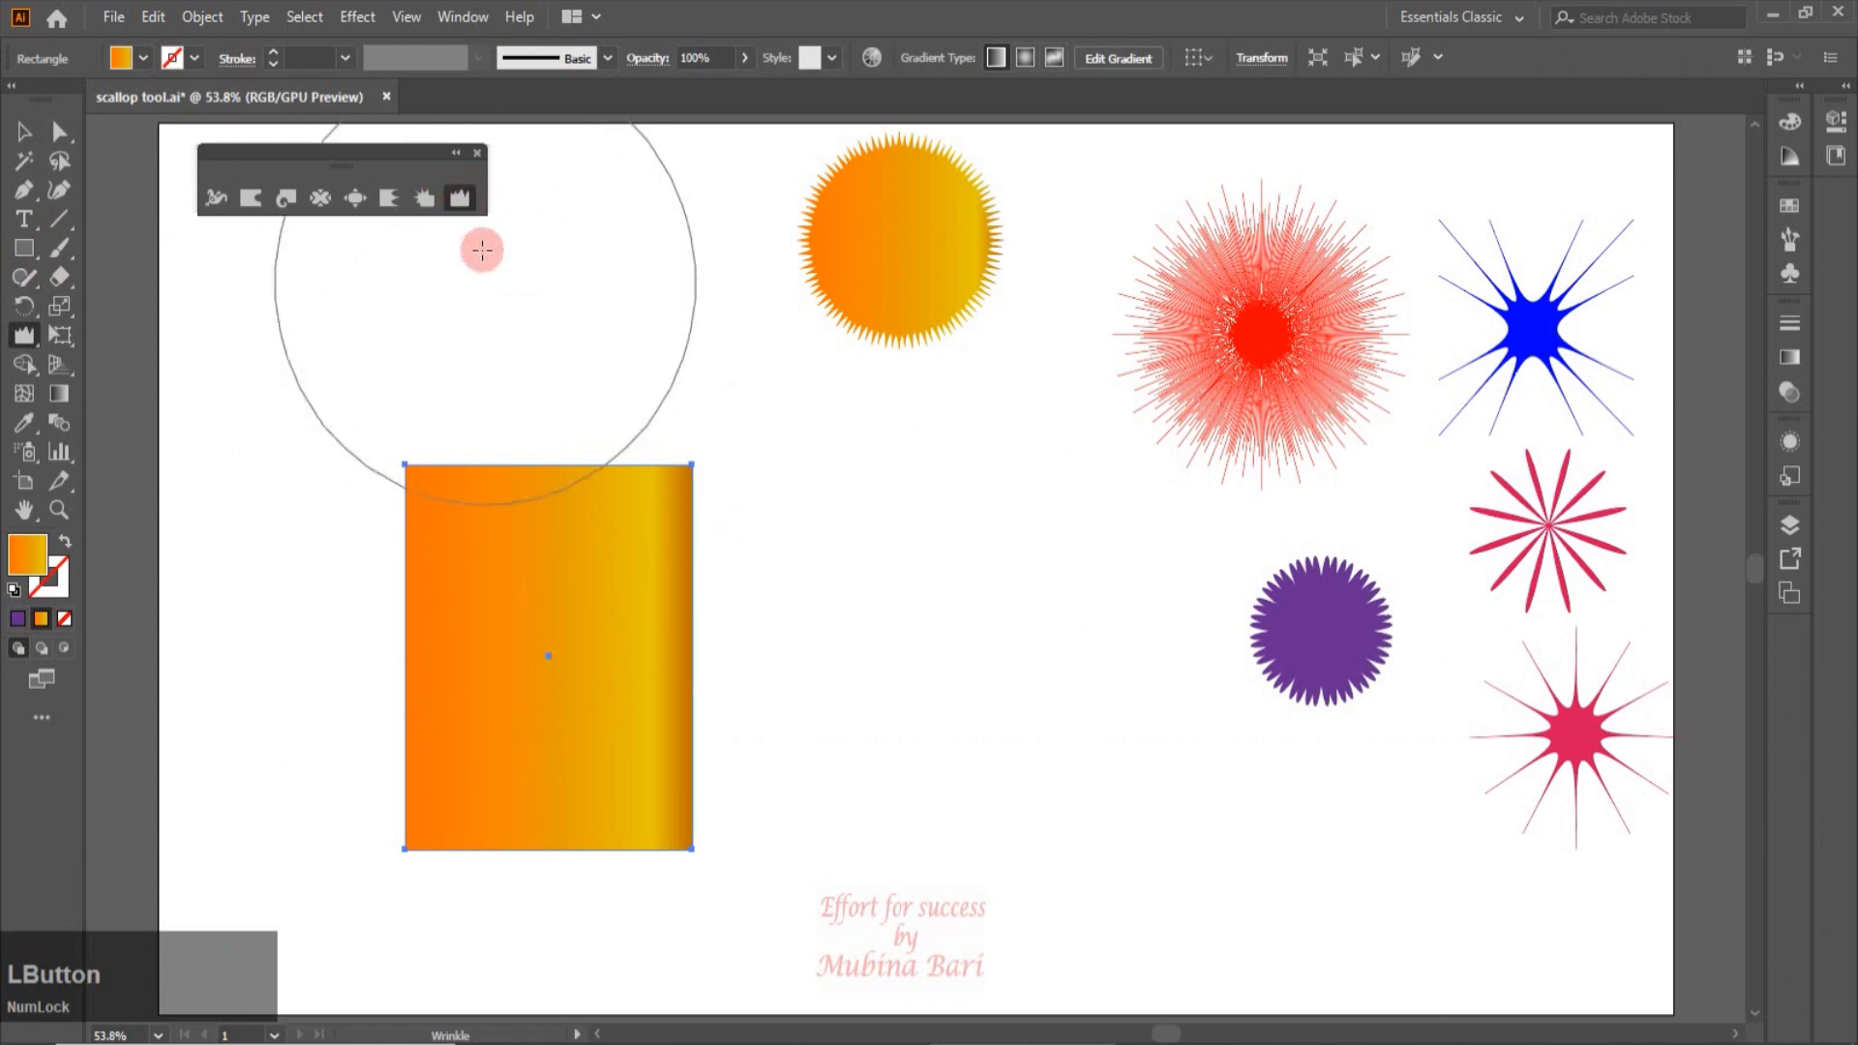
double_click(462, 199)
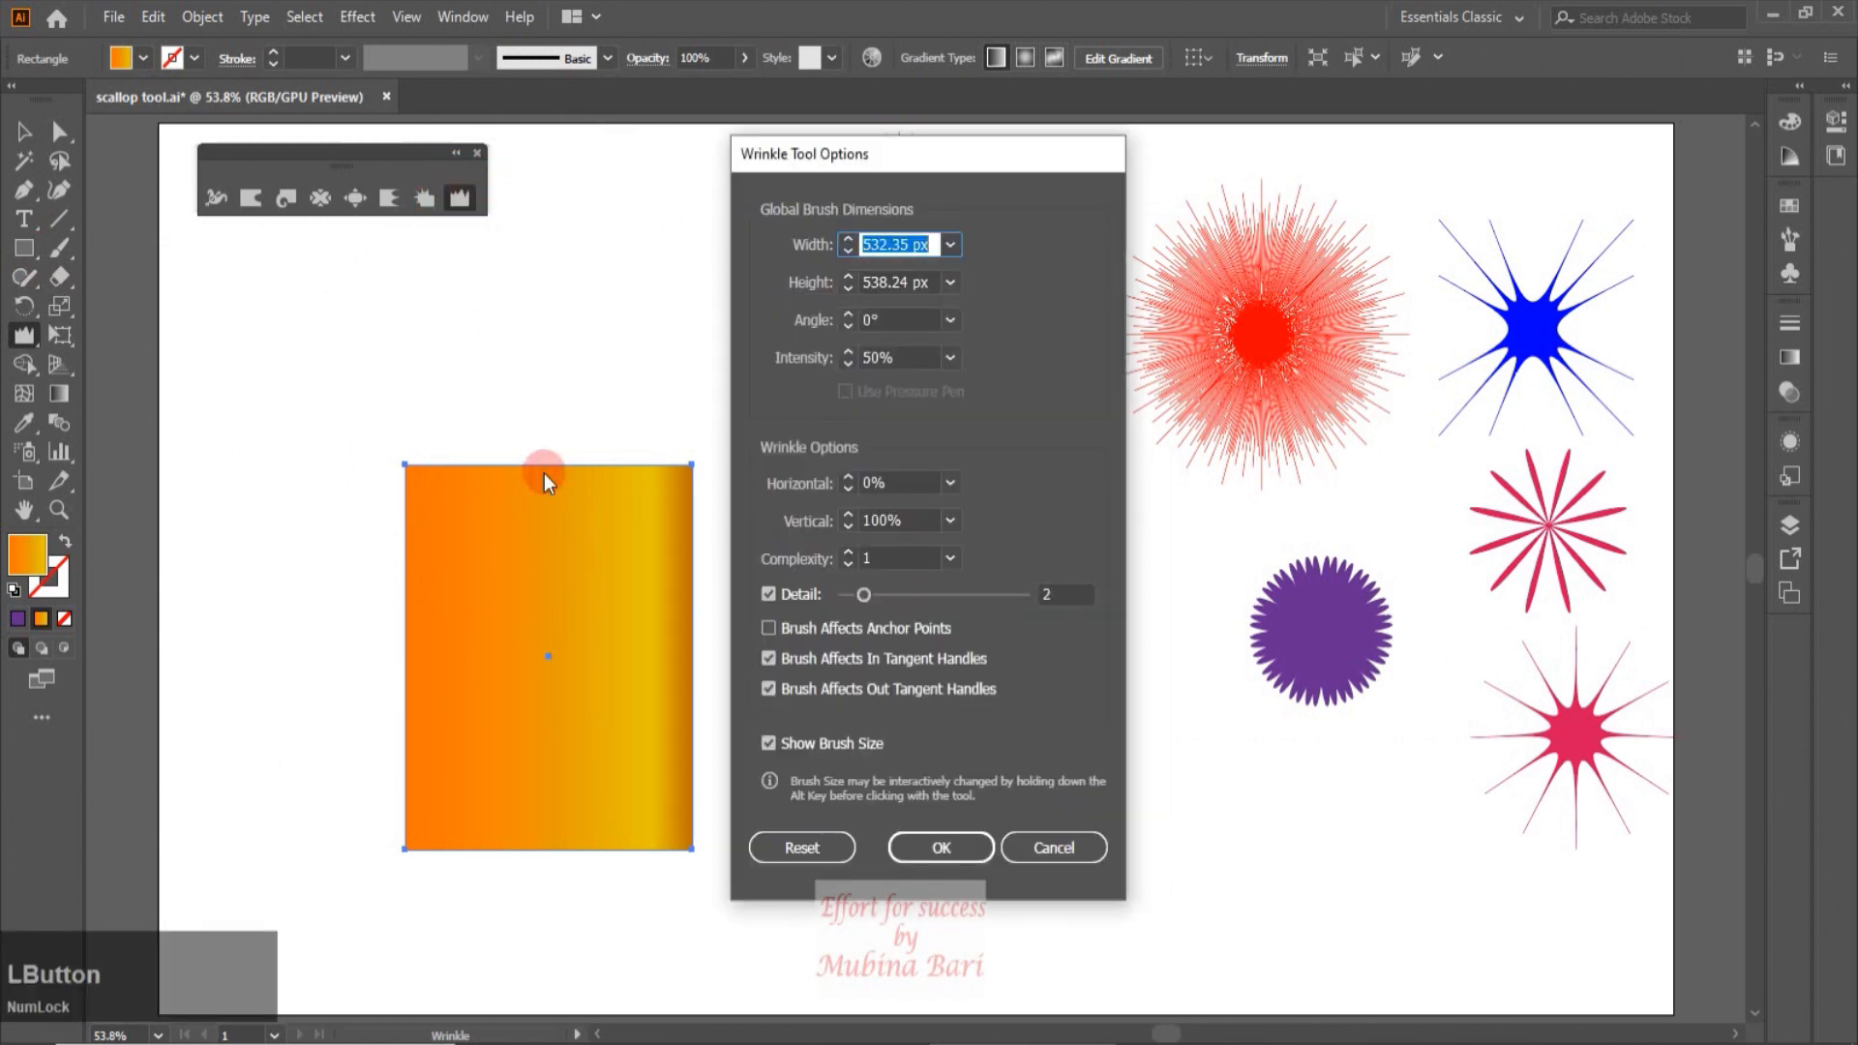
click(821, 853)
click(937, 849)
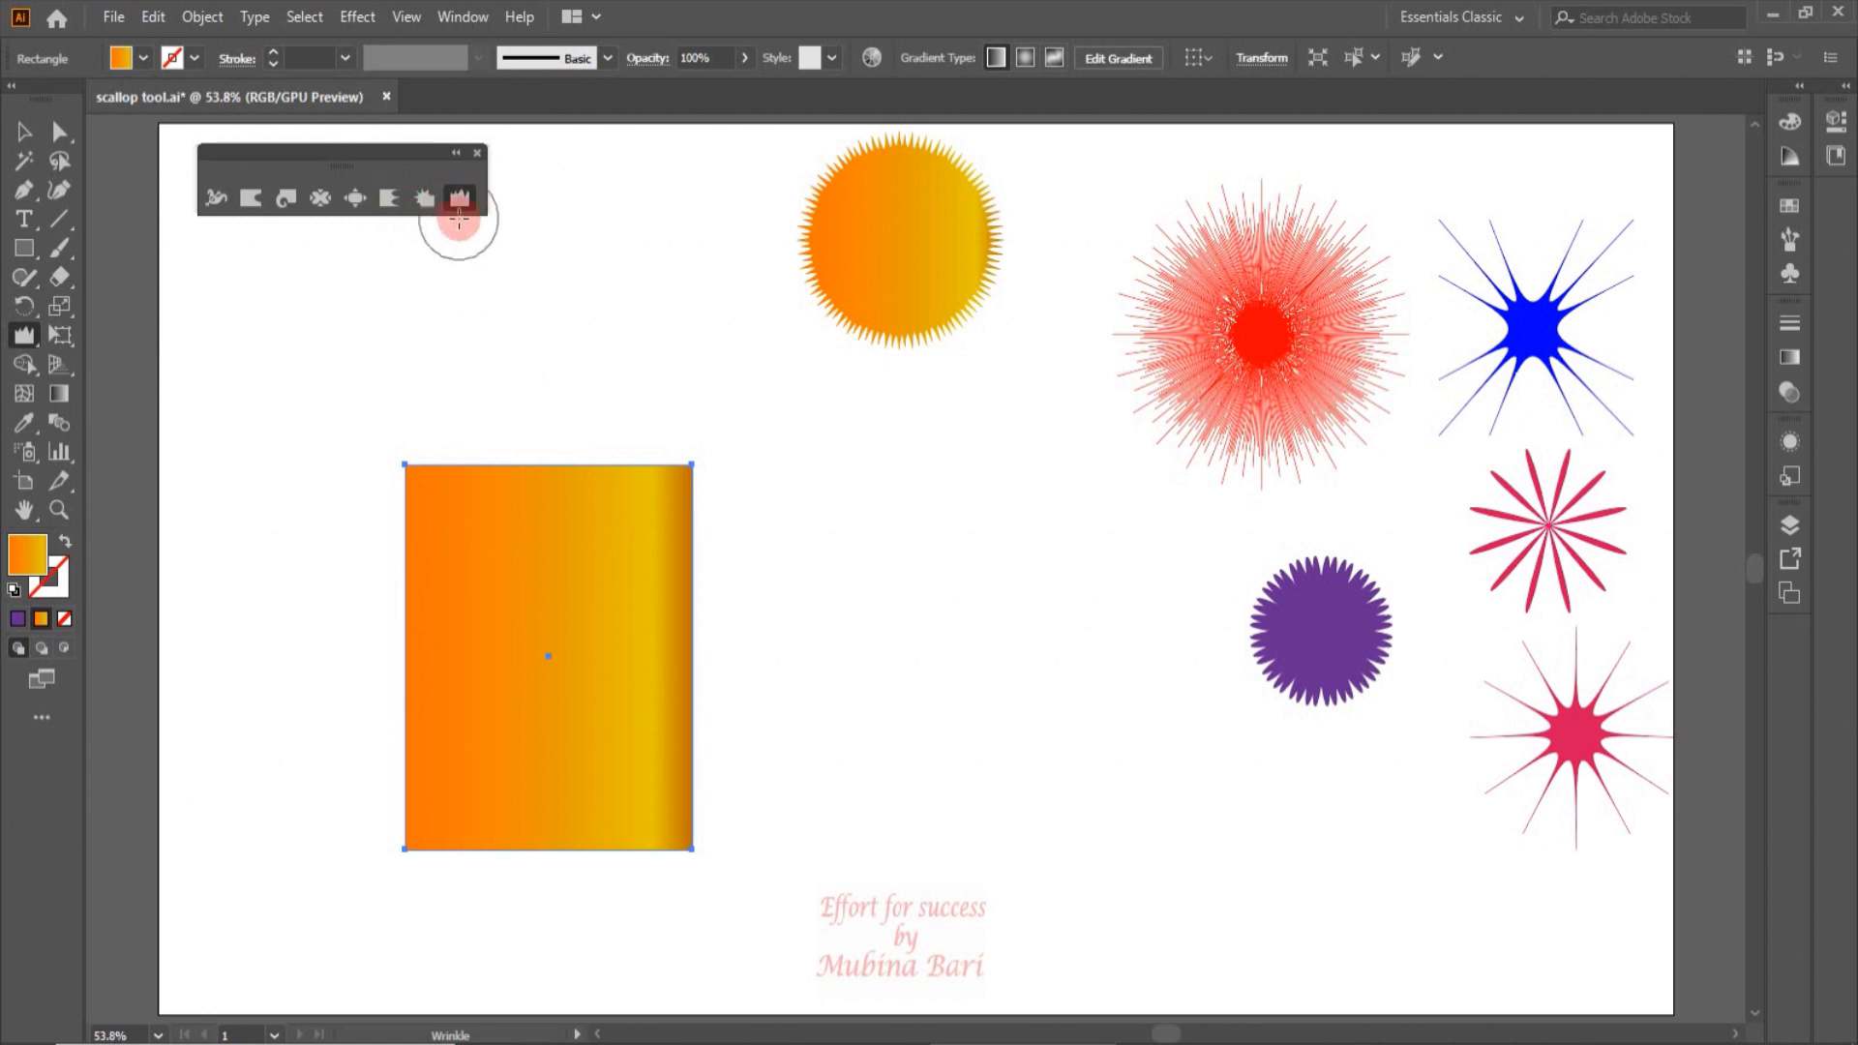
Step: Wrinkle the rectangle's upper edge, enlarge the Wrinkle brush, and delete the rectangle
mouse_move(481, 466)
mouse_down()
mouse_move(626, 454)
mouse_move(444, 502)
mouse_move(431, 445)
mouse_up()
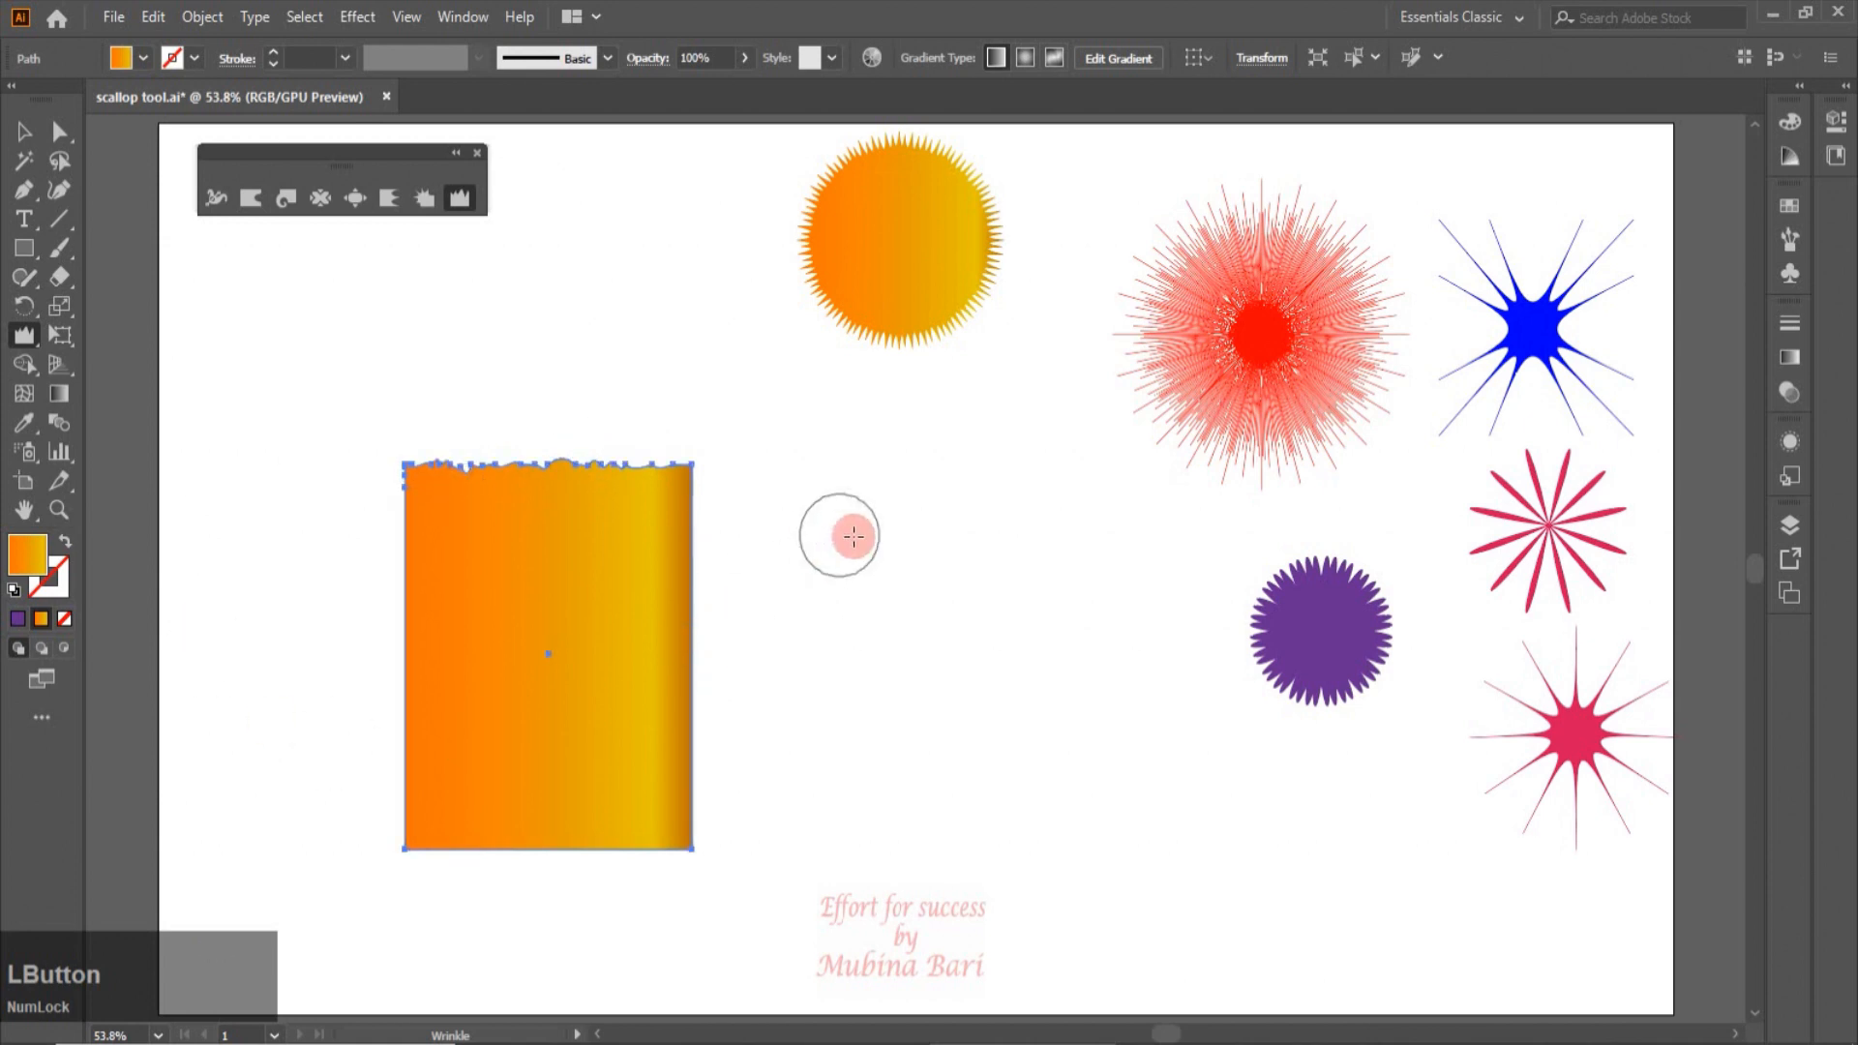
drag(869, 528, 984, 722)
mouse_move(691, 904)
mouse_down()
mouse_move(664, 842)
mouse_move(585, 867)
mouse_move(473, 830)
mouse_move(484, 677)
mouse_move(540, 640)
mouse_move(645, 796)
mouse_up()
key(Delete)
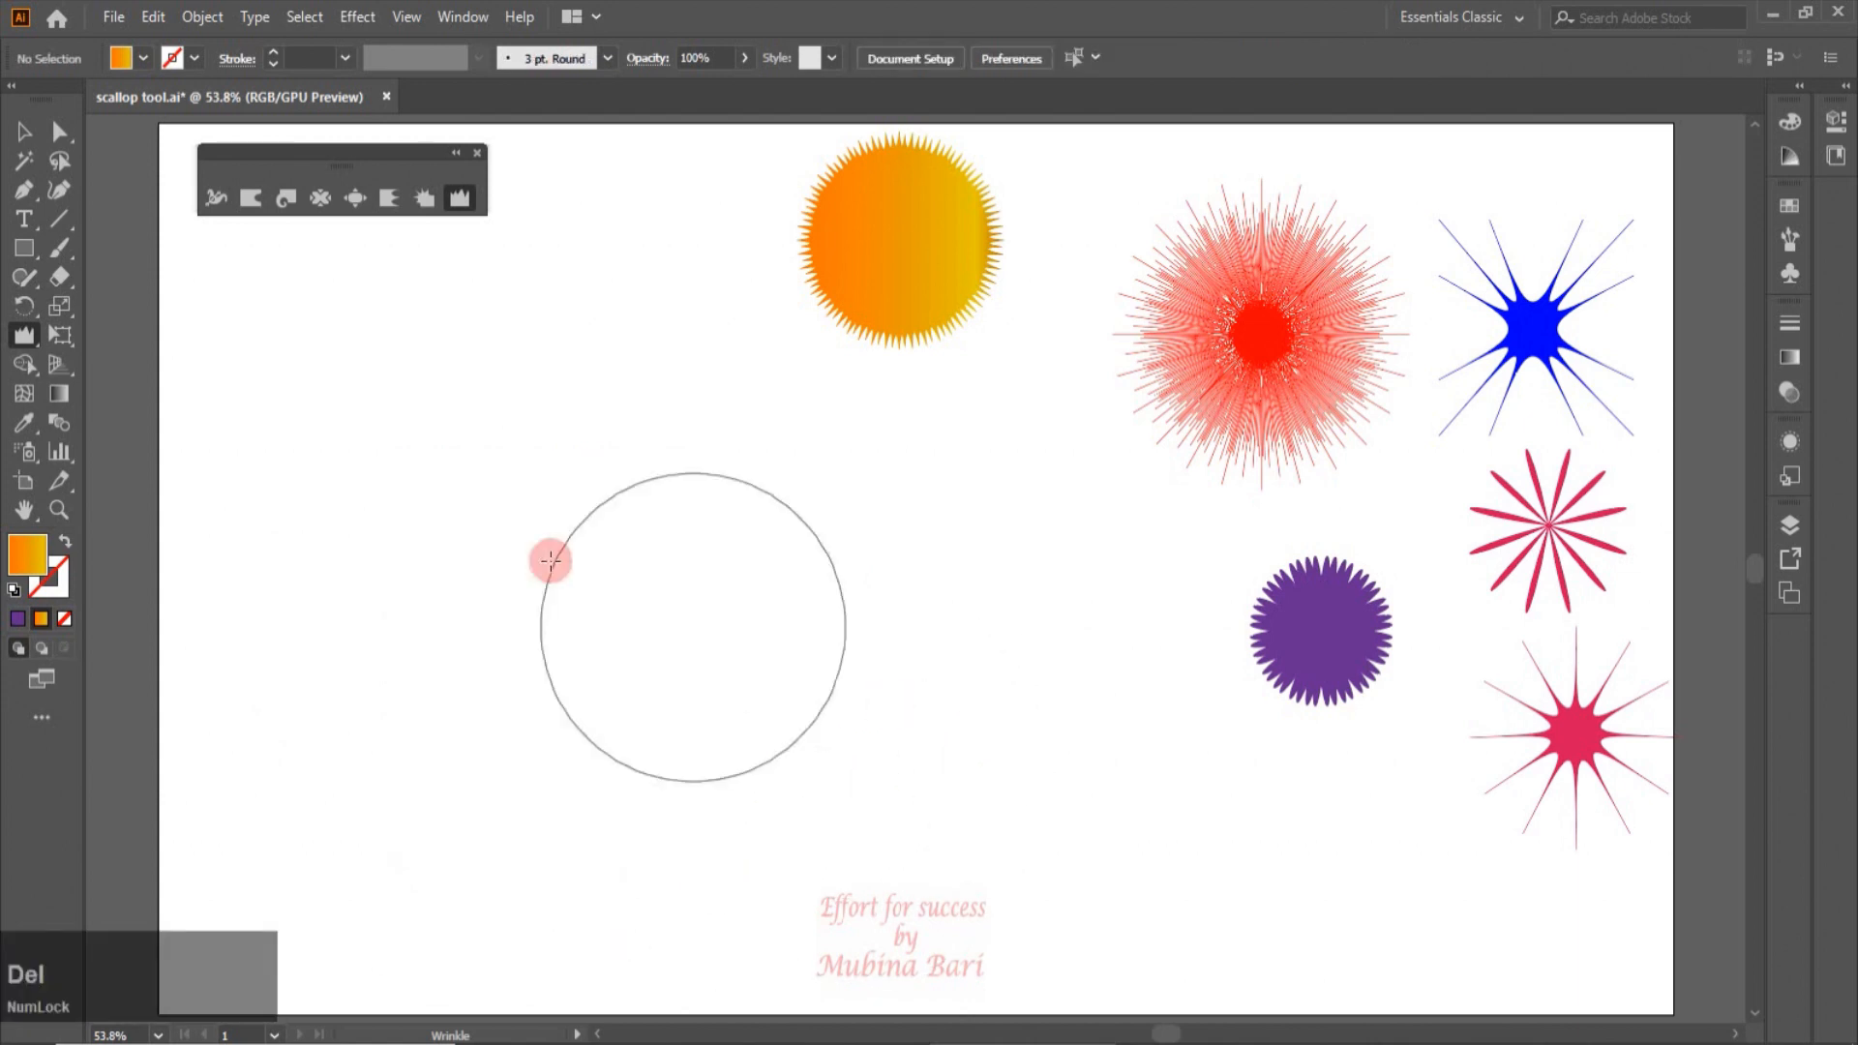
Step: Draw a gradient-filled triangle with the Polygon tool by reducing the side count to three
drag(24, 248, 108, 338)
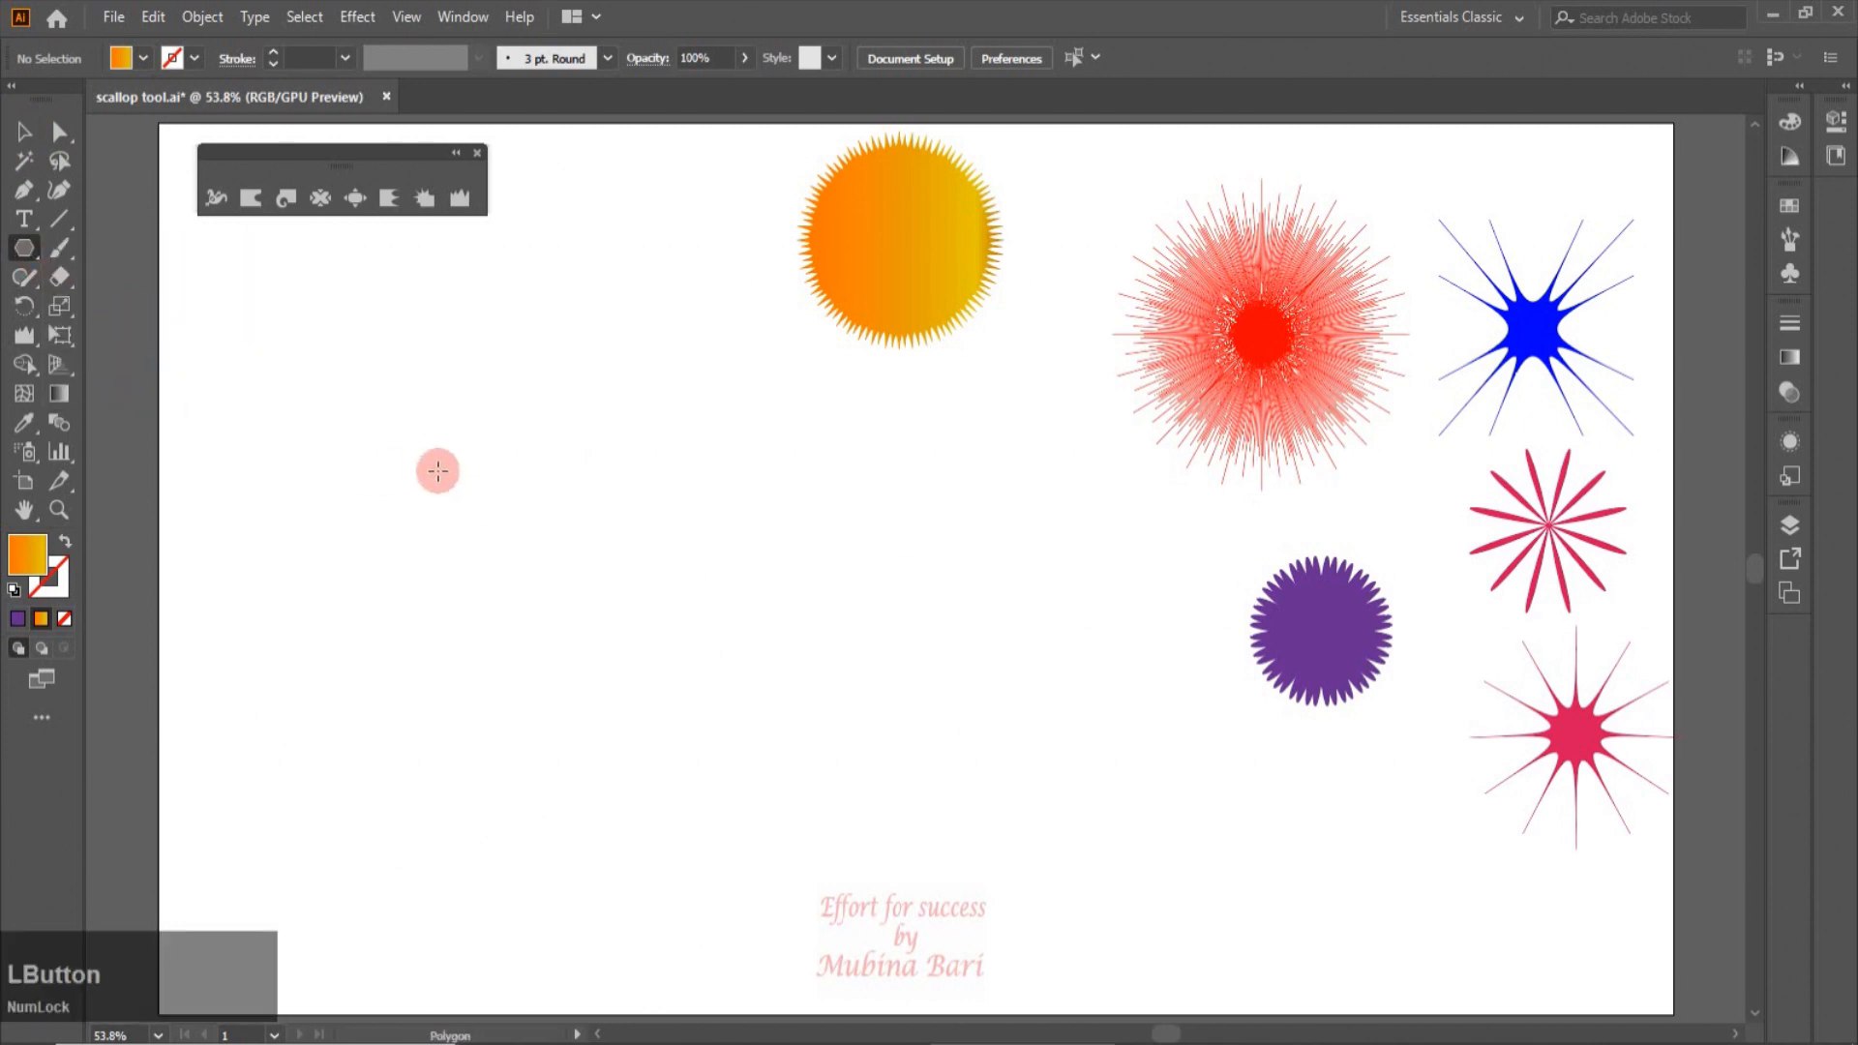
drag(362, 438, 477, 612)
key(Down)
key(Down)
key(Down)
click(24, 131)
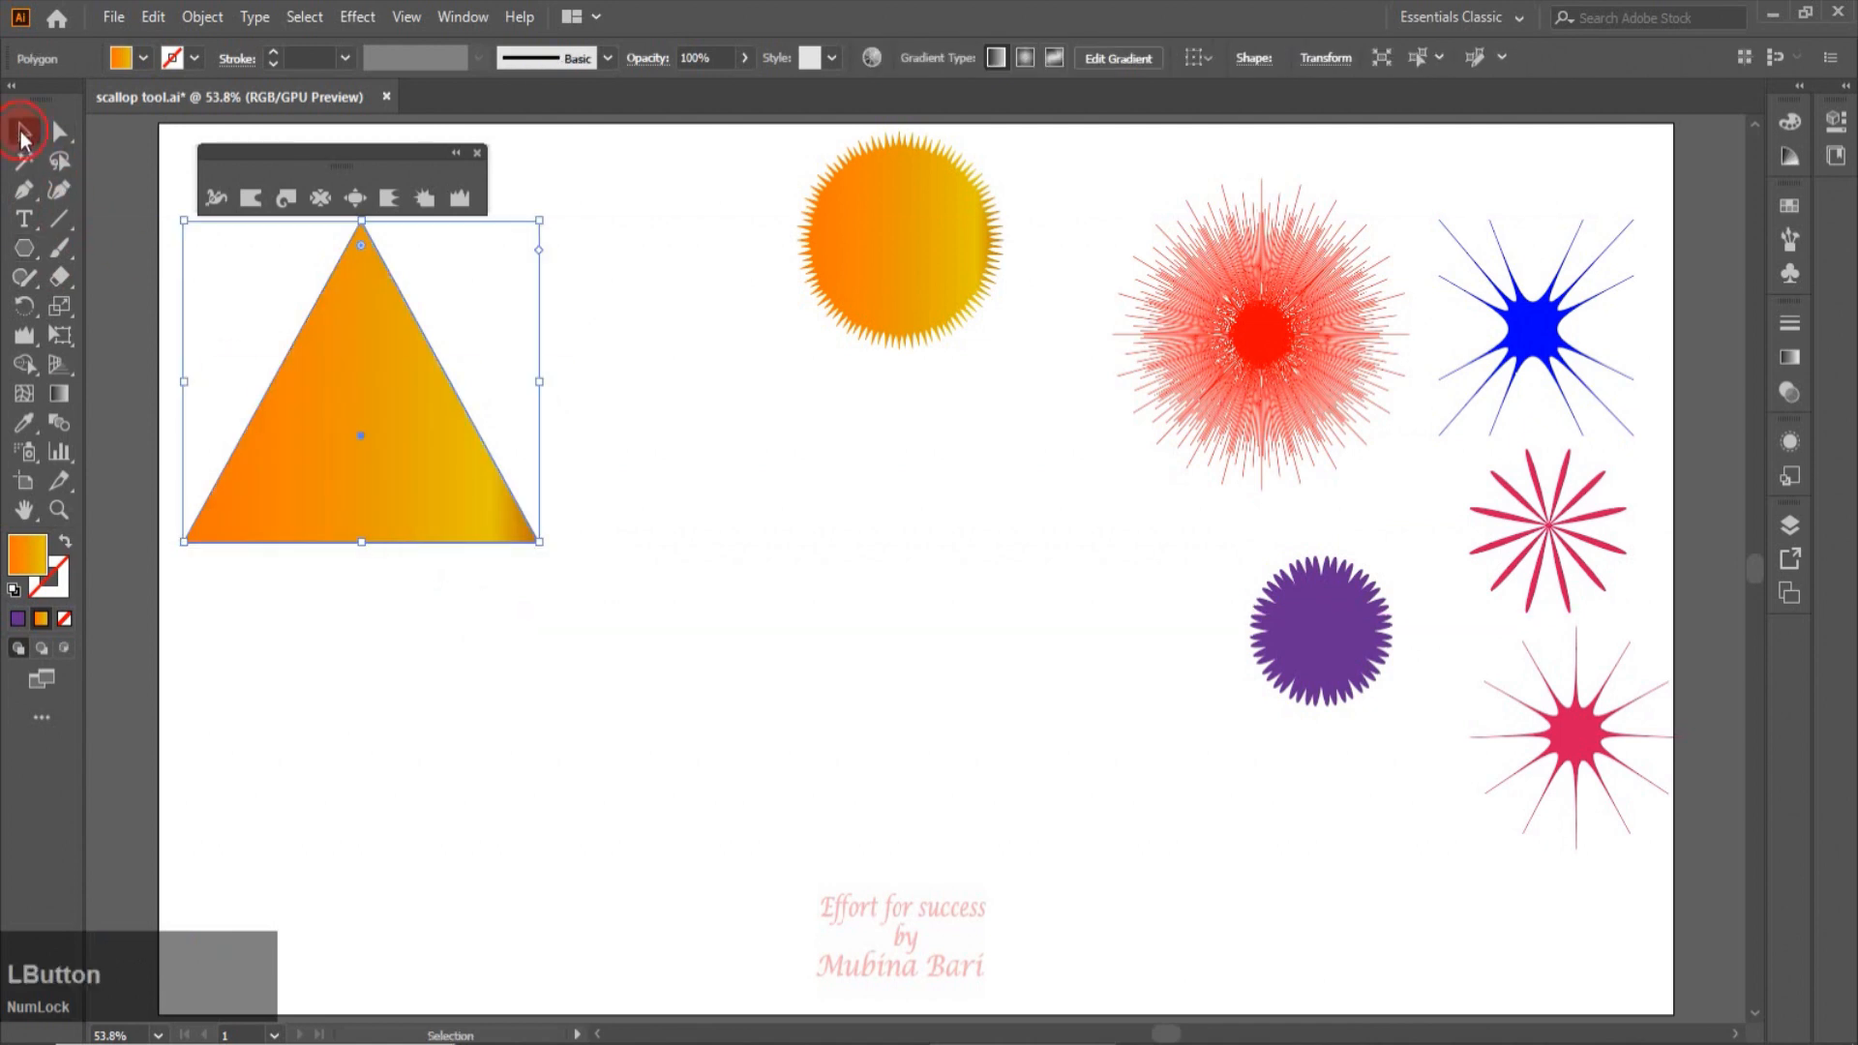
Step: Move the triangle towards the artboard's centre and reshape it to about 316 px wide and 461 px high
drag(356, 484, 516, 671)
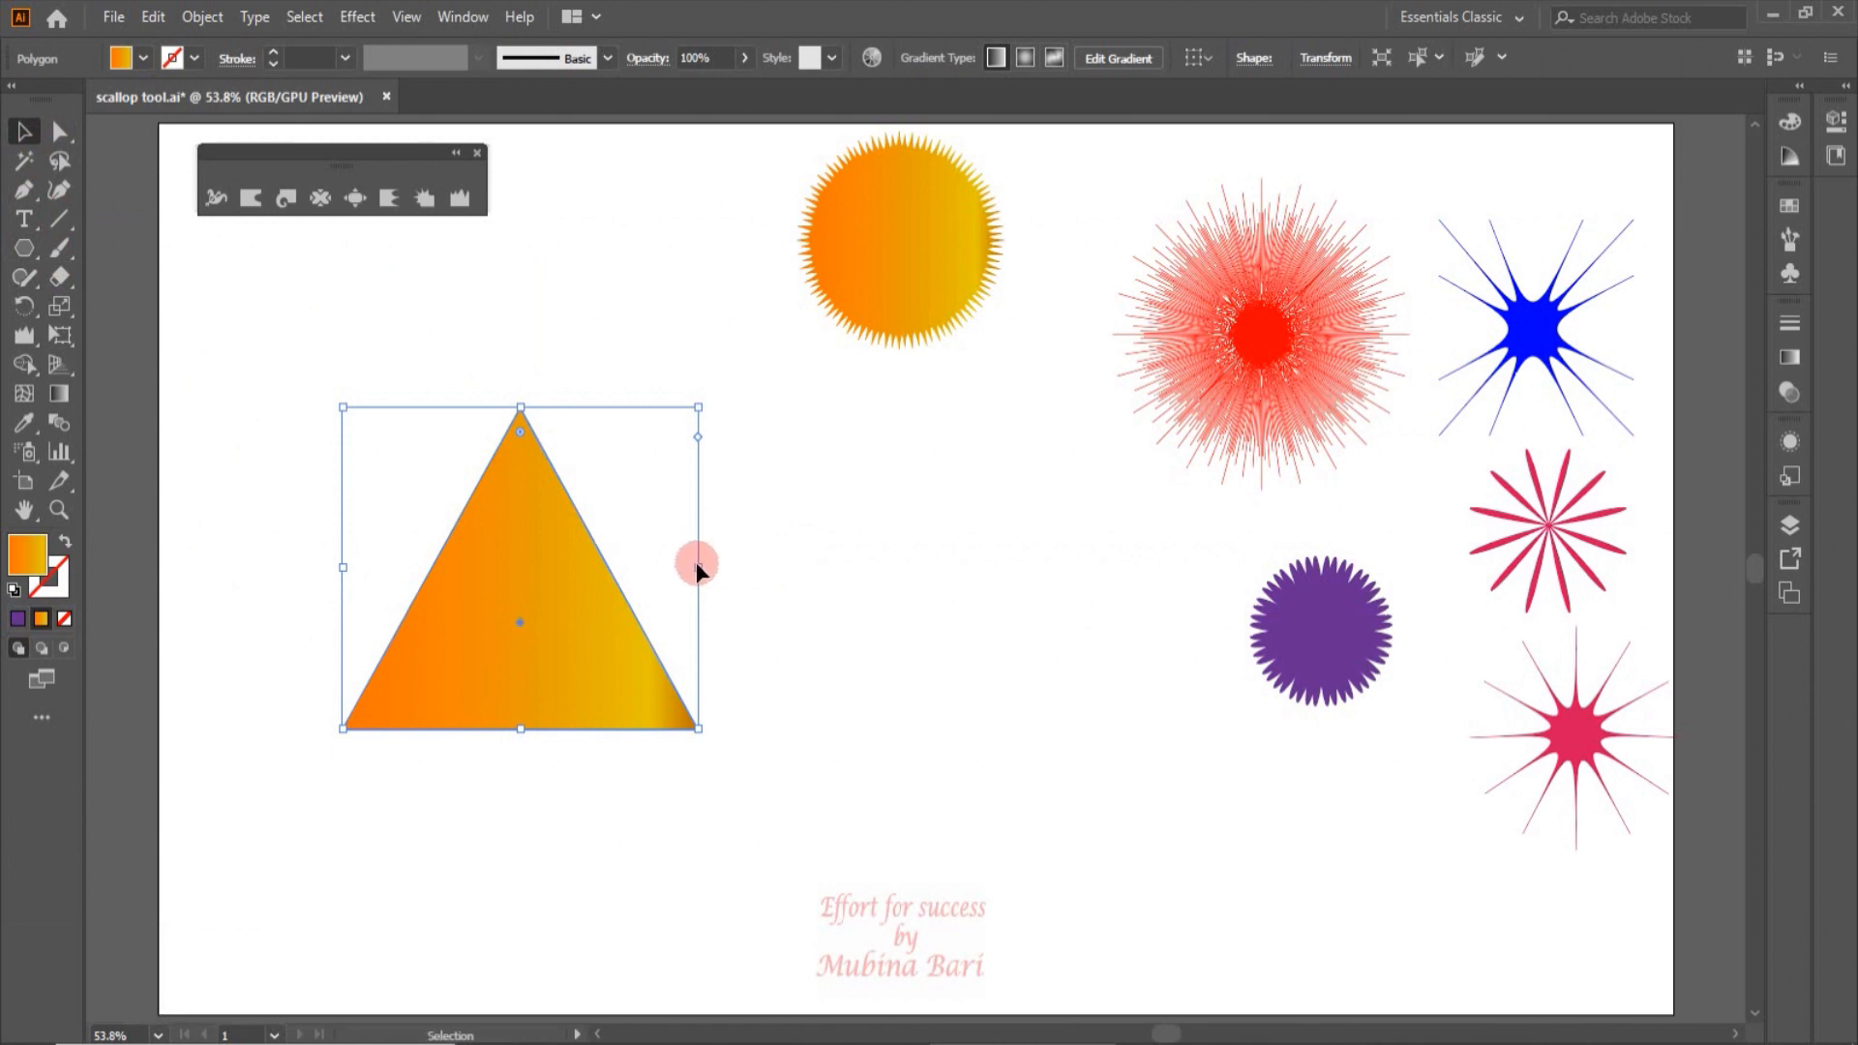
drag(701, 572, 592, 569)
drag(463, 728, 465, 809)
drag(453, 683, 465, 631)
click(650, 606)
Step: Draw a straight vertical line with the Pen tool from just above the triangle's apex to below its base
click(24, 190)
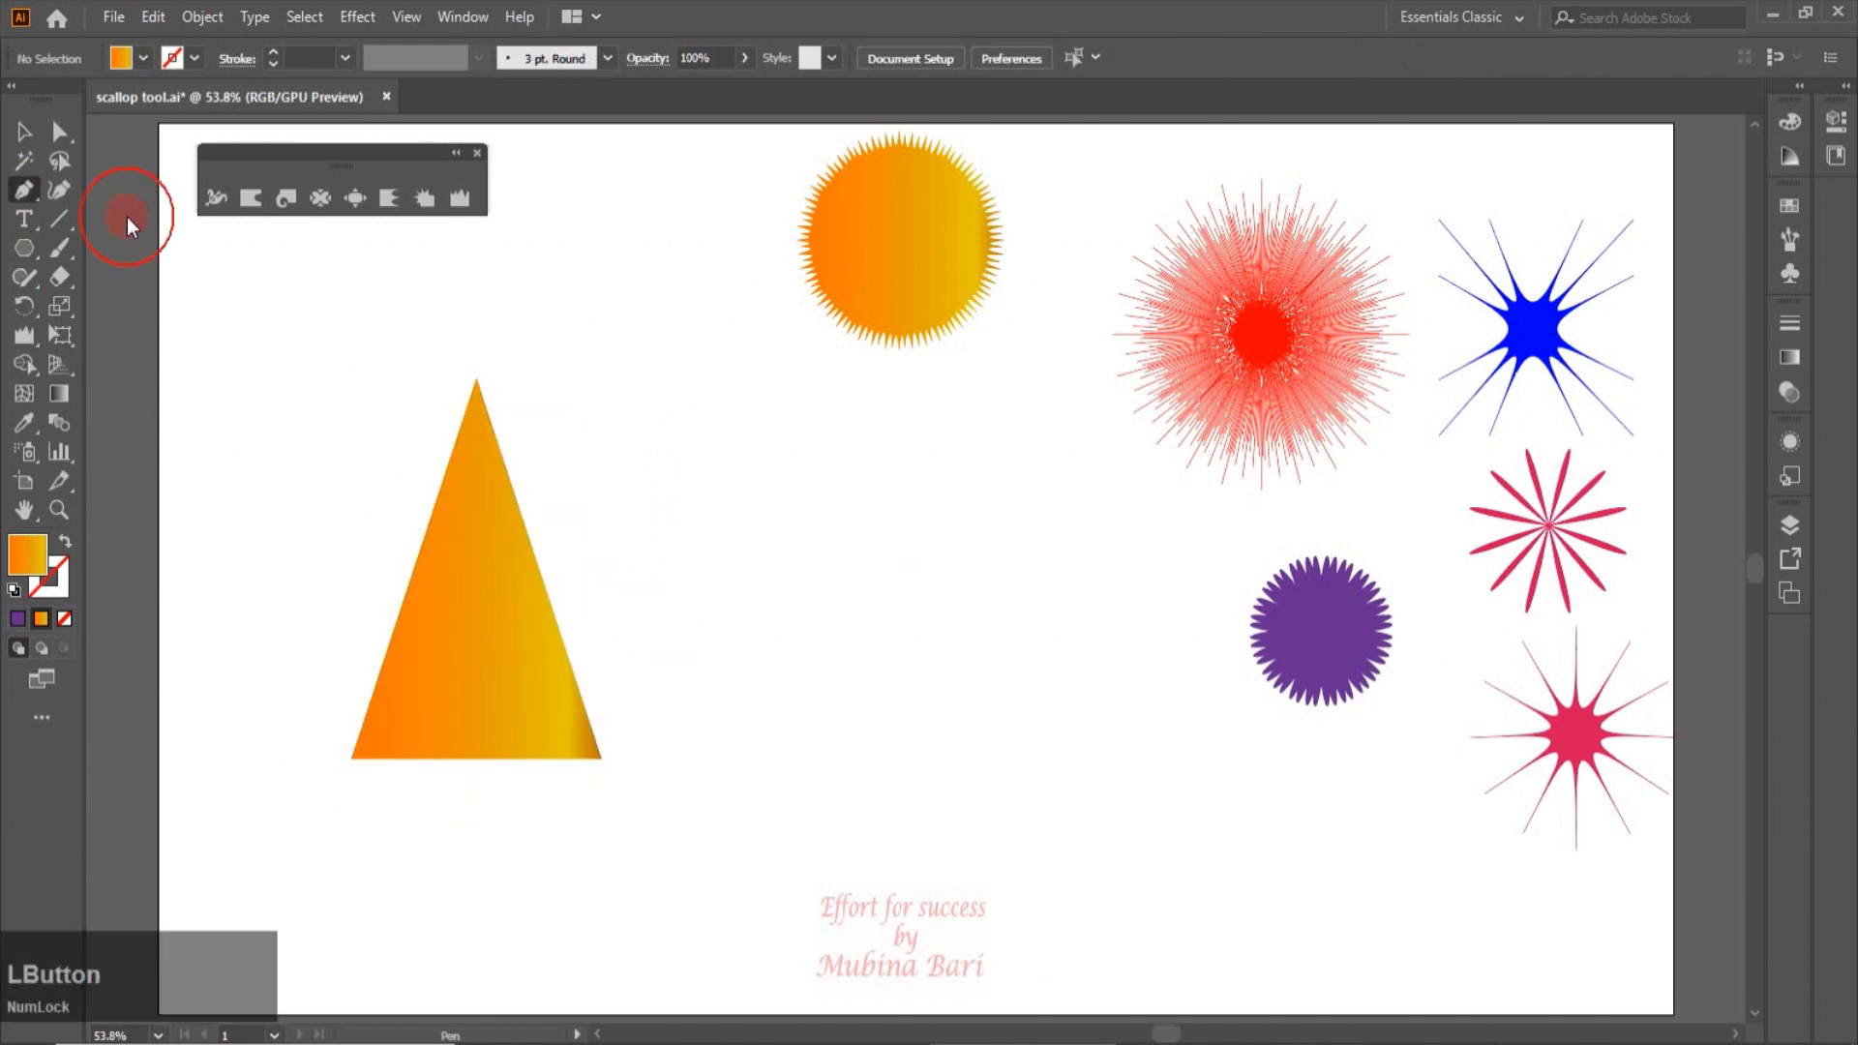
click(476, 369)
click(476, 808)
click(24, 131)
Step: Select the triangle and its vertical line and split them into two halves with the Pathfinder Divide operation
drag(259, 393, 644, 813)
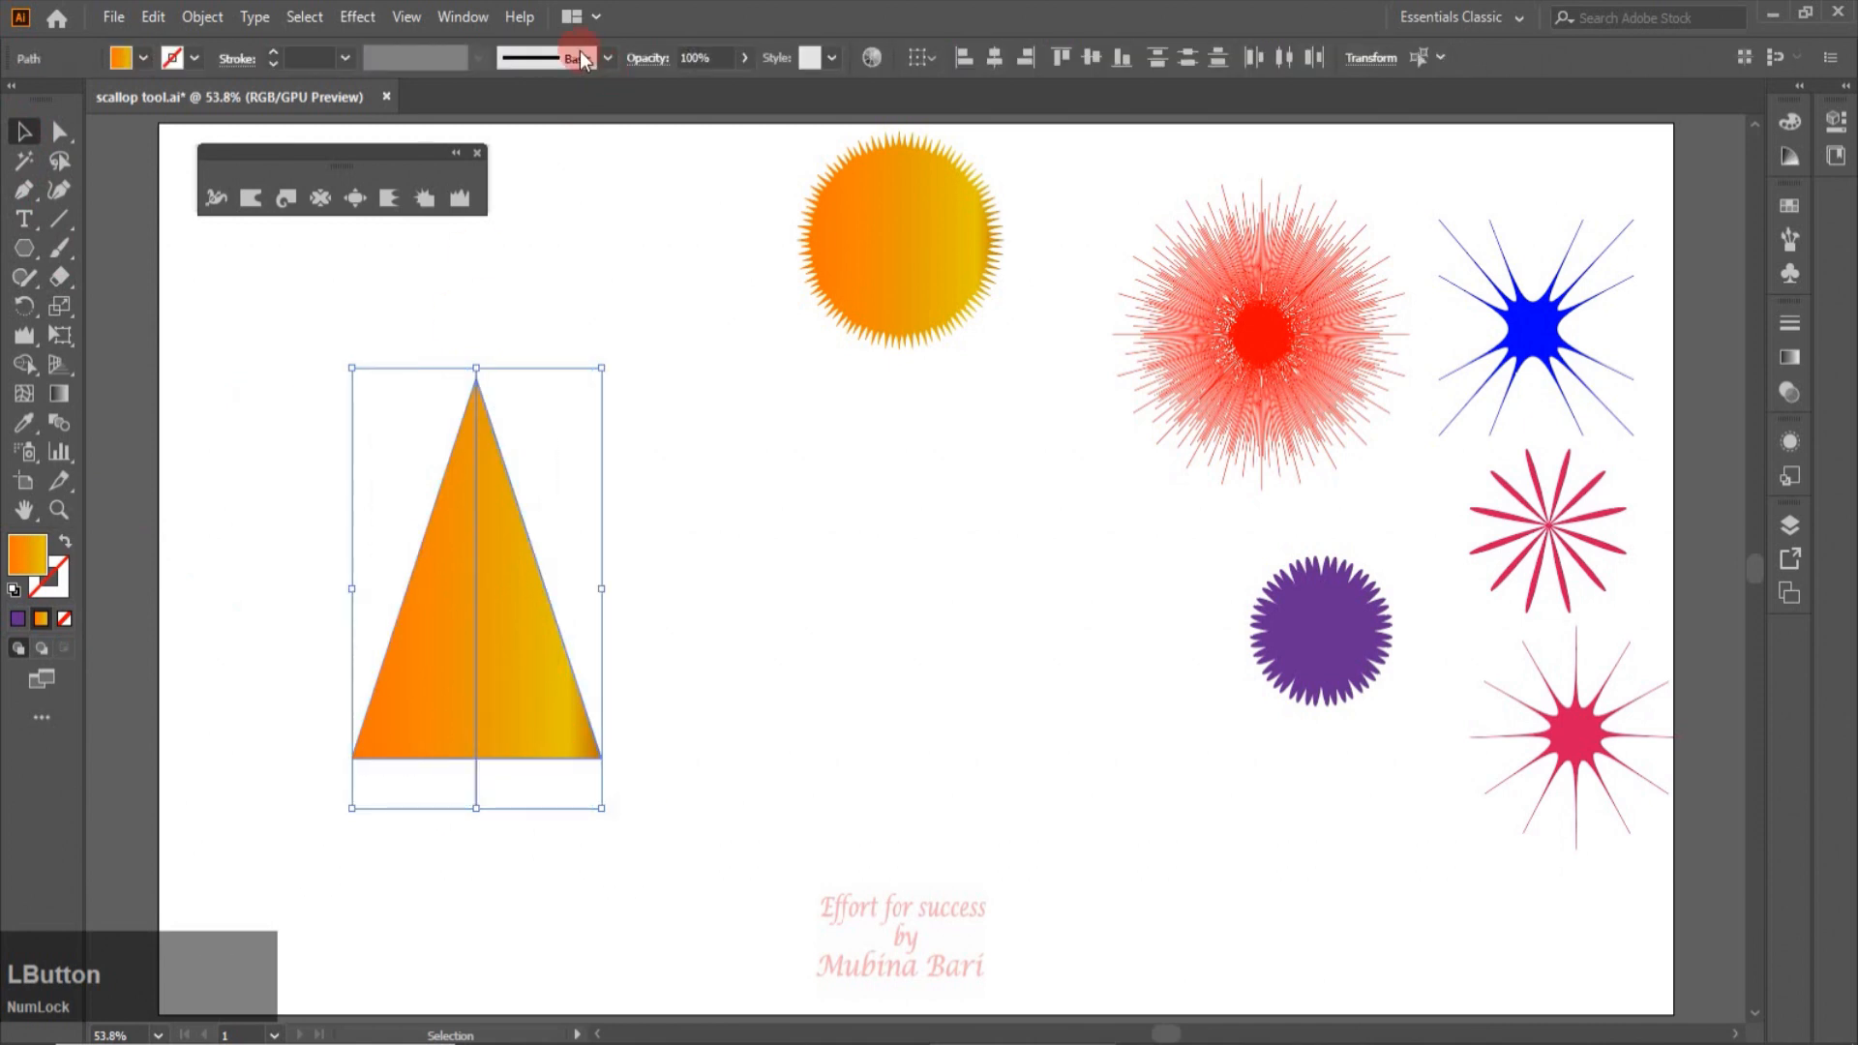
click(463, 16)
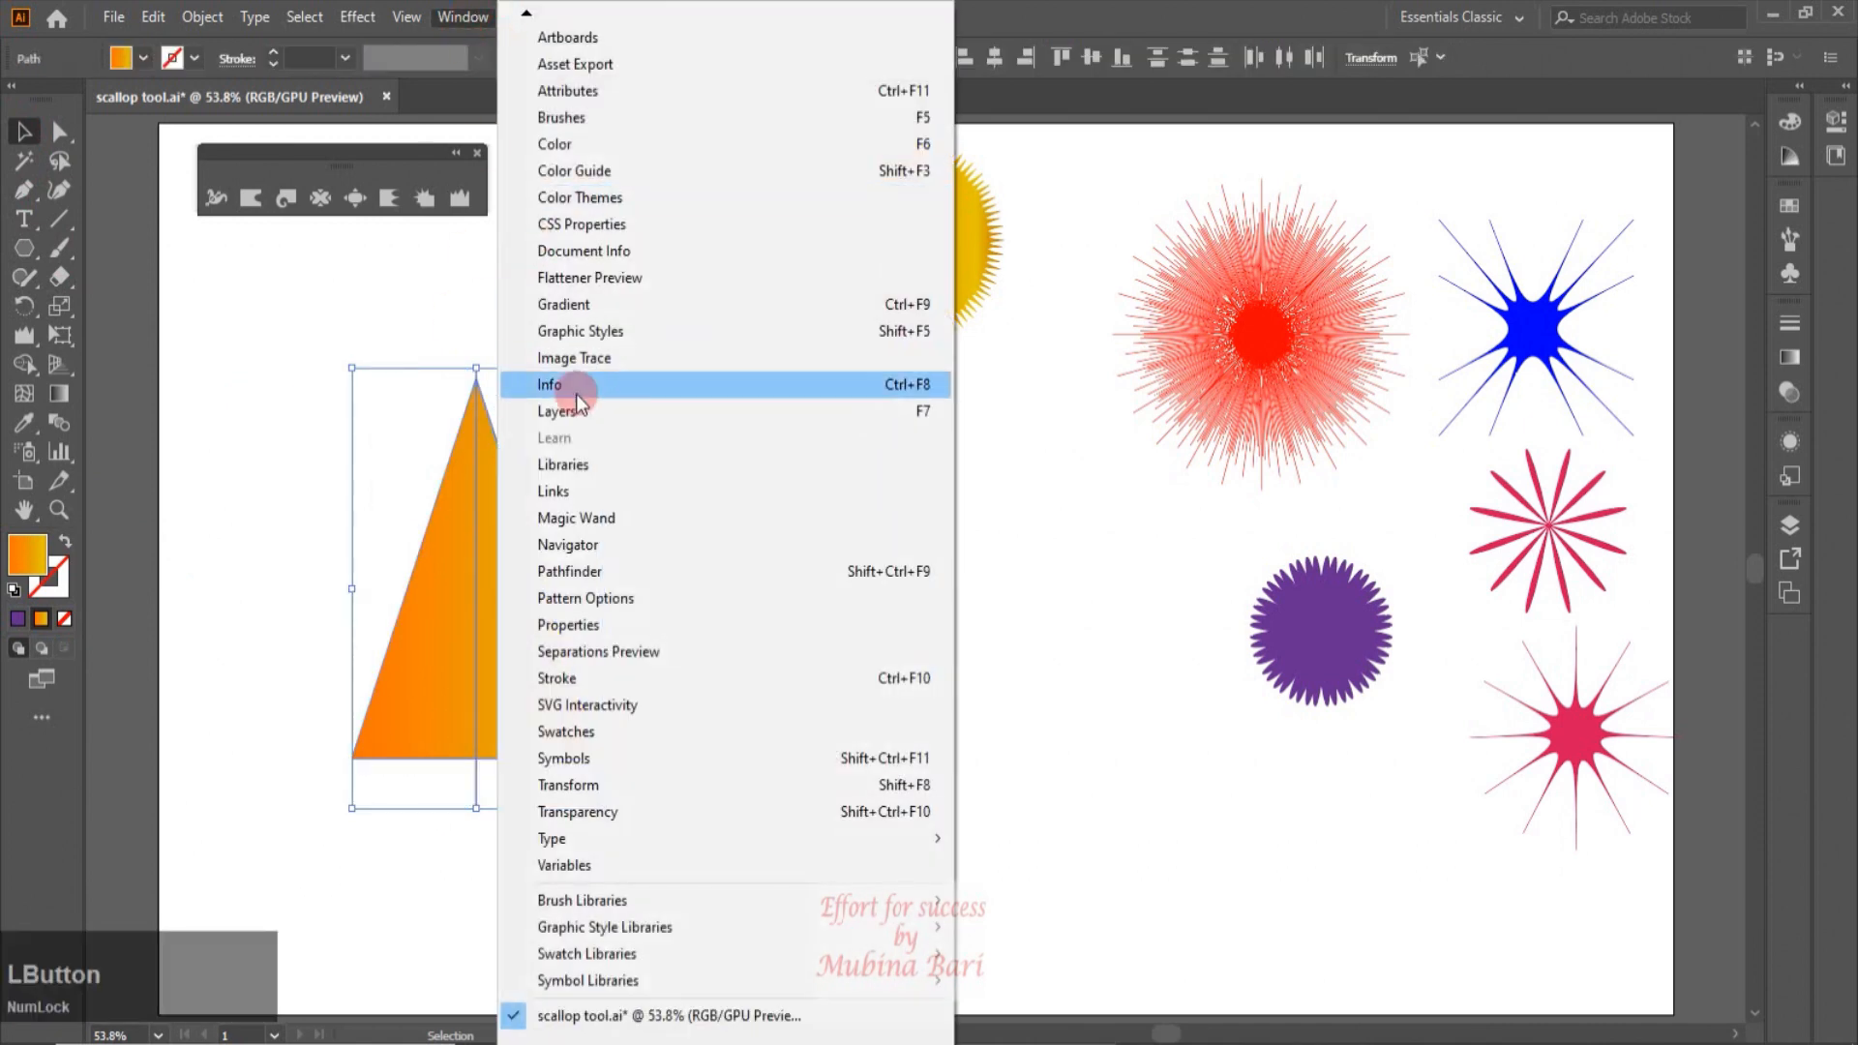
click(593, 572)
click(1475, 575)
click(1475, 575)
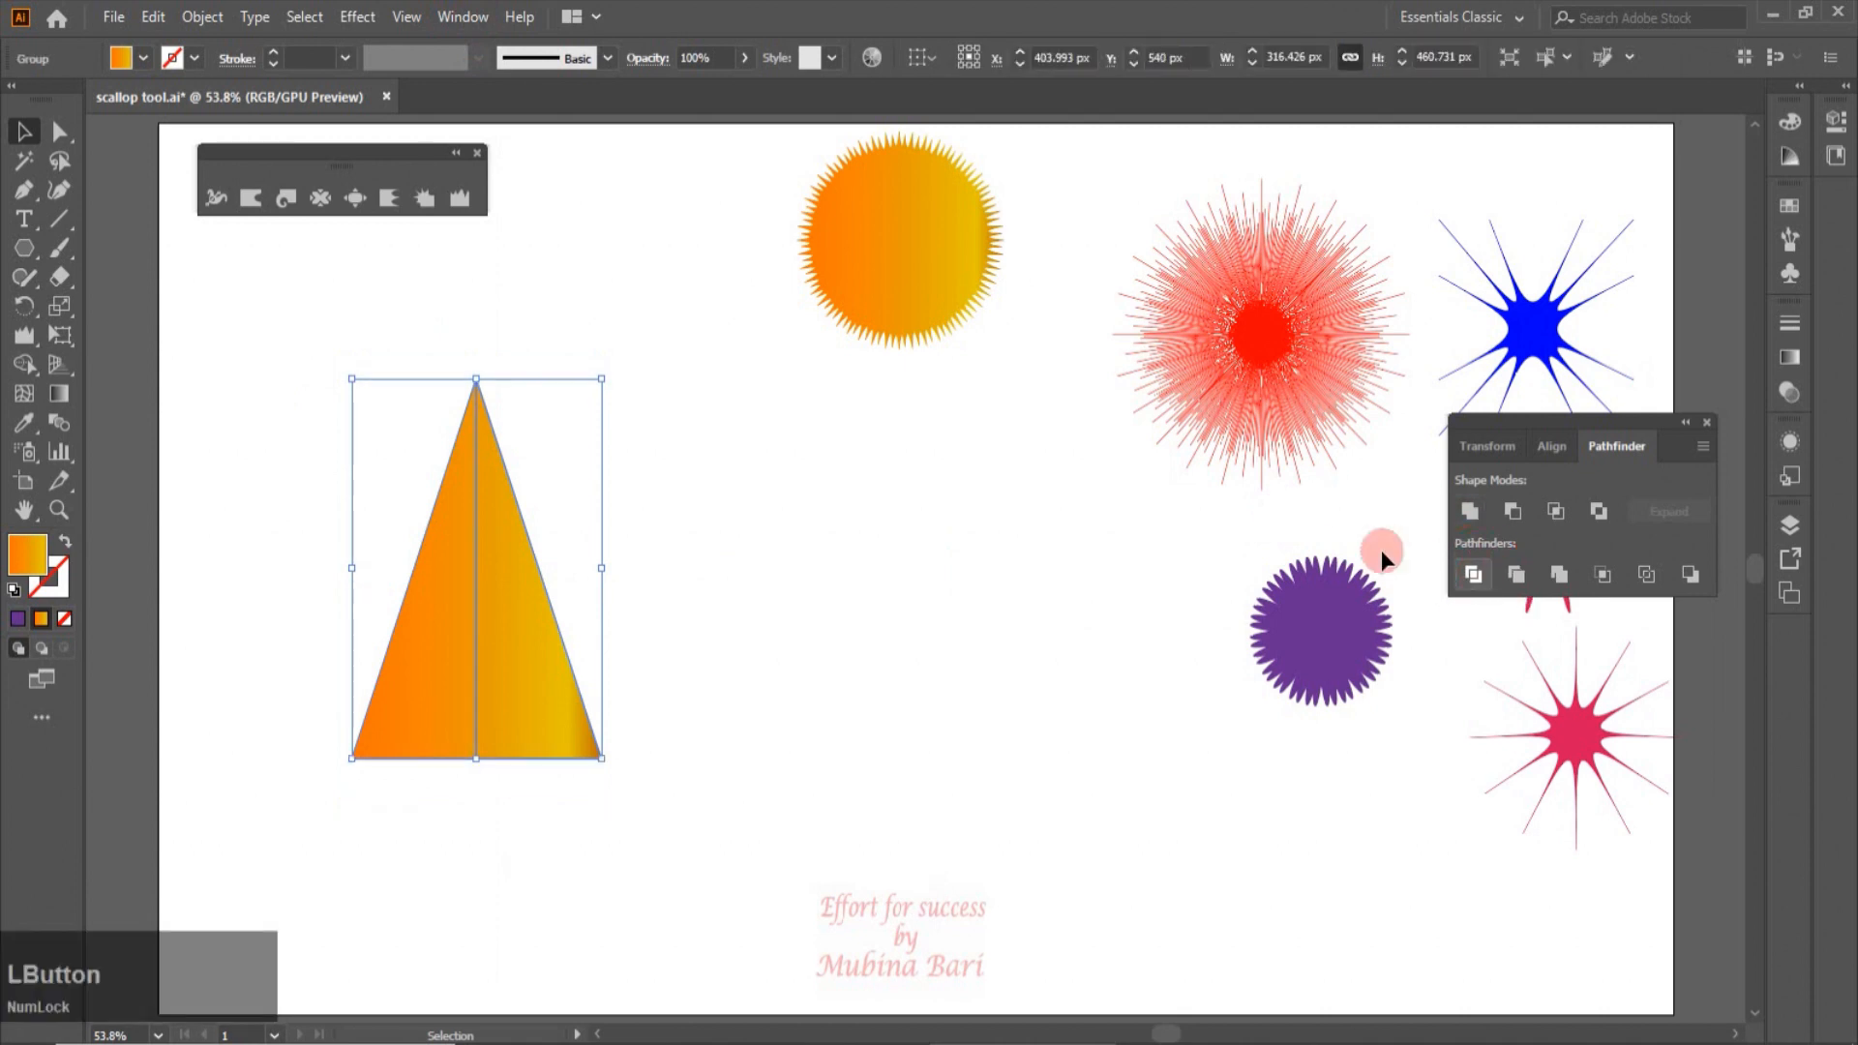
Step: Shift the divided triangle slightly right, ungroup it, and test the split by moving the right half away and undoing that move
drag(452, 650, 515, 660)
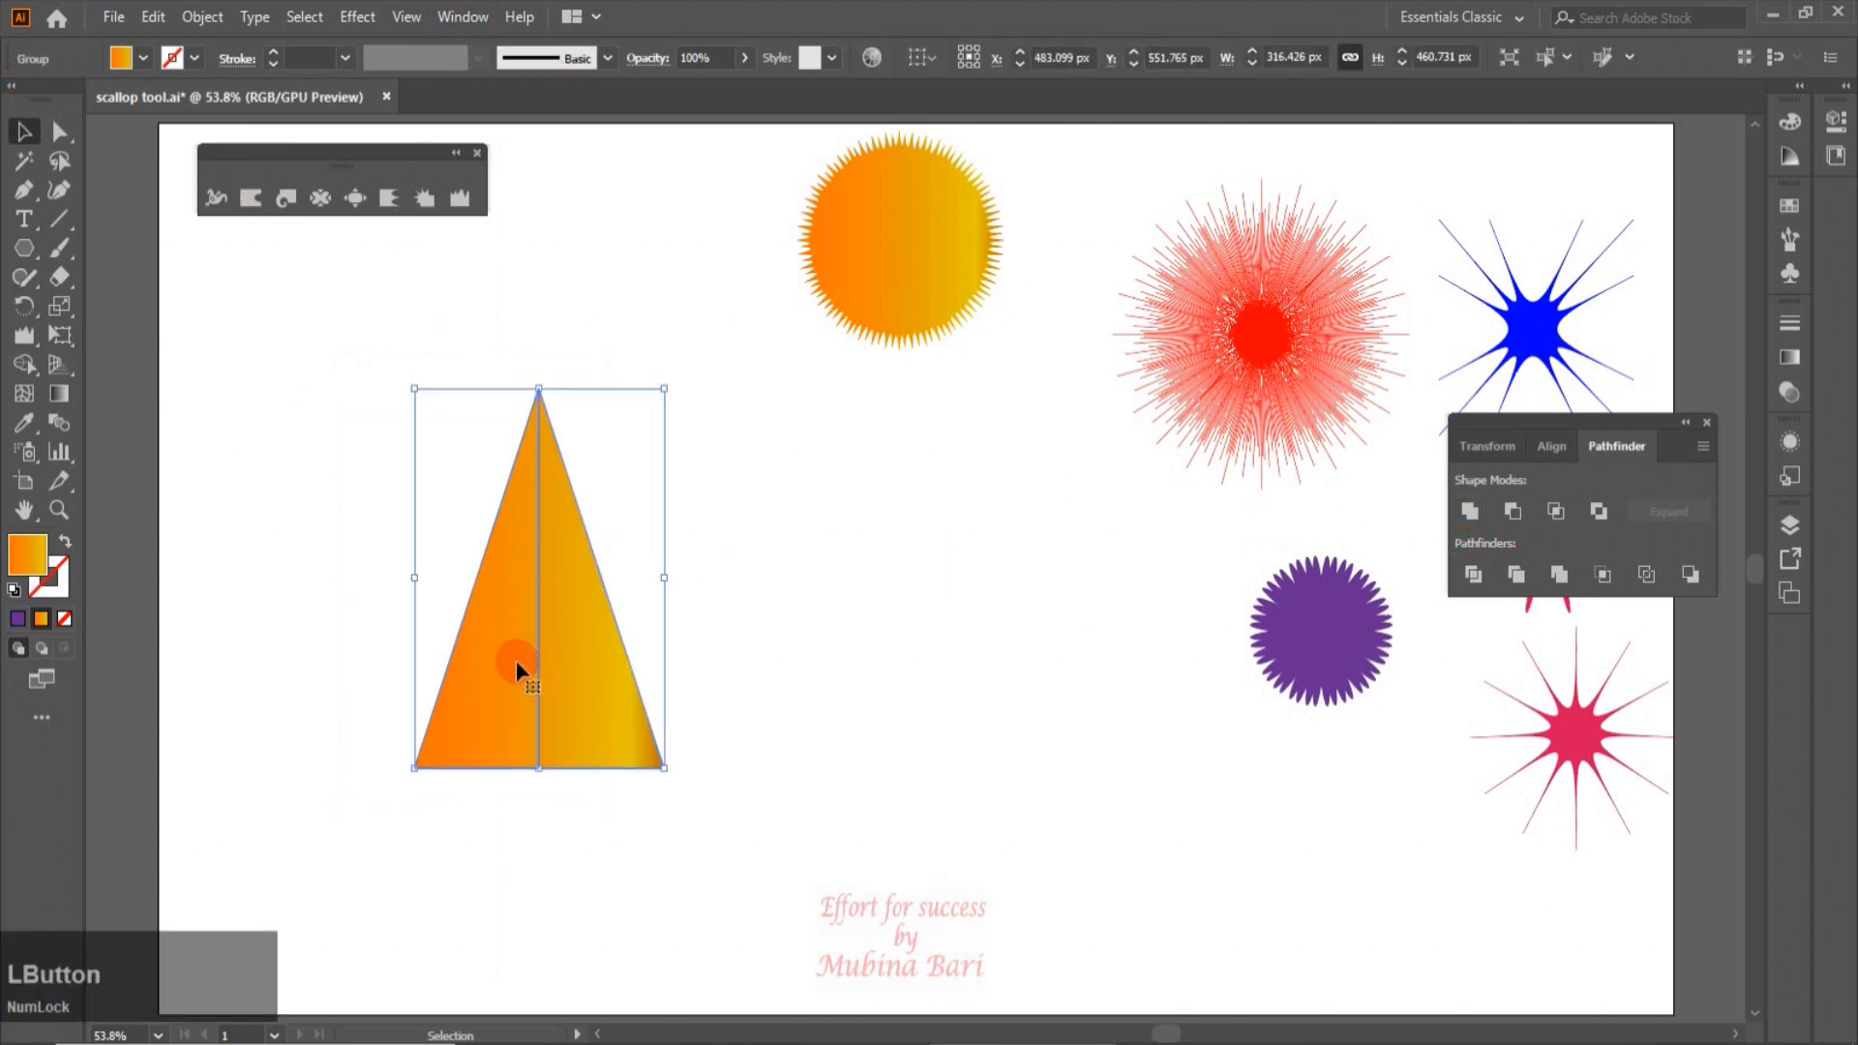
right_click(515, 661)
click(586, 442)
click(873, 566)
drag(597, 693, 677, 693)
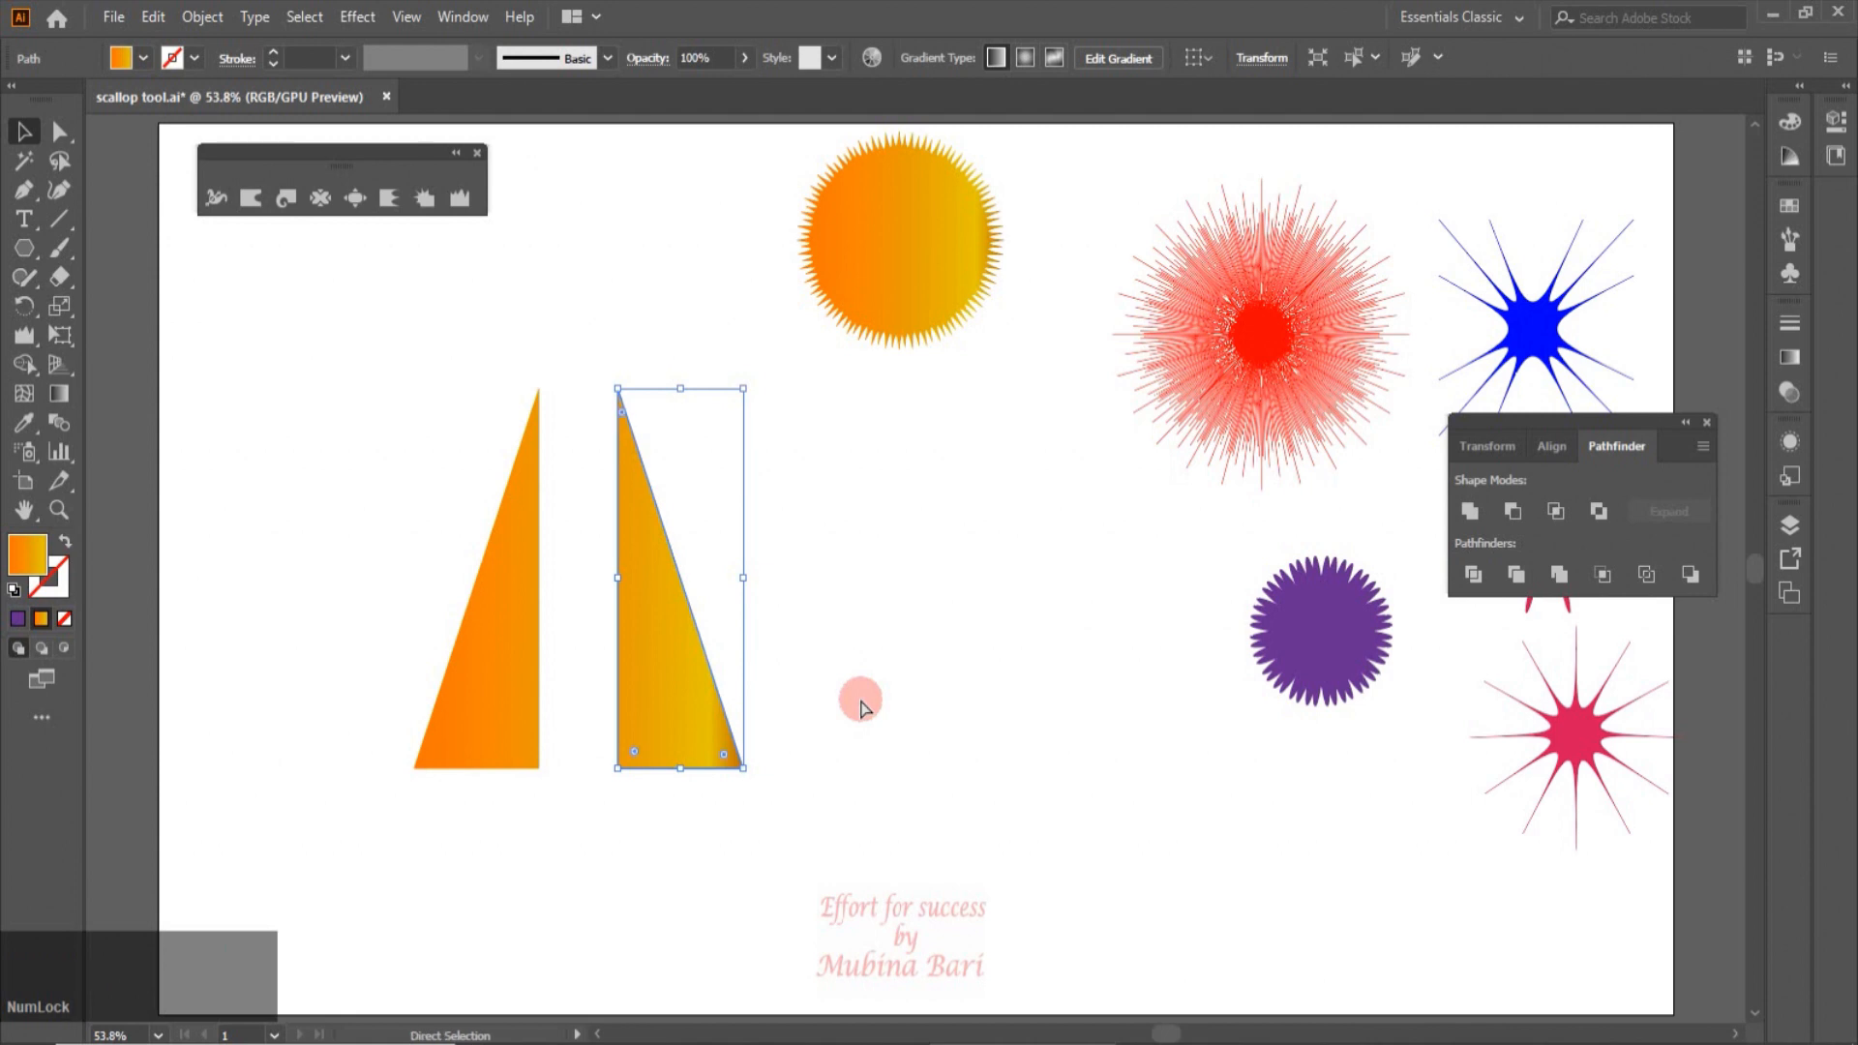
key(ctrl+z)
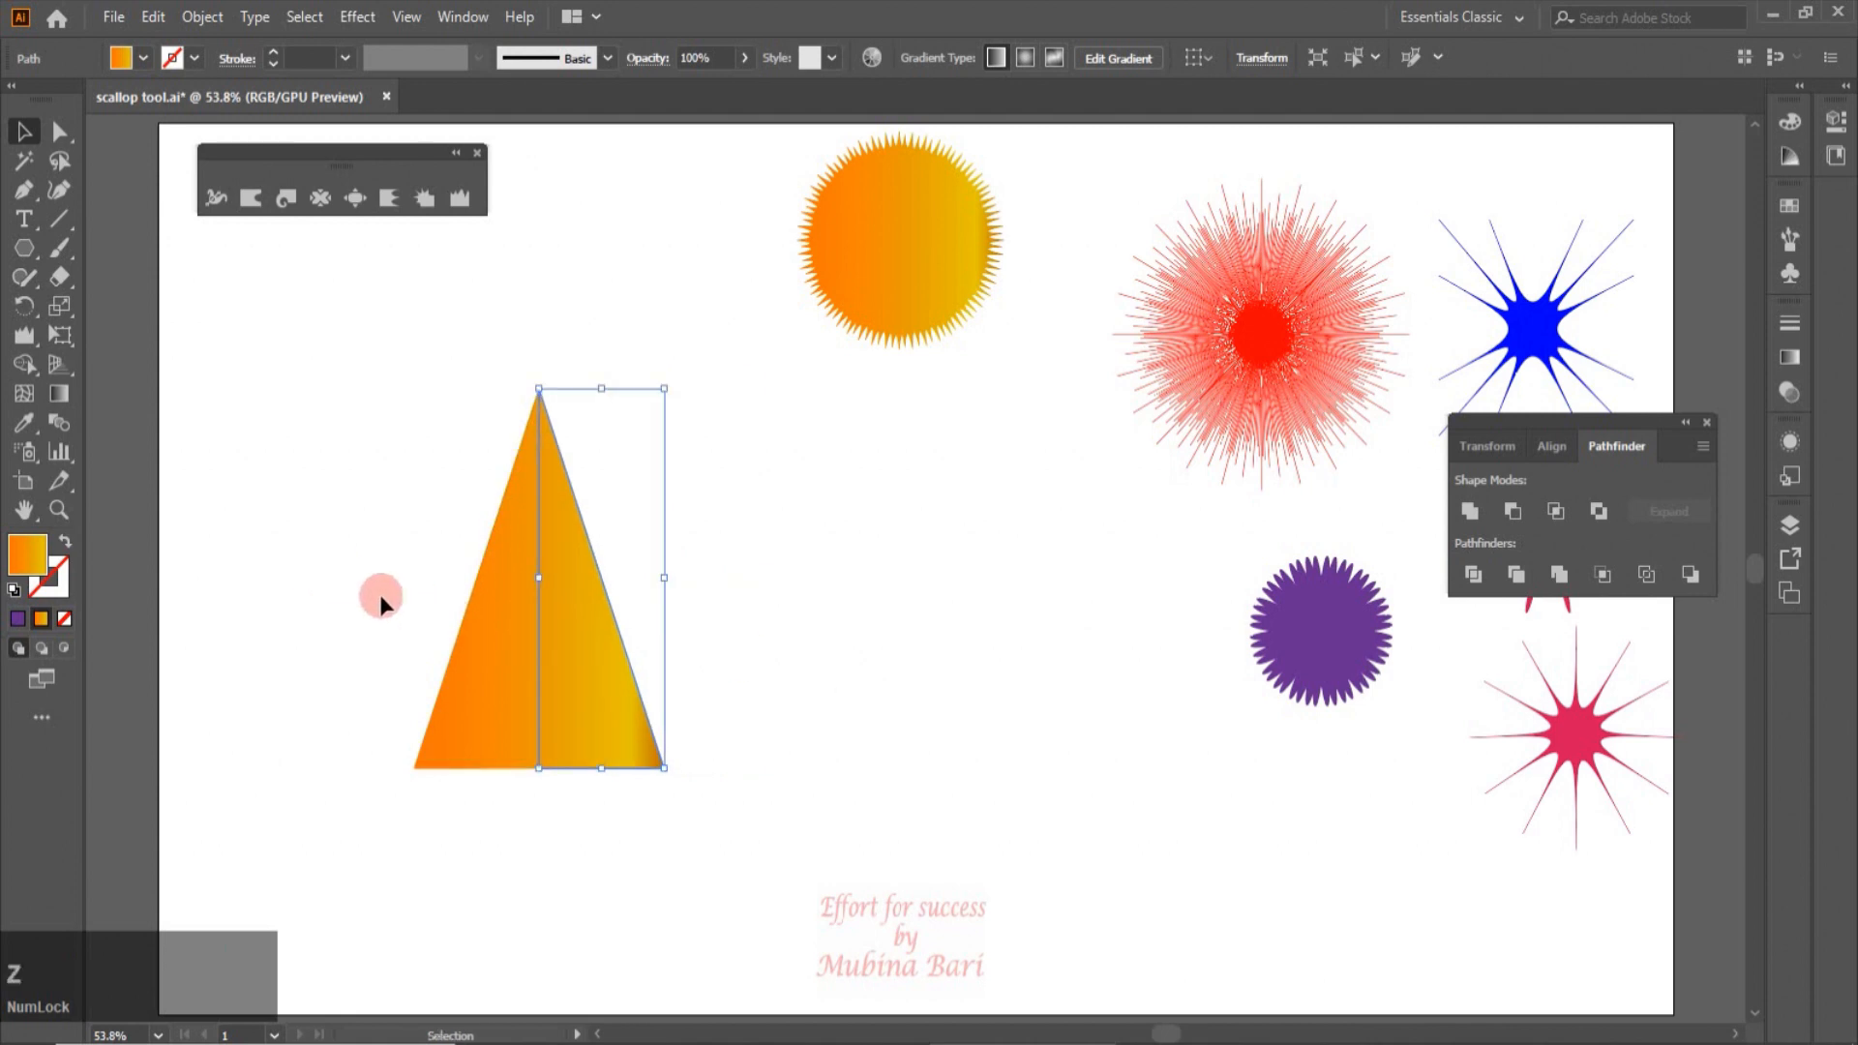
Step: Fill the triangle's left half with the medium green swatch
click(490, 655)
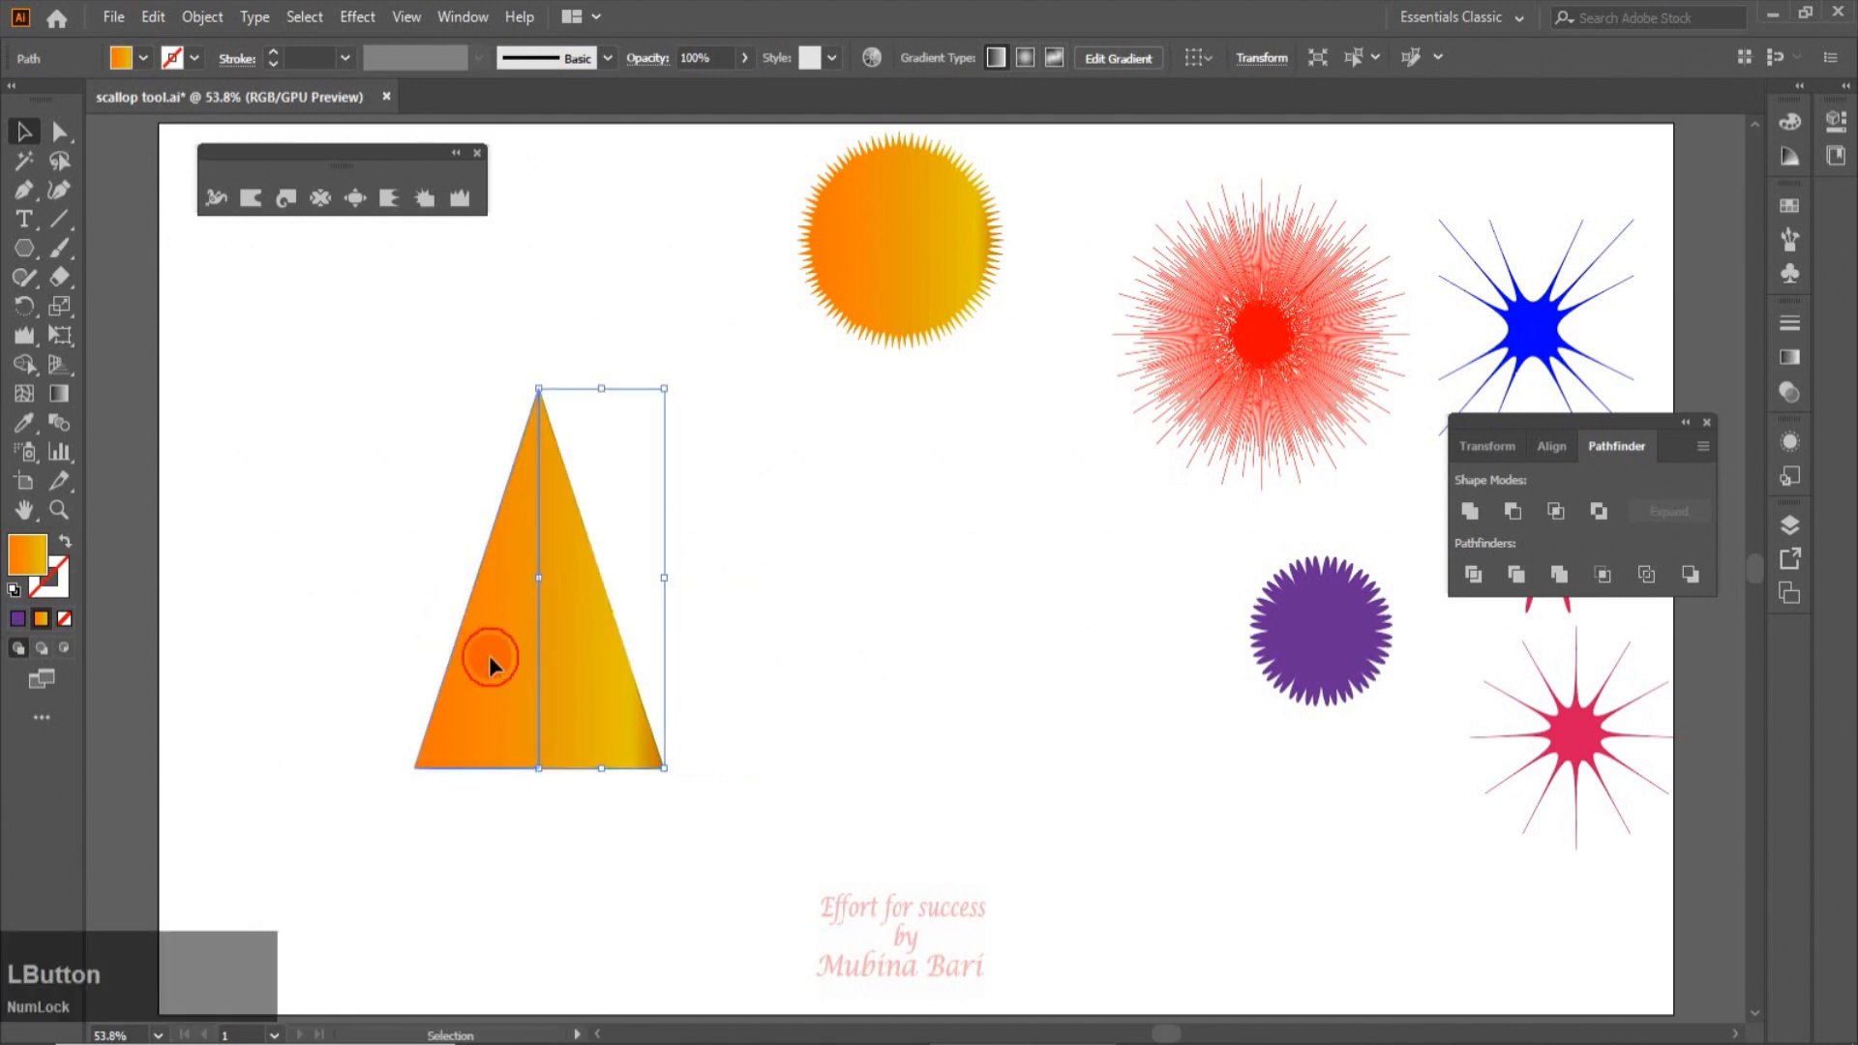
click(143, 58)
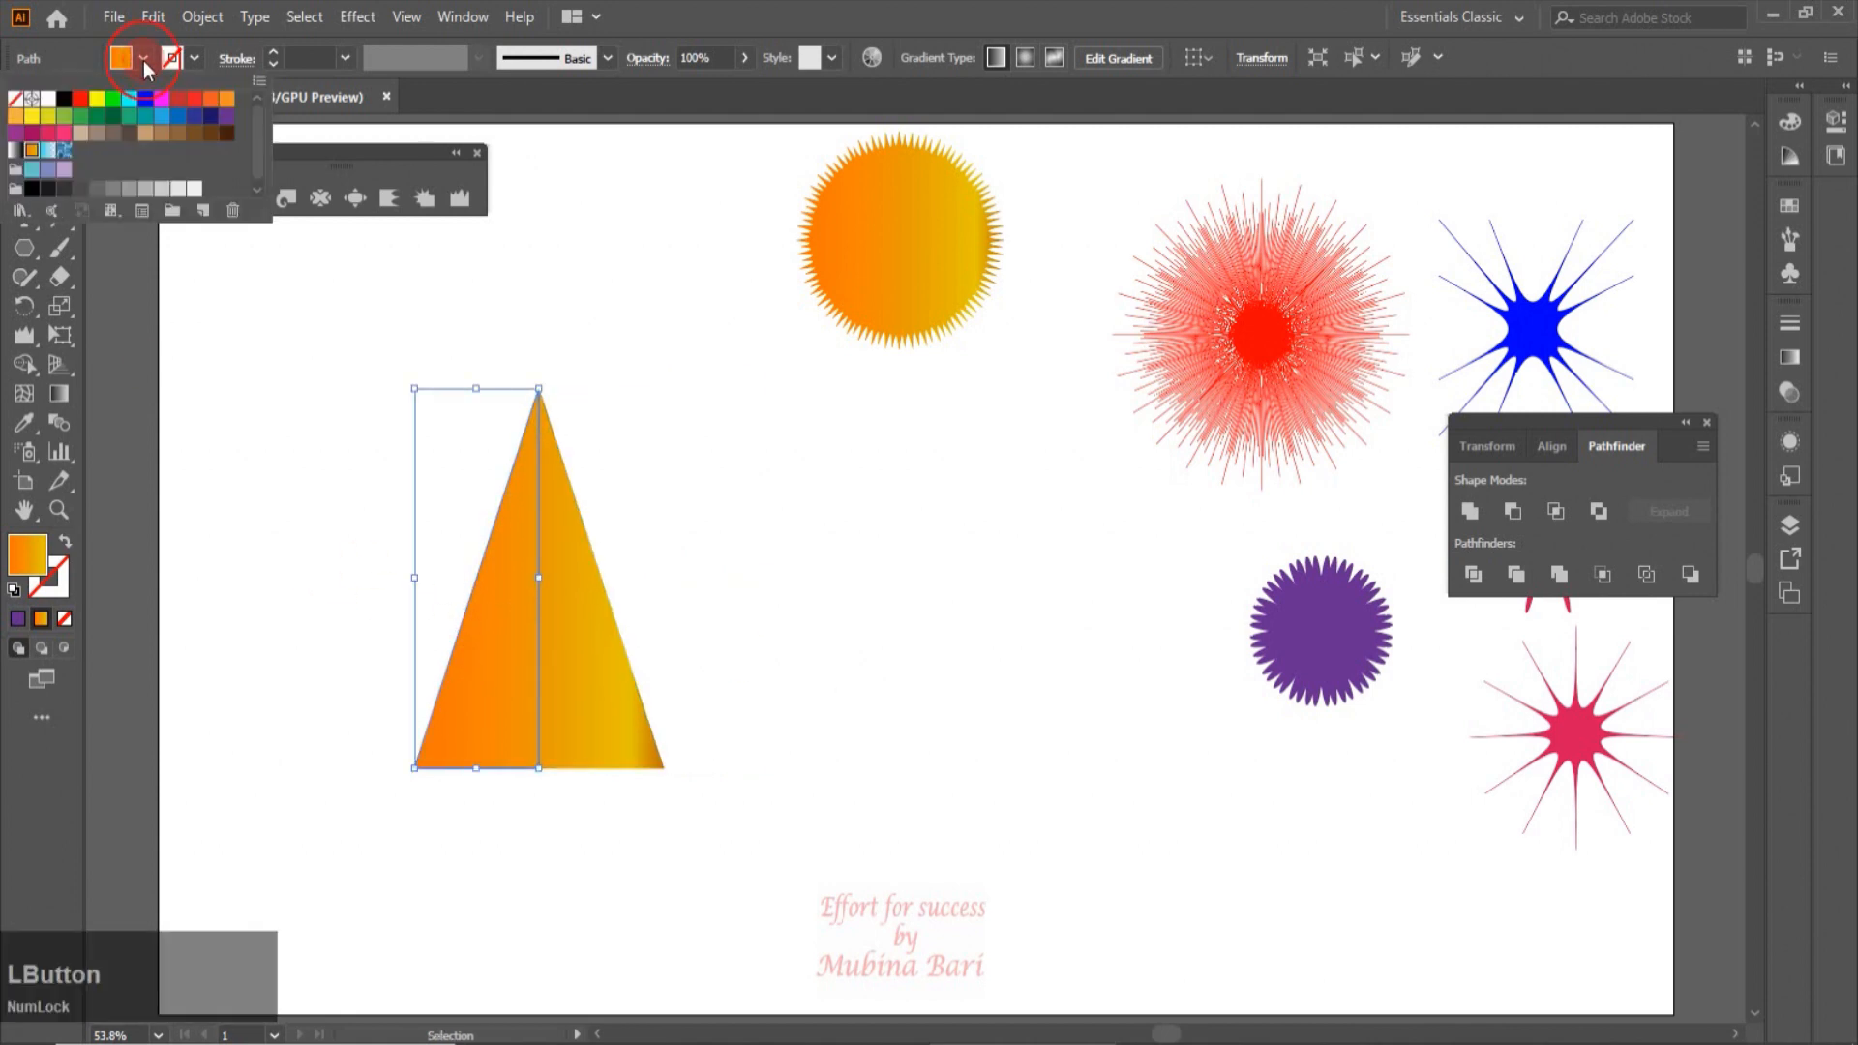
click(97, 128)
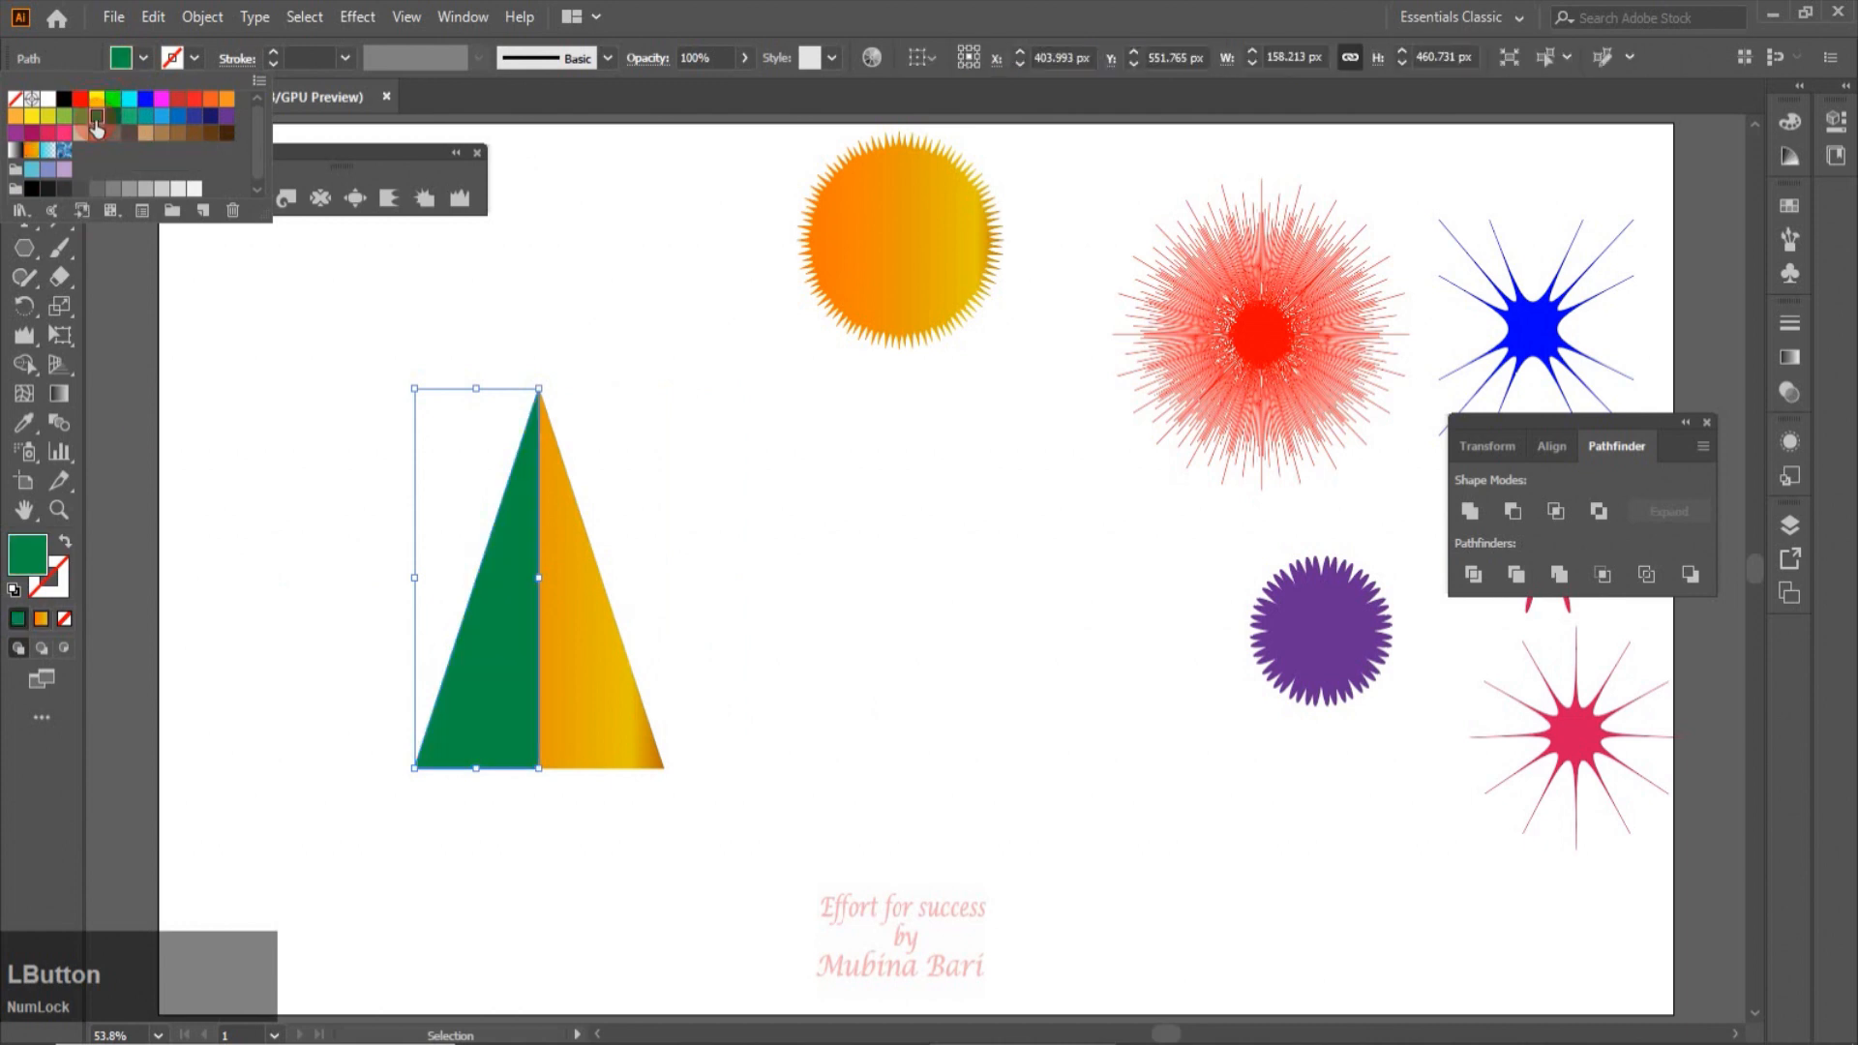
Step: Fill the triangle's right half with the dark green swatch and deselect it
double_click(618, 689)
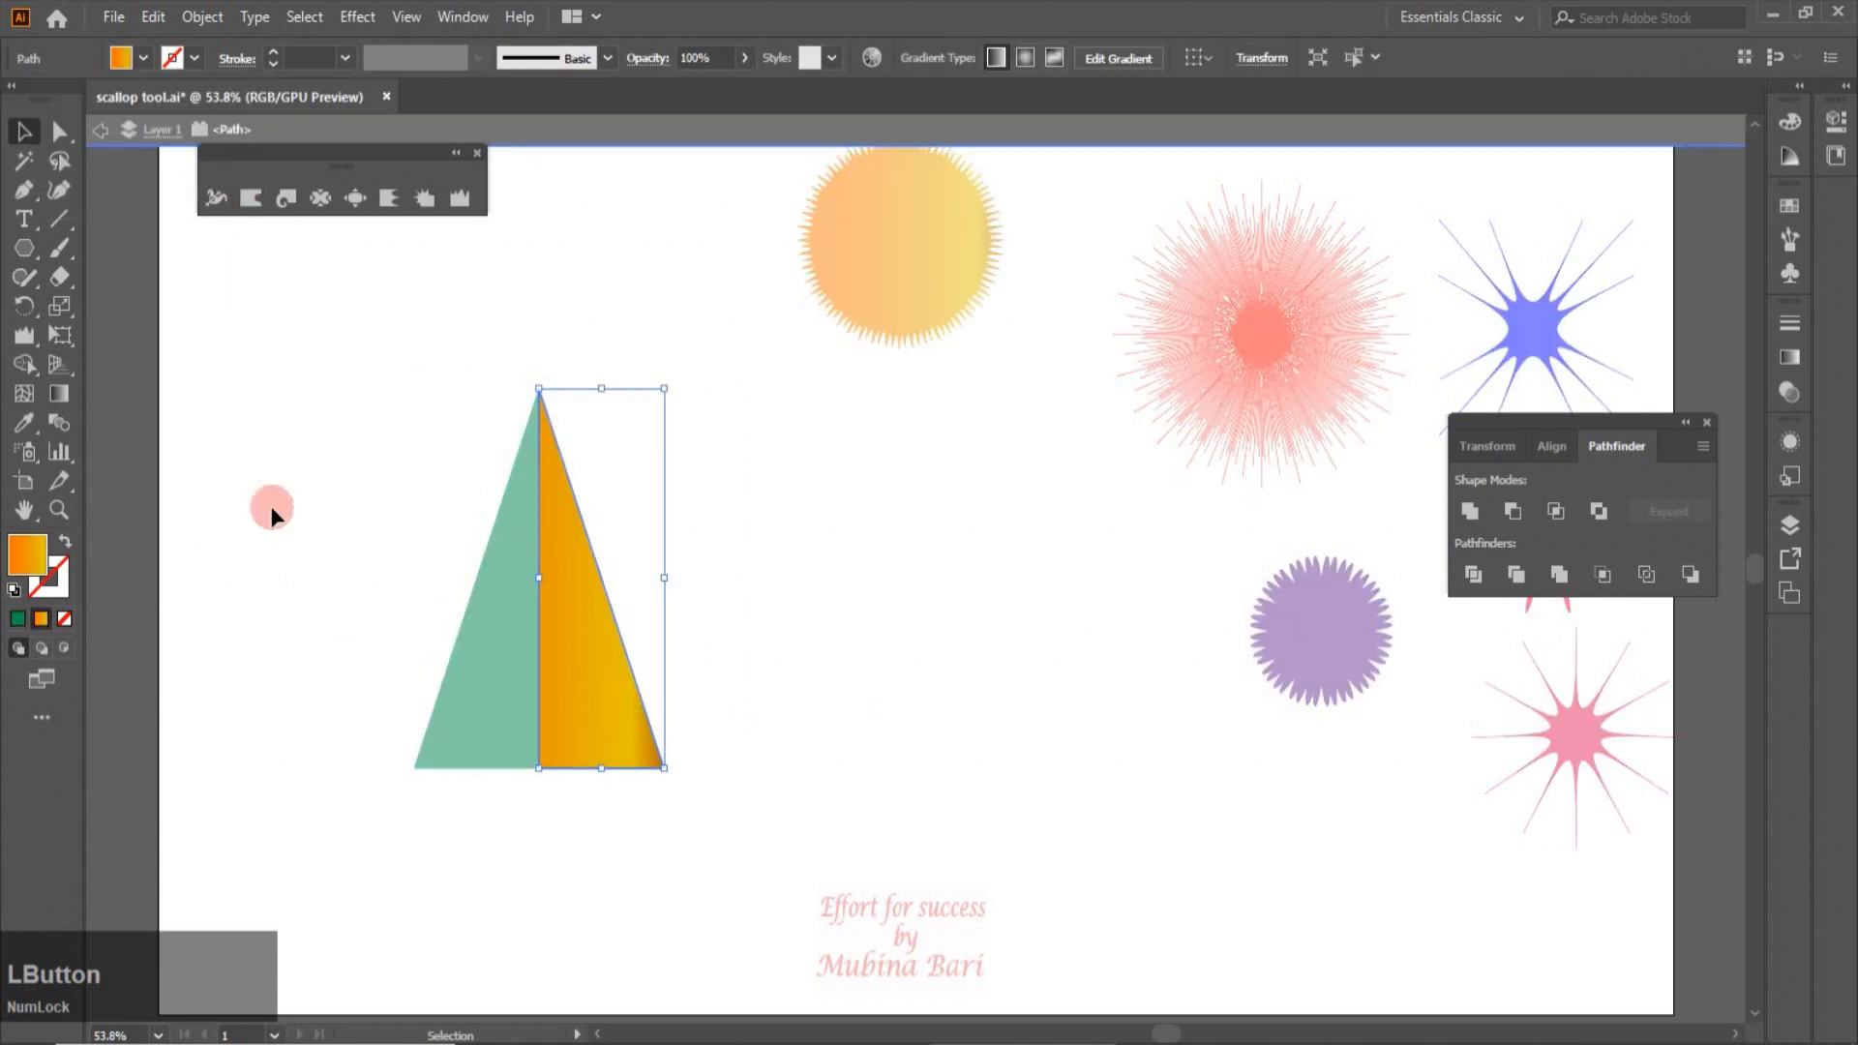
double_click(215, 281)
click(143, 58)
click(114, 118)
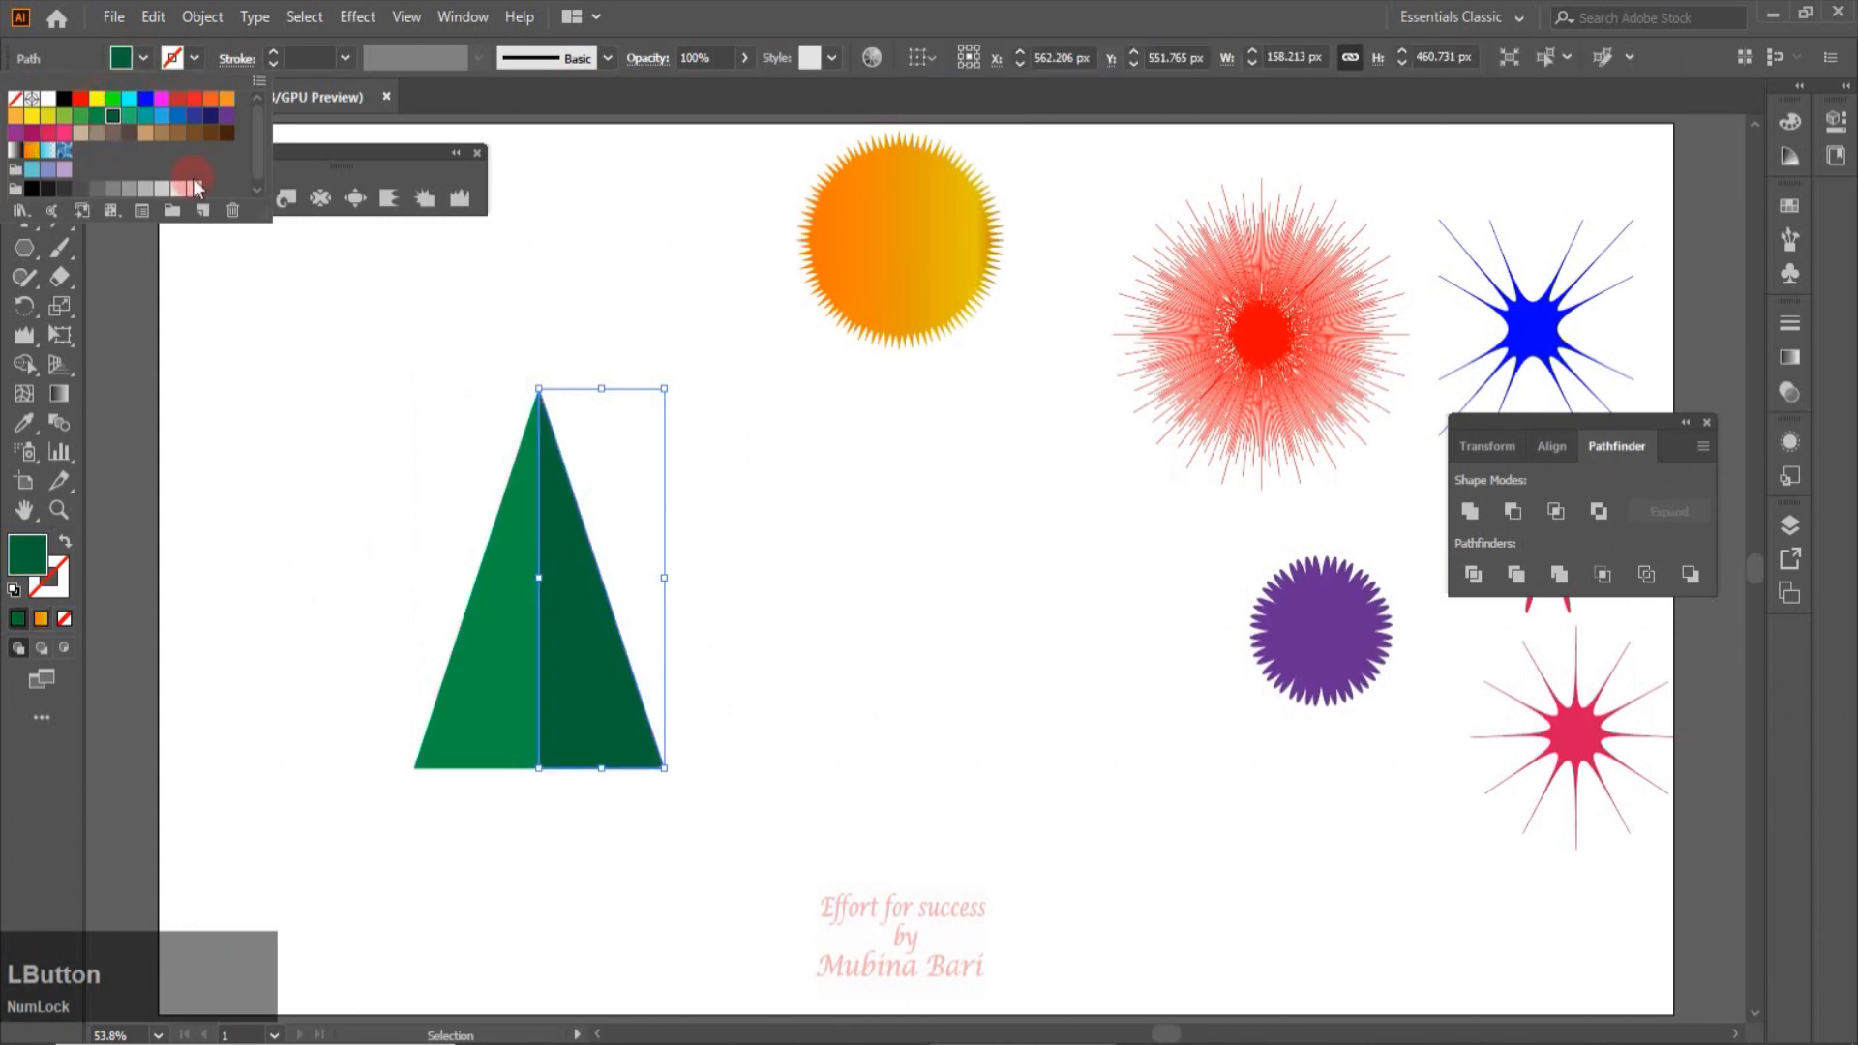
click(741, 595)
click(742, 595)
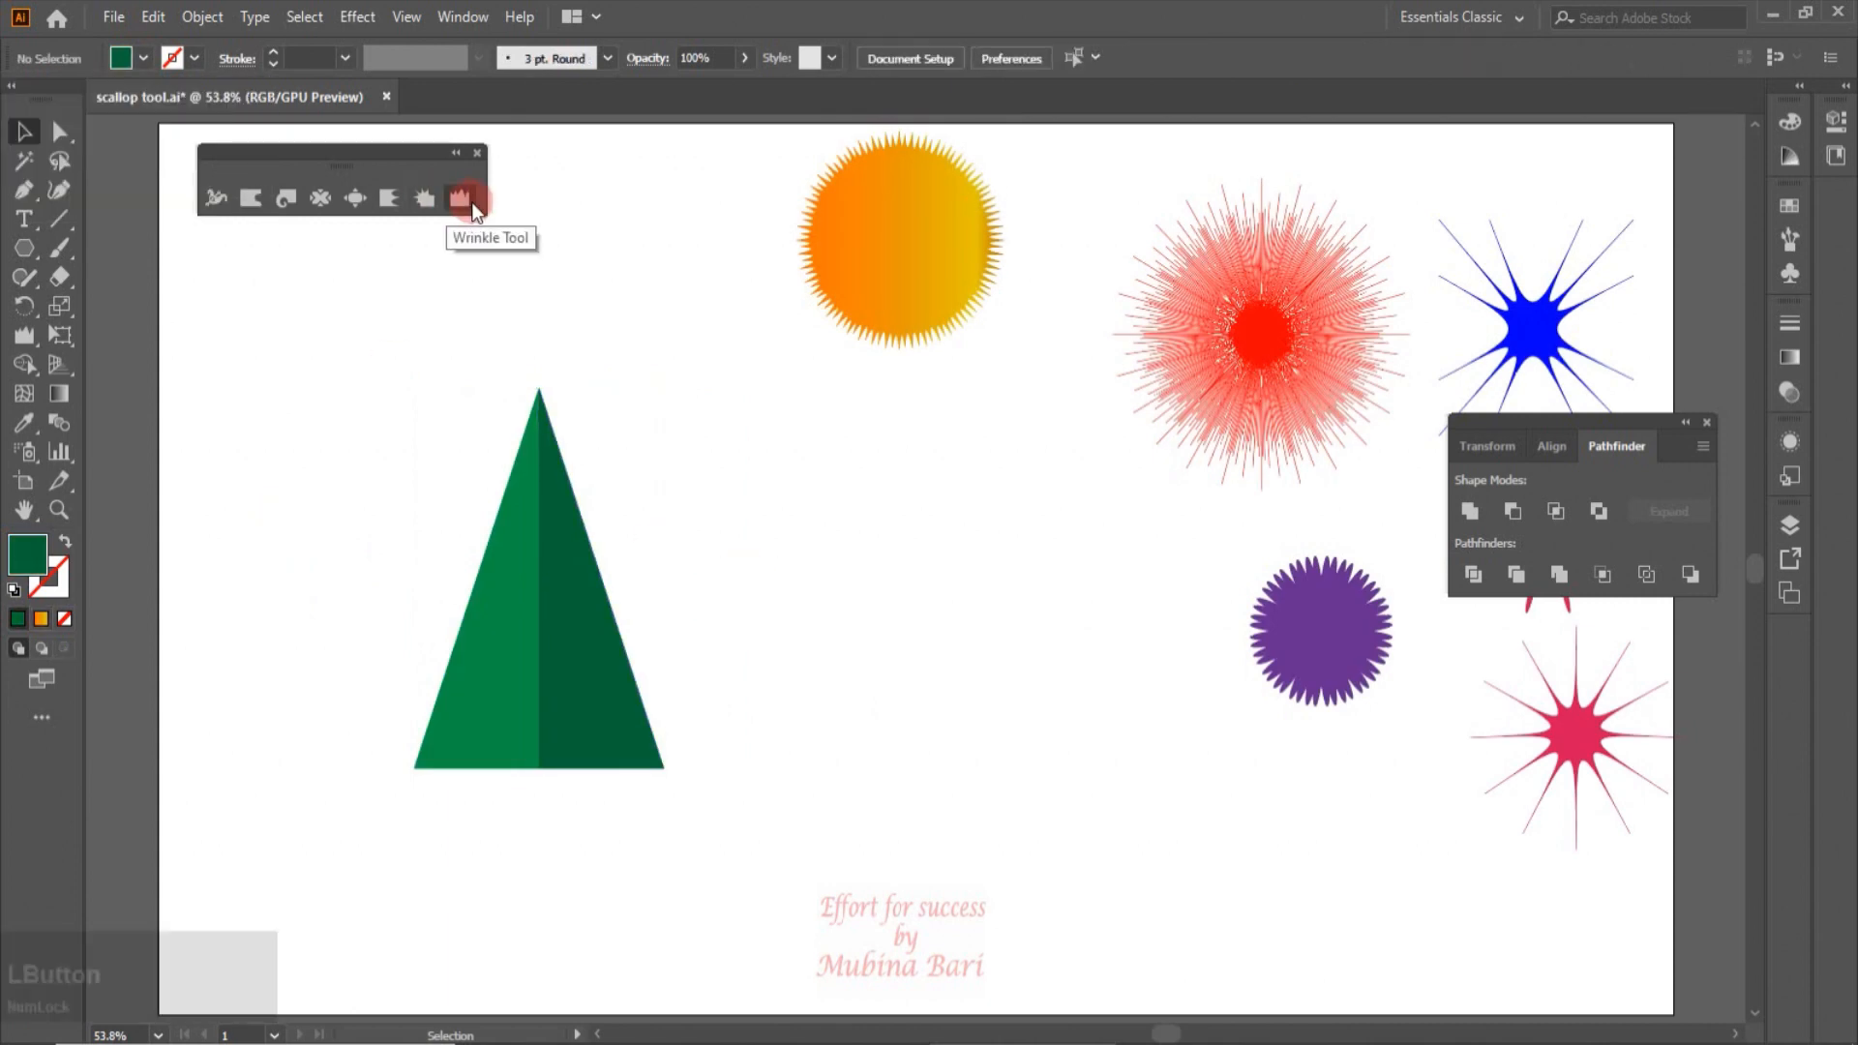
Step: Reset the Wrinkle tool's options to their defaults and wrinkle the outer edges of the two-tone green triangle
click(472, 204)
click(456, 199)
double_click(456, 200)
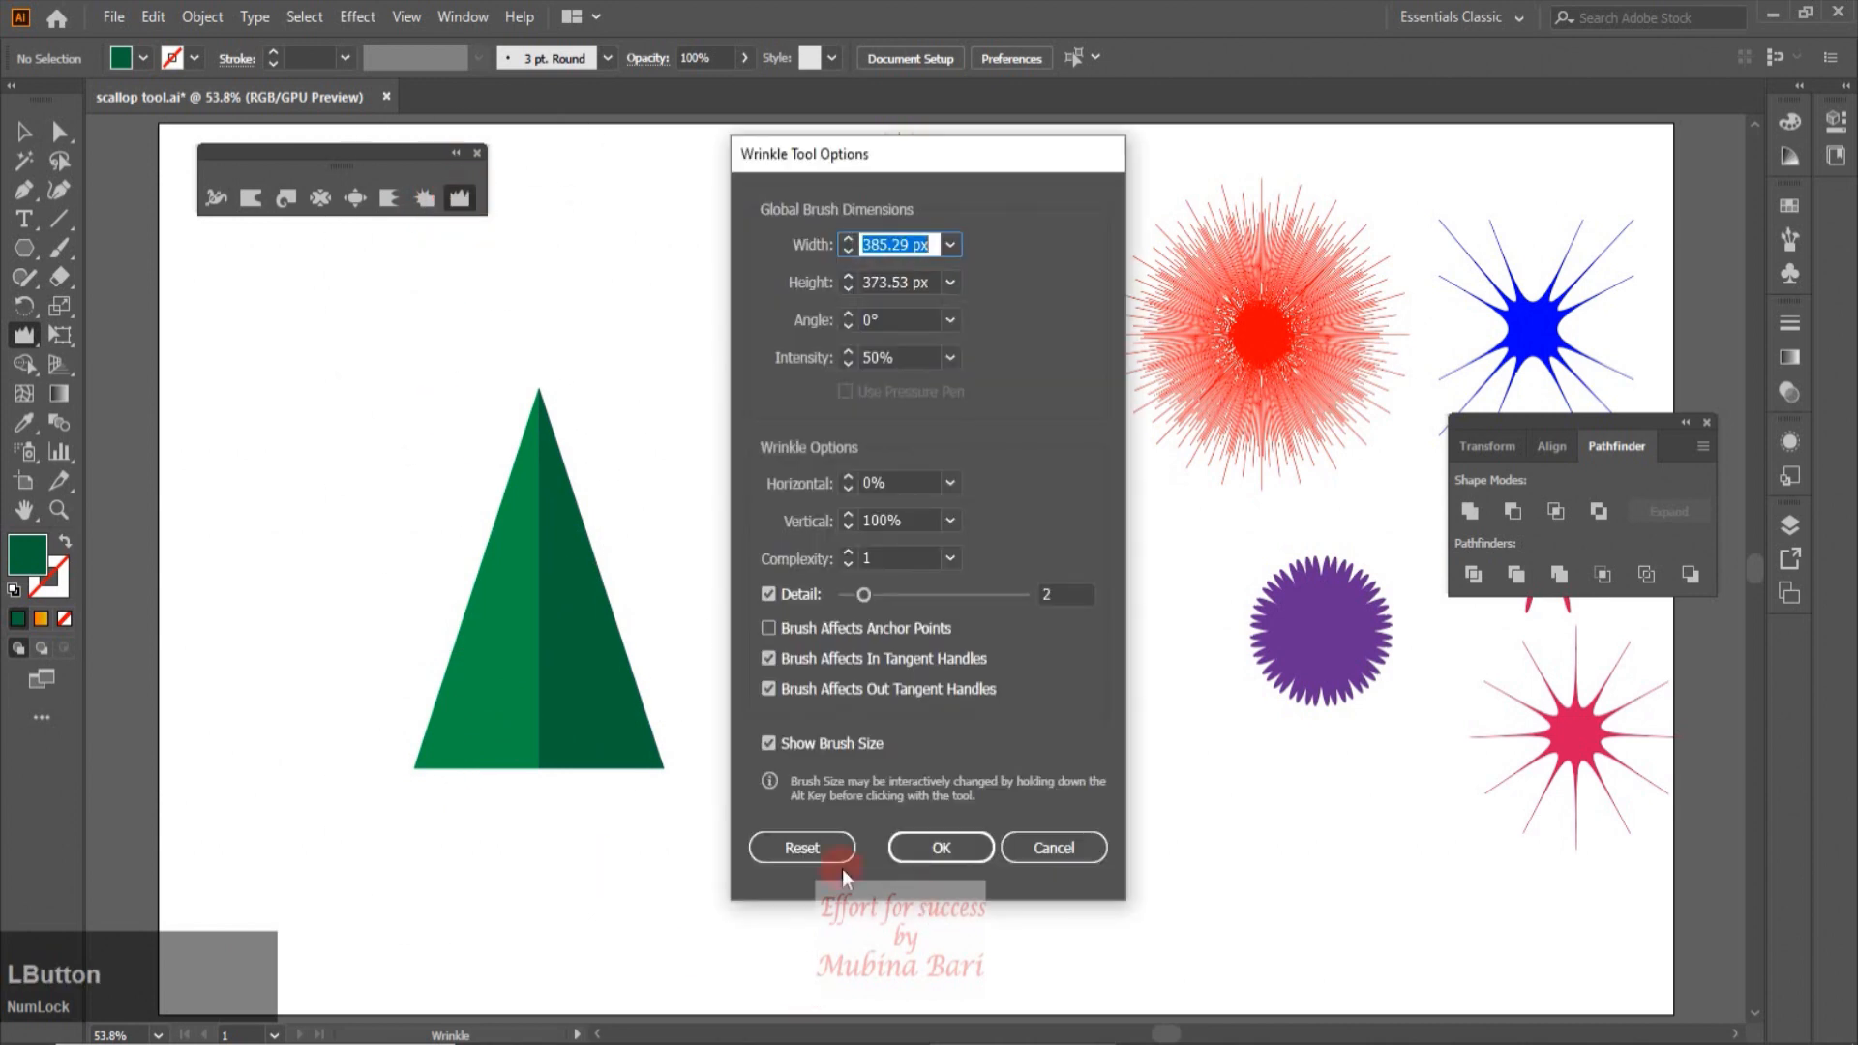
click(792, 848)
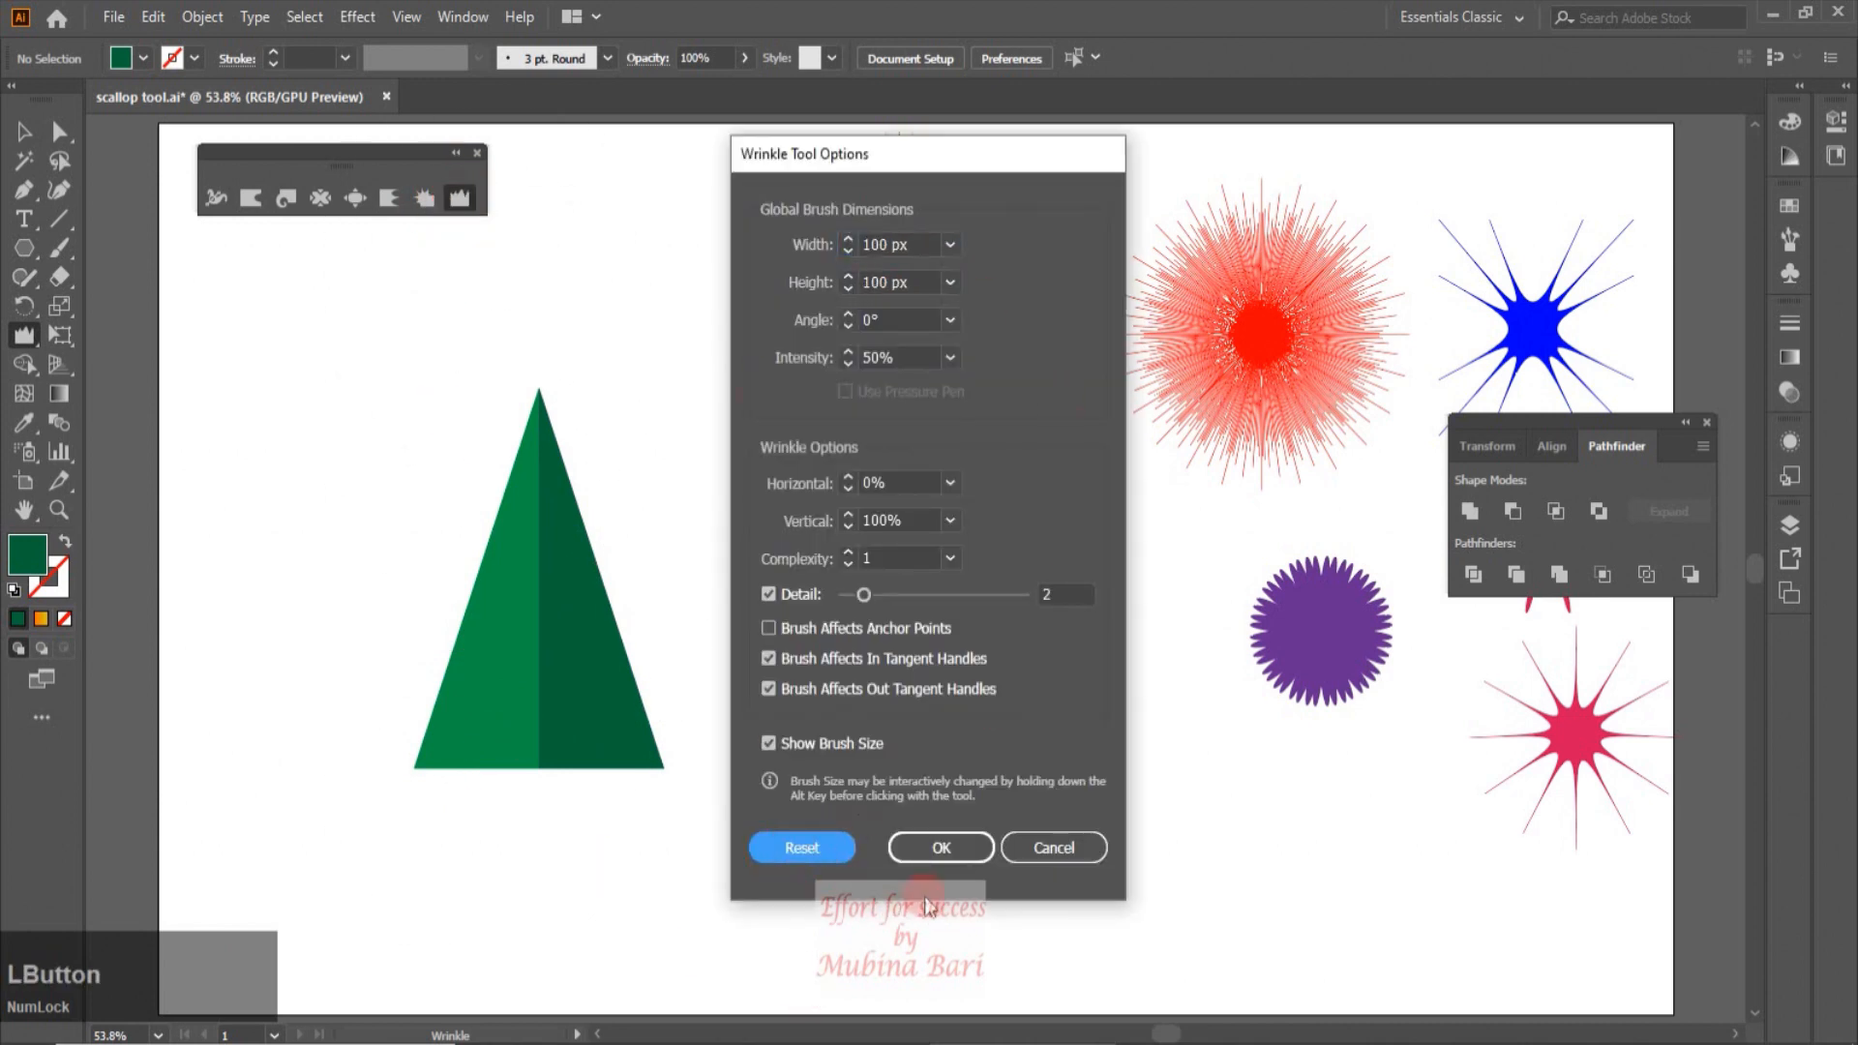
click(967, 857)
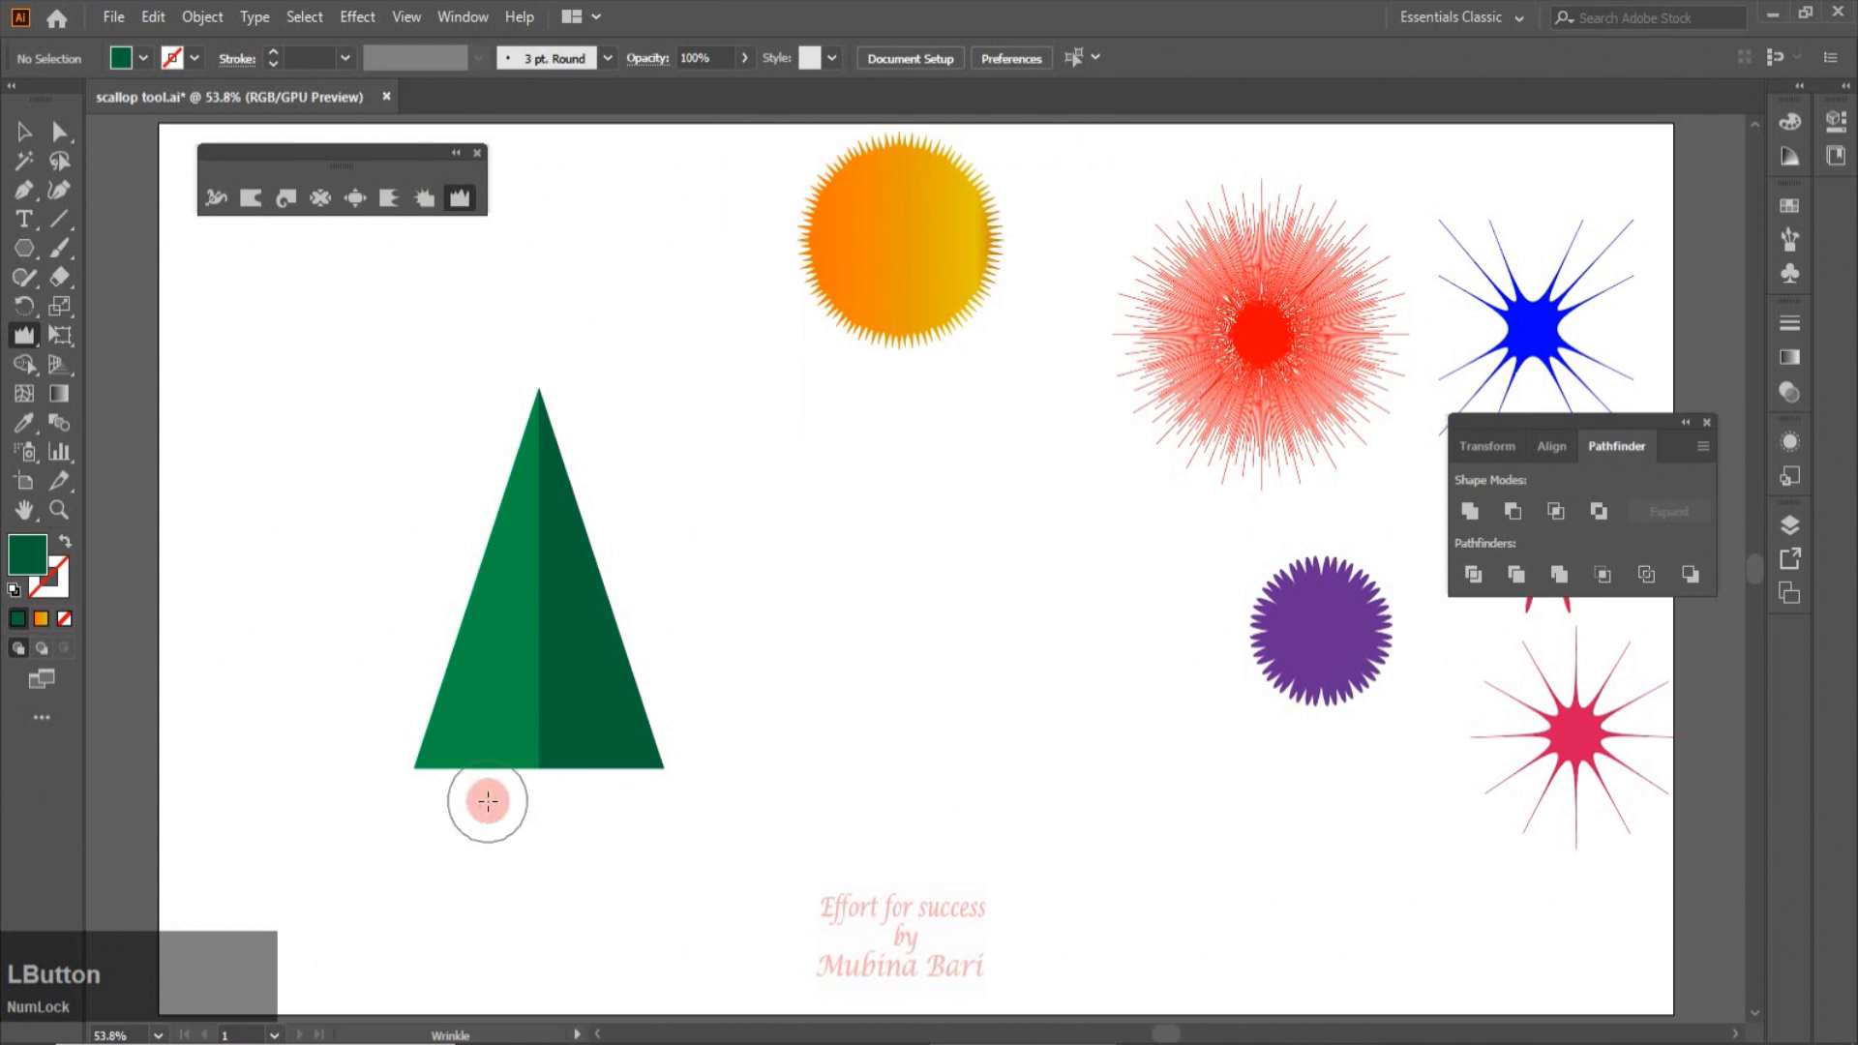
mouse_move(427, 771)
mouse_down()
mouse_move(543, 402)
mouse_move(610, 612)
mouse_move(657, 684)
mouse_move(649, 764)
mouse_move(578, 784)
mouse_move(471, 770)
mouse_move(645, 739)
mouse_move(539, 412)
mouse_move(473, 655)
mouse_move(417, 723)
mouse_move(448, 763)
mouse_move(560, 771)
mouse_up()
key(v)
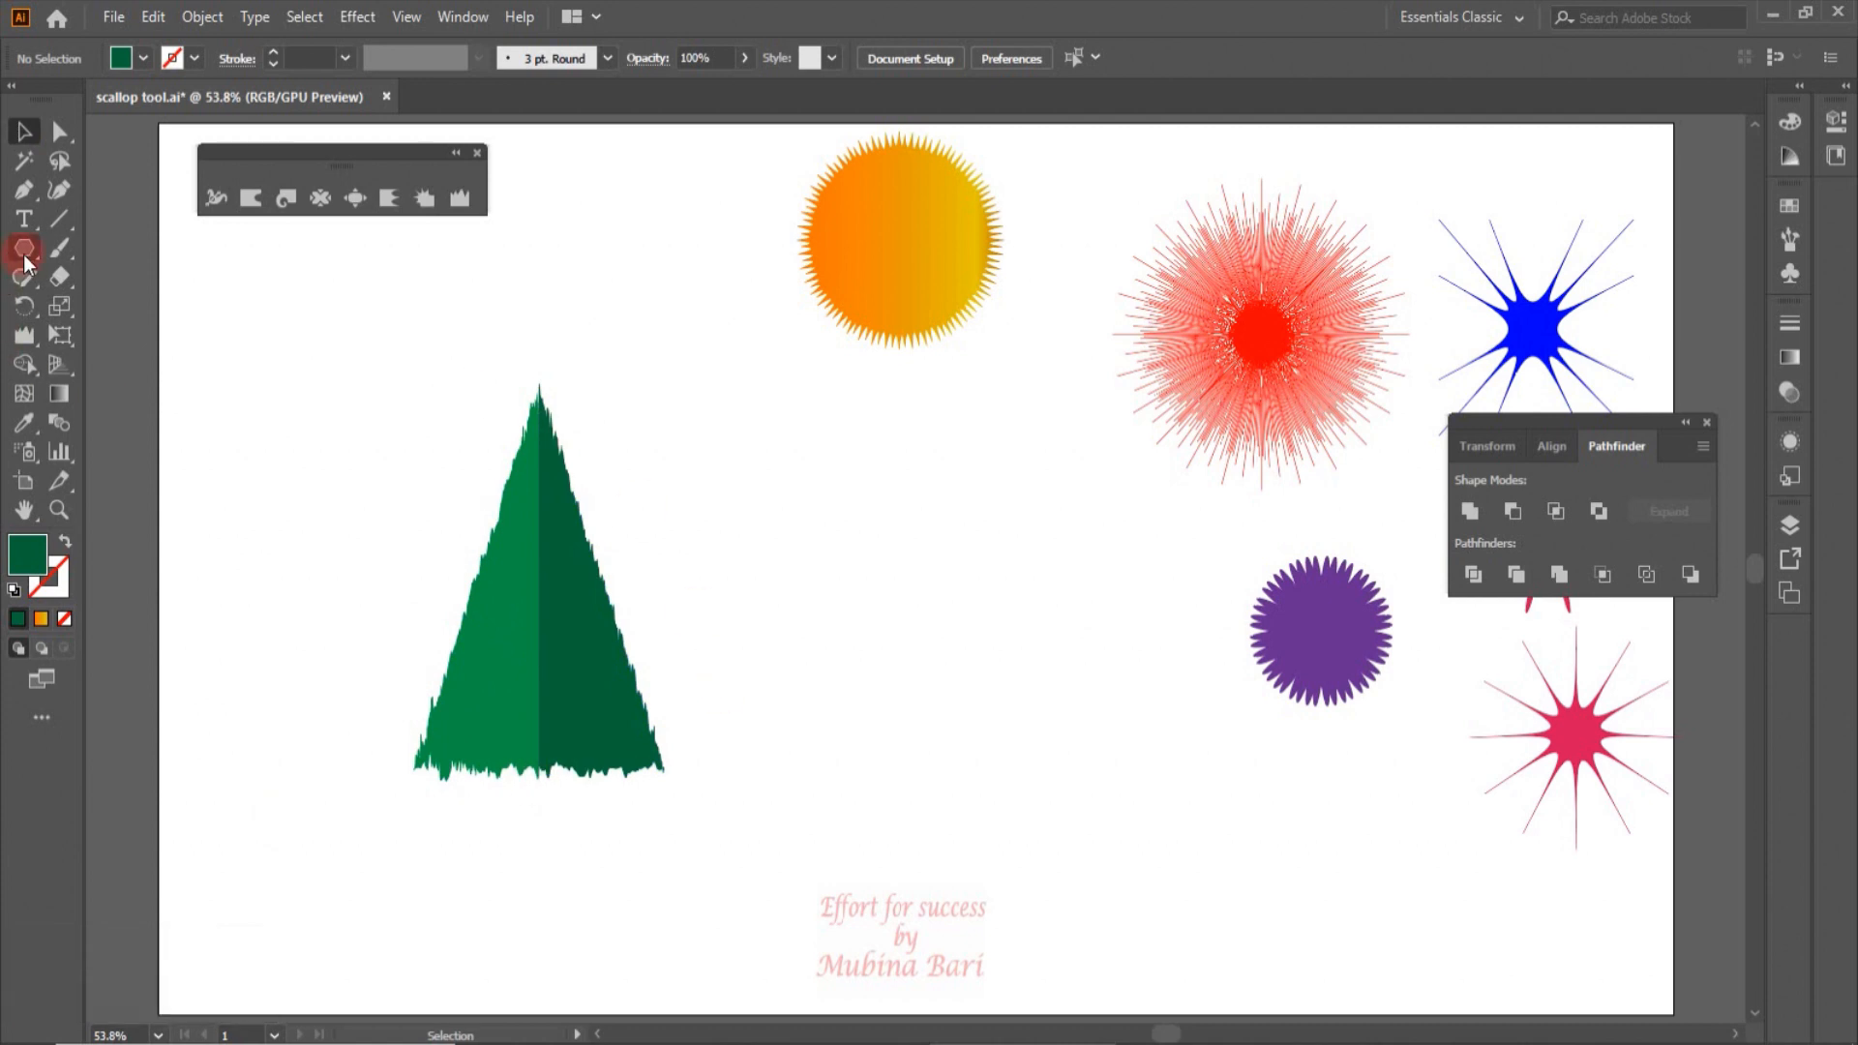
Step: Draw a narrow vertical rectangle about 27 by 222 px as a tree trunk and fill it with the dark brown swatch
drag(38, 259, 136, 248)
drag(879, 644, 901, 827)
click(143, 57)
click(211, 135)
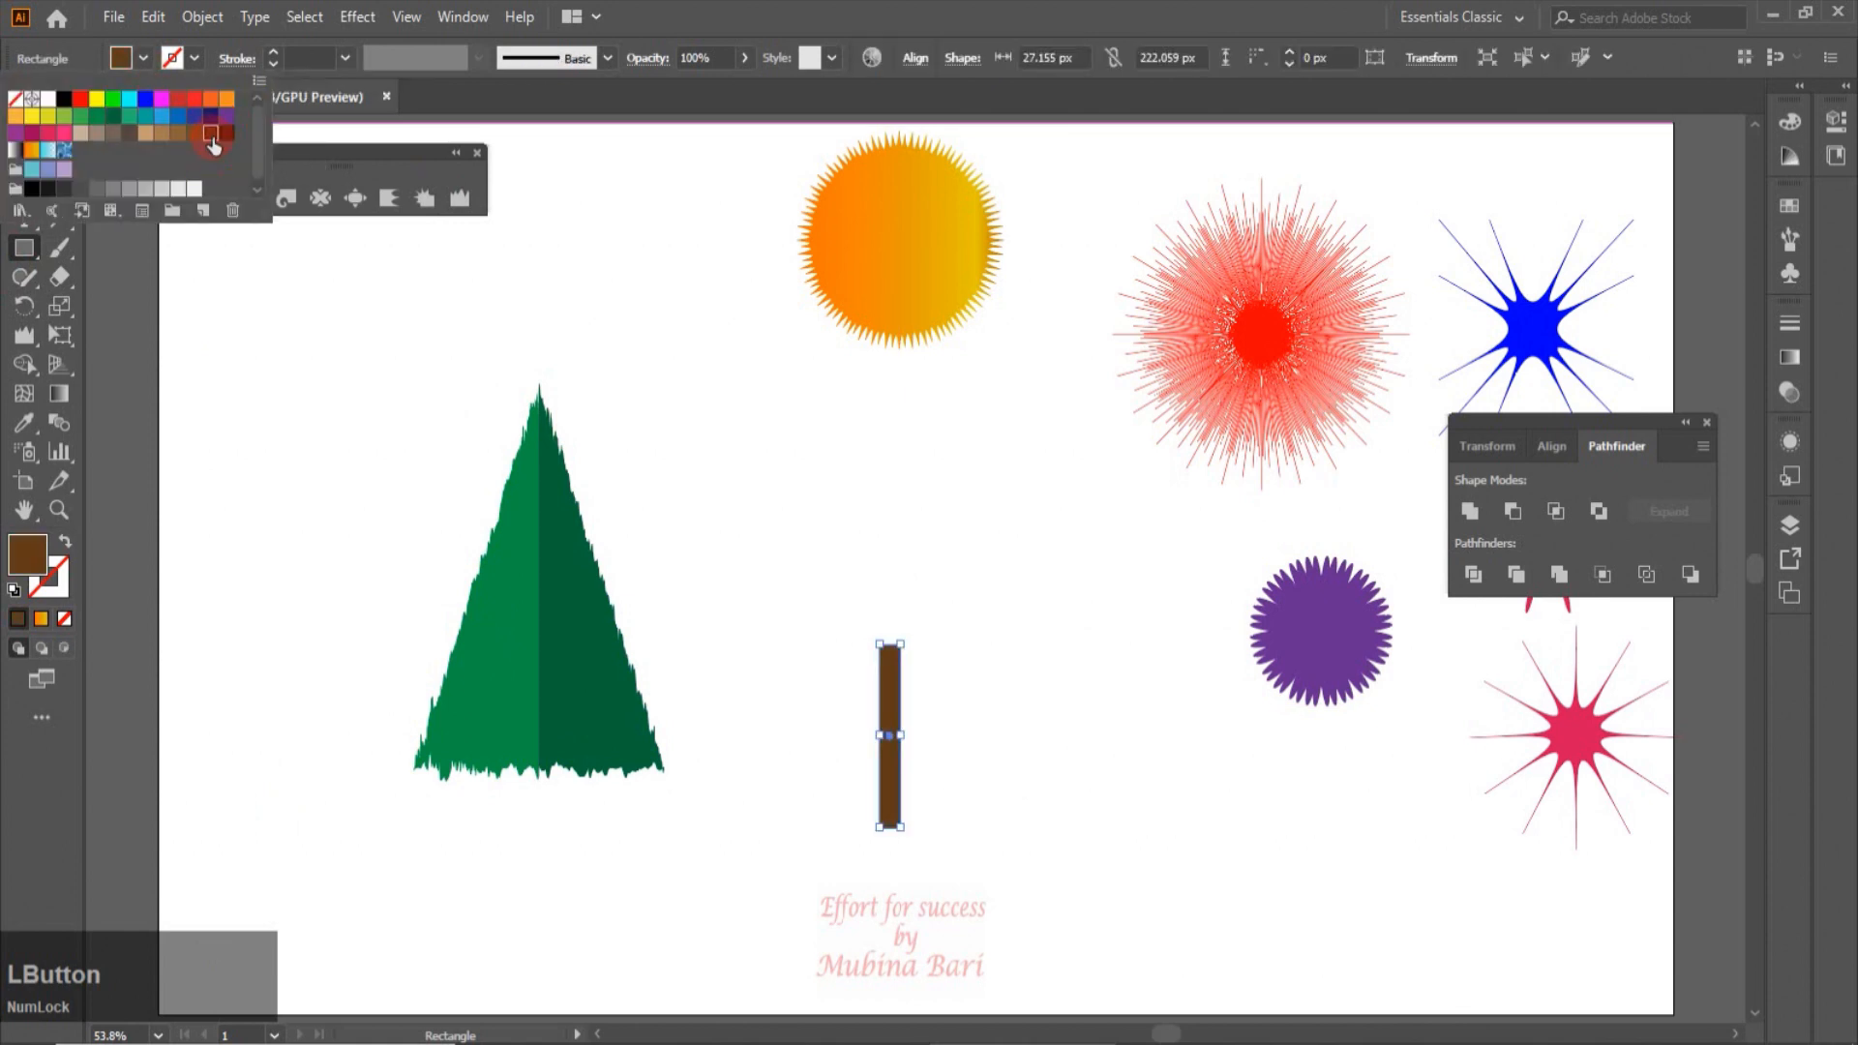
click(303, 438)
Step: Place the brown trunk at the centre of the tree's base, send it to the back and deselect it
click(23, 132)
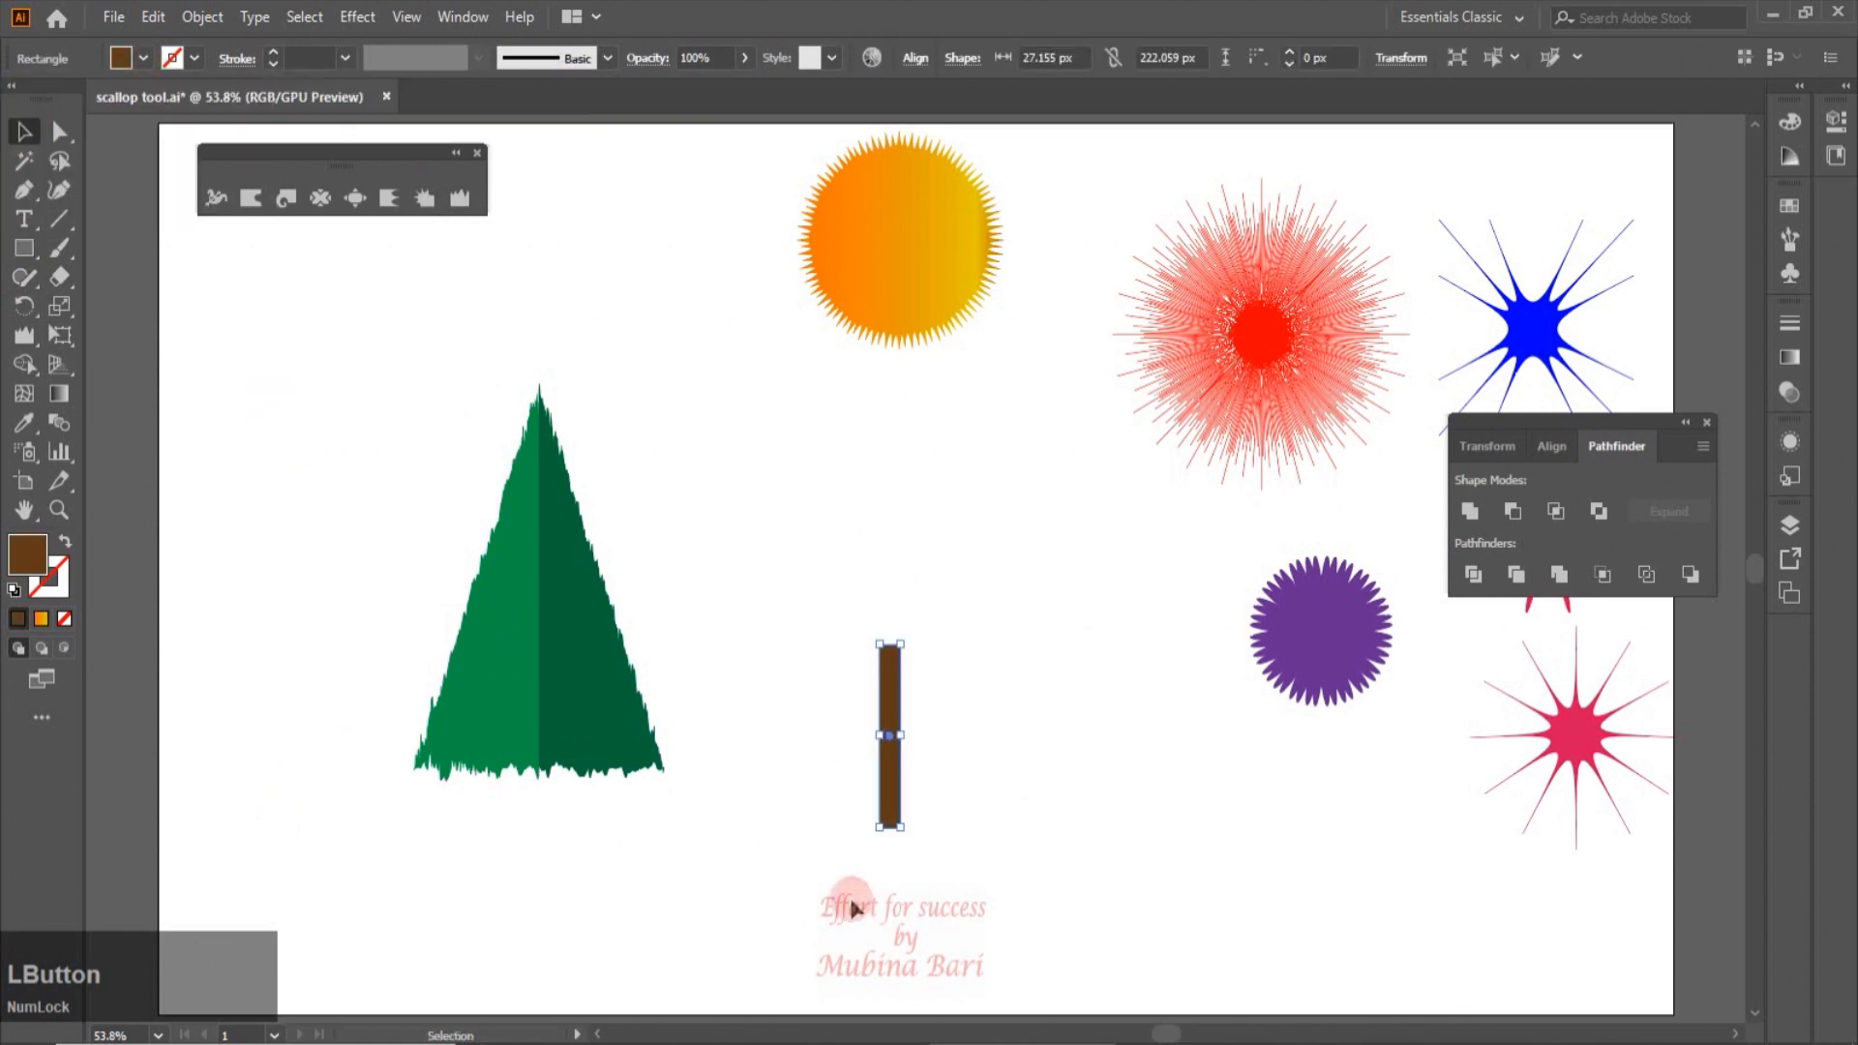
drag(889, 801, 539, 830)
right_click(539, 830)
mouse_move(600, 704)
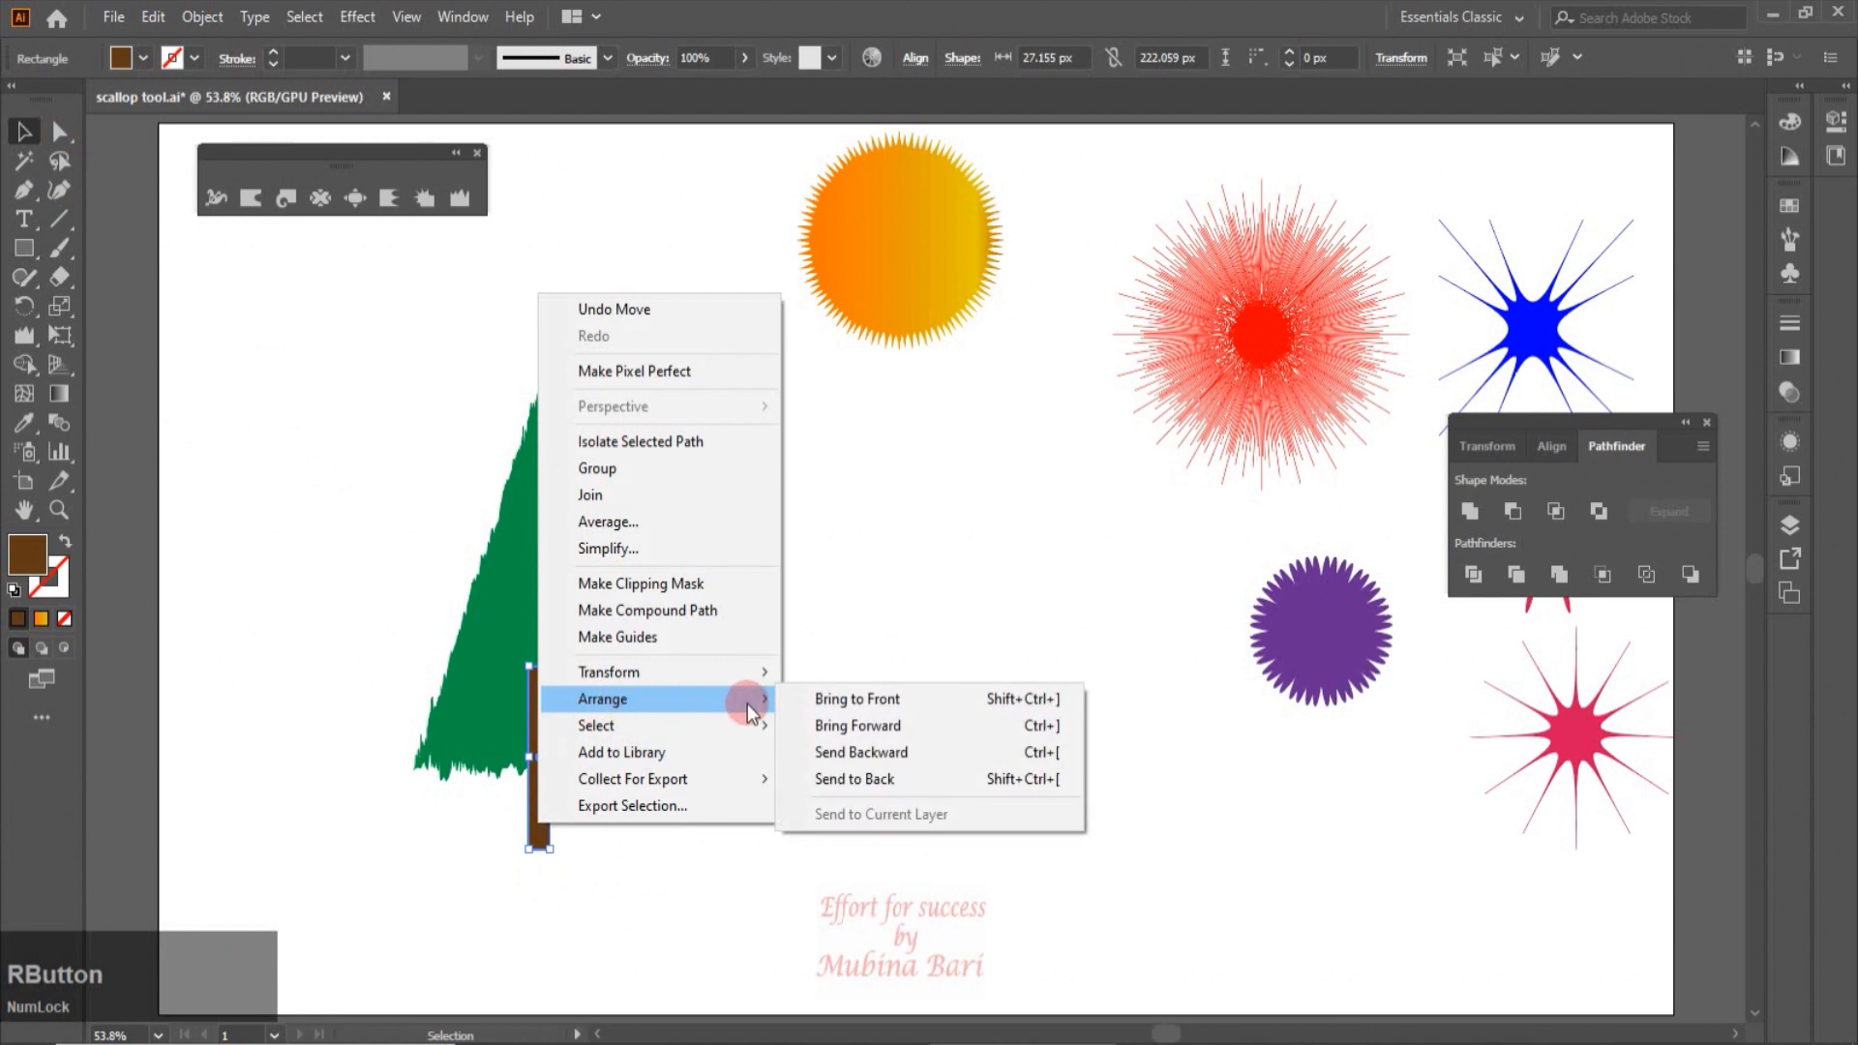
click(848, 782)
click(730, 698)
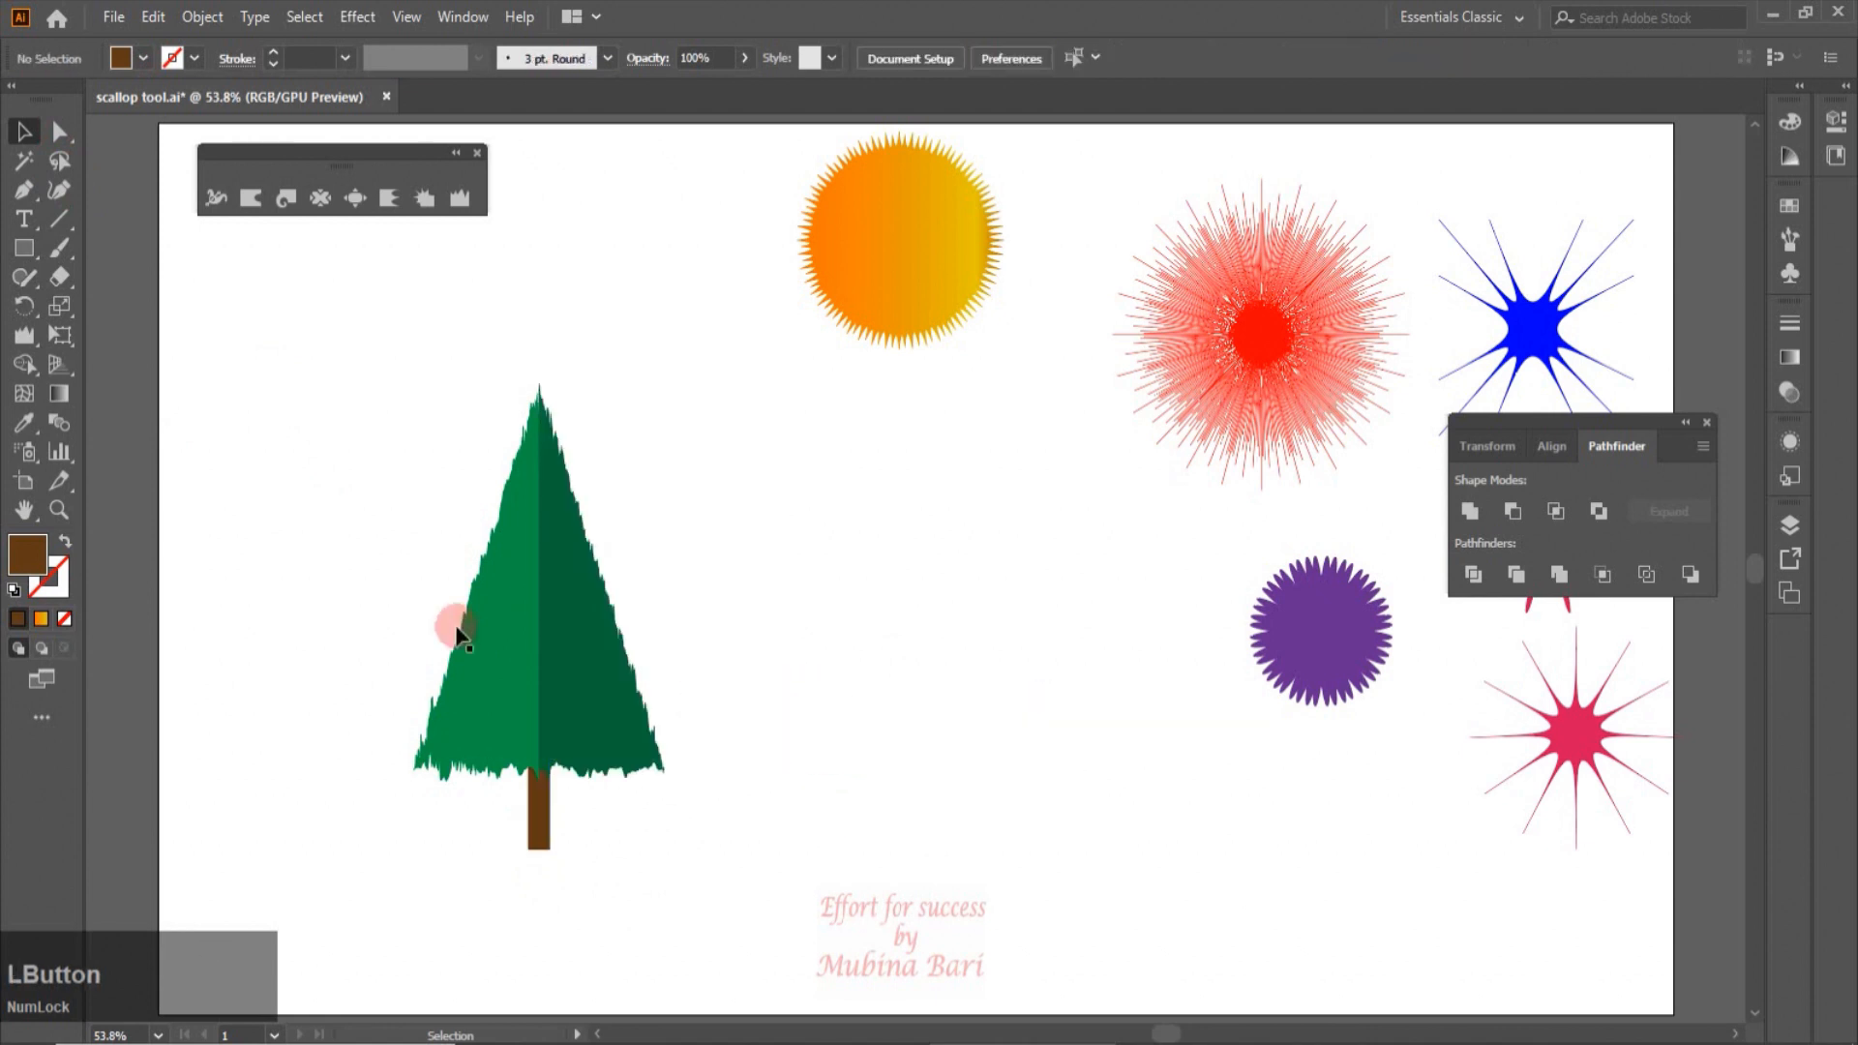
Step: Select both tree halves with the trunk, group them and clear the selection
drag(401, 440, 689, 883)
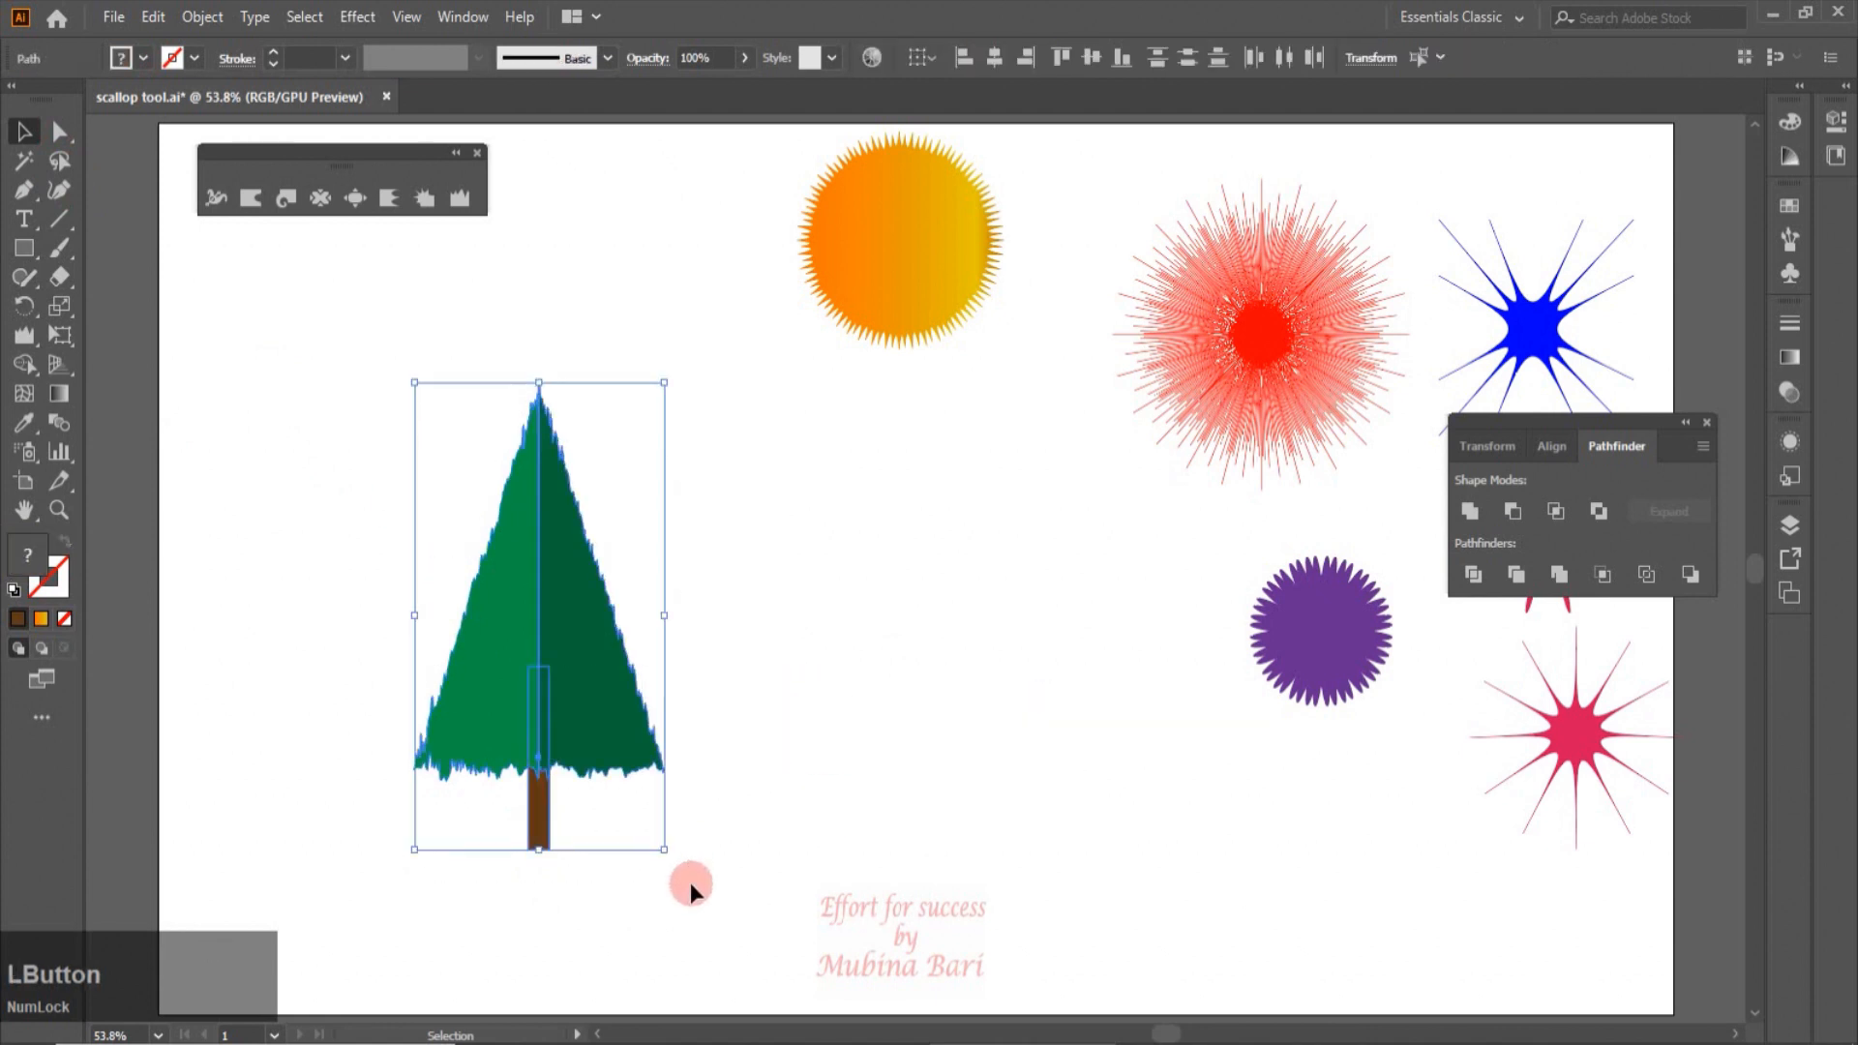
right_click(520, 566)
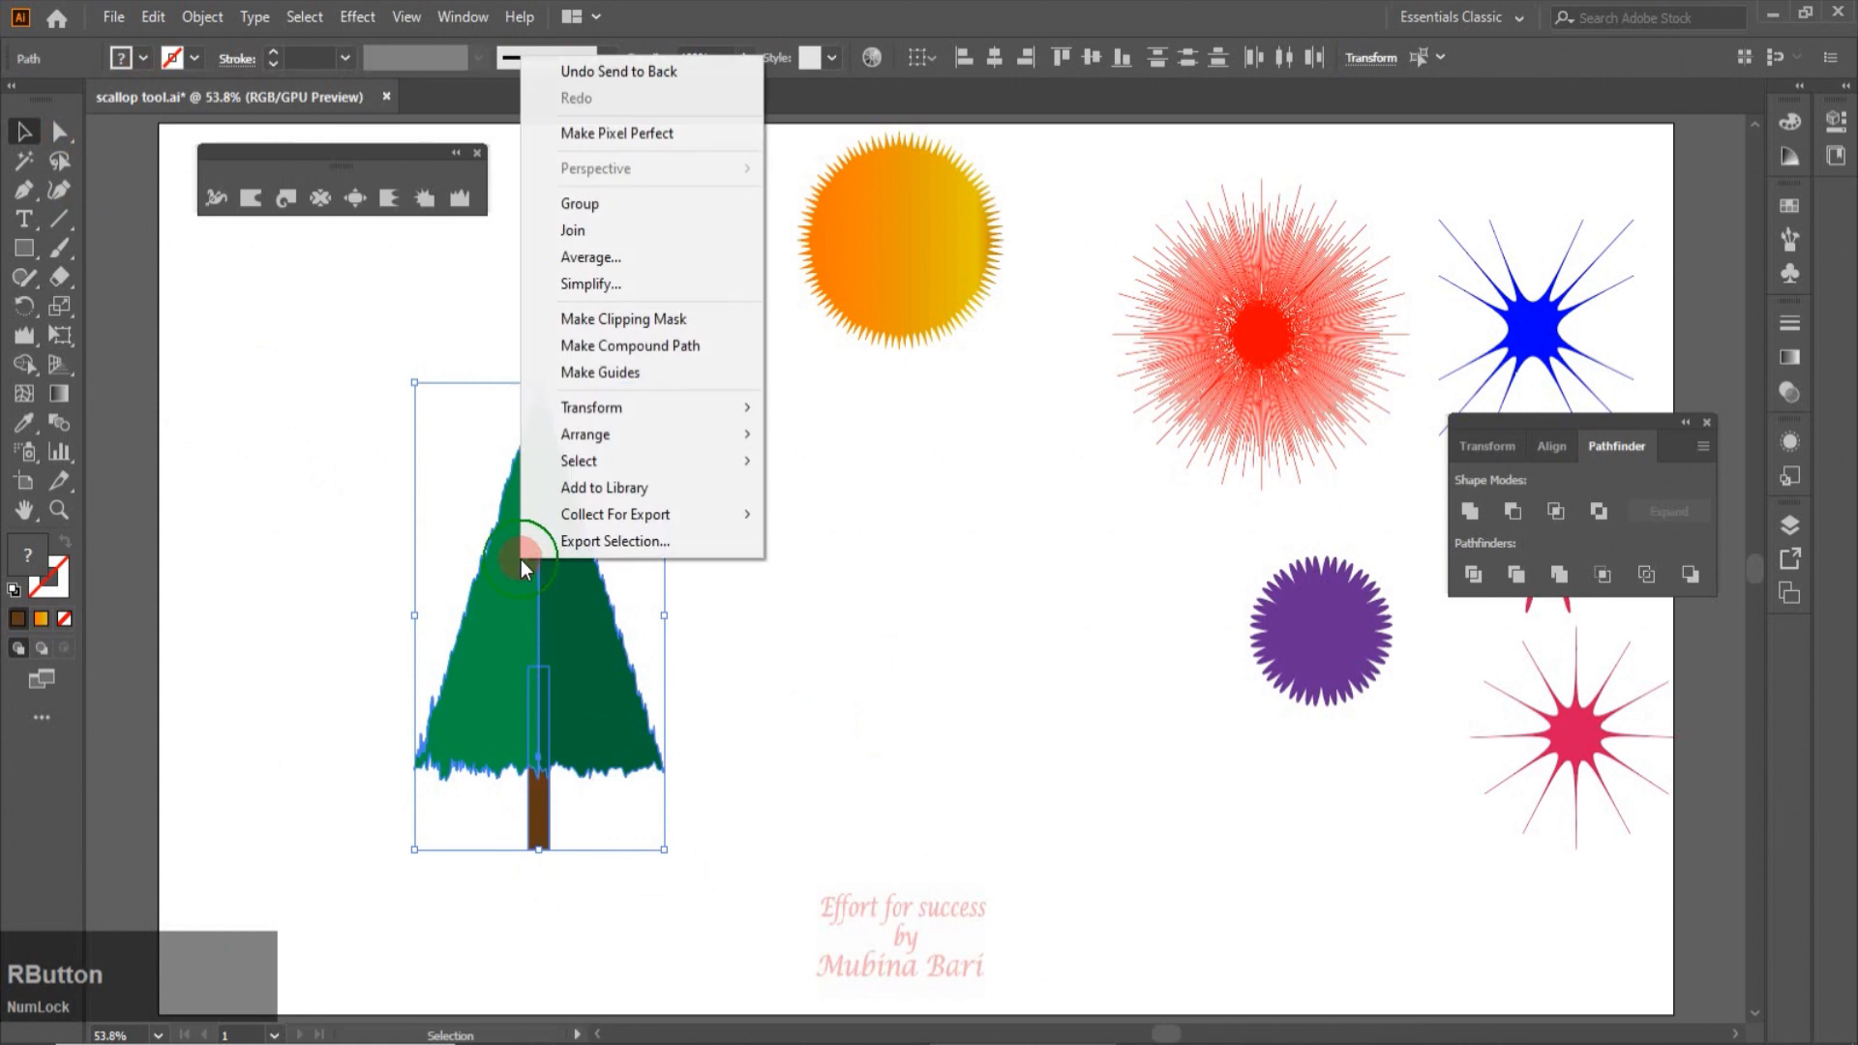
click(577, 232)
click(888, 698)
Step: Scale the tree and trunk down to about half size and move them beside the purple spiked circle
click(594, 745)
drag(664, 847, 552, 684)
click(668, 623)
drag(517, 542, 1140, 648)
click(1024, 917)
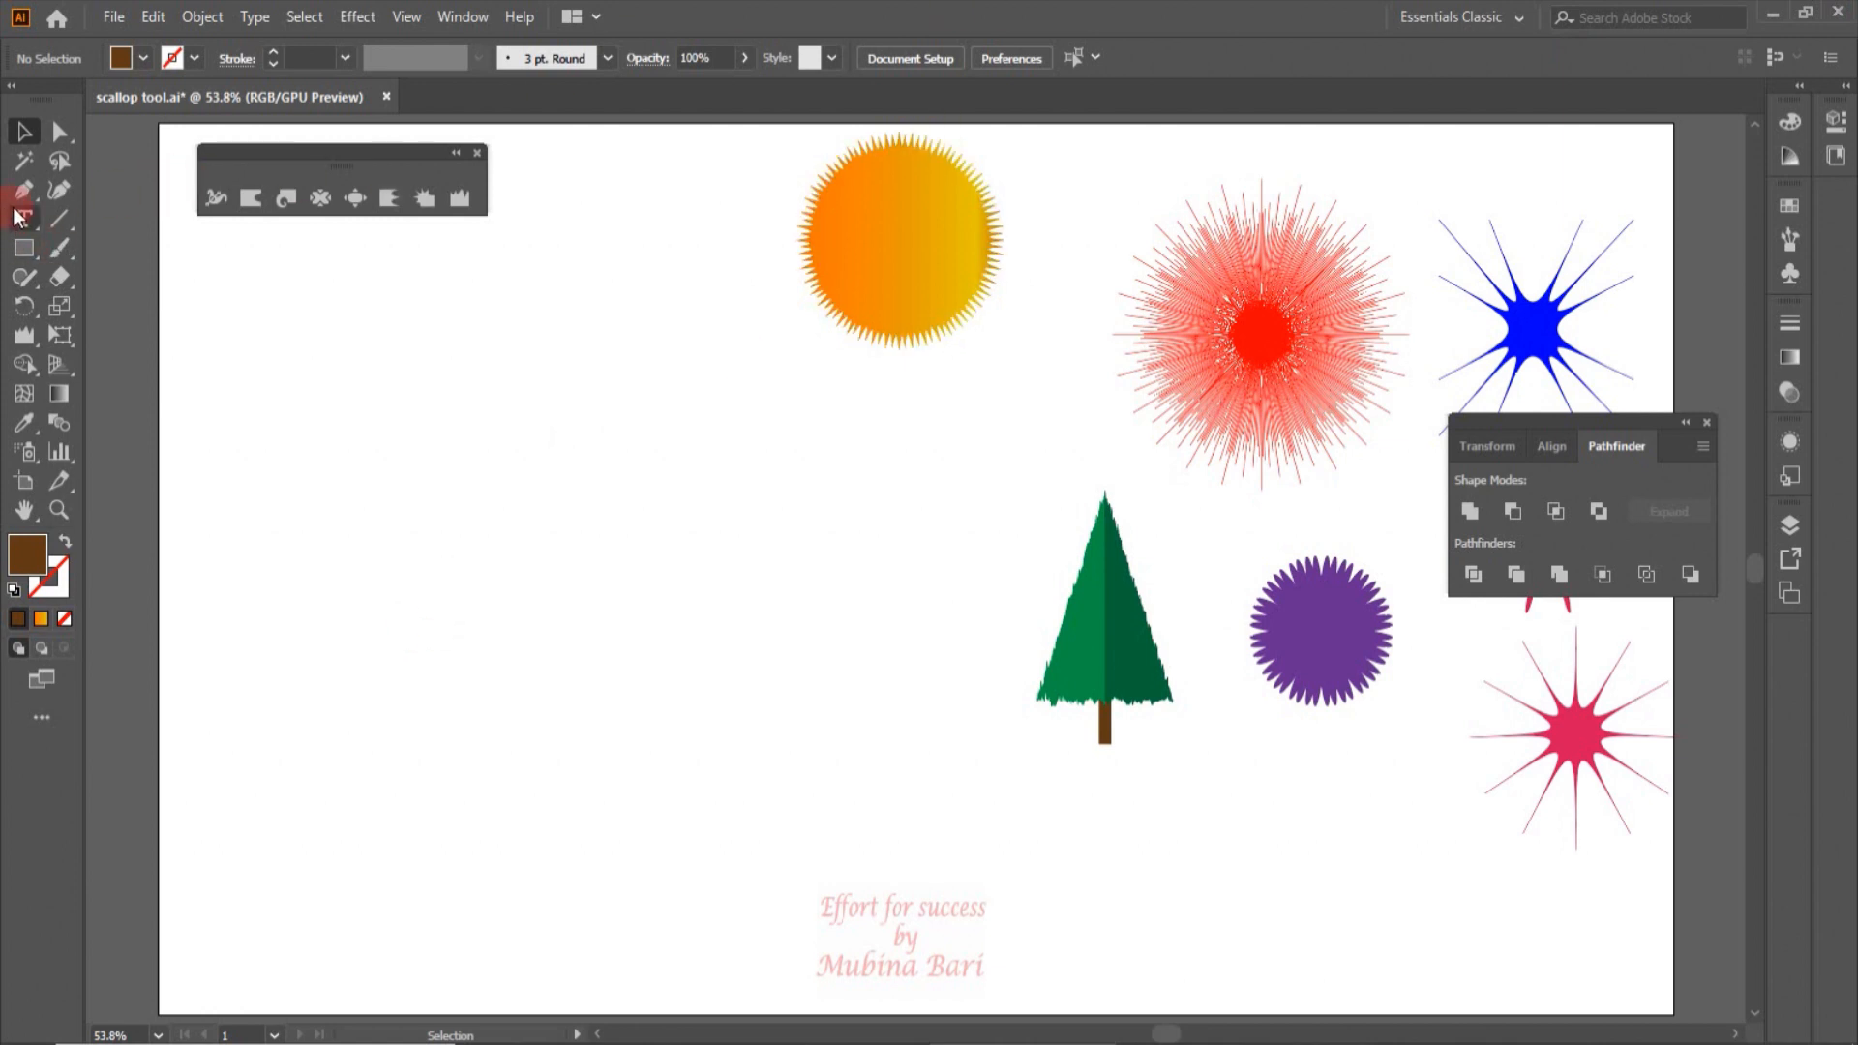
Step: Draw a five-pointed star about 387 by 405 px in the empty area and fill it with the light blue swatch
drag(23, 249, 128, 364)
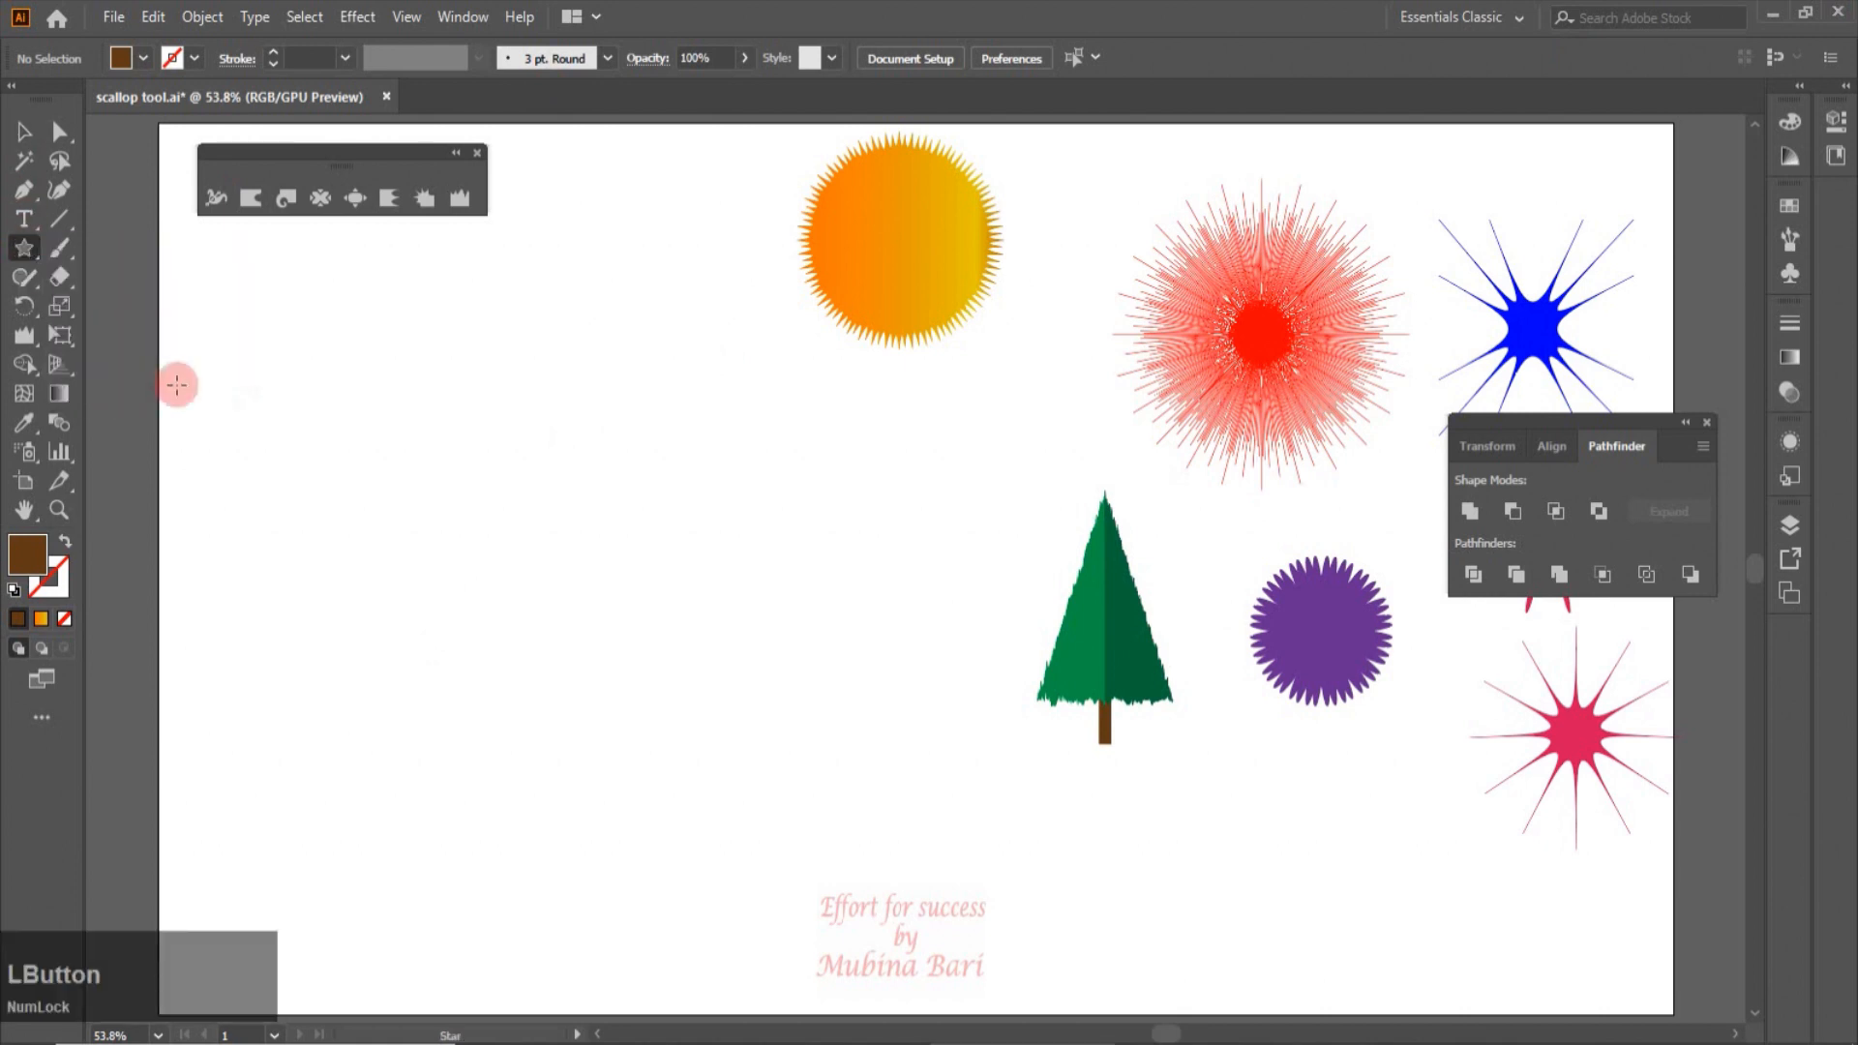
drag(357, 388, 415, 432)
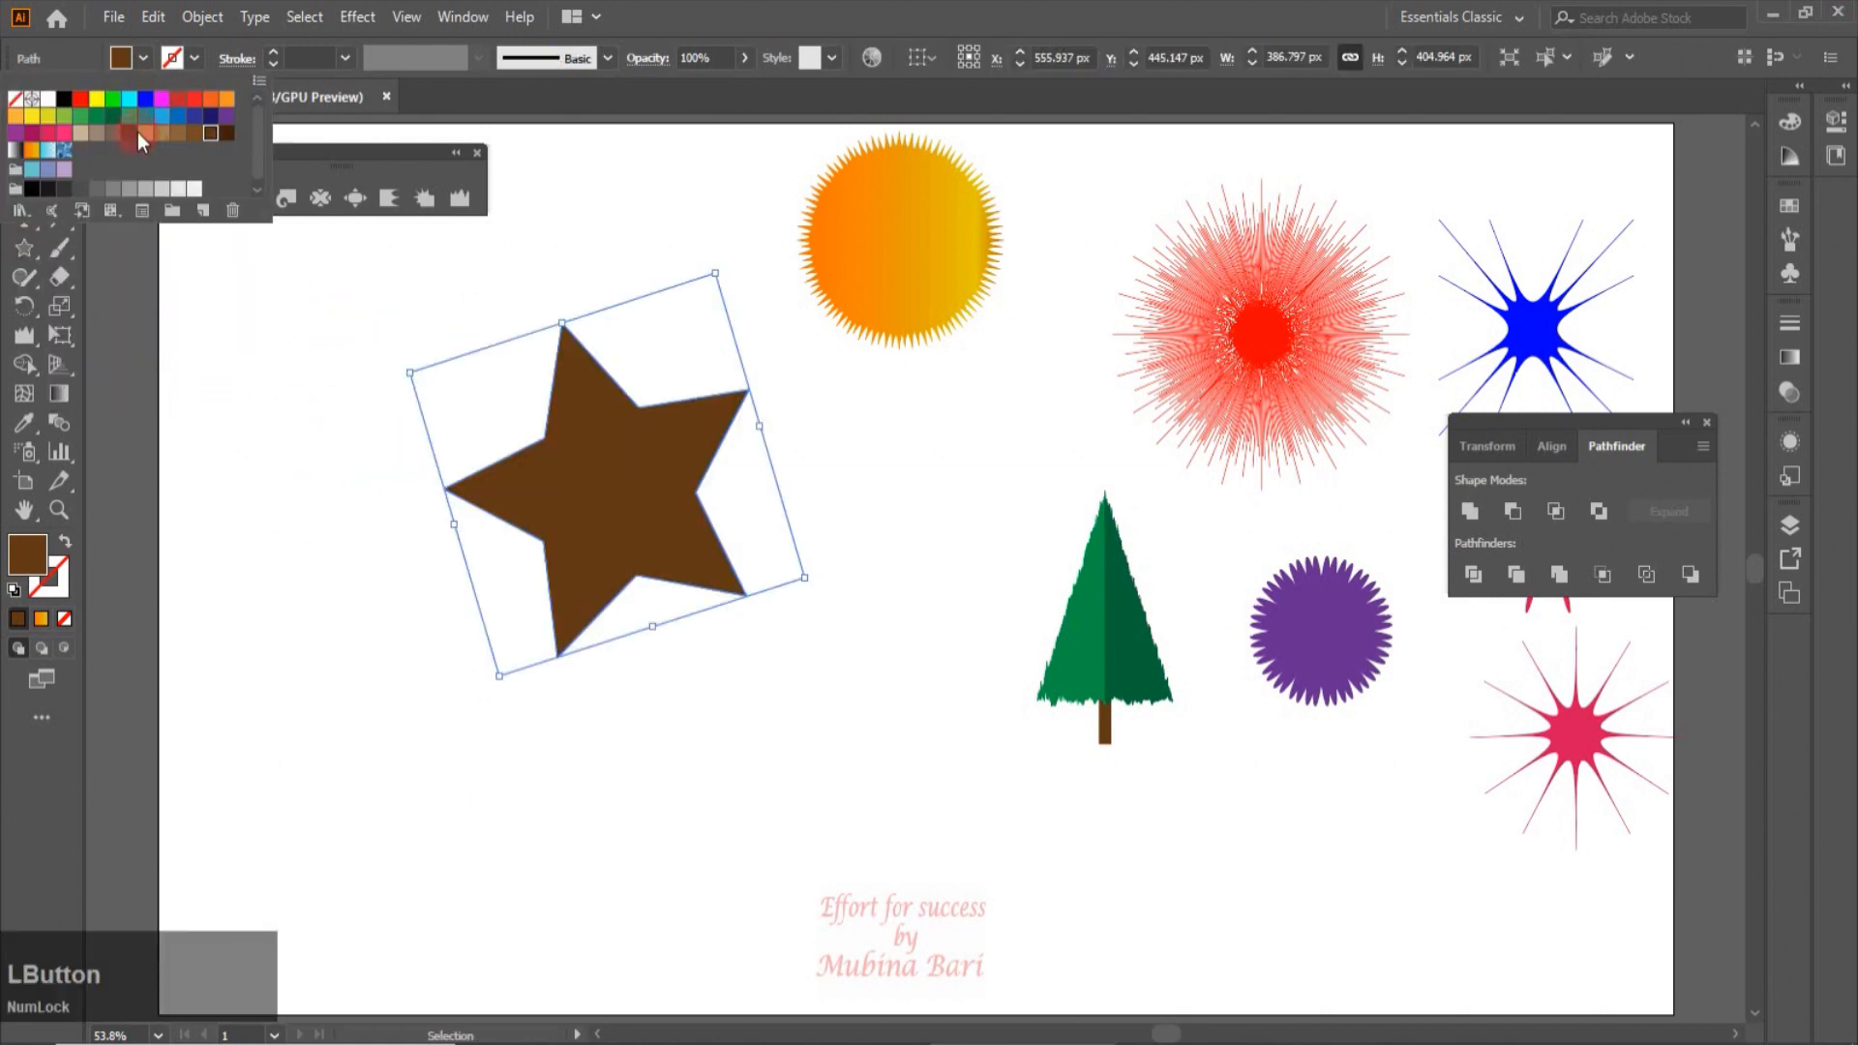
click(161, 116)
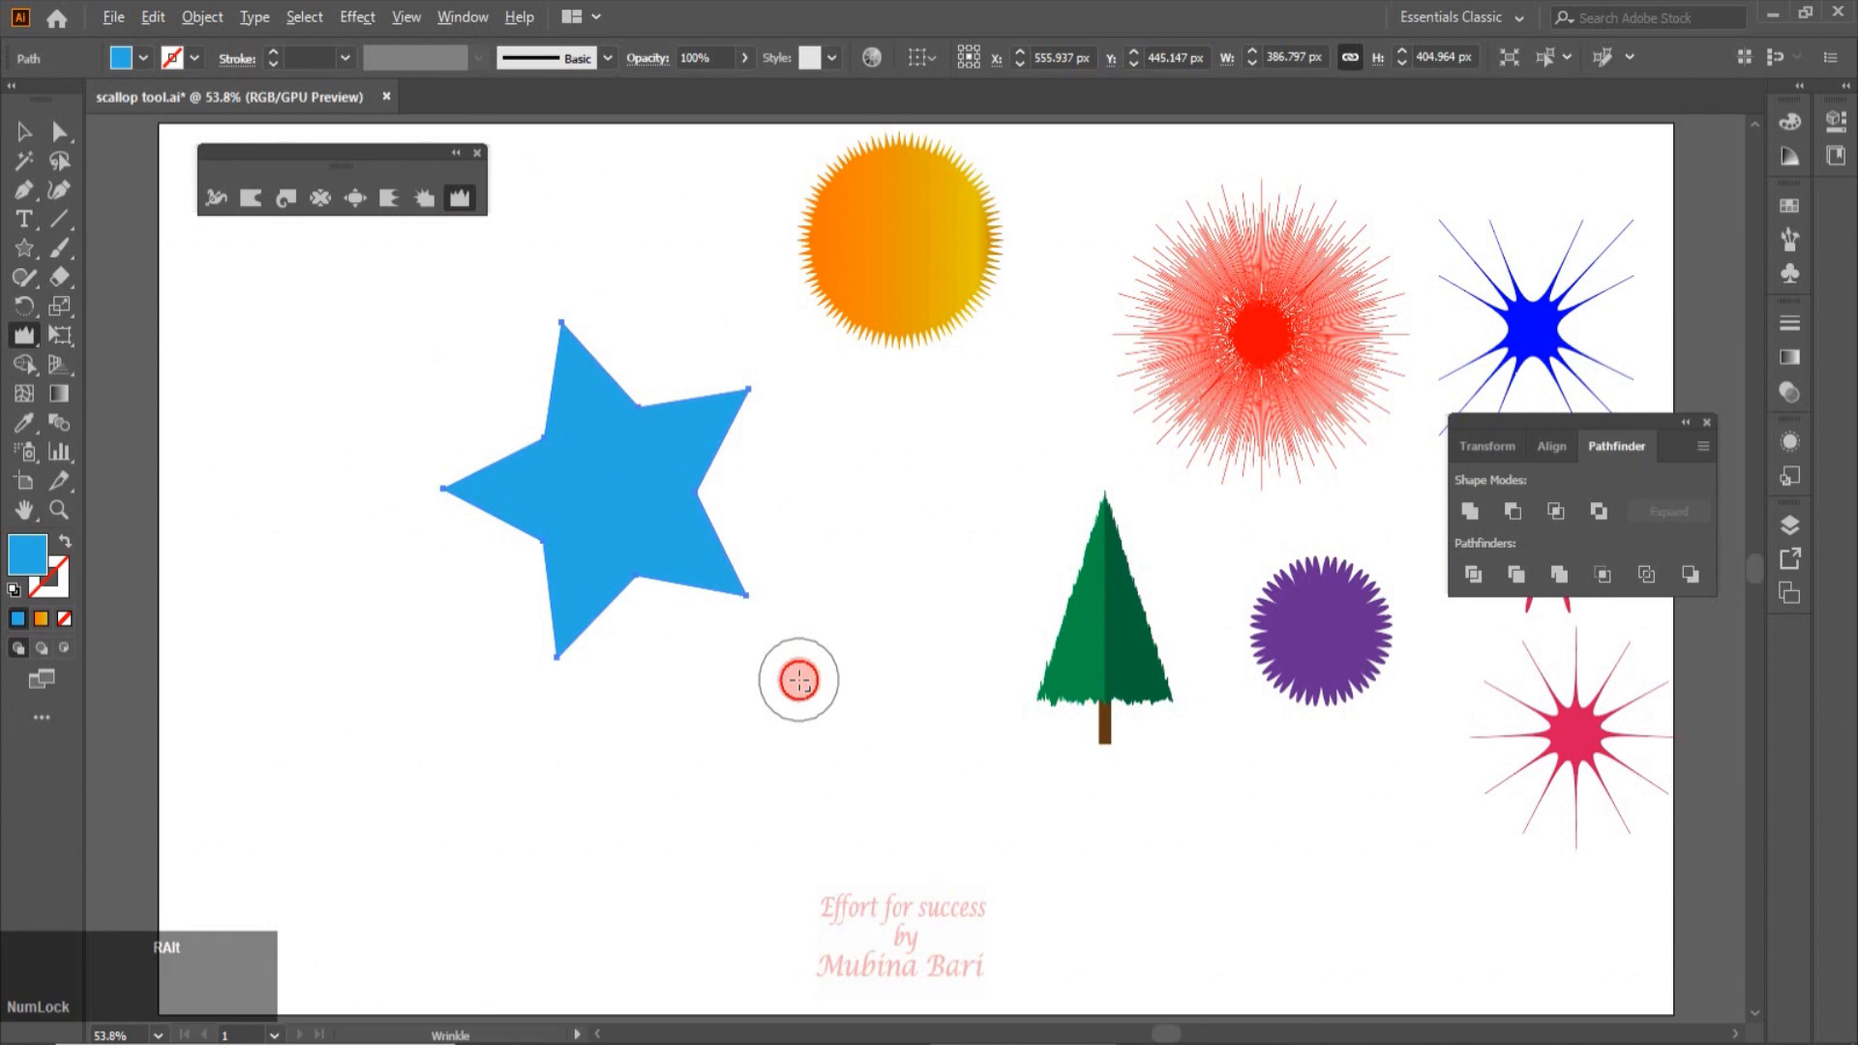
Step: Enlarge the Wrinkle brush to about 159 by 162 px and set its intensity to 70% and detail to 4
drag(800, 680, 816, 776)
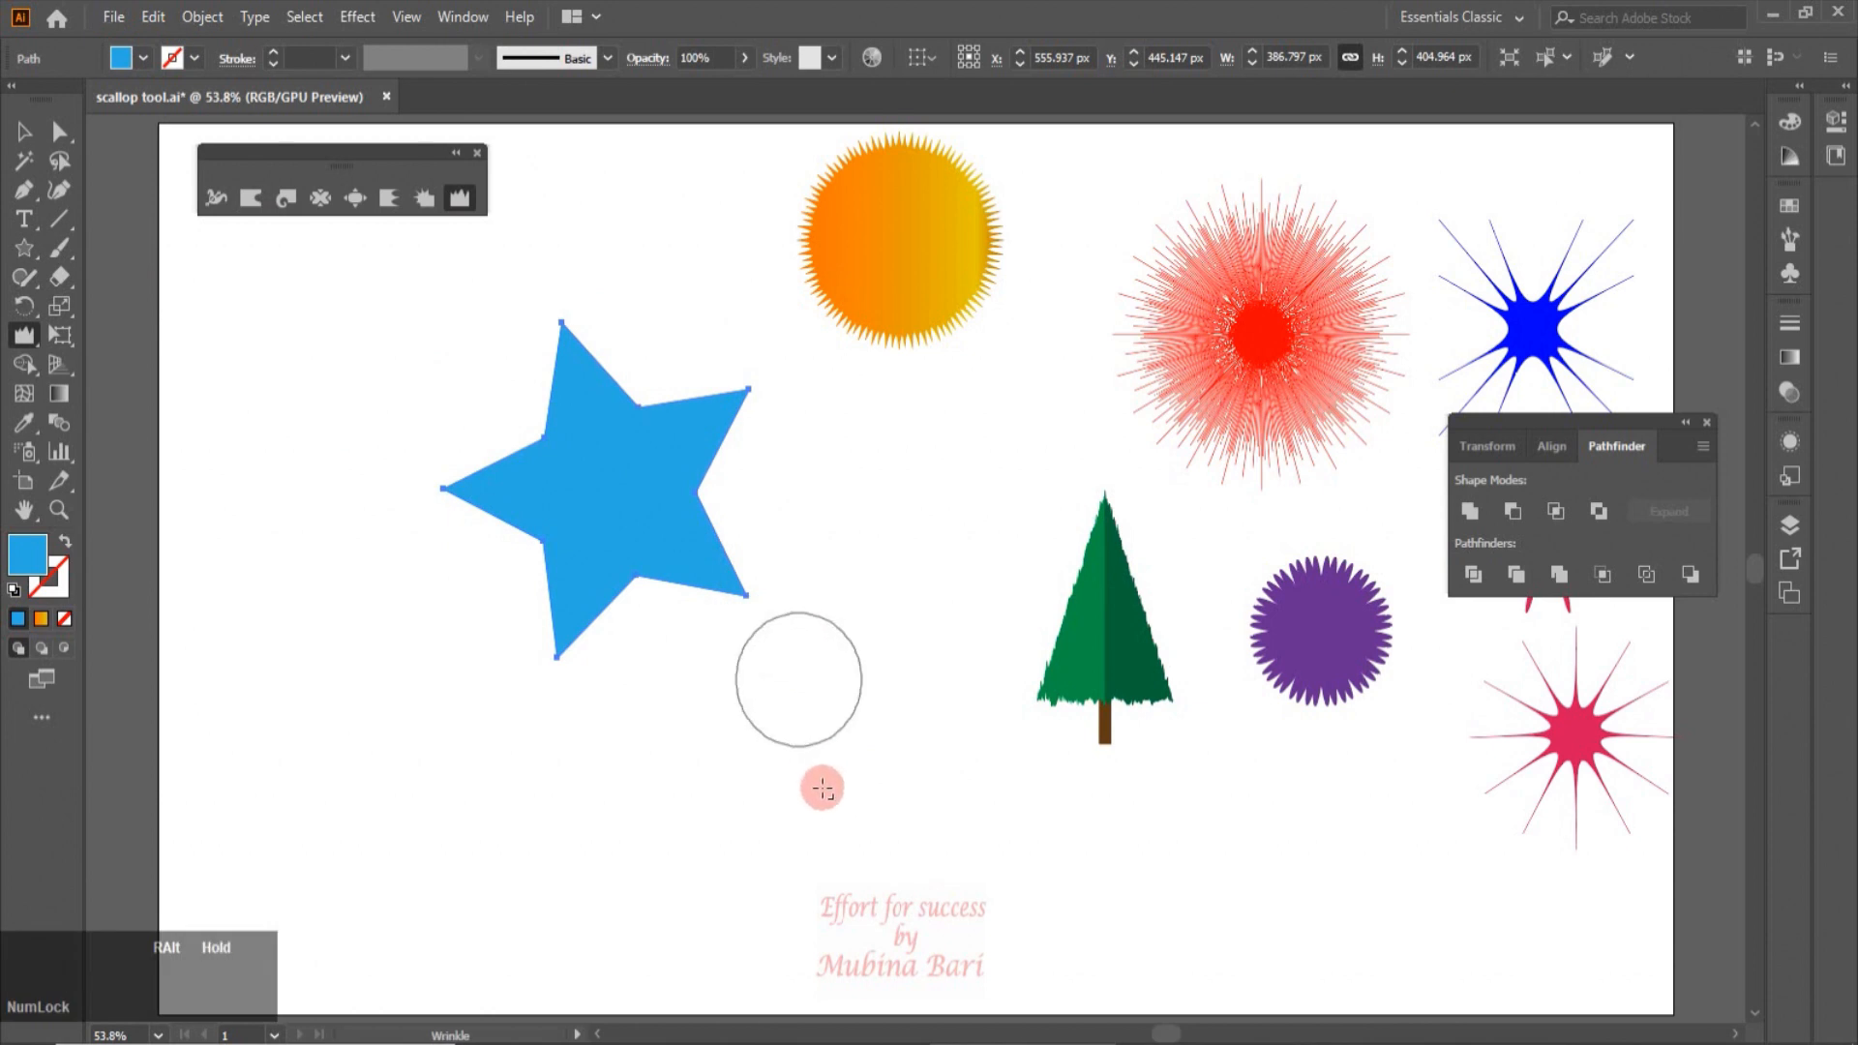
click(461, 198)
click(462, 197)
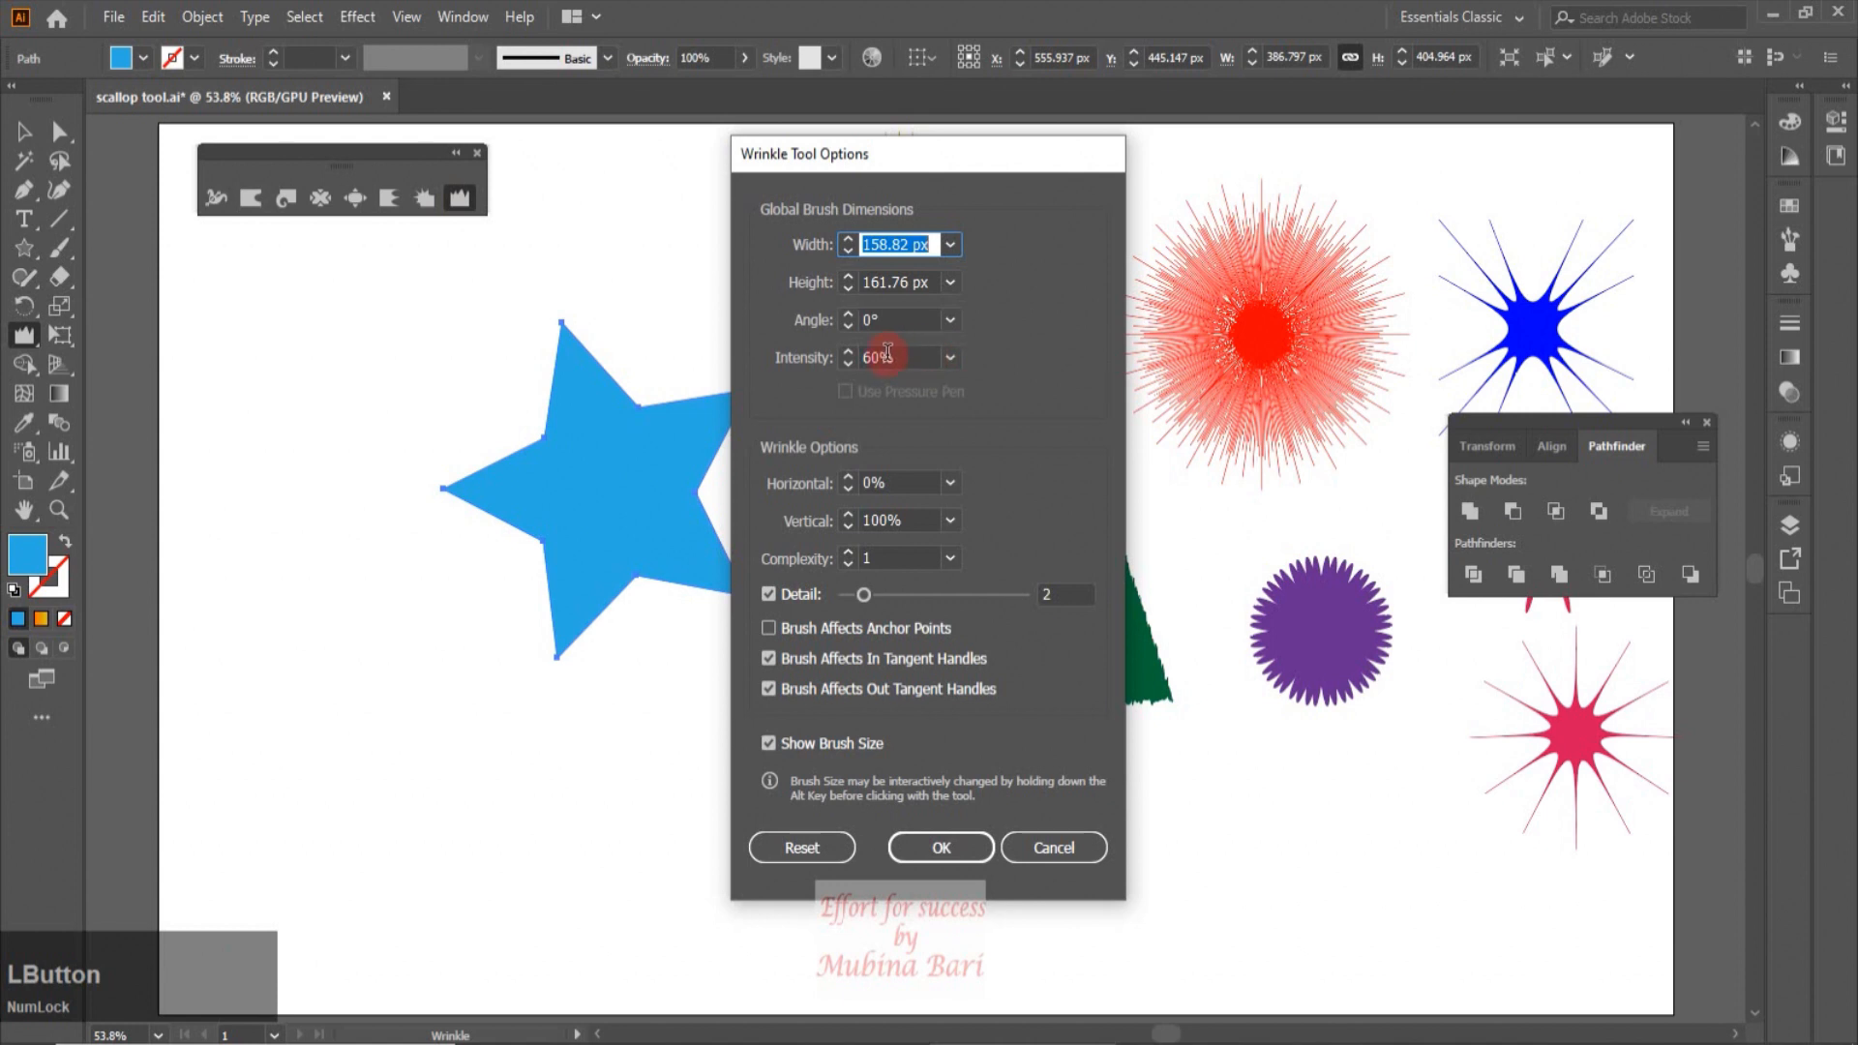
click(950, 358)
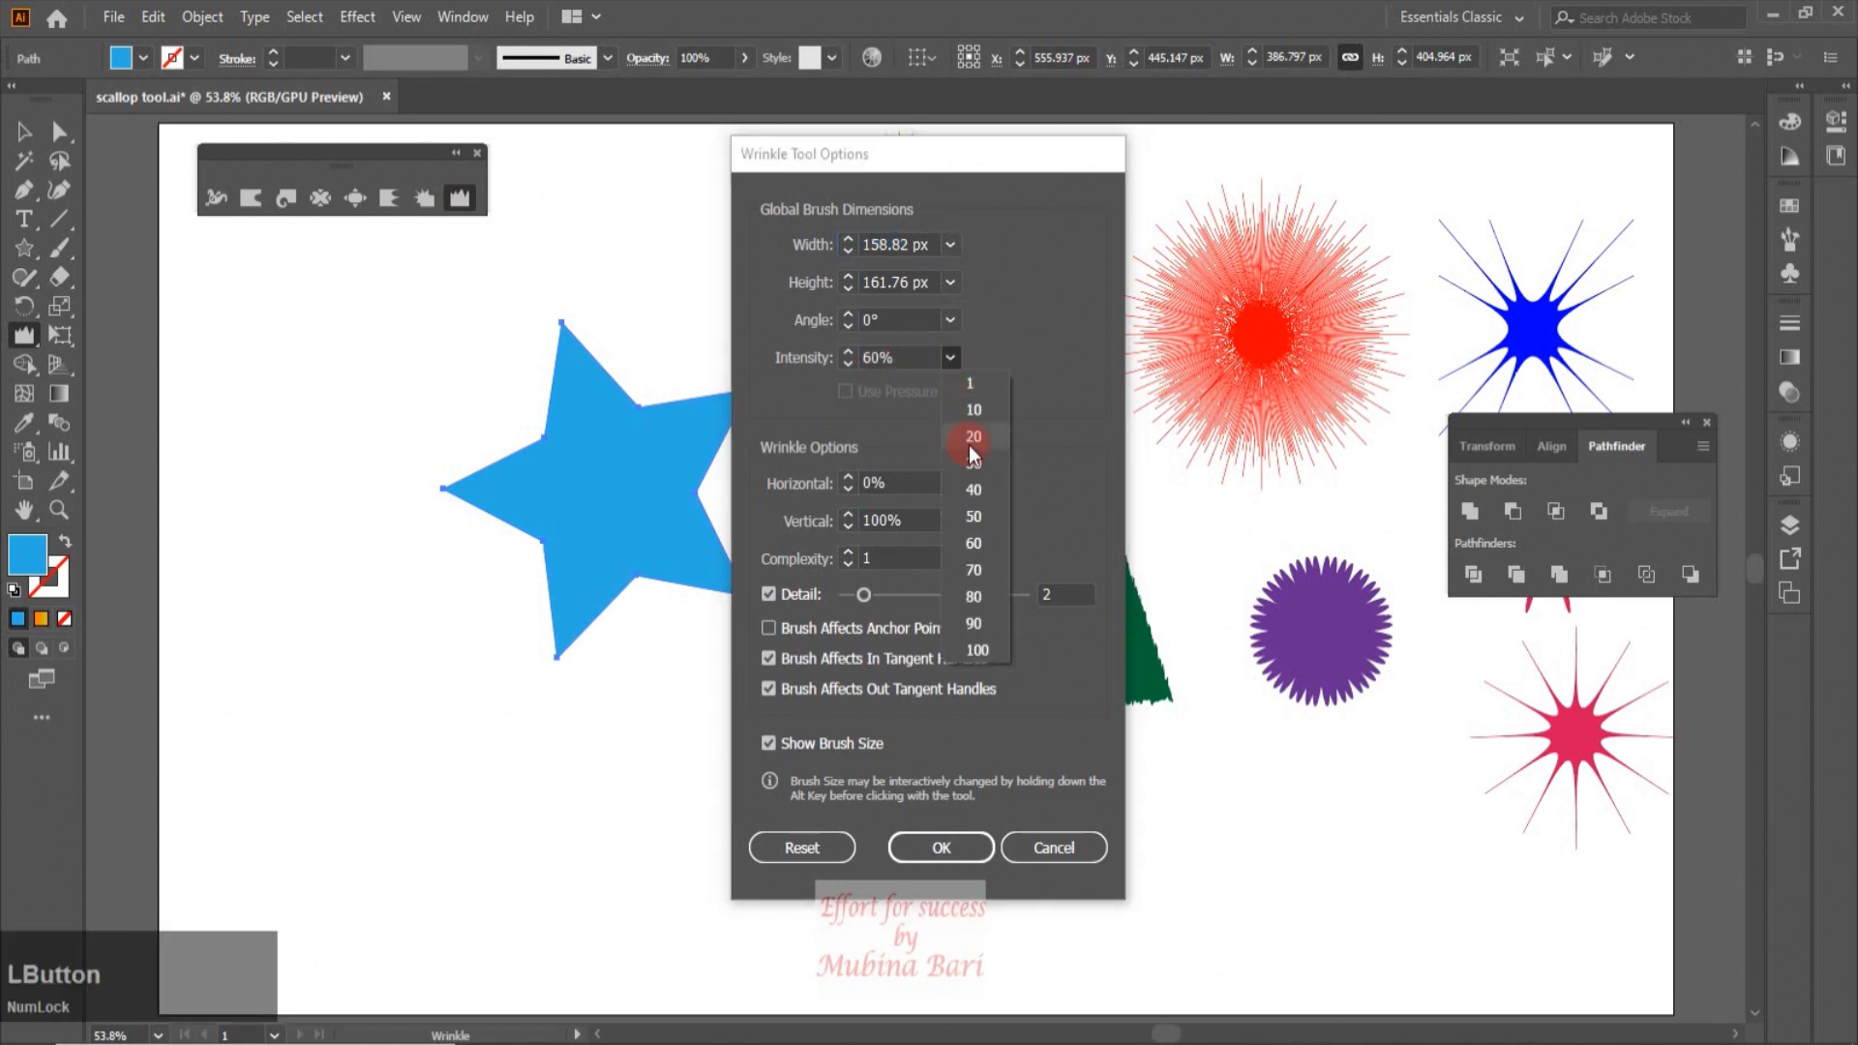
click(978, 568)
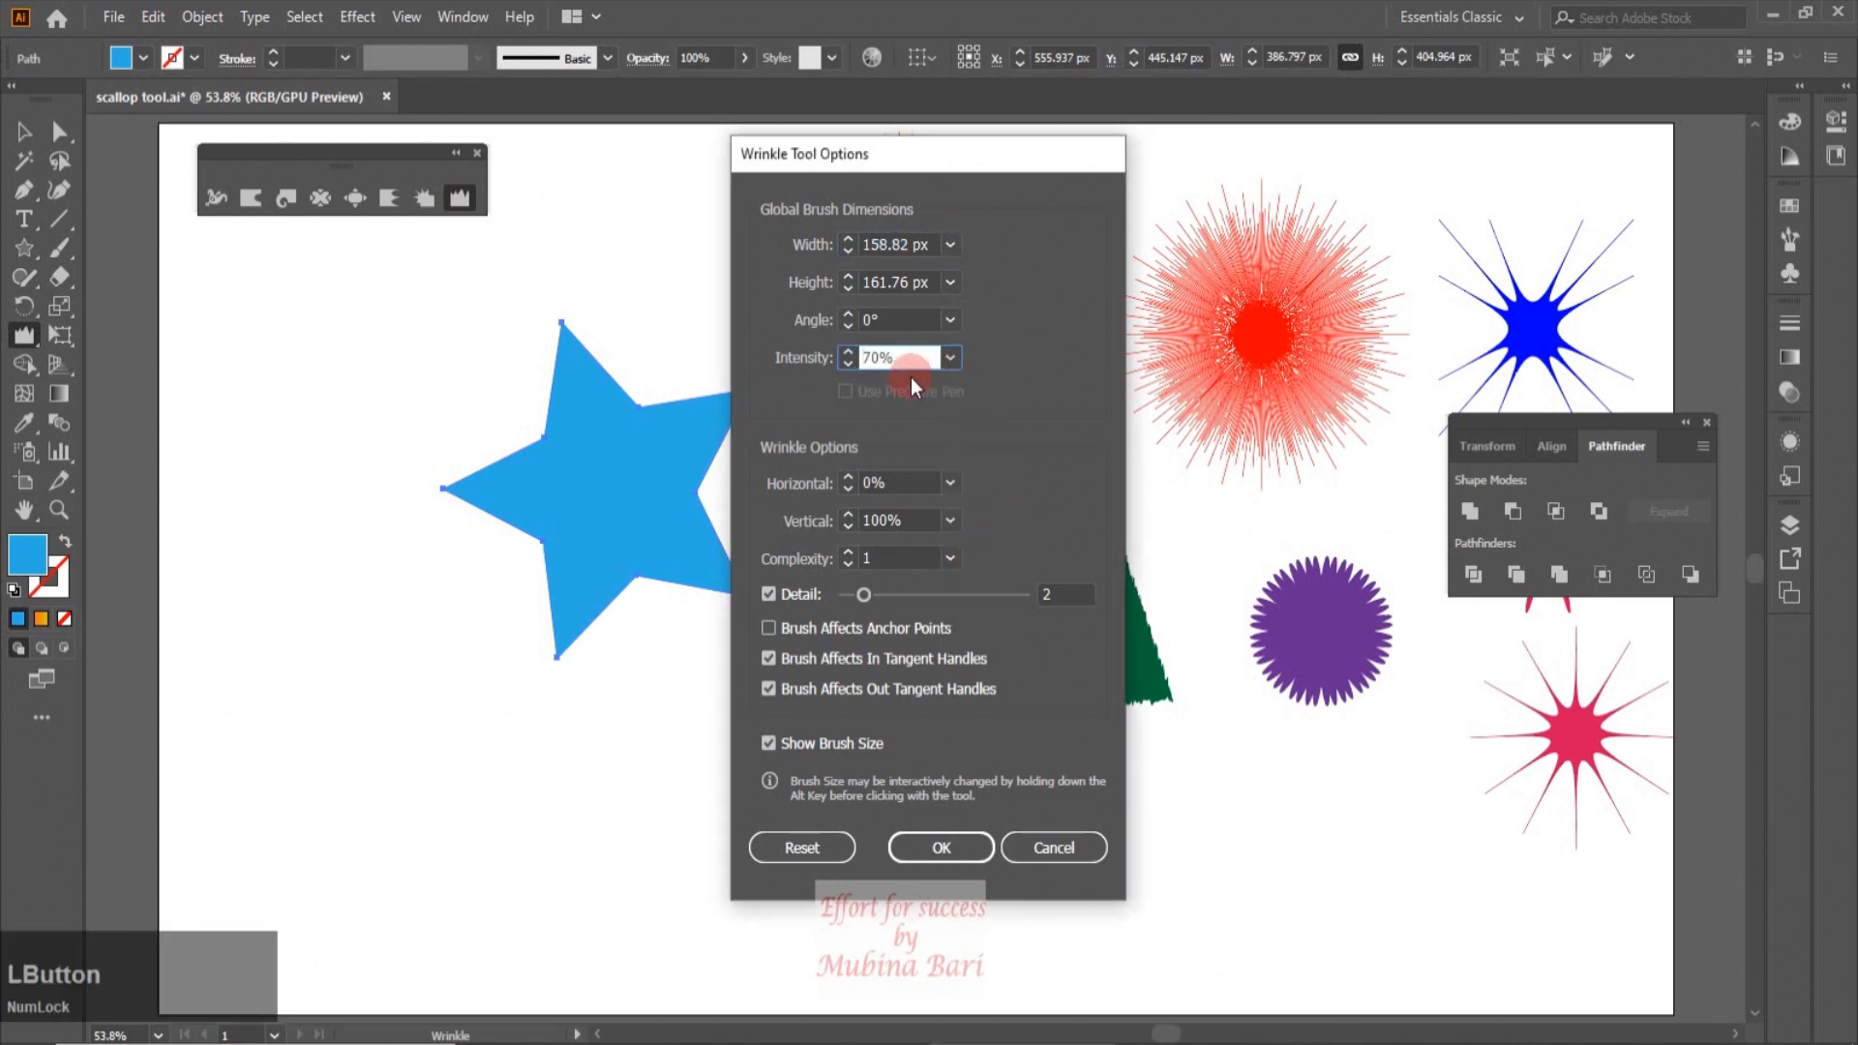
click(876, 594)
drag(880, 594, 898, 596)
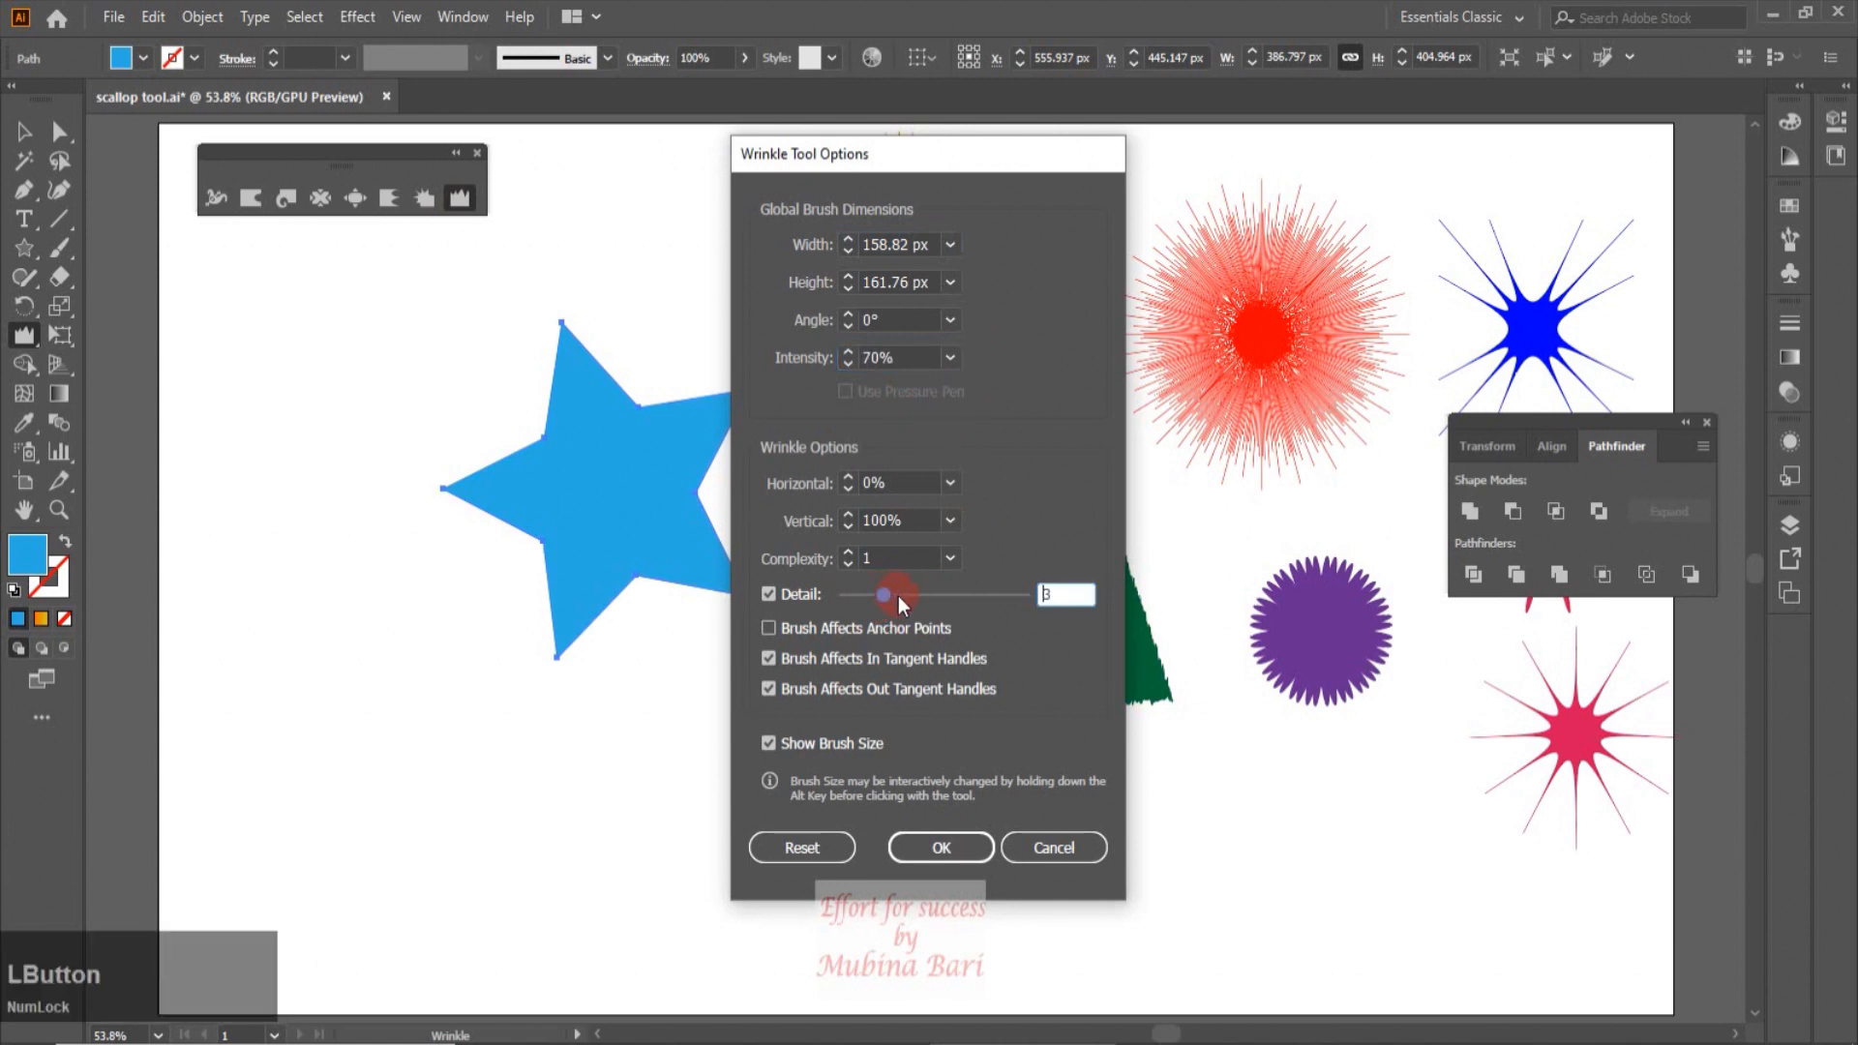
click(935, 848)
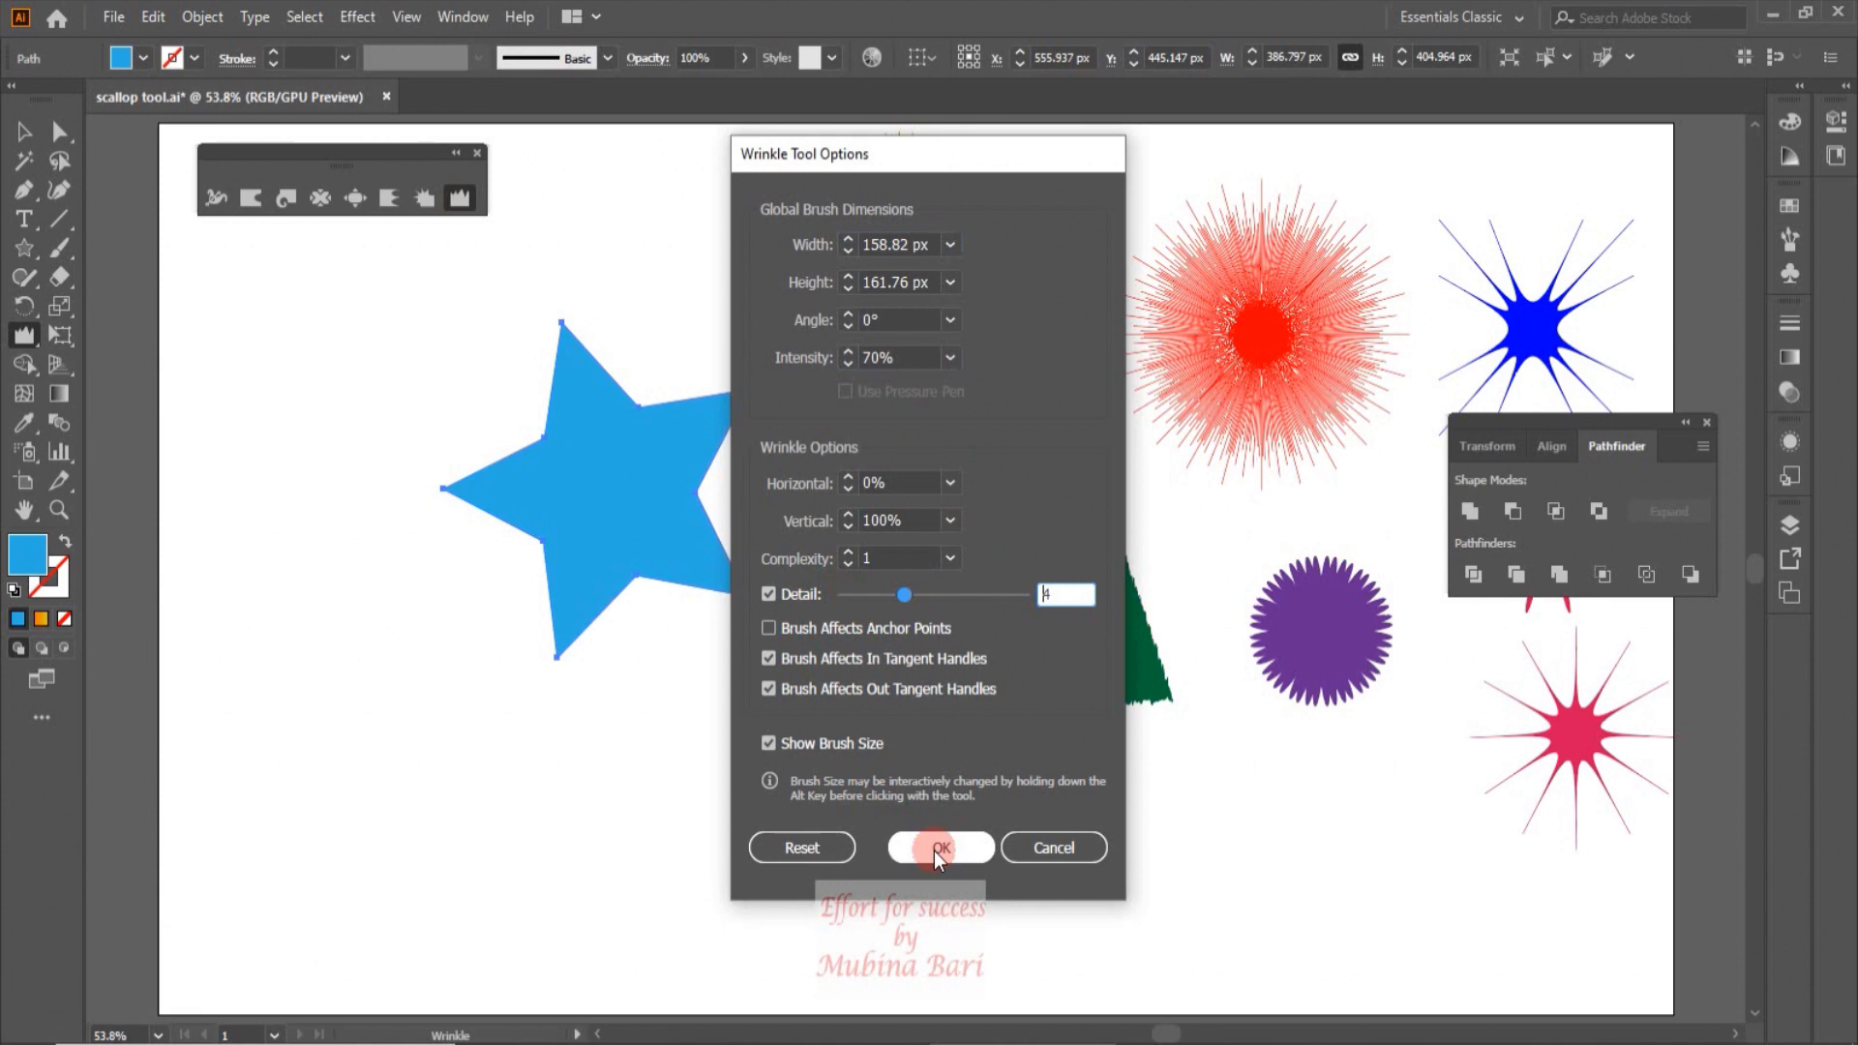
click(933, 850)
Step: Wrinkle the lower edges of the blue star into ragged drips and deselect it
mouse_move(696, 592)
mouse_down()
mouse_move(693, 622)
mouse_move(634, 577)
mouse_move(613, 634)
mouse_move(547, 631)
mouse_move(543, 539)
mouse_move(527, 577)
mouse_move(540, 550)
mouse_move(522, 559)
mouse_move(547, 589)
mouse_move(572, 573)
mouse_up()
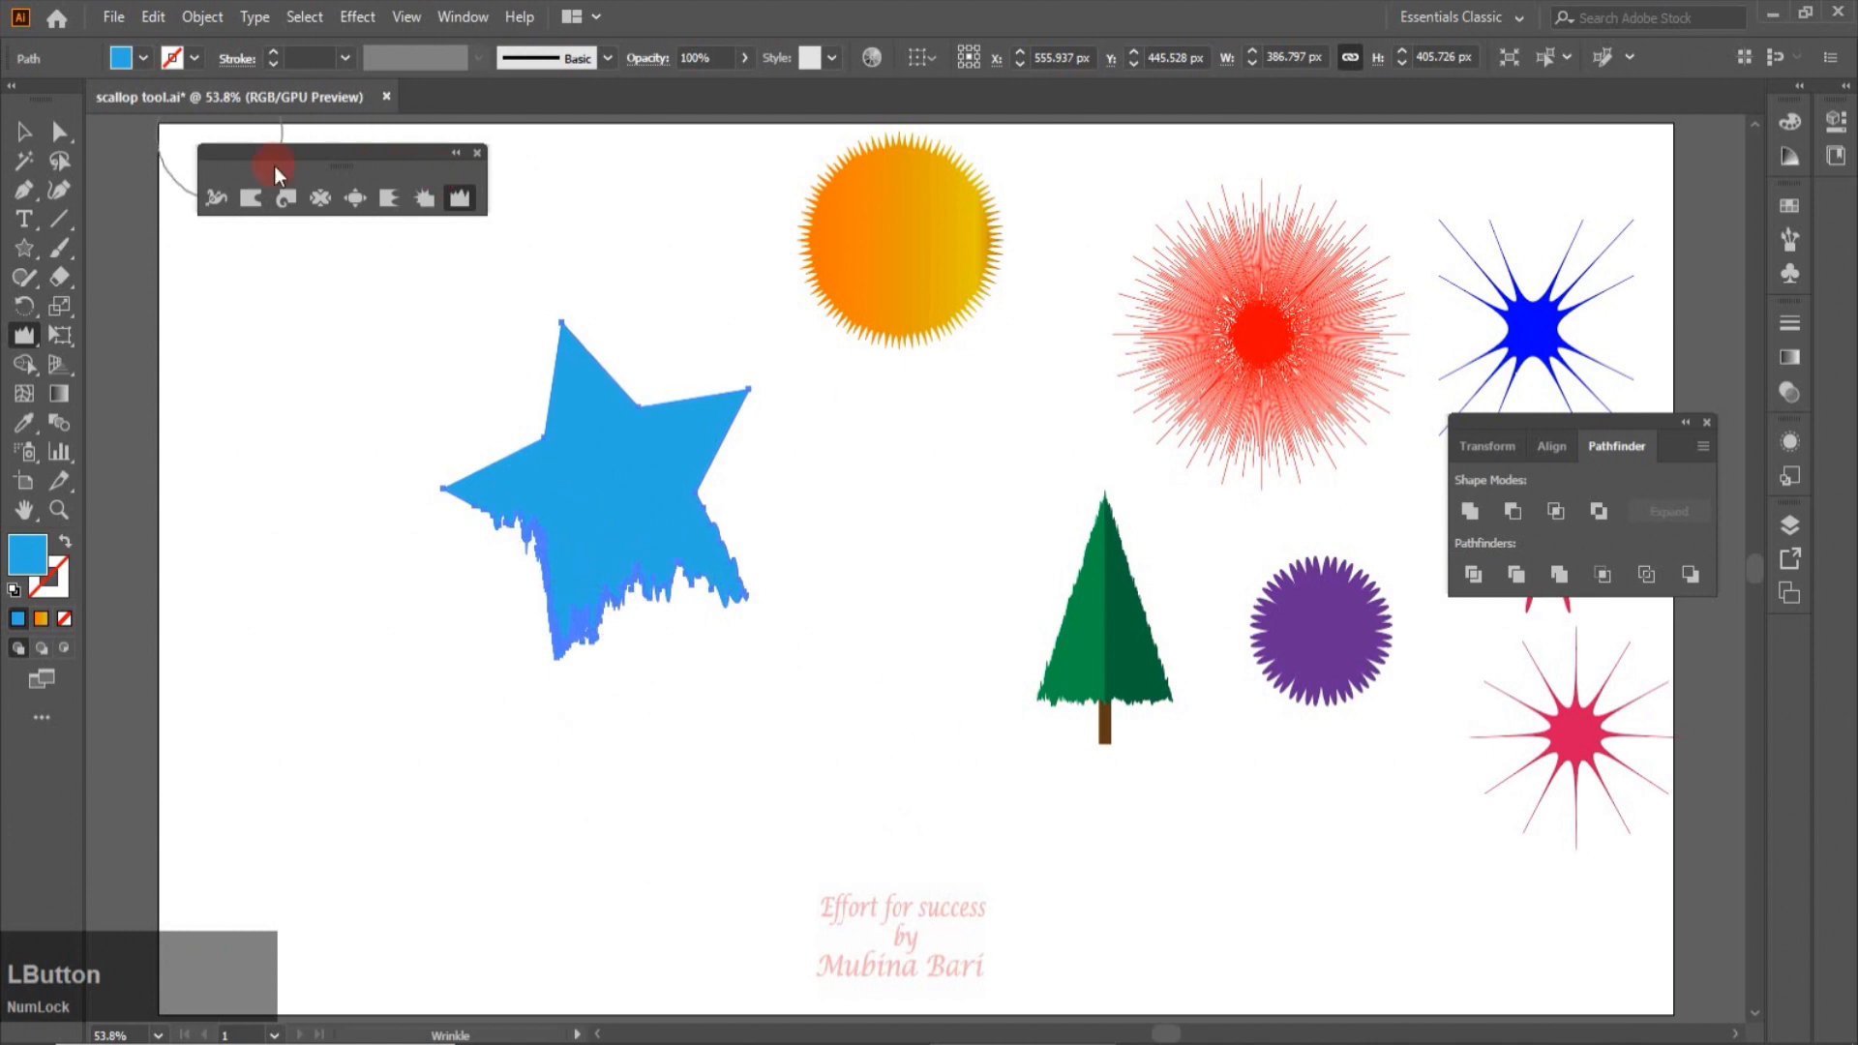
click(24, 130)
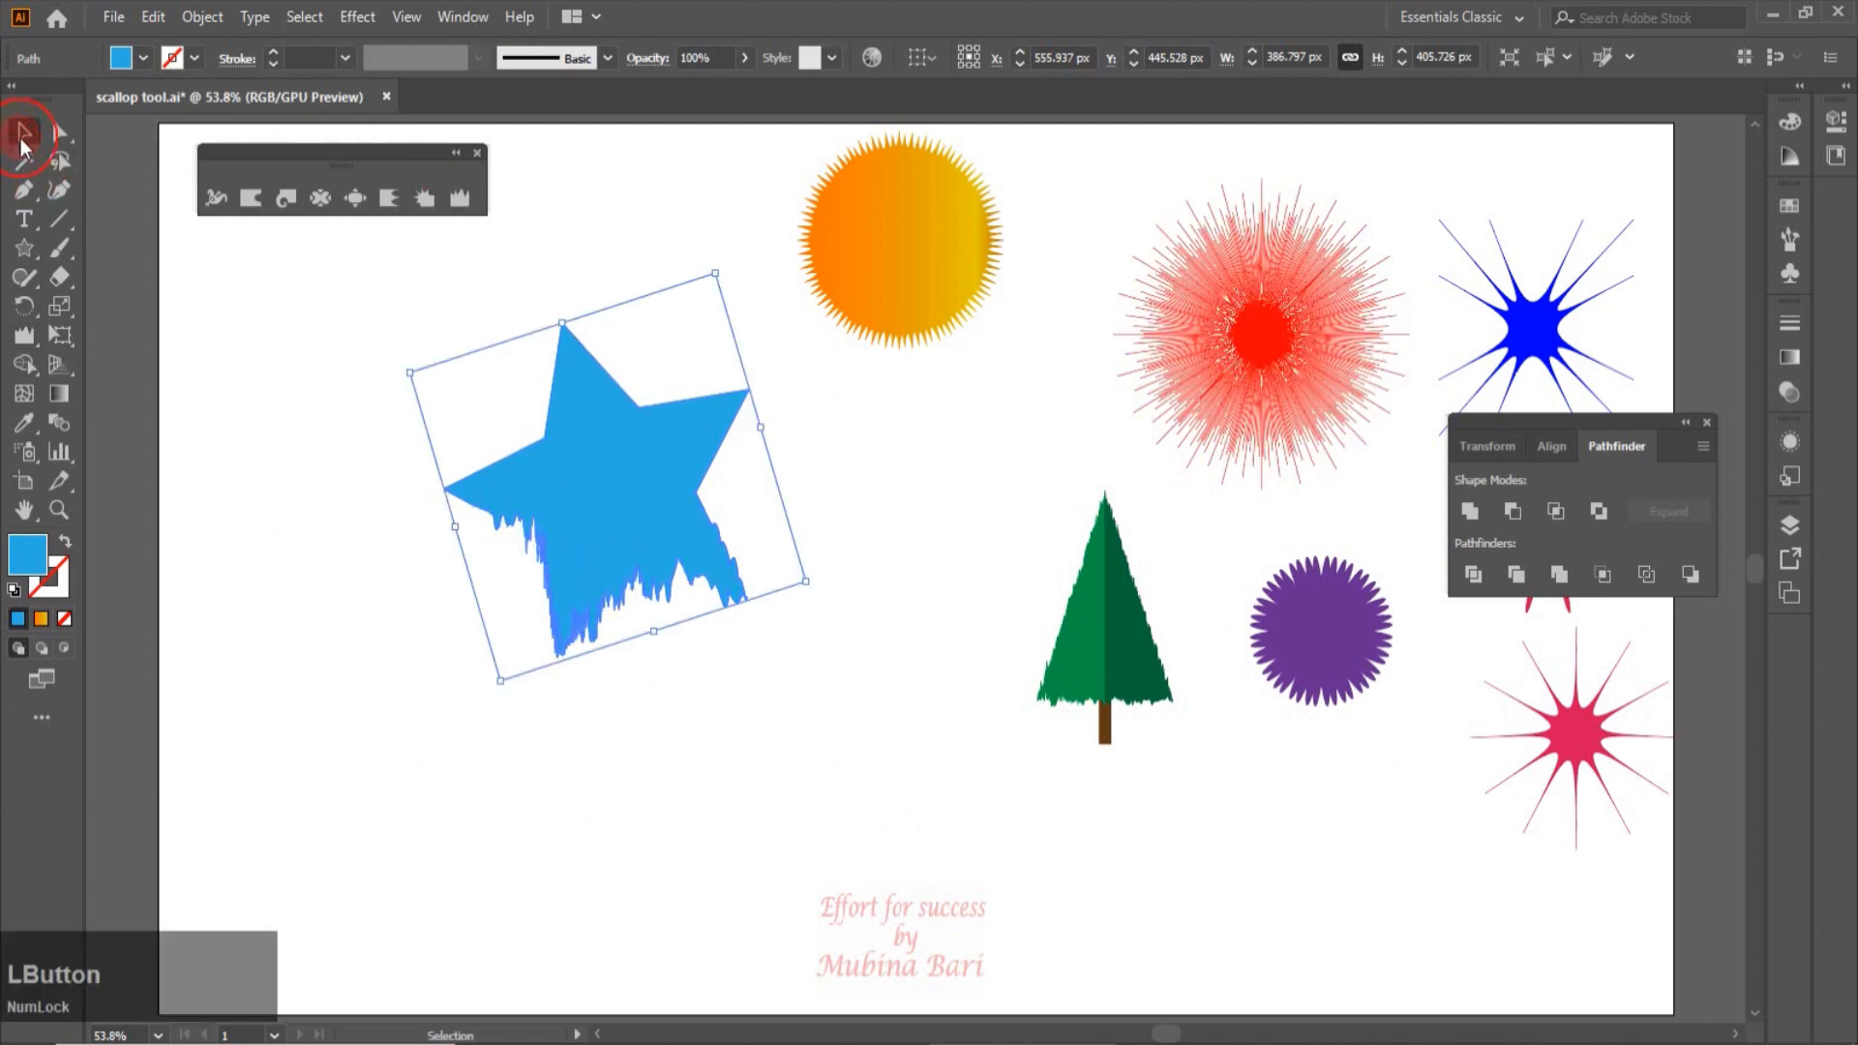
click(314, 716)
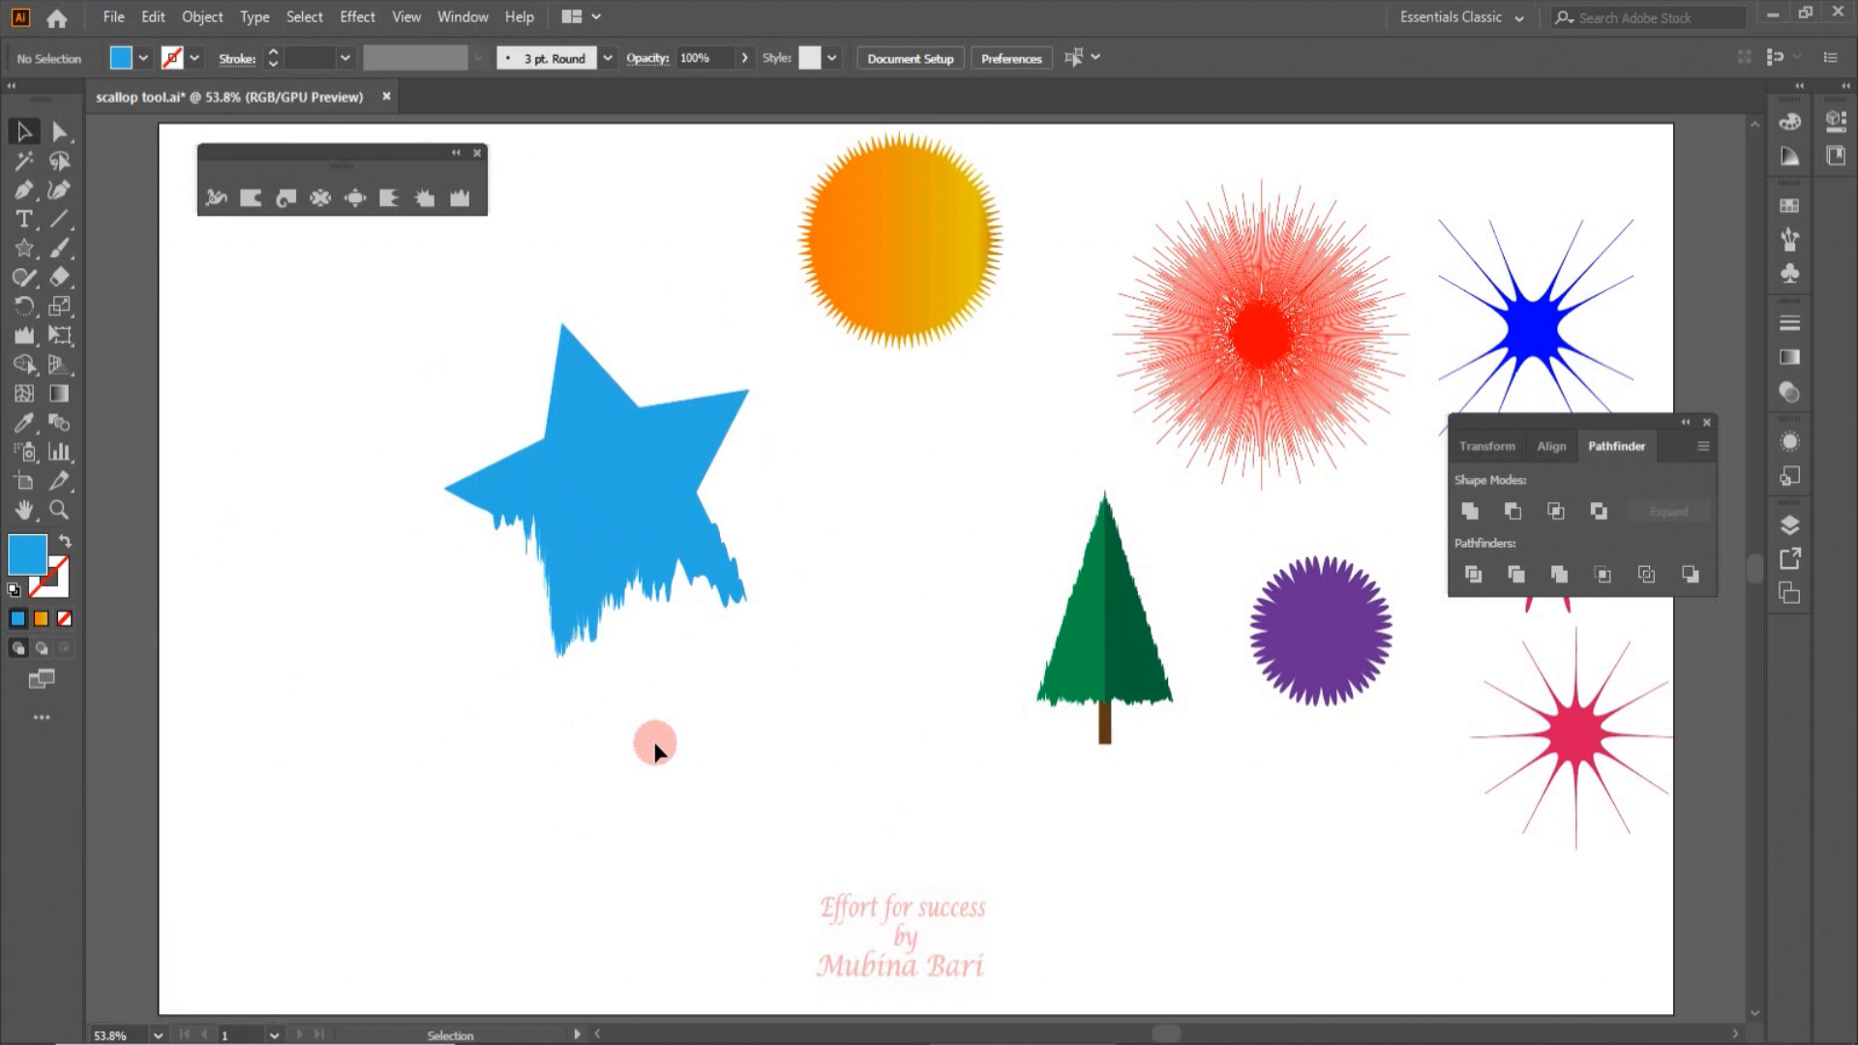
Step: Draw a blue rectangle about 219 by 237 px below the star
click(23, 249)
drag(23, 249, 83, 265)
drag(325, 685, 499, 876)
Step: Set the Wrinkle brush to affect anchor points instead of in and out tangent handles, and wrinkle the blue rectangle's lower edge
double_click(457, 200)
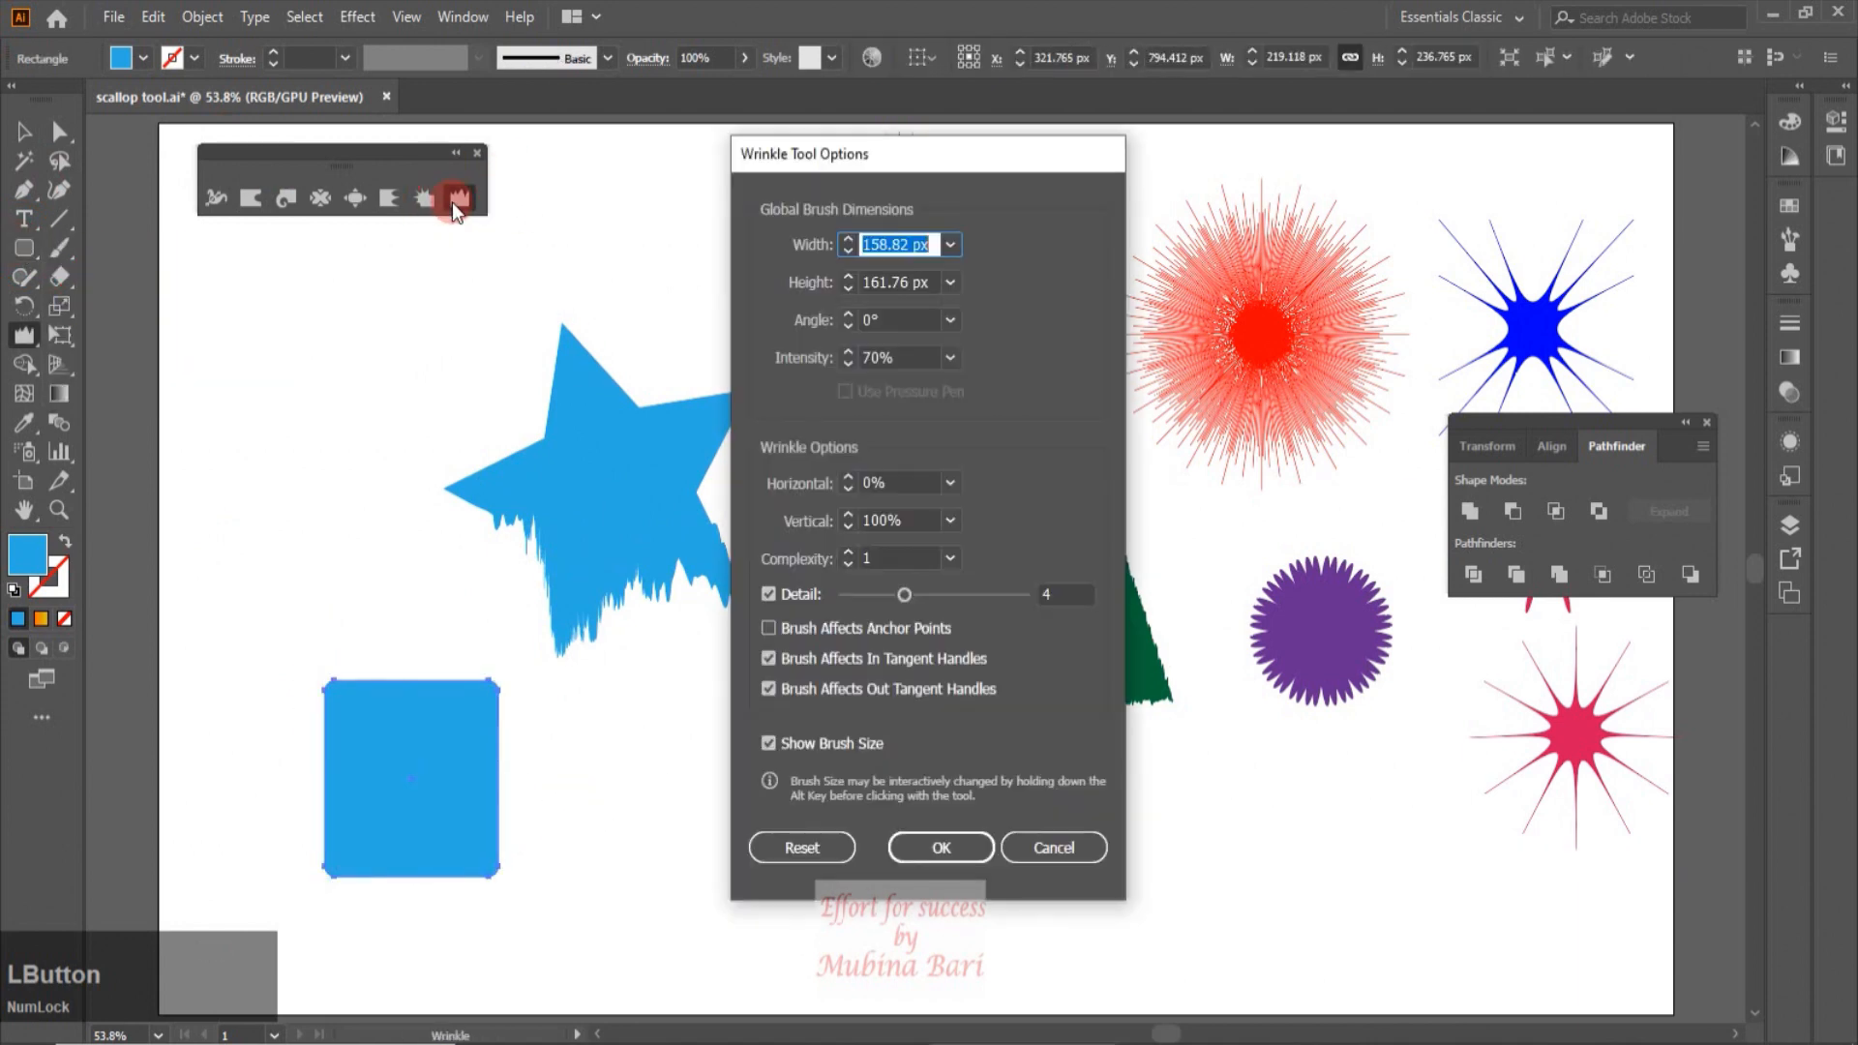
click(770, 627)
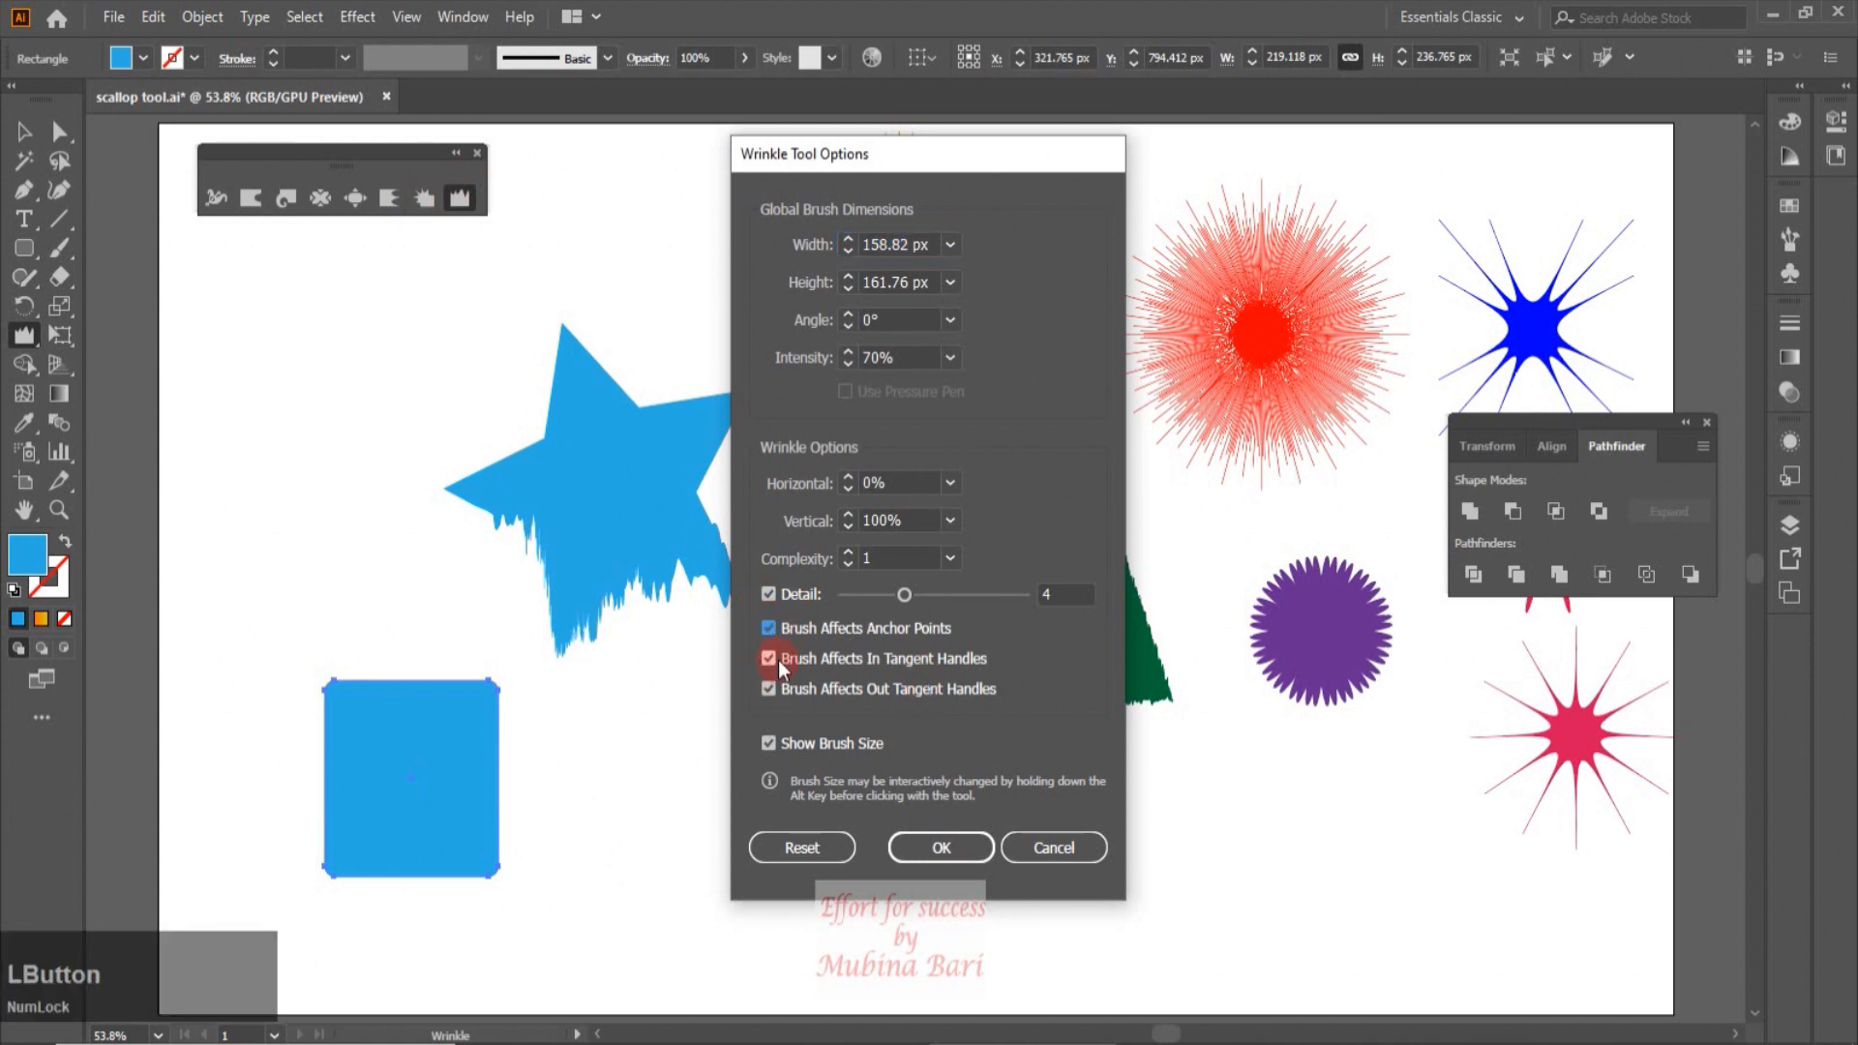
click(770, 659)
click(770, 688)
click(917, 849)
mouse_move(502, 845)
mouse_down()
mouse_move(456, 880)
mouse_move(369, 861)
mouse_move(387, 866)
mouse_up()
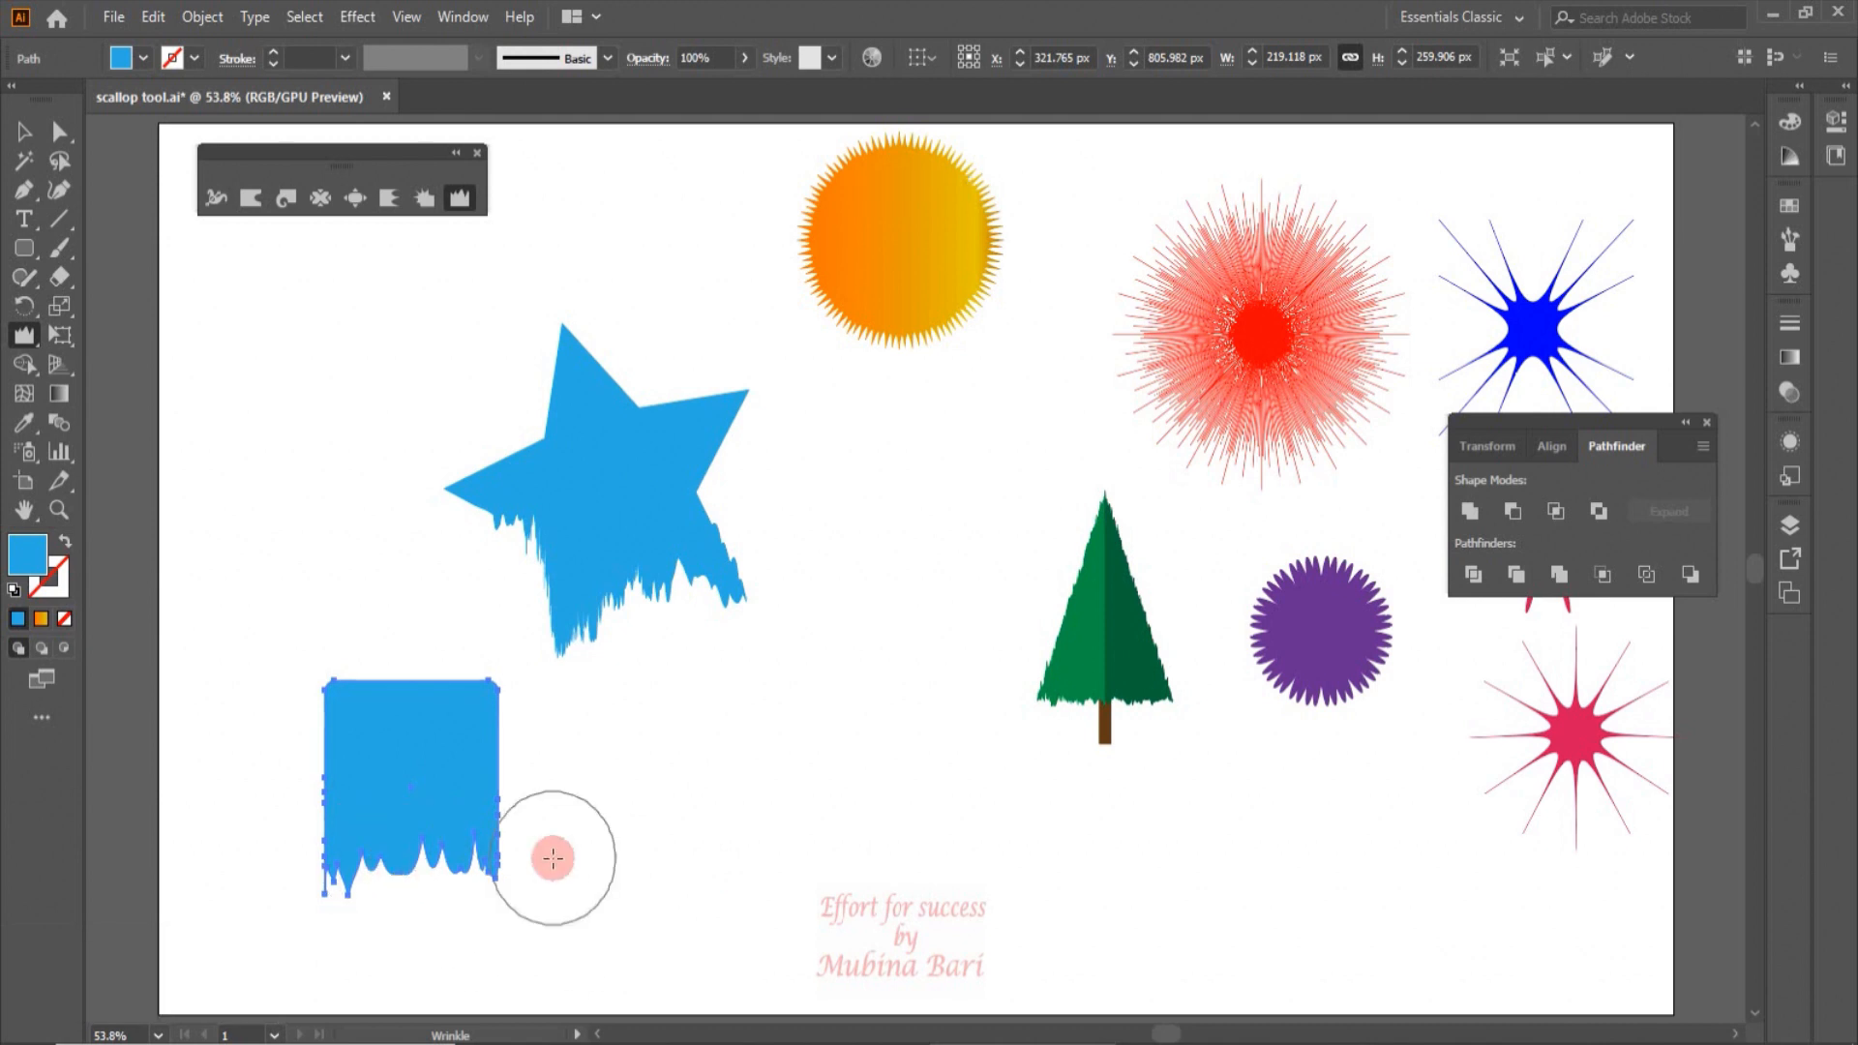